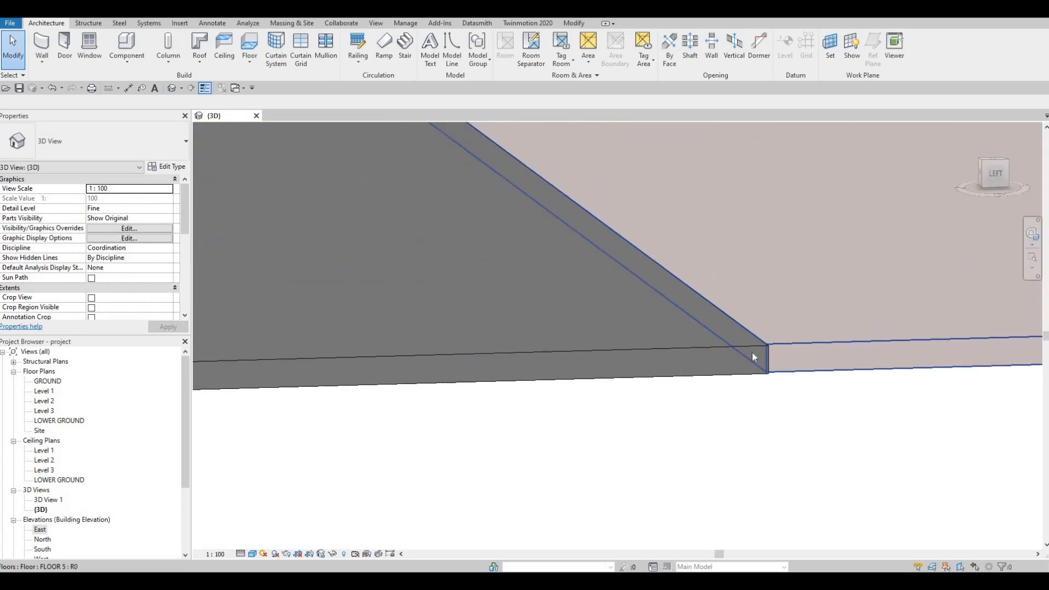
# Try to start a floor similar to the large grey site slab directly in the 3D view.
pyautogui.keyDown('shift'); pyautogui.moveTo(569, 375); pyautogui.dragTo(561, 379, button='middle'); pyautogui.keyUp('shift')
pyautogui.scroll(-8, 563, 384)
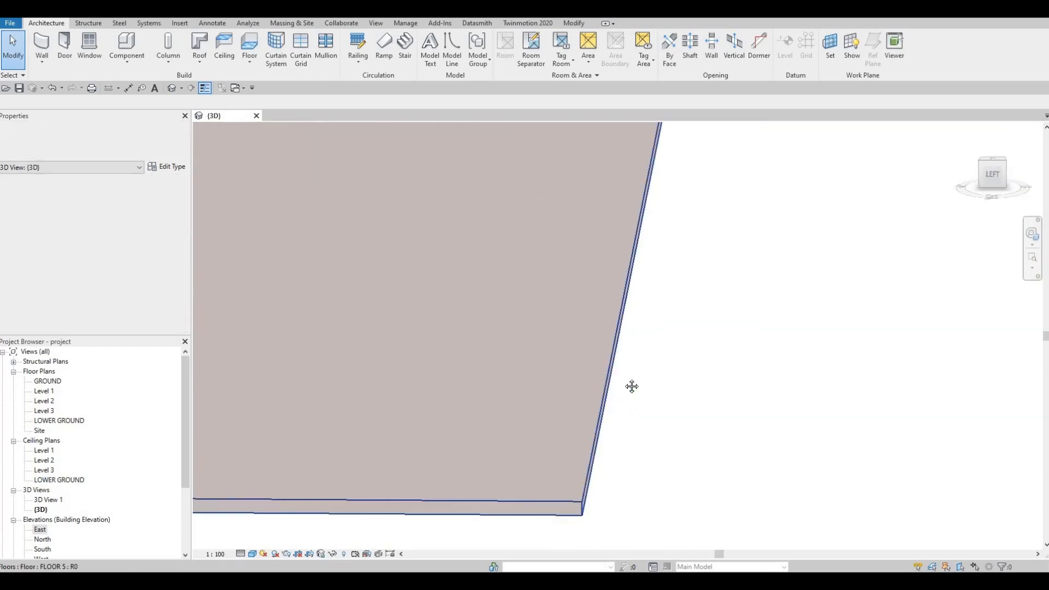
pyautogui.press('Escape')
pyautogui.press('Escape')
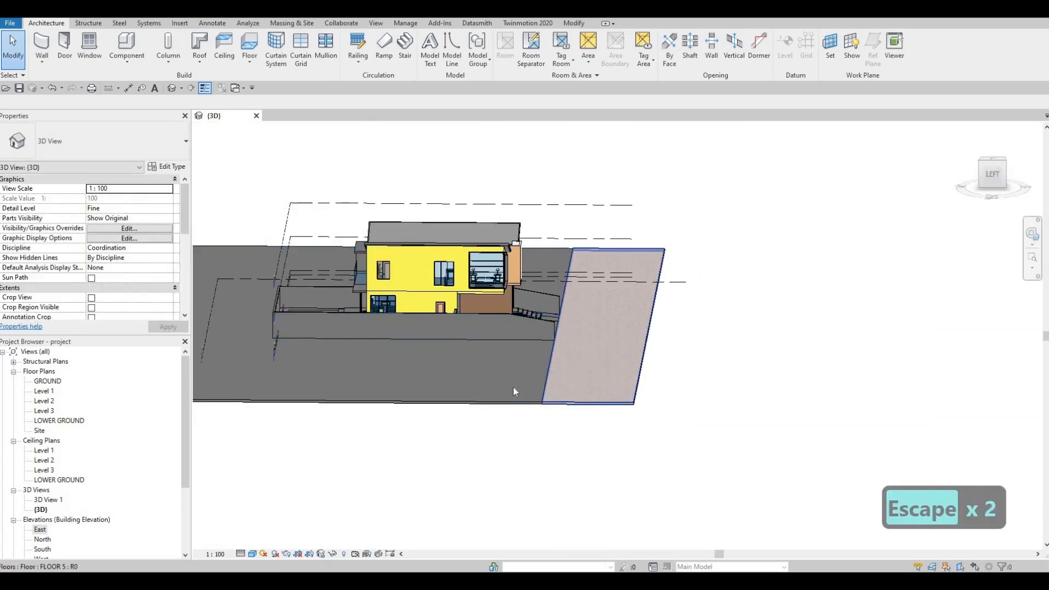
pyautogui.click(513, 387)
pyautogui.press('c')
pyautogui.press('s')
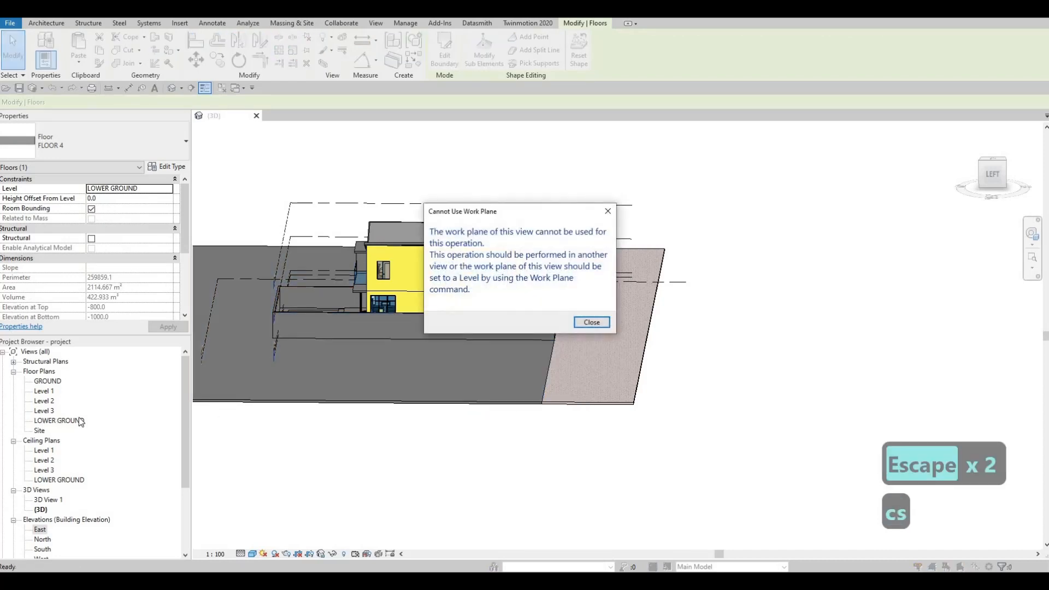
pyautogui.press('Escape')
pyautogui.press('Escape')
pyautogui.click(423, 387)
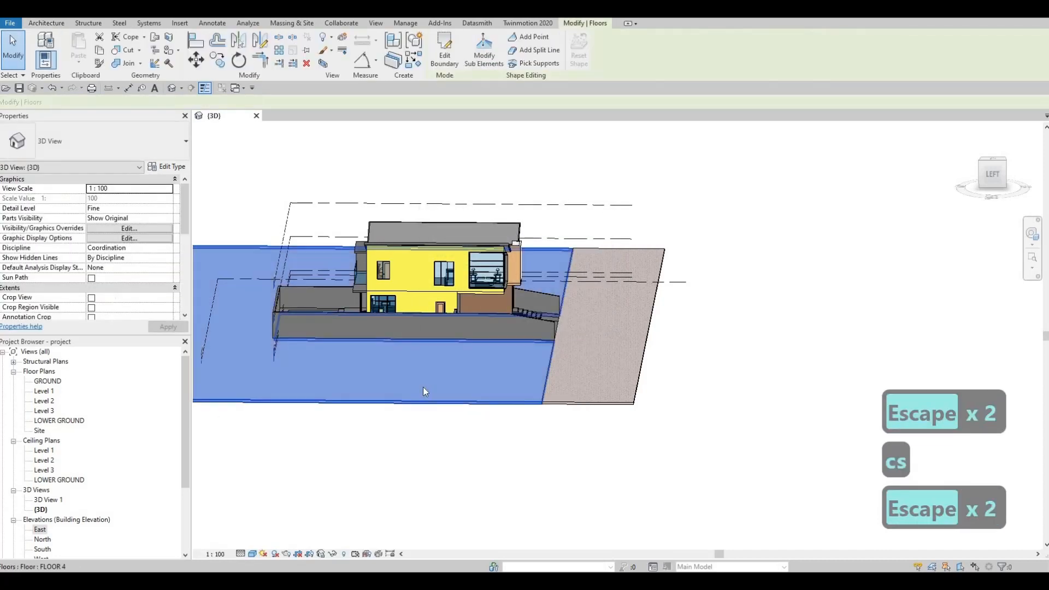
pyautogui.press('c')
pyautogui.press('s')
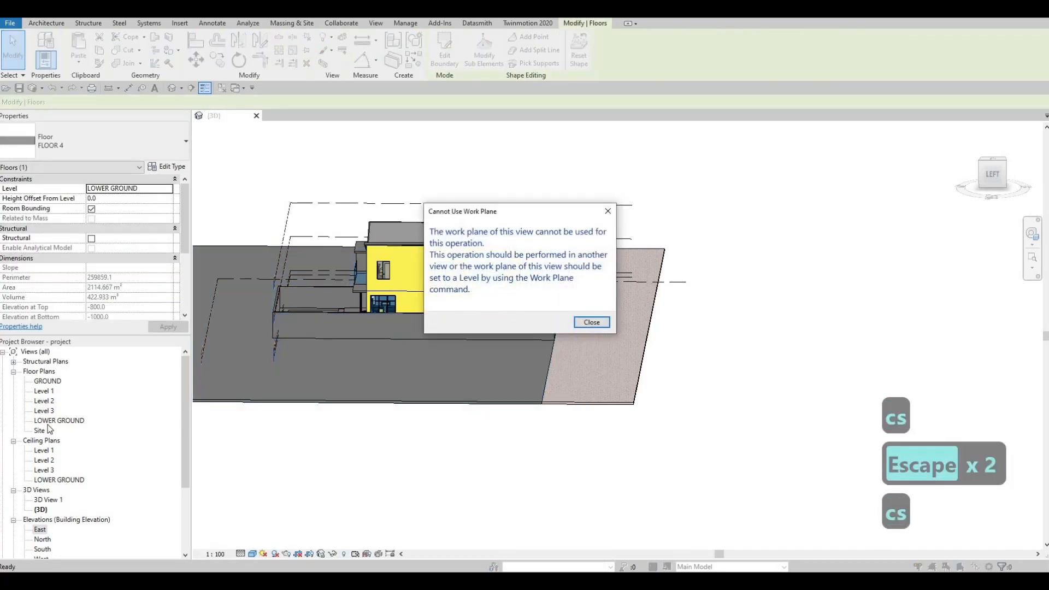
pyautogui.press('Escape')
# In the LOWER GROUND plan, create a floor similar to FLOOR 4 as a 72000 by 11000 mm rectangle below the paved strip.
pyautogui.doubleClick(67, 420)
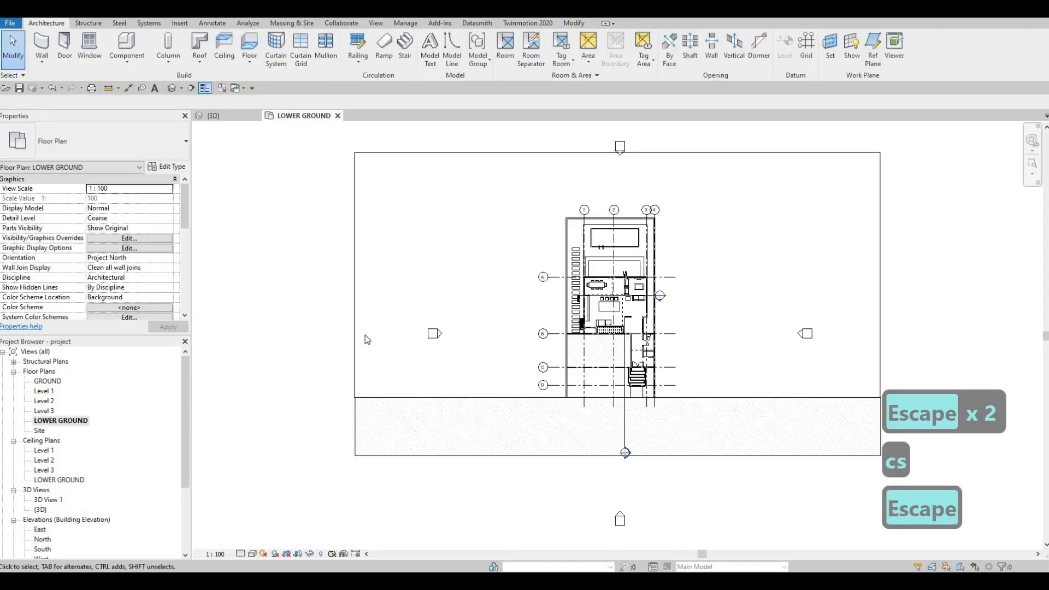
pyautogui.press('Escape')
pyautogui.click(365, 335)
pyautogui.press('c')
pyautogui.press('s')
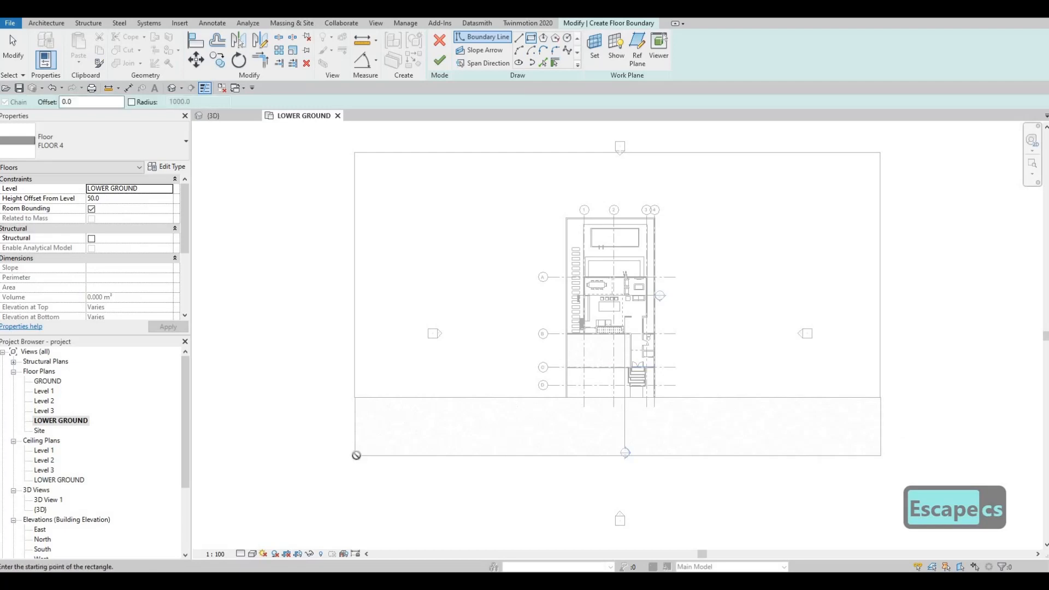
pyautogui.click(355, 456)
pyautogui.moveTo(599, 518); pyautogui.dragTo(497, 339, button='middle')
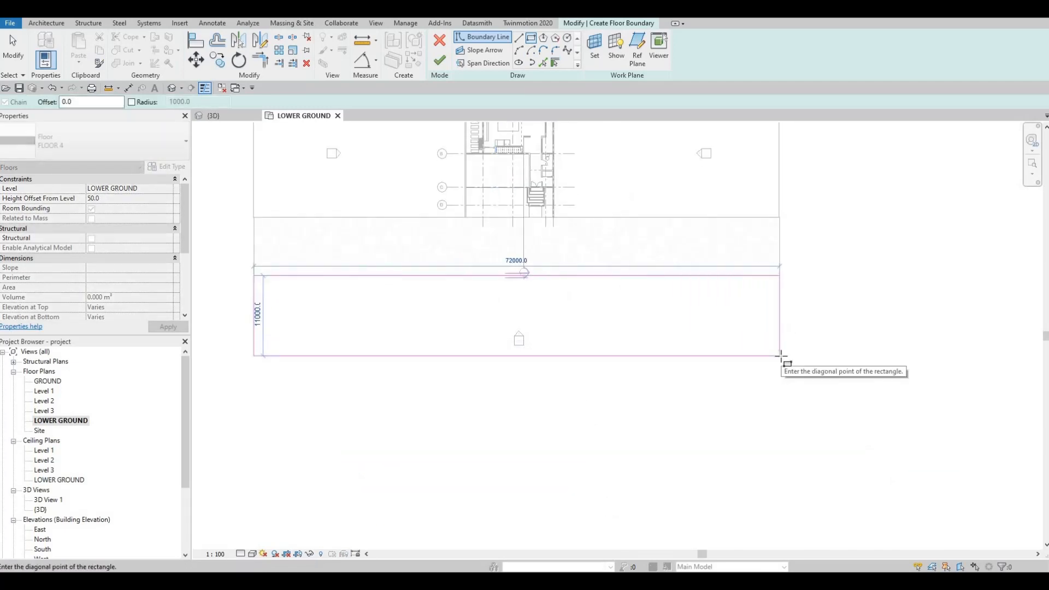
pyautogui.click(495, 185)
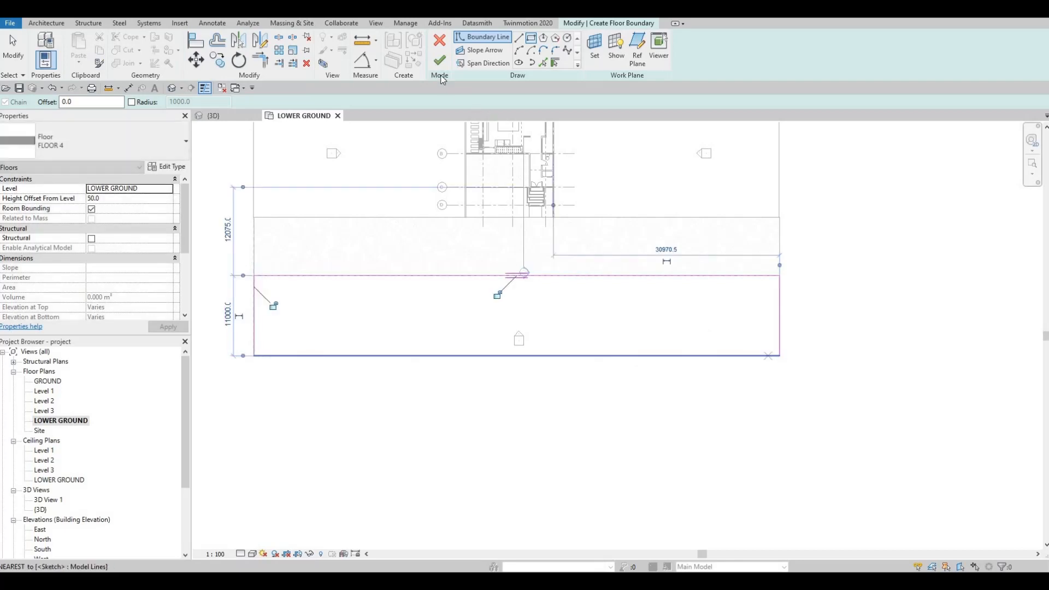
pyautogui.press('Escape')
pyautogui.press('Escape')
pyautogui.click(440, 61)
pyautogui.press('Escape')
pyautogui.press('Escape')
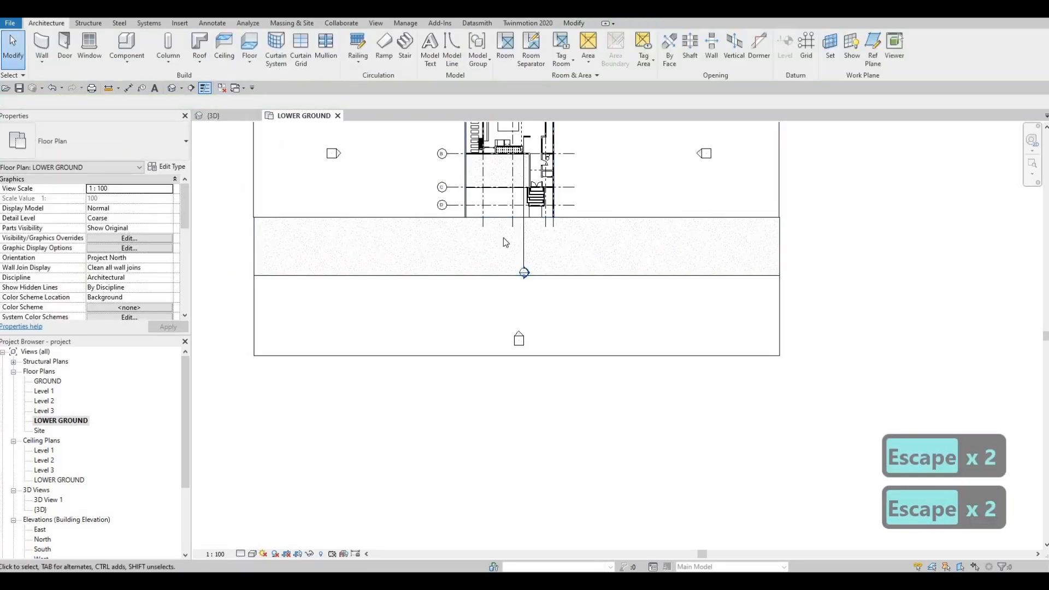
# Examine the new floor and the adjoining paved strip in the 3D view, checking their properties and how their edges meet.
pyautogui.hotkey('ctrl', 'Tab')
pyautogui.press('Escape')
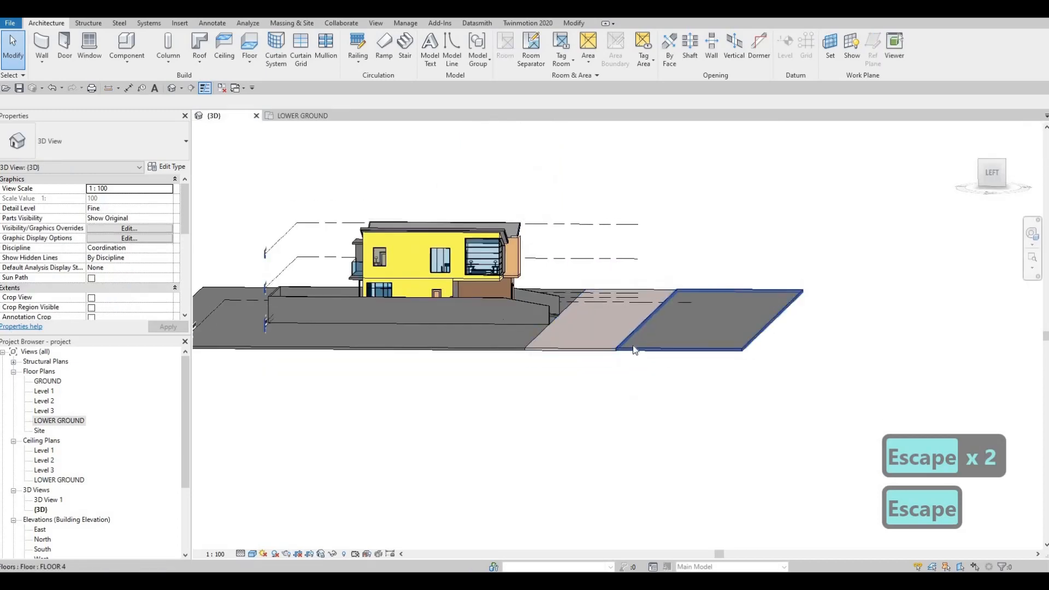
pyautogui.scroll(4, 633, 350)
pyautogui.click(628, 350)
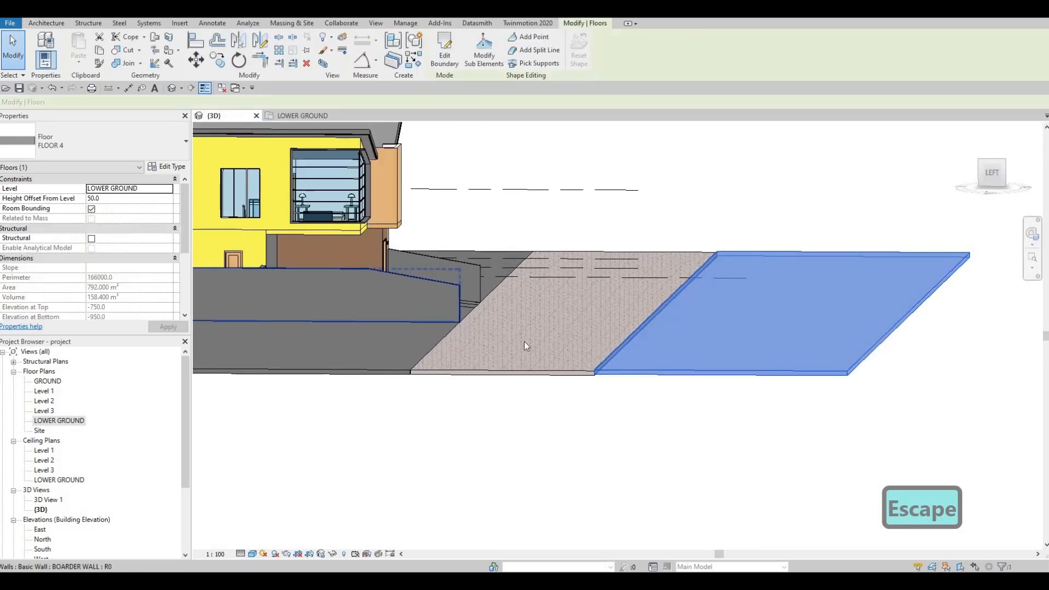
pyautogui.click(494, 332)
pyautogui.scroll(3, 484, 330)
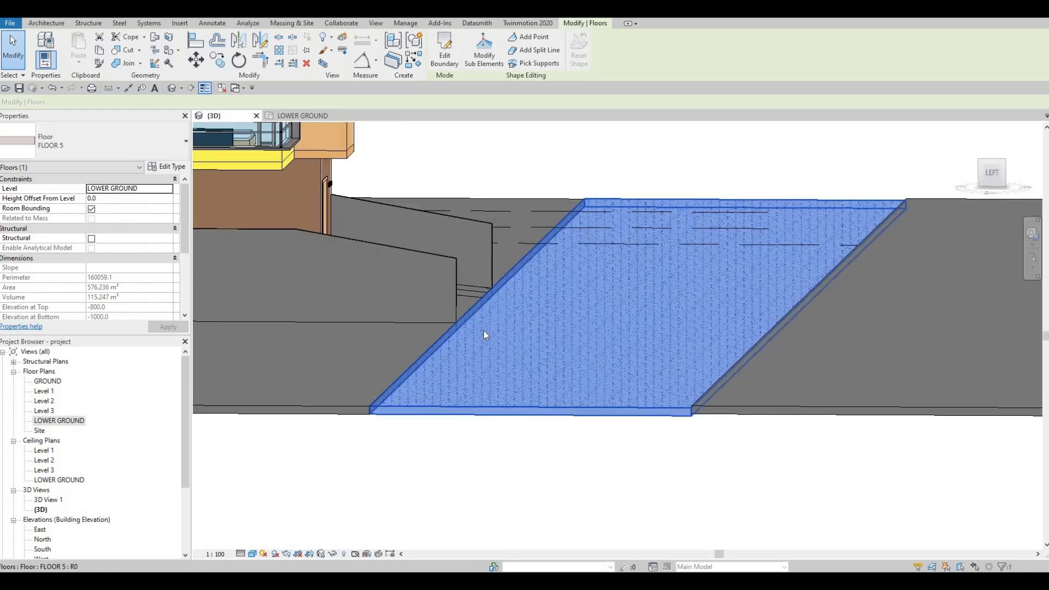
pyautogui.press('Escape')
pyautogui.press('Escape')
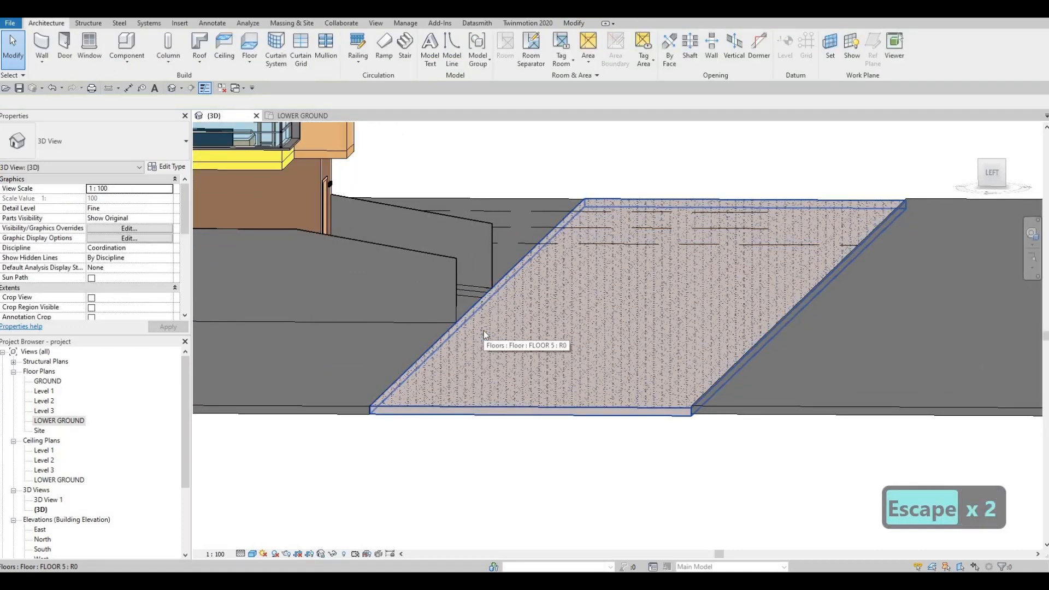
pyautogui.scroll(-5, 484, 330)
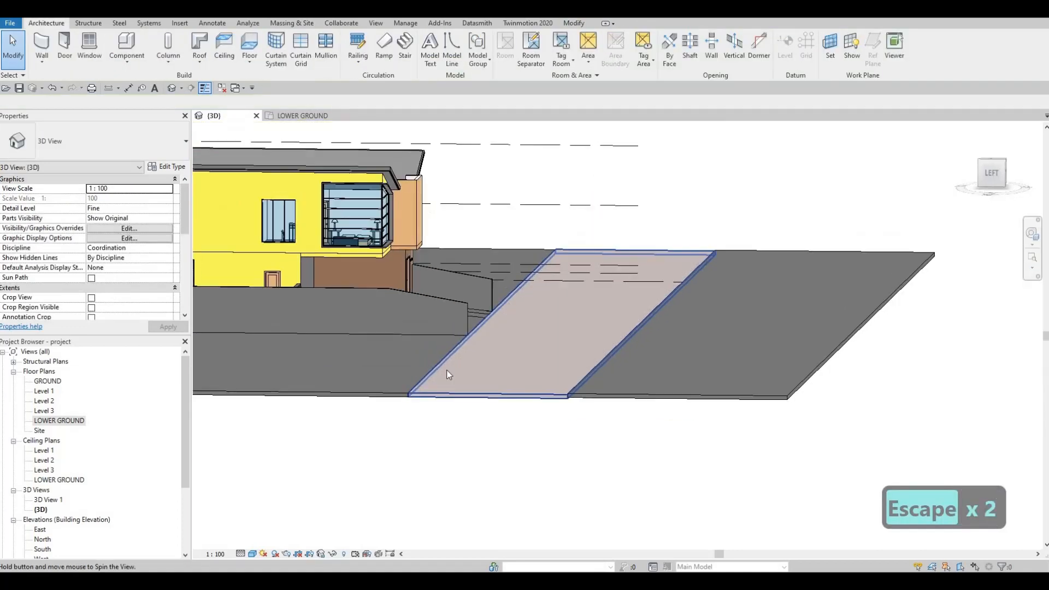
pyautogui.keyDown('shift'); pyautogui.moveTo(446, 370); pyautogui.dragTo(474, 363, button='middle'); pyautogui.keyUp('shift')
pyautogui.scroll(-2, 477, 362)
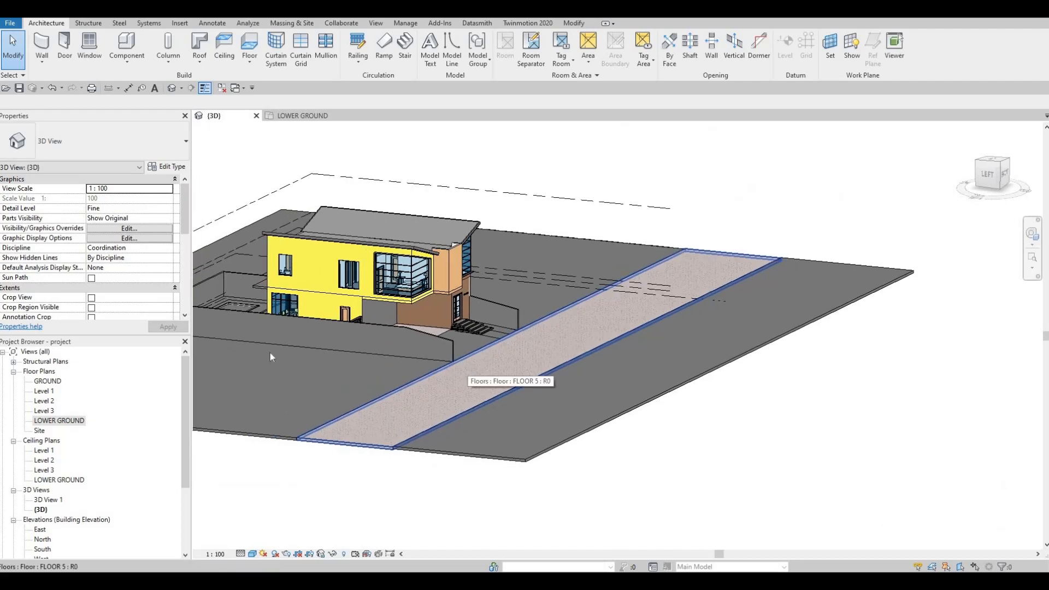
# Start an in-place model in the Generic Models category from the LOWER GROUND plan, keeping the default name.
pyautogui.click(70, 382)
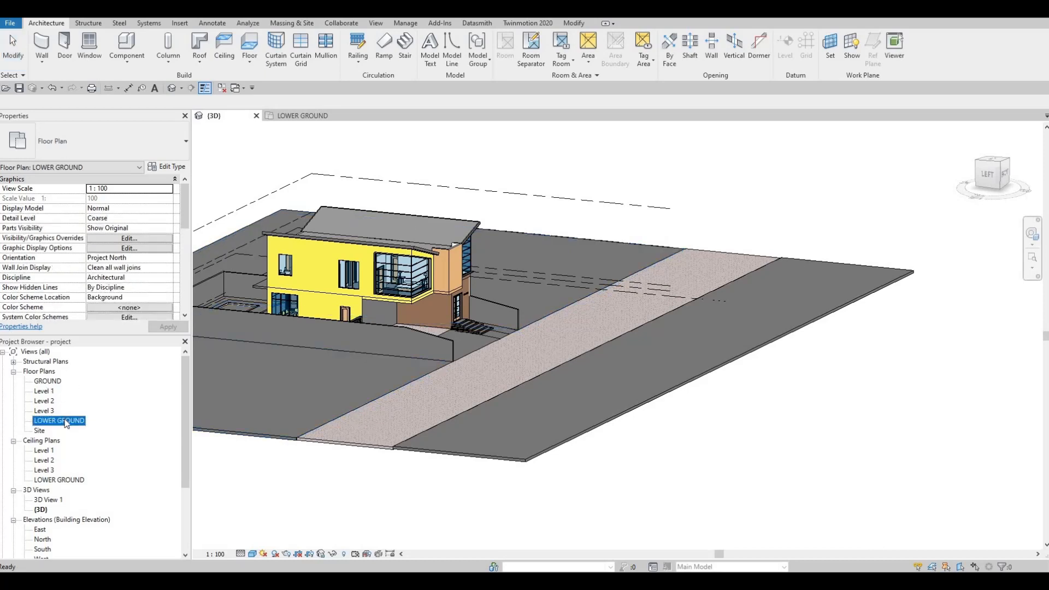
pyautogui.press('Return')
pyautogui.press('Escape')
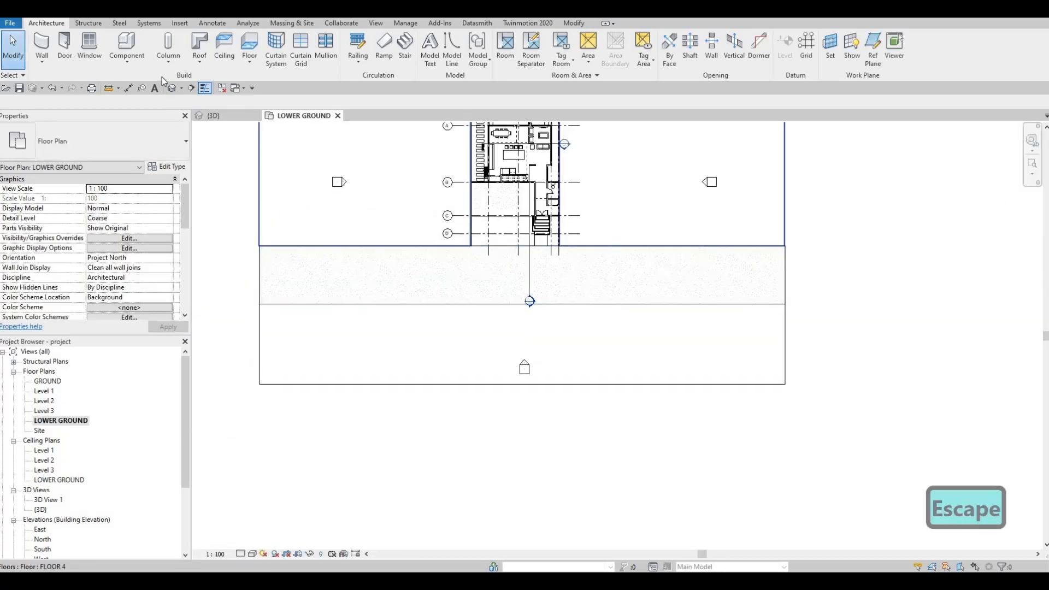
pyautogui.click(126, 61)
pyautogui.click(147, 104)
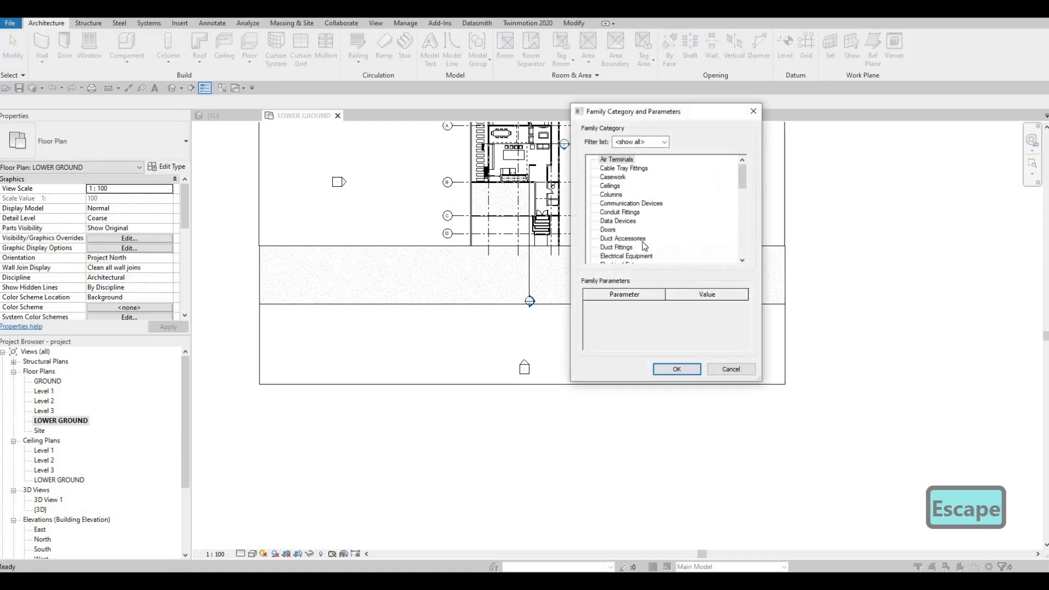
pyautogui.scroll(-4, 645, 246)
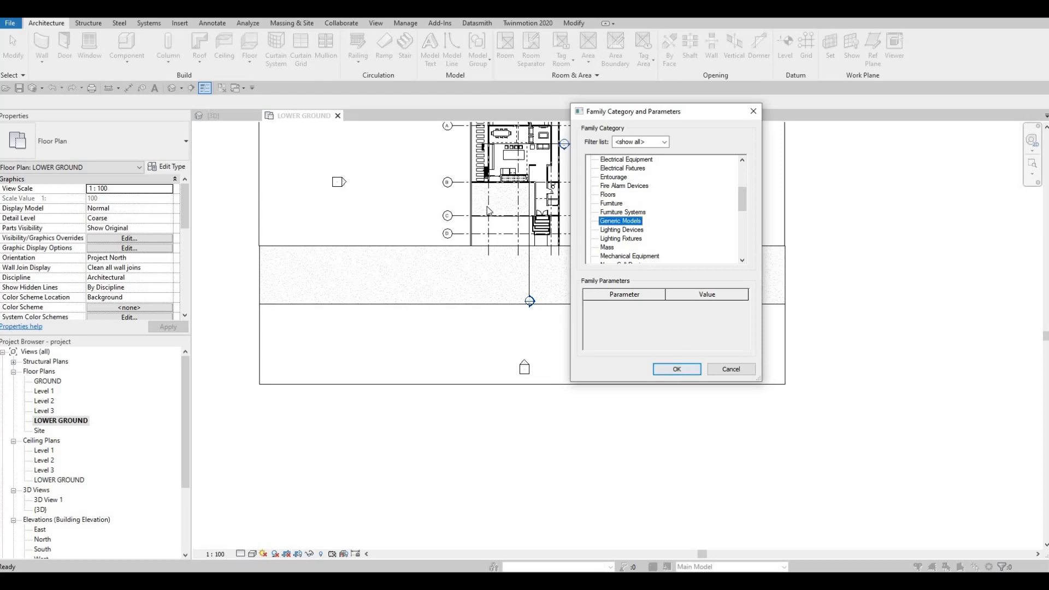
pyautogui.press('Return')
pyautogui.press('Return')
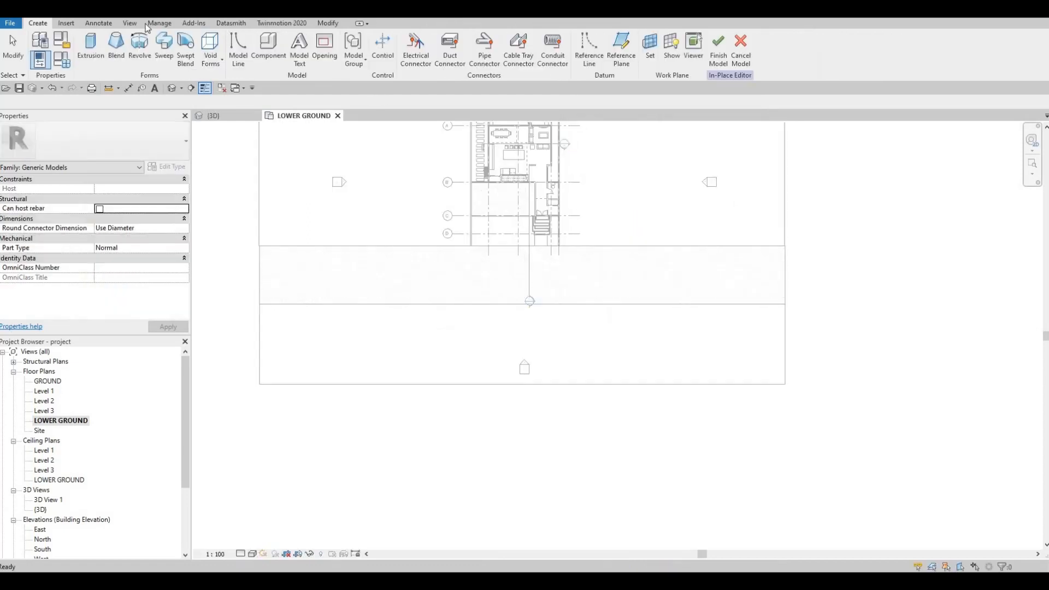
# Start an extrusion and assign it the material Concrete, C55/67 from the AEC concrete library.
pyautogui.click(91, 49)
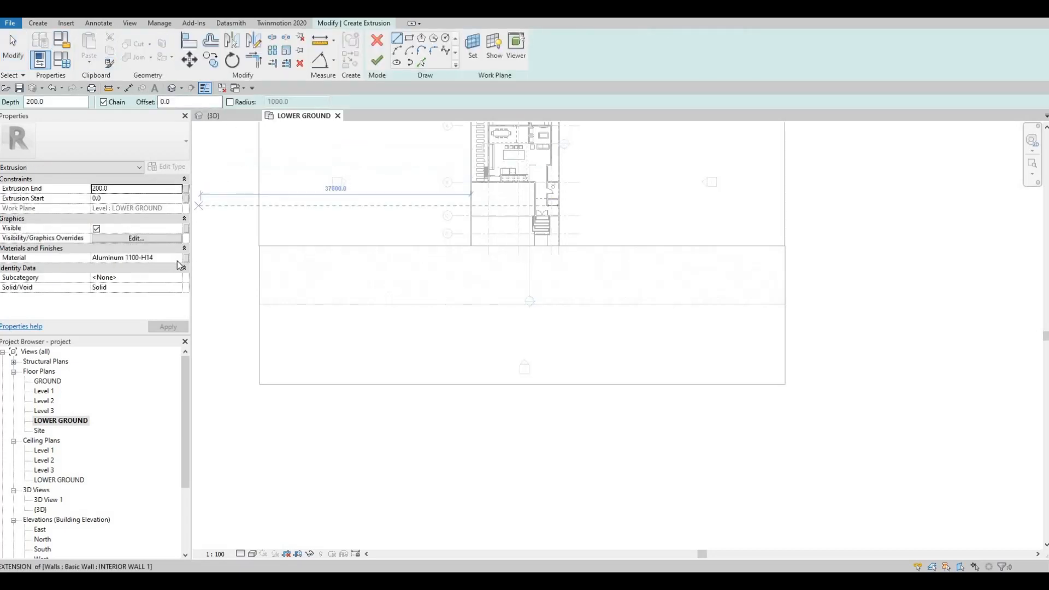
pyautogui.click(178, 259)
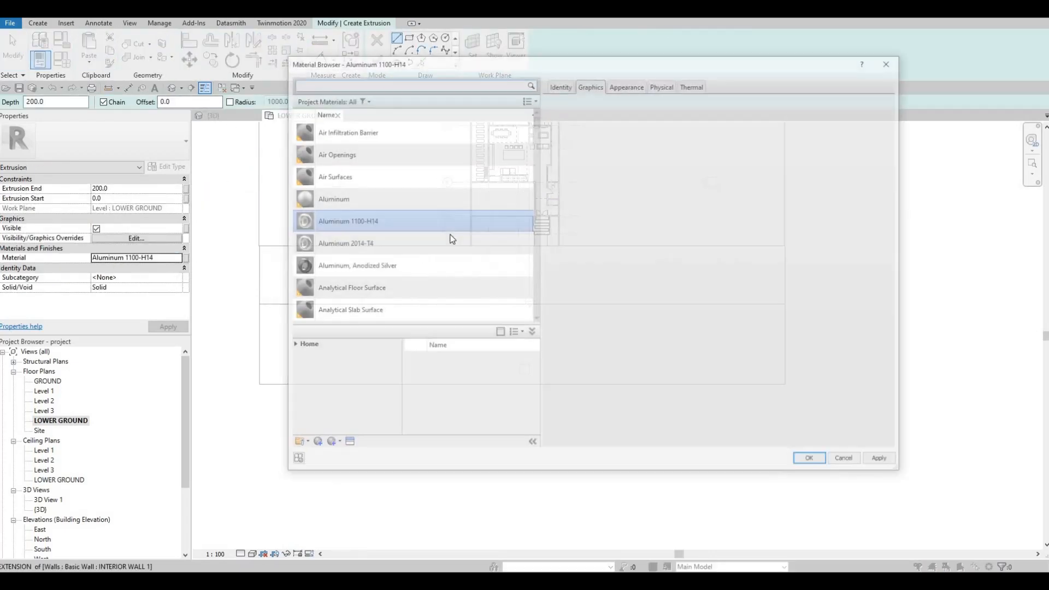
pyautogui.scroll(-4, 371, 290)
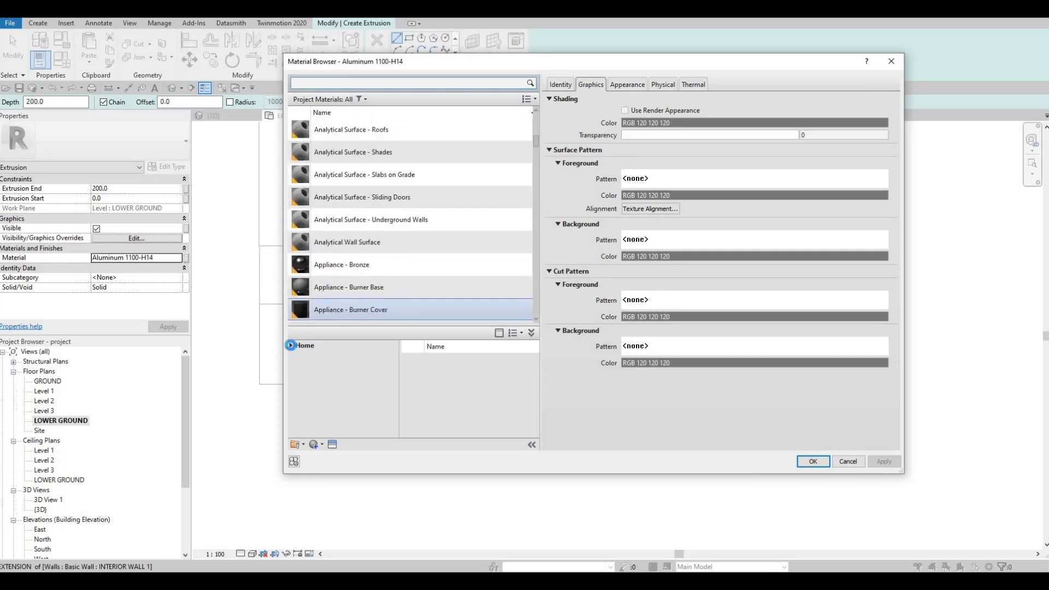
pyautogui.click(295, 366)
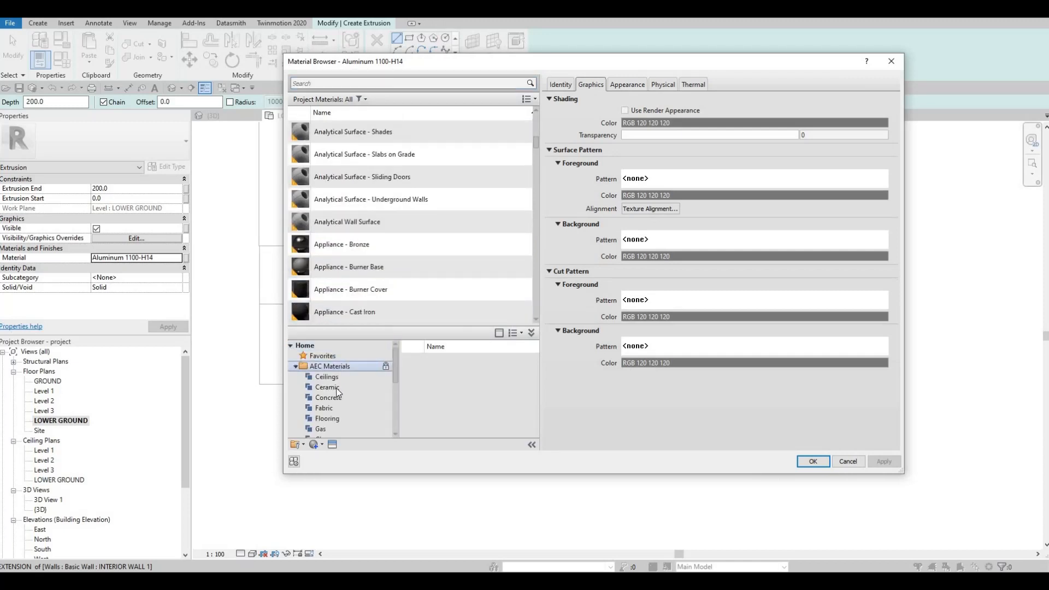
pyautogui.scroll(-5, 502, 404)
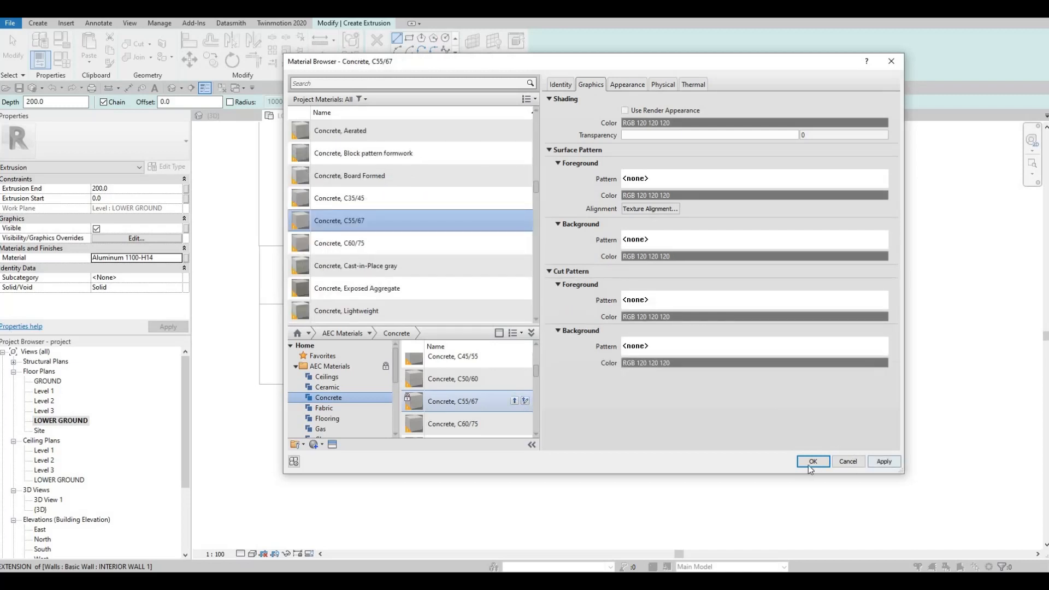
pyautogui.press('Return')
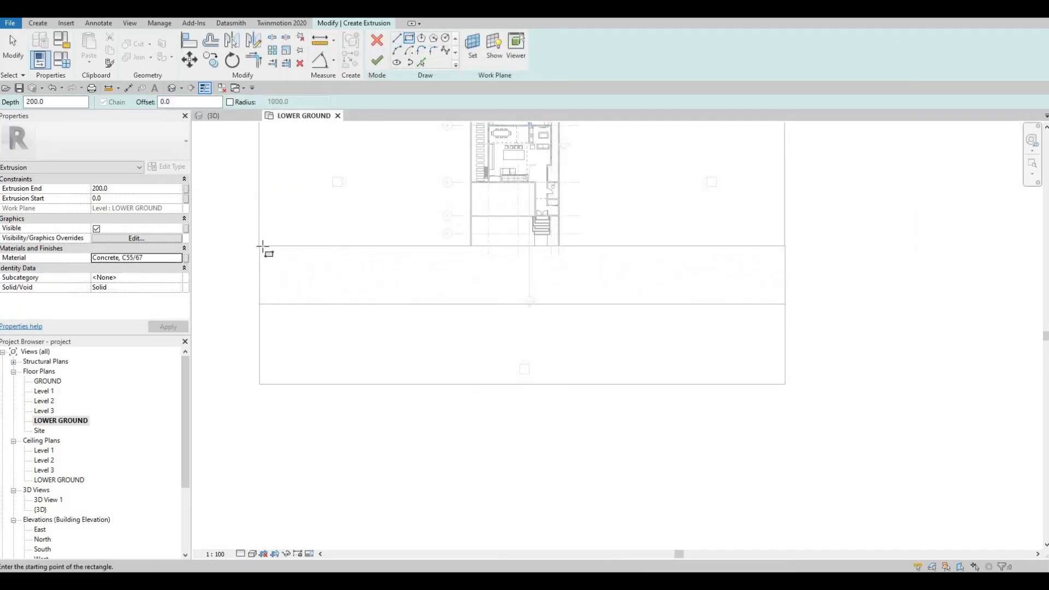
# Sketch a rectangle about 29075 by 2070 mm along the paved strip's upper edge, from its left corner to the plot's boundary wall.
pyautogui.click(261, 247)
pyautogui.scroll(3, 468, 262)
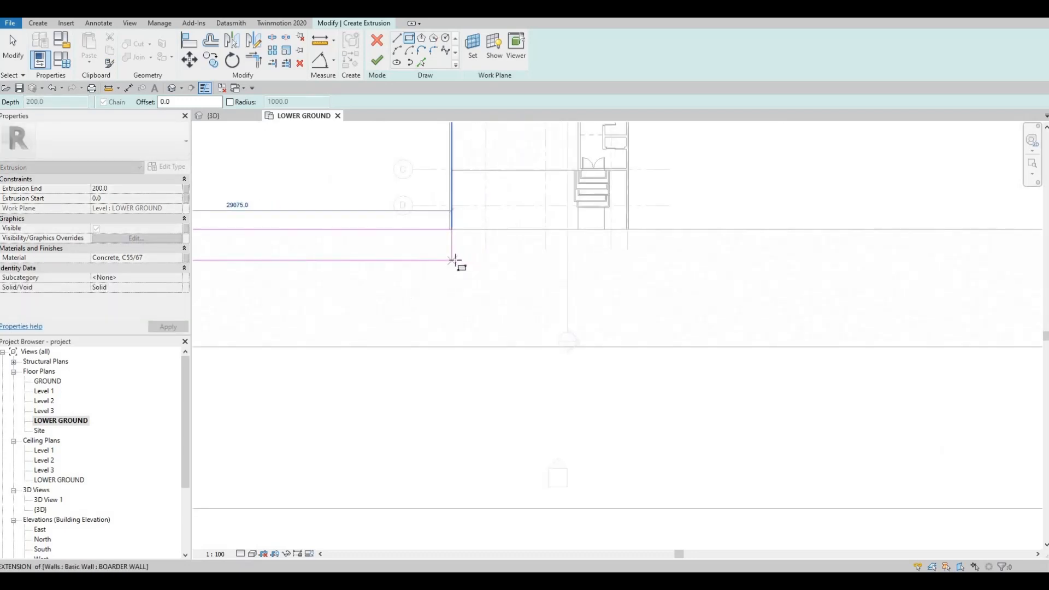
pyautogui.click(417, 252)
pyautogui.press('Escape')
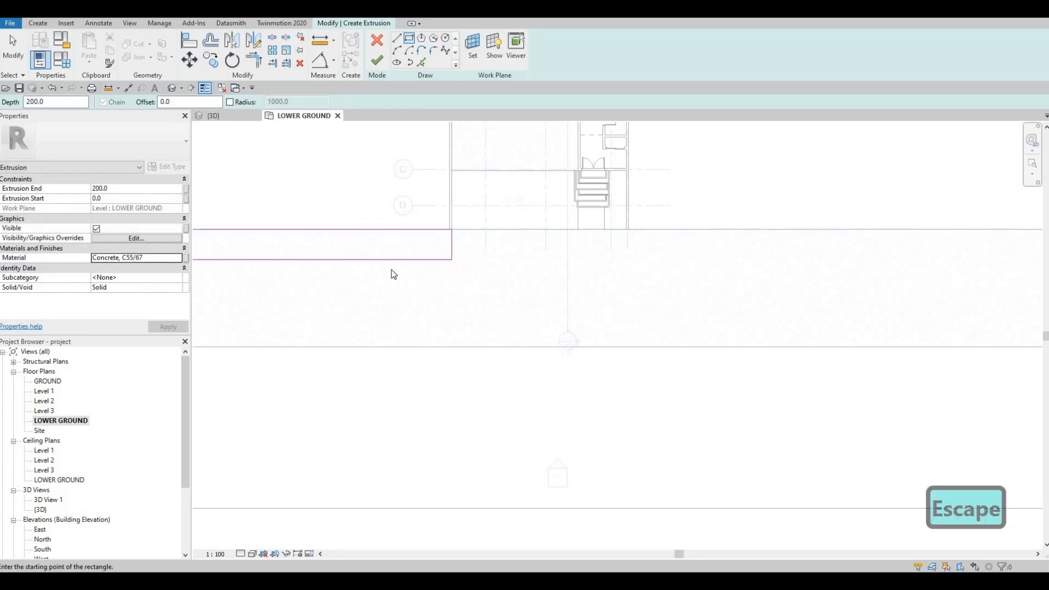
# Set the width of the sketched sidewalk rectangle to 2000 mm.
pyautogui.scroll(-2, 392, 268)
pyautogui.press('Escape')
pyautogui.click(386, 262)
pyautogui.moveTo(569, 257); pyautogui.dragTo(609, 253, button='middle')
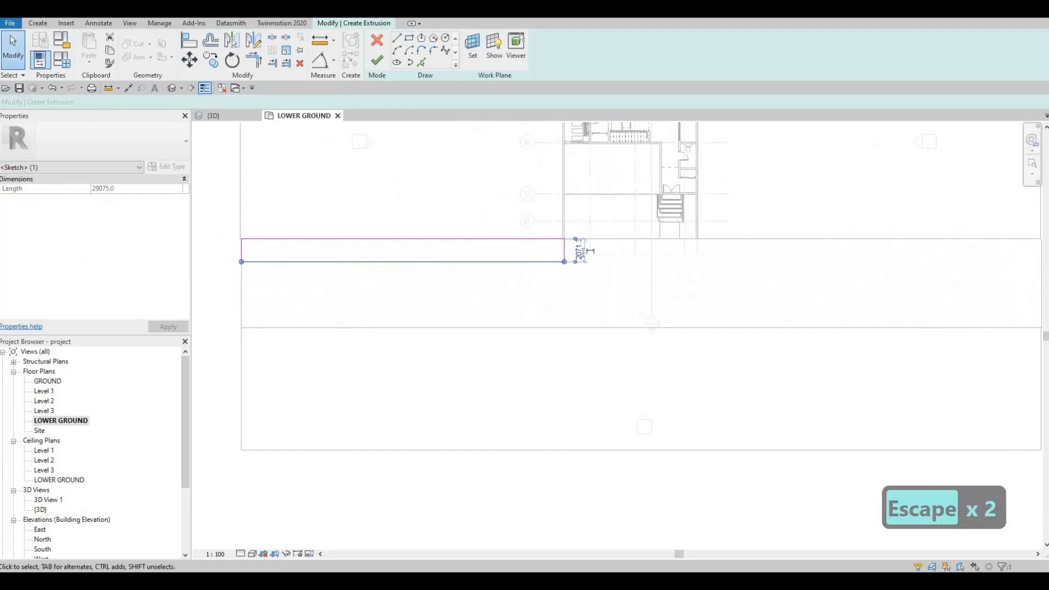
pyautogui.write('2000')
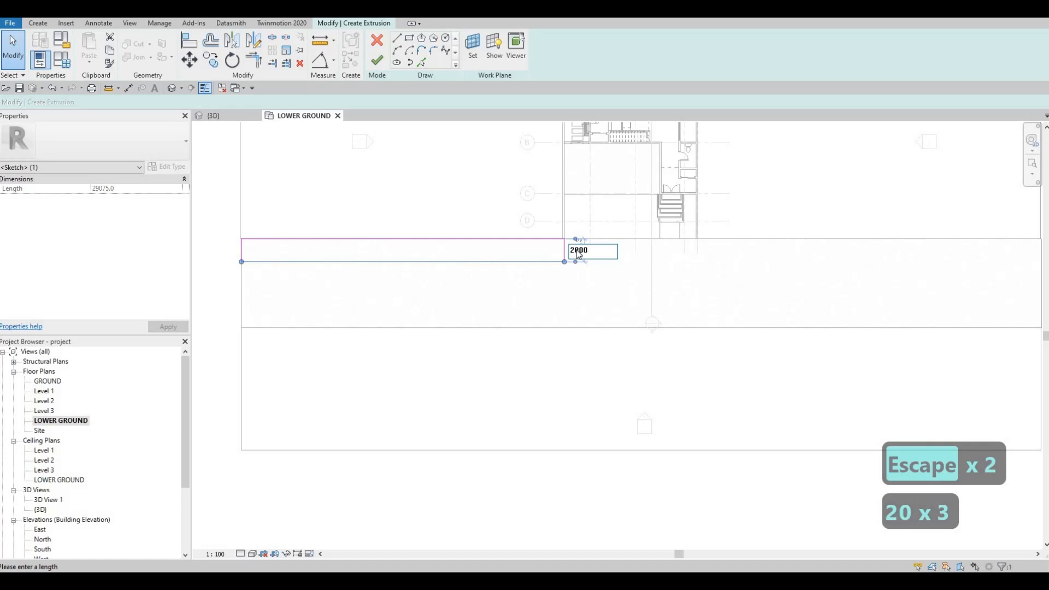
pyautogui.press('Return')
pyautogui.press('Escape')
pyautogui.press('Escape')
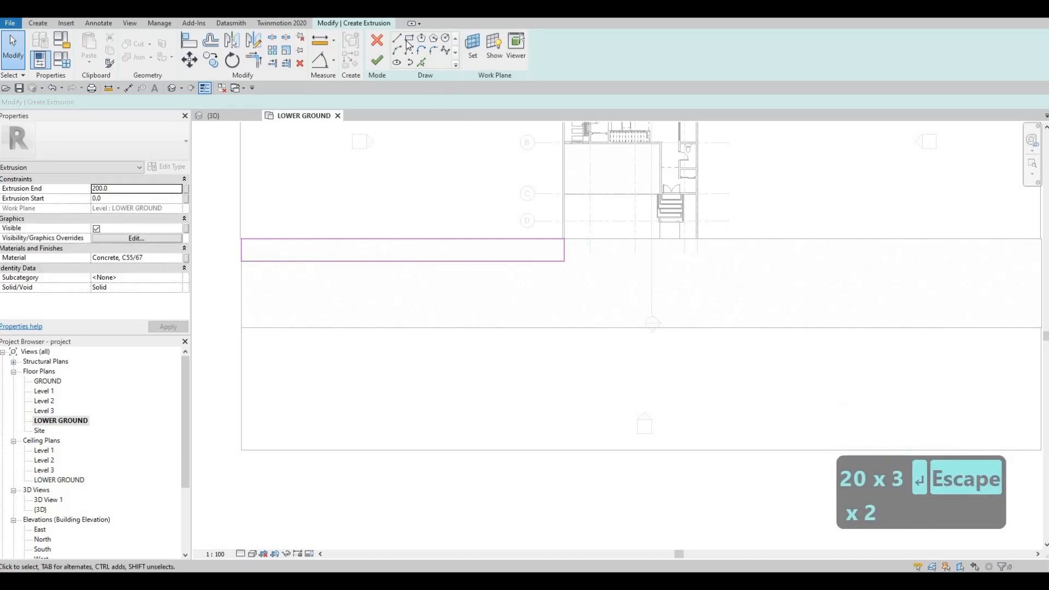
# Sketch a second rectangle along the paved strip's lower edge, spanning its full length of about 72000 mm.
pyautogui.click(241, 327)
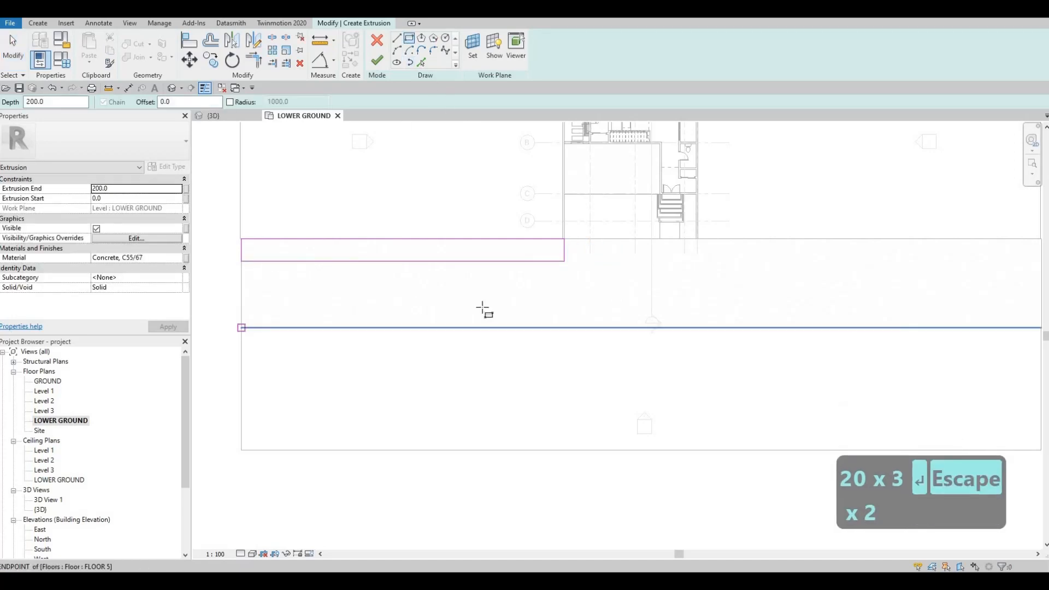
pyautogui.moveTo(975, 306); pyautogui.dragTo(698, 294, button='middle')
pyautogui.scroll(-1, 699, 293)
pyautogui.click(756, 282)
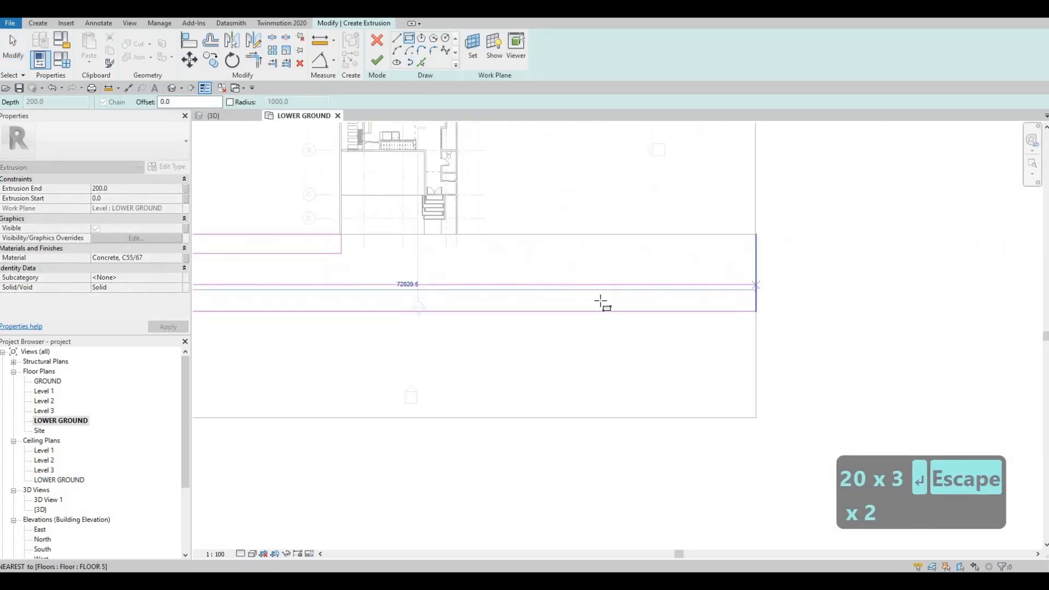
pyautogui.press('Escape')
pyautogui.press('Escape')
pyautogui.moveTo(360, 289); pyautogui.dragTo(533, 260, button='middle')
pyautogui.scroll(-1, 532, 260)
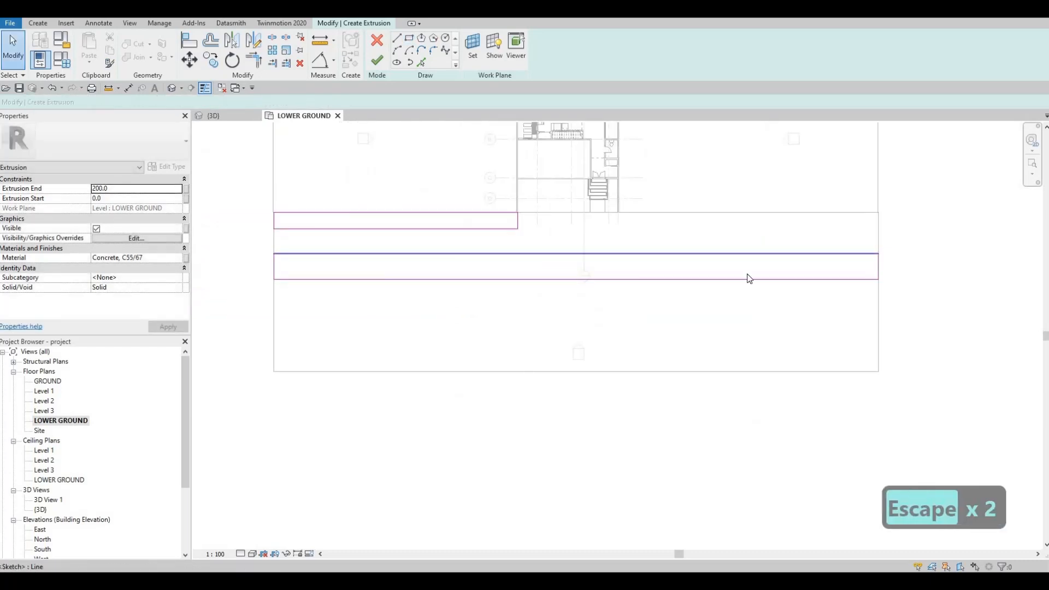
# Set the width of the sketched rectangle along the paved strip's lower edge to 2000 mm.
pyautogui.click(748, 254)
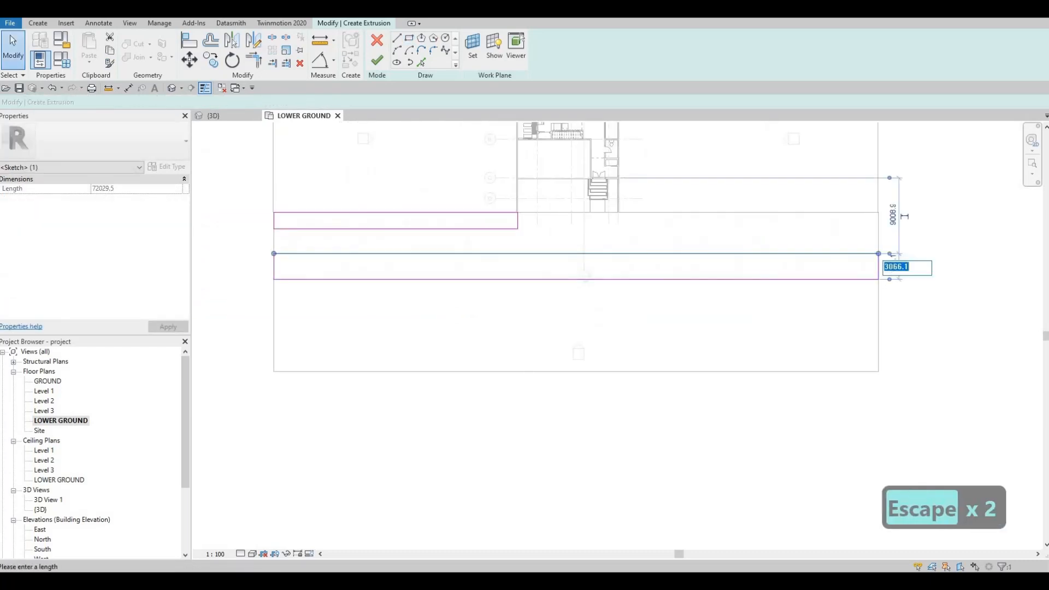
pyautogui.write('200.0')
pyautogui.press('Return')
pyautogui.press('Escape')
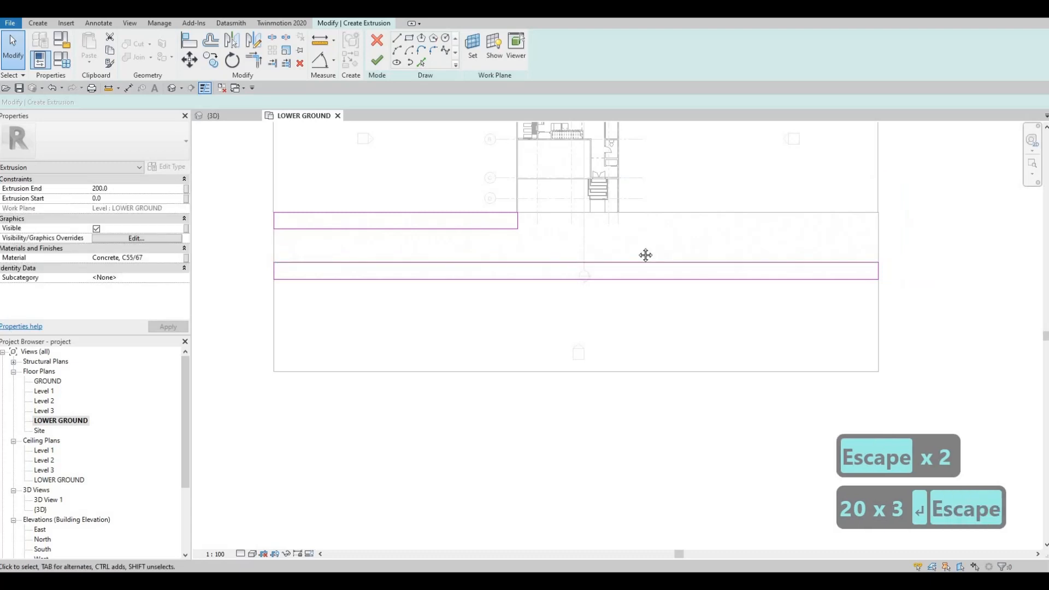
pyautogui.press('Escape')
pyautogui.press('Escape')
pyautogui.moveTo(390, 240)
pyautogui.mouseDown(button='middle')
pyautogui.moveTo(379, 245)
pyautogui.moveTo(379, 229)
pyautogui.mouseUp(button='middle')
pyautogui.press('Escape')
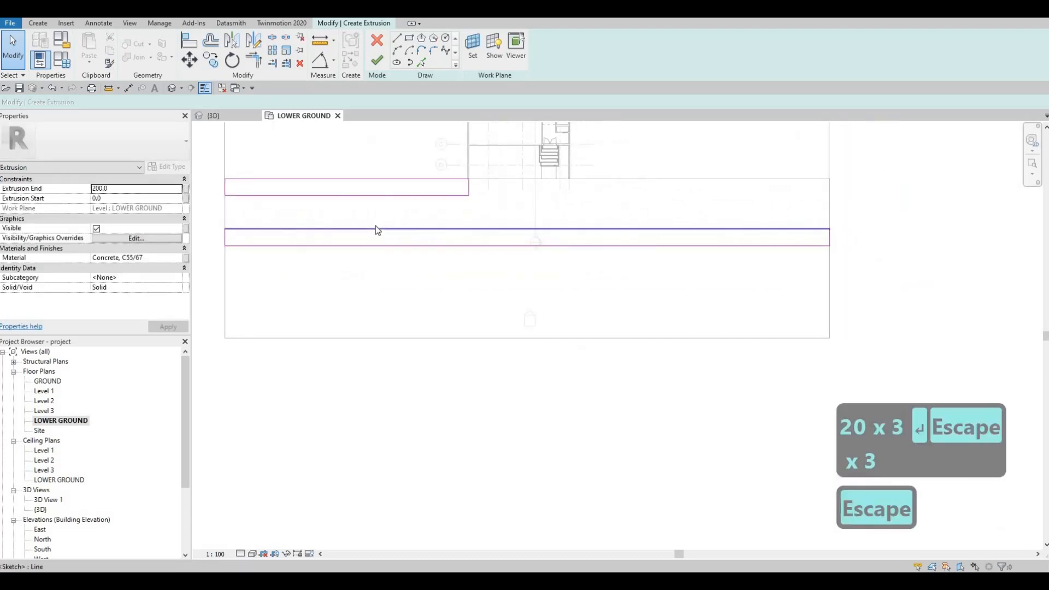
# Move the whole lower sidewalk rectangle down by its own width so its upper edge lies on the paved strip's lower edge.
pyautogui.press('Tab')
pyautogui.click(269, 225)
pyautogui.press('m')
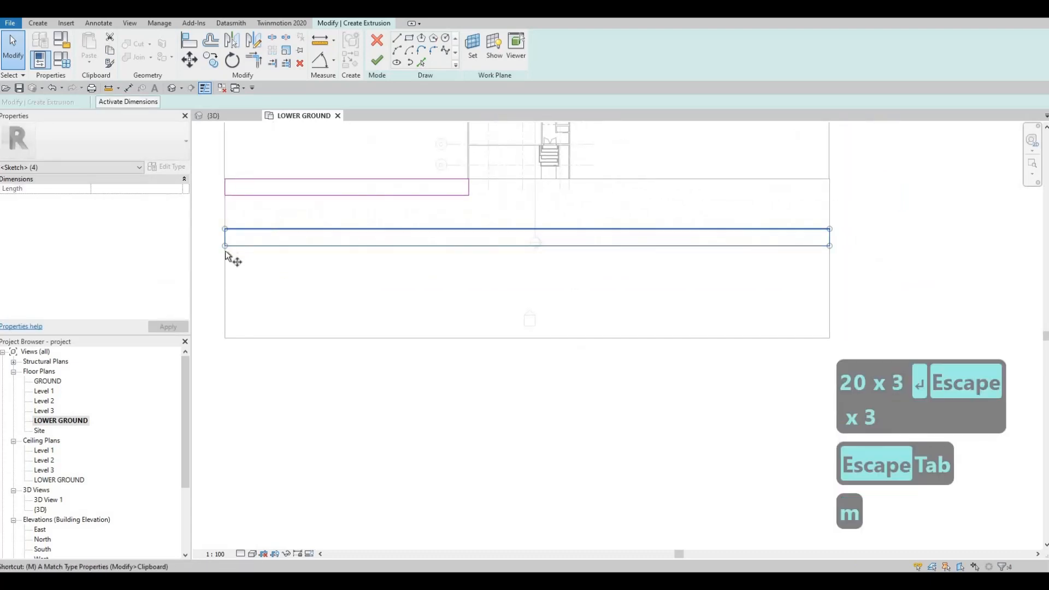
pyautogui.press('v')
pyautogui.scroll(1, 225, 232)
pyautogui.click(226, 229)
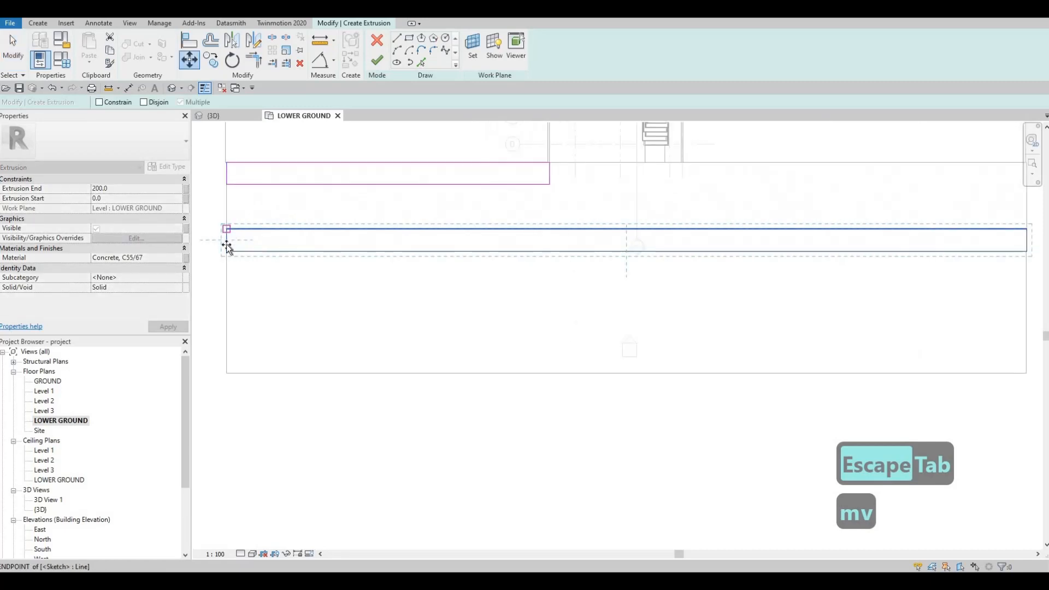
pyautogui.press('Escape')
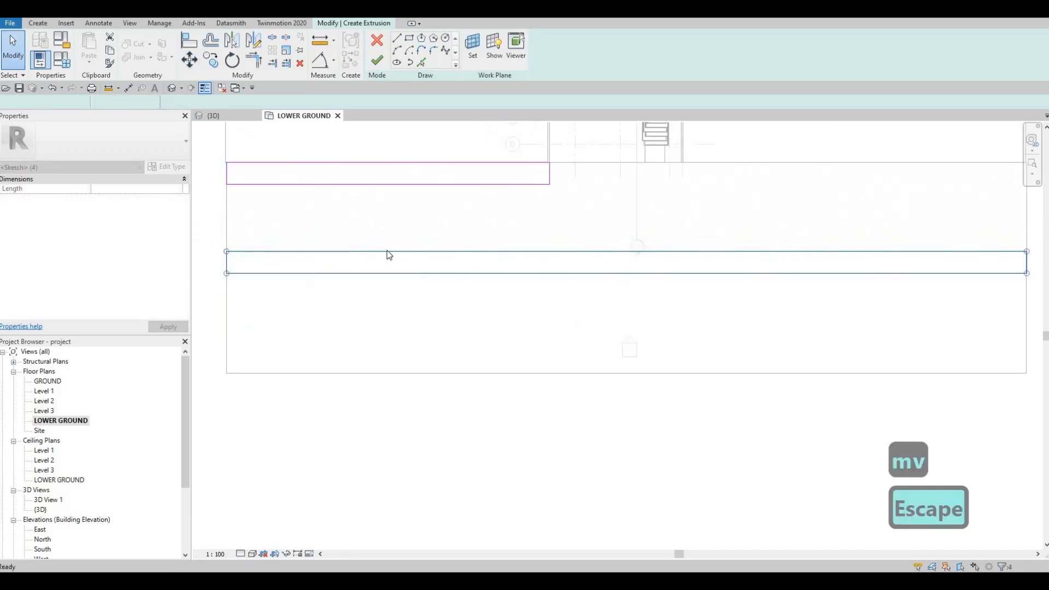
pyautogui.press('Escape')
pyautogui.scroll(-3, 387, 253)
pyautogui.press('Escape')
# Copy the upper sidewalk rectangle along the paved strip's upper edge to the boundary wall on the other side of the house.
pyautogui.press('Escape')
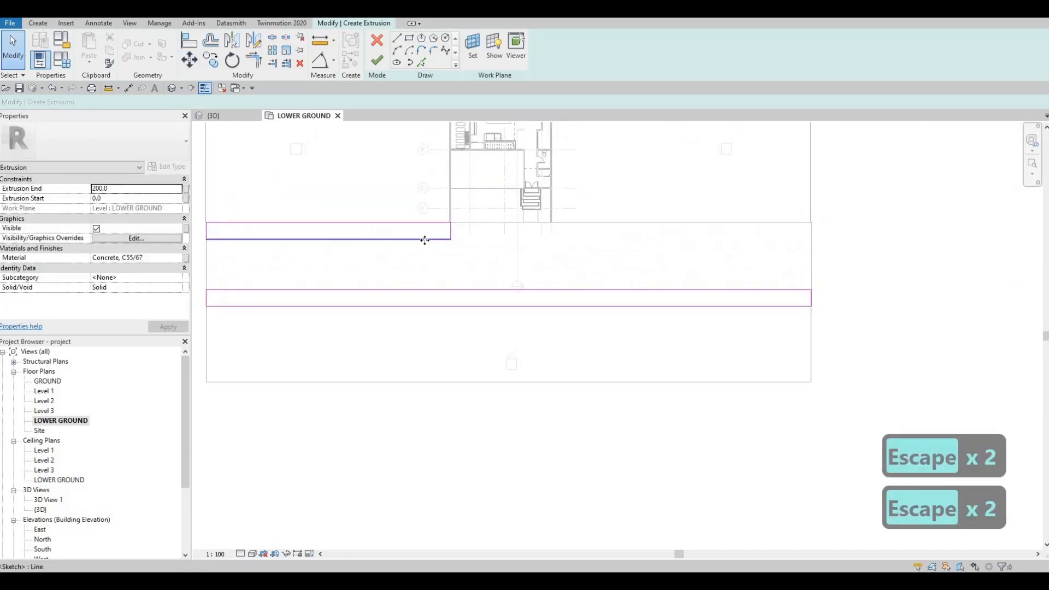
pyautogui.click(405, 225)
pyautogui.press('Escape')
pyautogui.press('Tab')
pyautogui.click(404, 225)
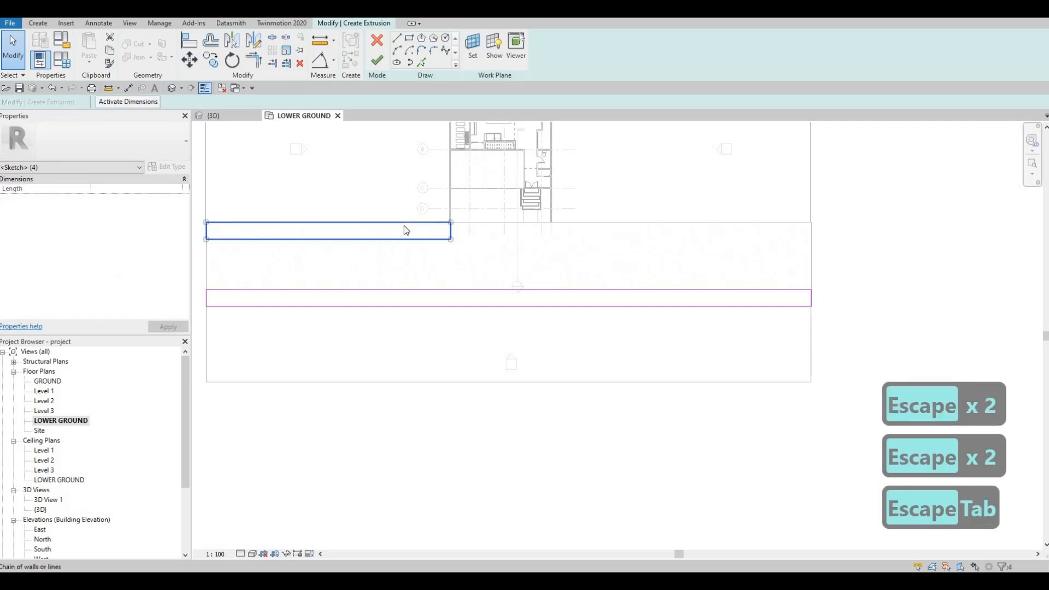
pyautogui.press('c')
pyautogui.press('o')
pyautogui.scroll(3, 292, 229)
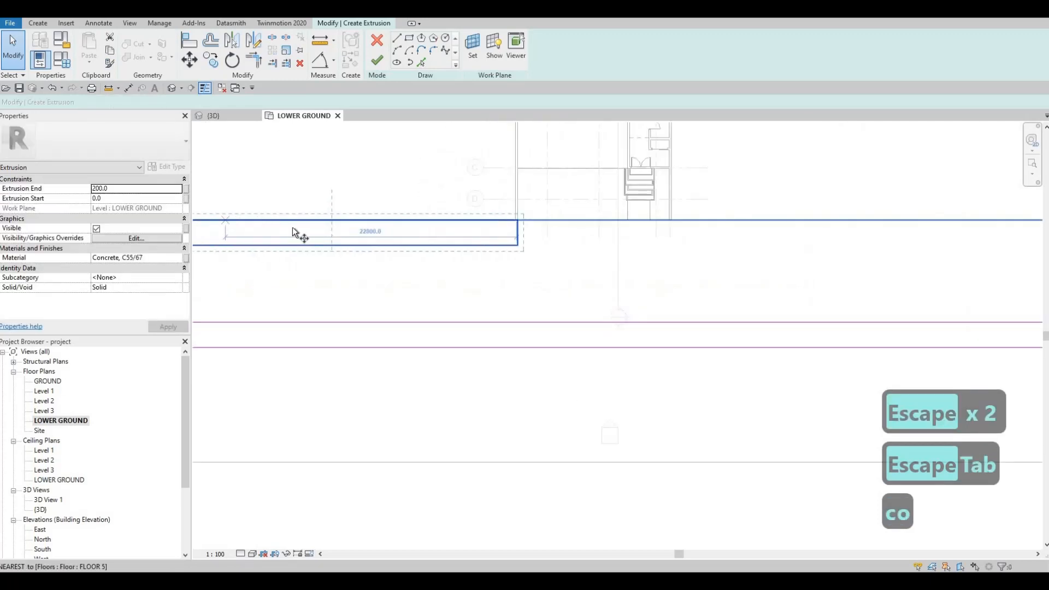
pyautogui.click(287, 227)
pyautogui.moveTo(709, 238); pyautogui.dragTo(585, 239, button='middle')
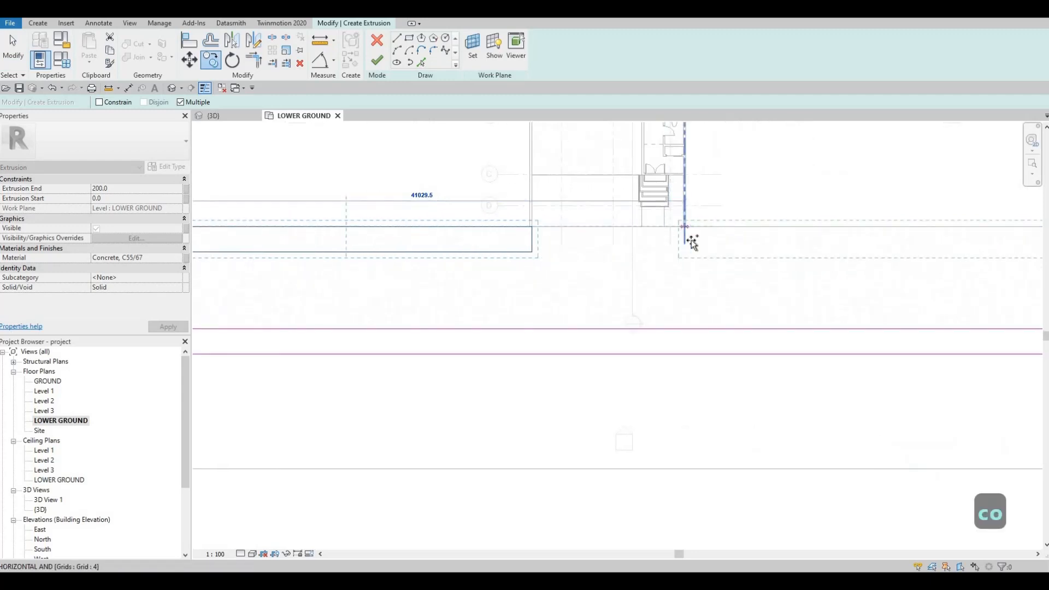
pyautogui.click(686, 230)
pyautogui.scroll(2, 695, 238)
pyautogui.press('Escape')
# Nudge the copied sidewalk rectangle slightly left so its end sits within the boundary wall's thickness.
pyautogui.scroll(2, 689, 230)
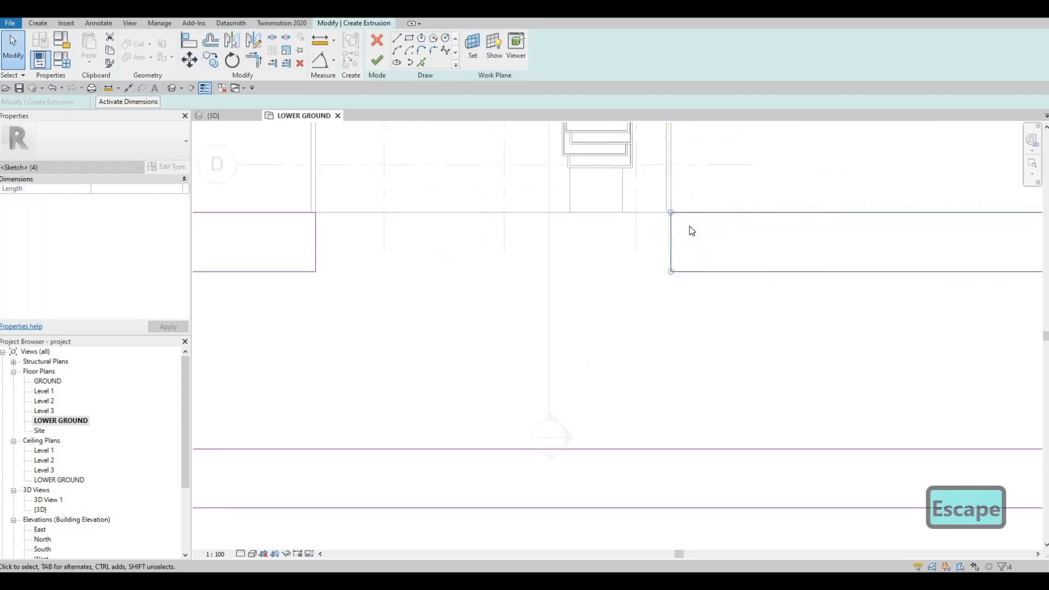
pyautogui.press('Left')
pyautogui.press('Left')
pyautogui.press('Left')
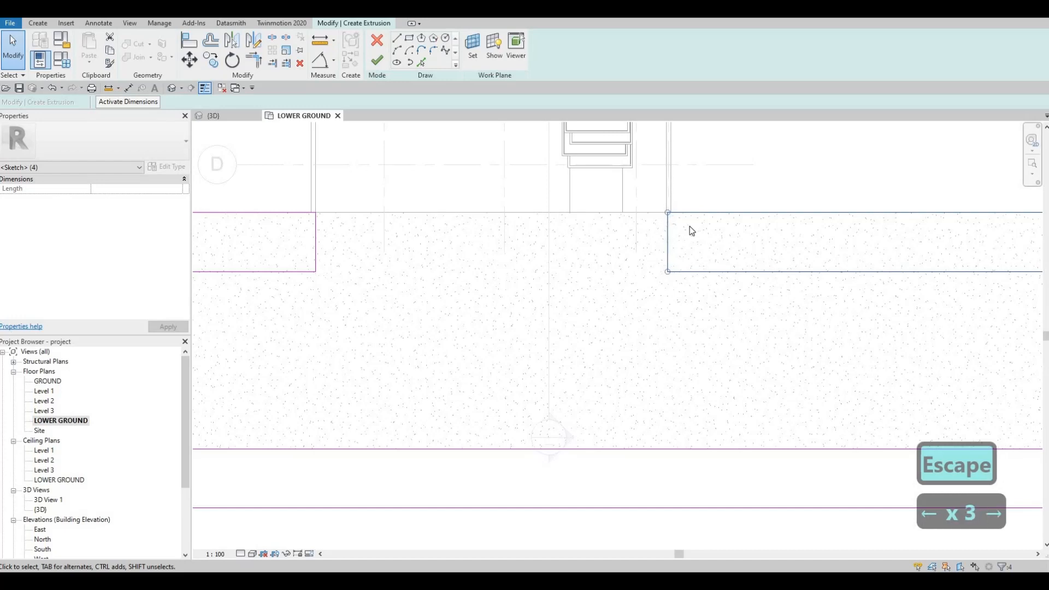
pyautogui.press('Escape')
pyautogui.press('Escape')
# Set the width of the upper-left sidewalk rectangle to 1800 mm by moving its road-side edge.
pyautogui.scroll(-4, 511, 227)
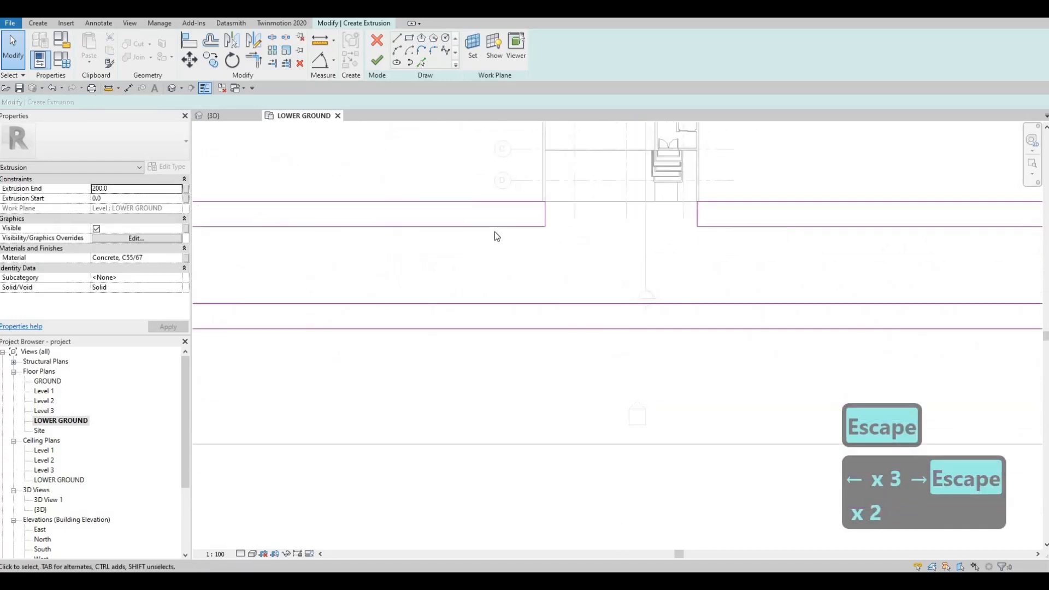
pyautogui.scroll(-1, 589, 226)
pyautogui.click(560, 231)
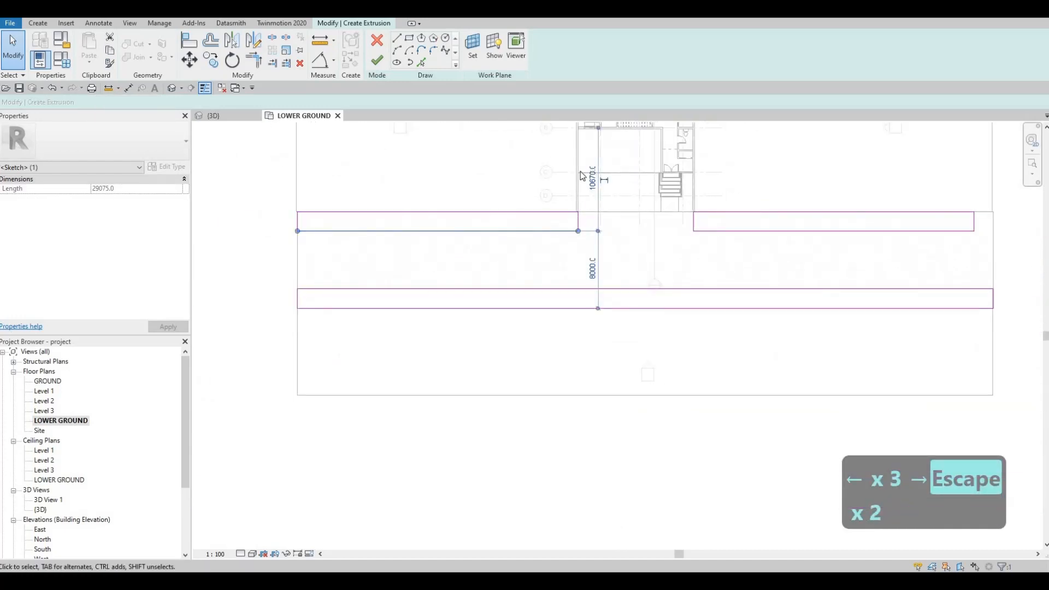
pyautogui.scroll(-2, 584, 173)
pyautogui.moveTo(558, 231); pyautogui.dragTo(580, 228)
pyautogui.scroll(2, 574, 232)
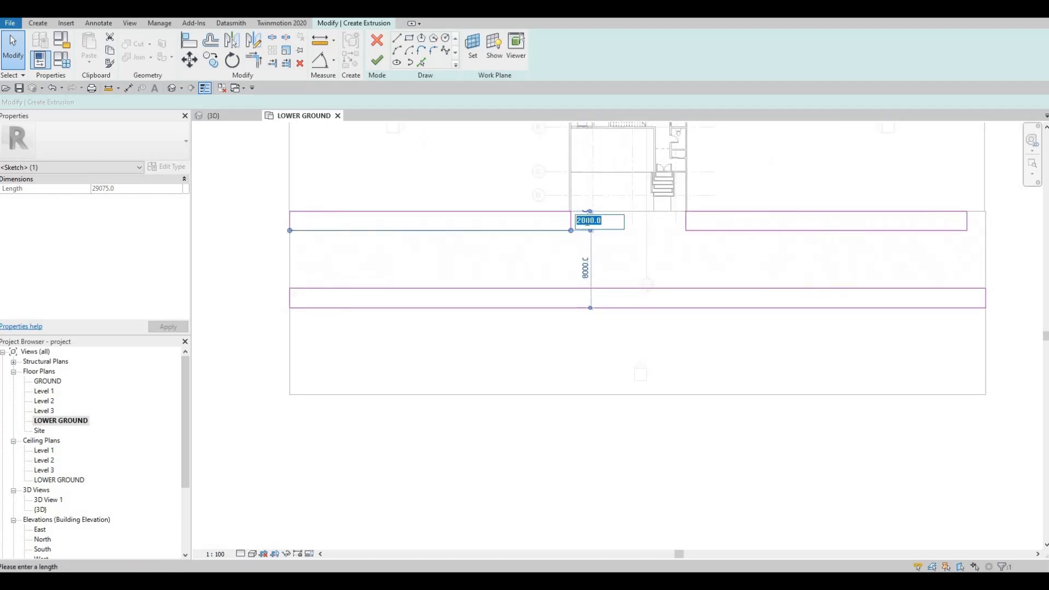
pyautogui.write('0')
pyautogui.press('Return')
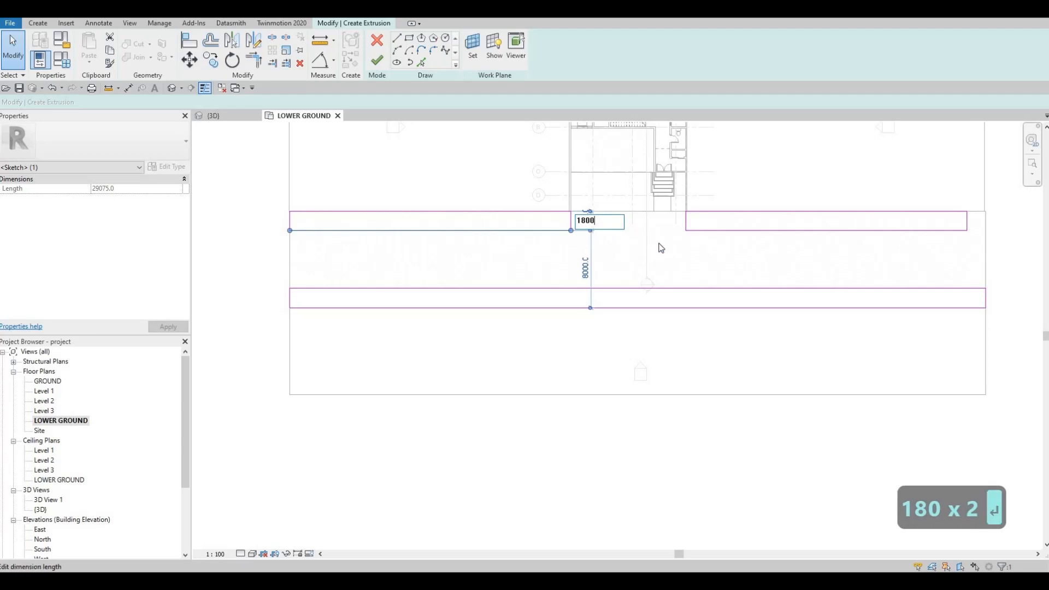
pyautogui.press('Escape')
pyautogui.press('Escape')
# Set the width of the upper-right sidewalk rectangle to 1800 mm by moving its road-side edge.
pyautogui.click(947, 229)
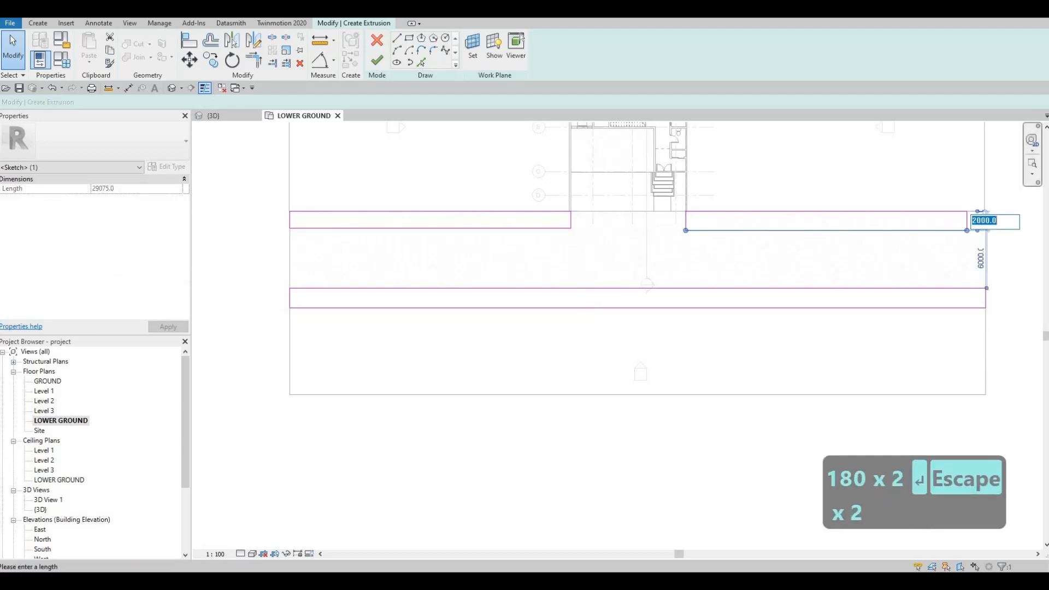
pyautogui.write('1')
pyautogui.press('Return')
pyautogui.press('Escape')
pyautogui.press('Escape')
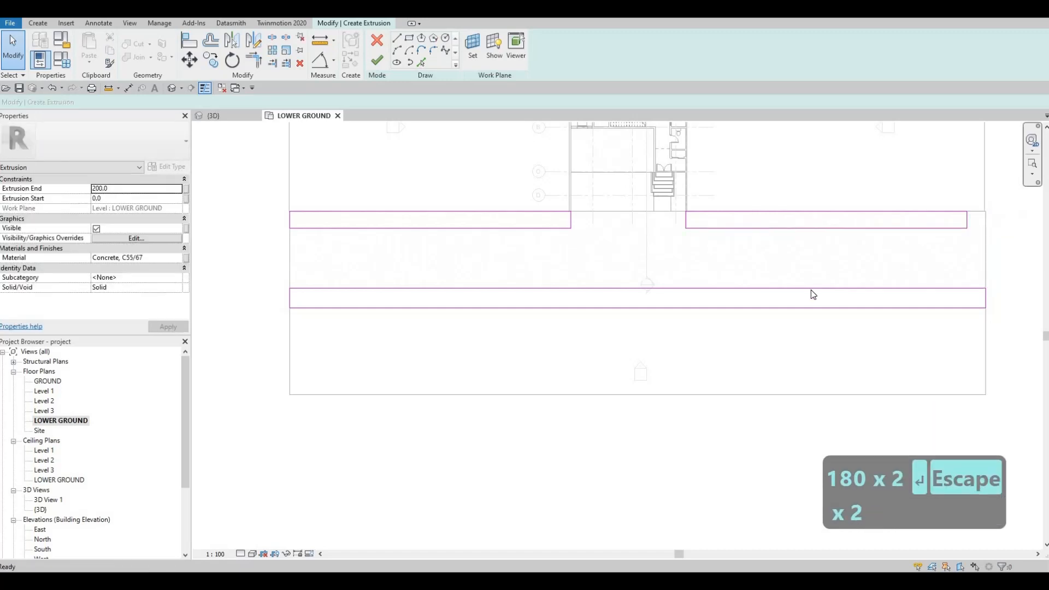
# Set the width of the long lower sidewalk rectangle to 1800 mm by moving its road-side edge.
pyautogui.click(471, 287)
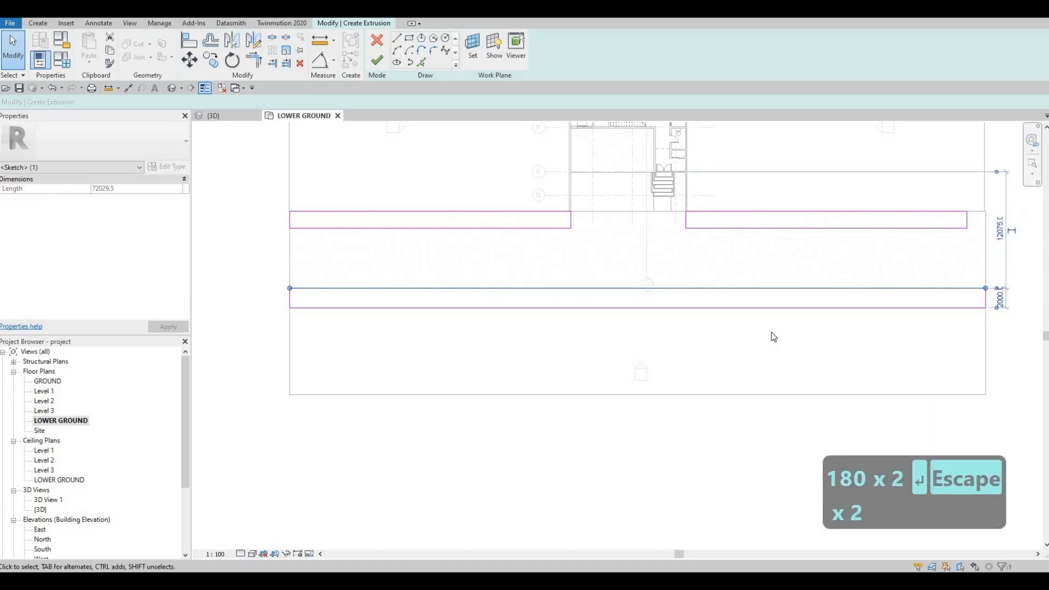
pyautogui.press('Escape')
pyautogui.press('Escape')
pyautogui.click(980, 289)
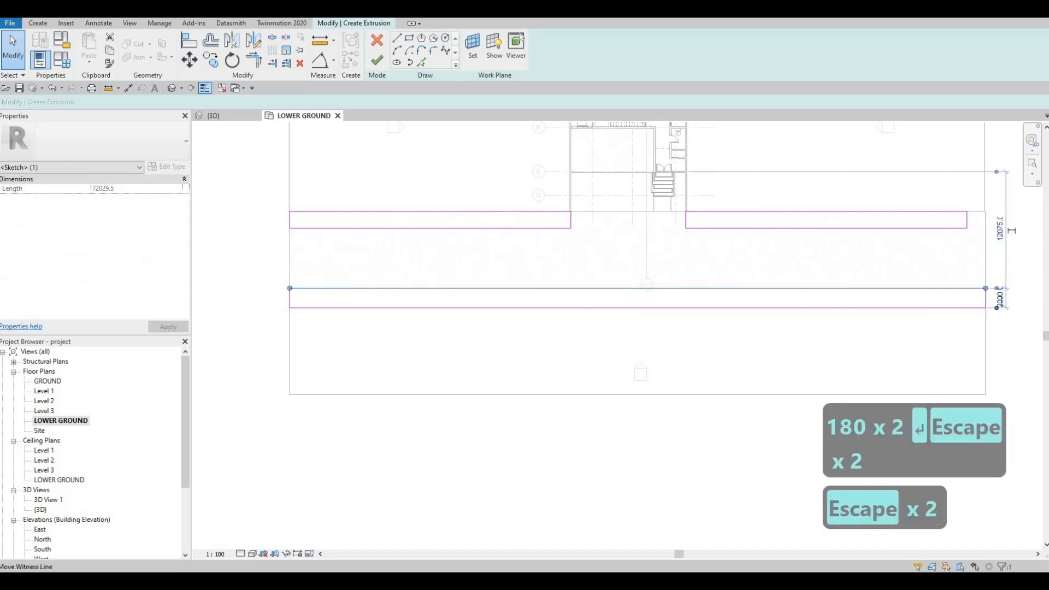
pyautogui.write('1800')
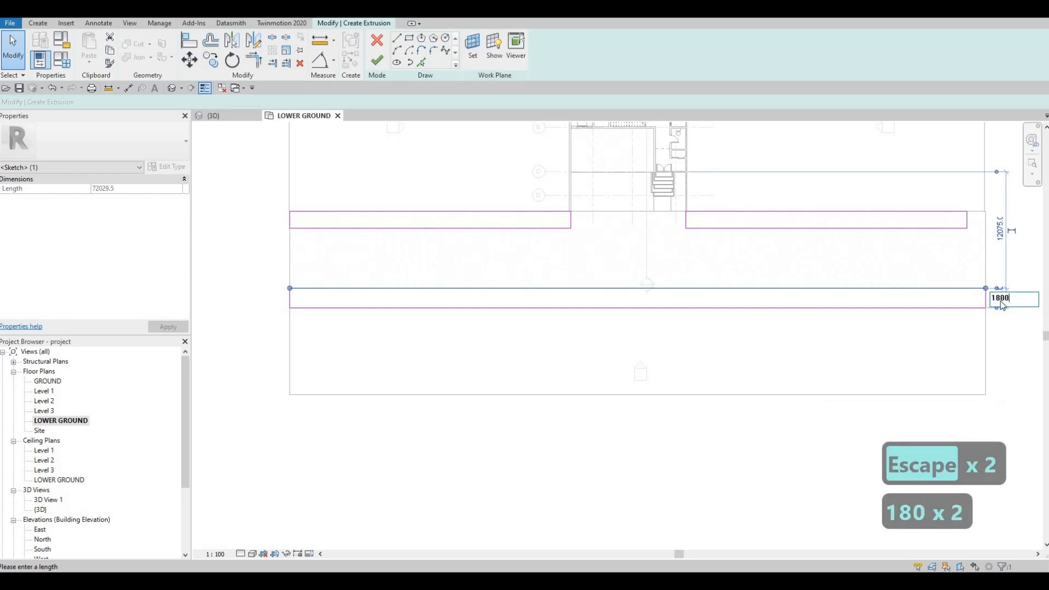
pyautogui.press('Return')
pyautogui.press('Escape')
pyautogui.press('Escape')
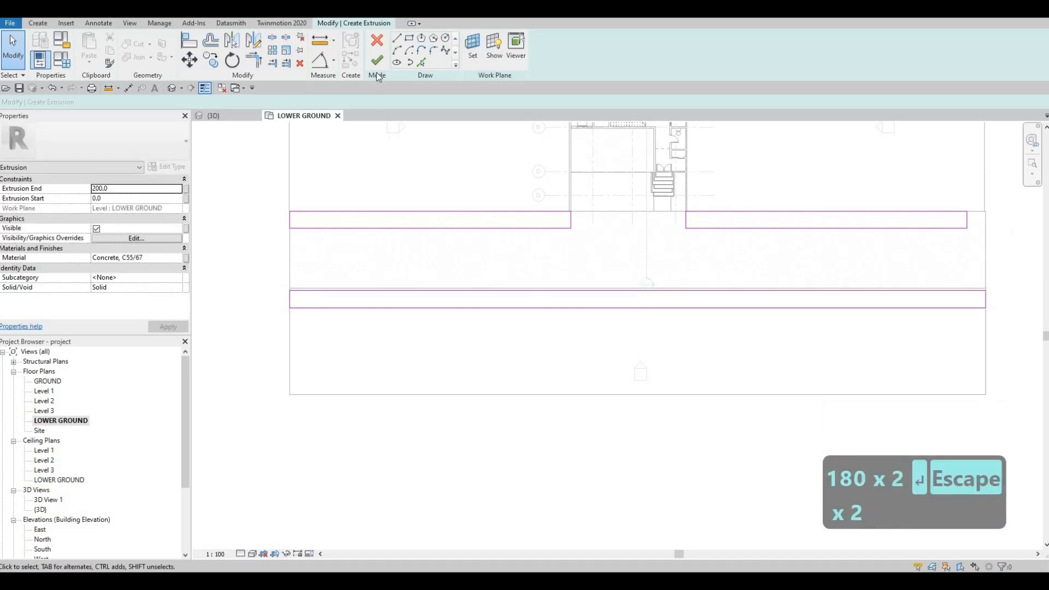
# Finish the sidewalk extrusion and its in-place model, and bring the result into view in 3D.
pyautogui.click(377, 60)
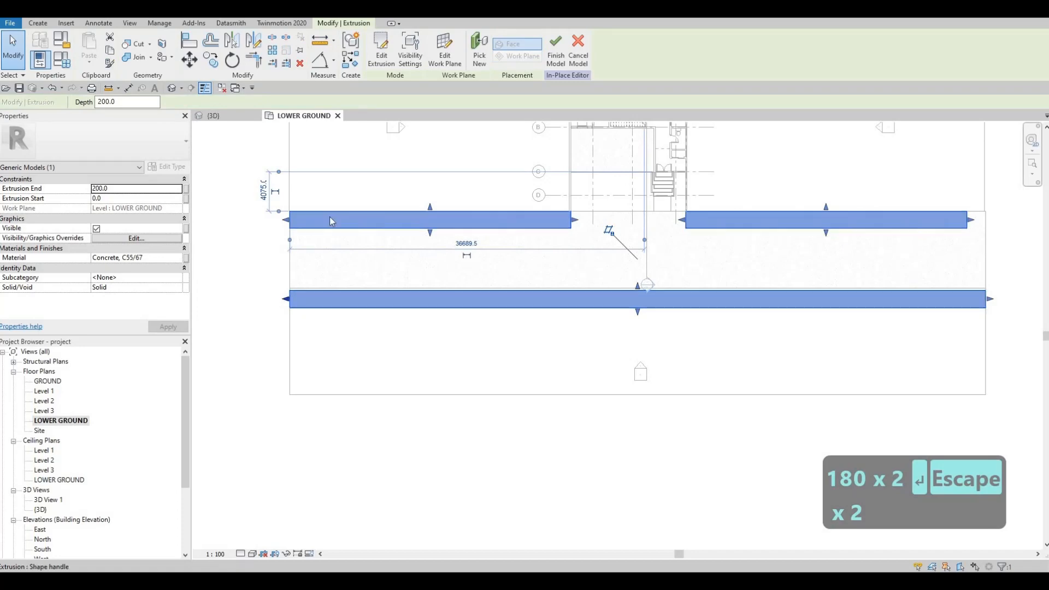
pyautogui.press('Escape')
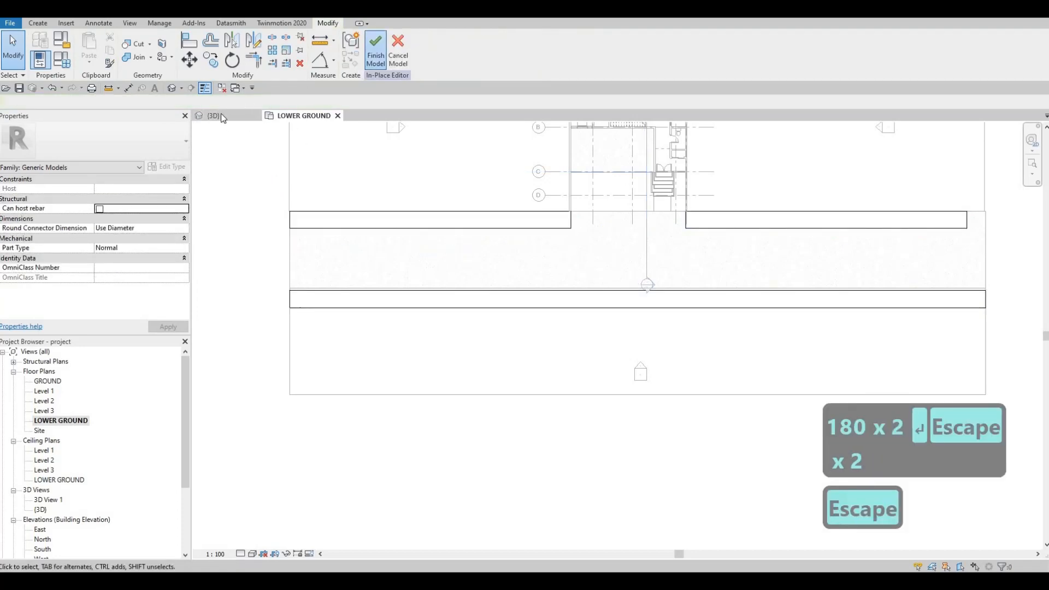
pyautogui.click(214, 116)
pyautogui.press('Escape')
pyautogui.keyDown('shift'); pyautogui.moveTo(557, 403); pyautogui.dragTo(493, 382, button='middle'); pyautogui.keyUp('shift')
pyautogui.scroll(3, 513, 387)
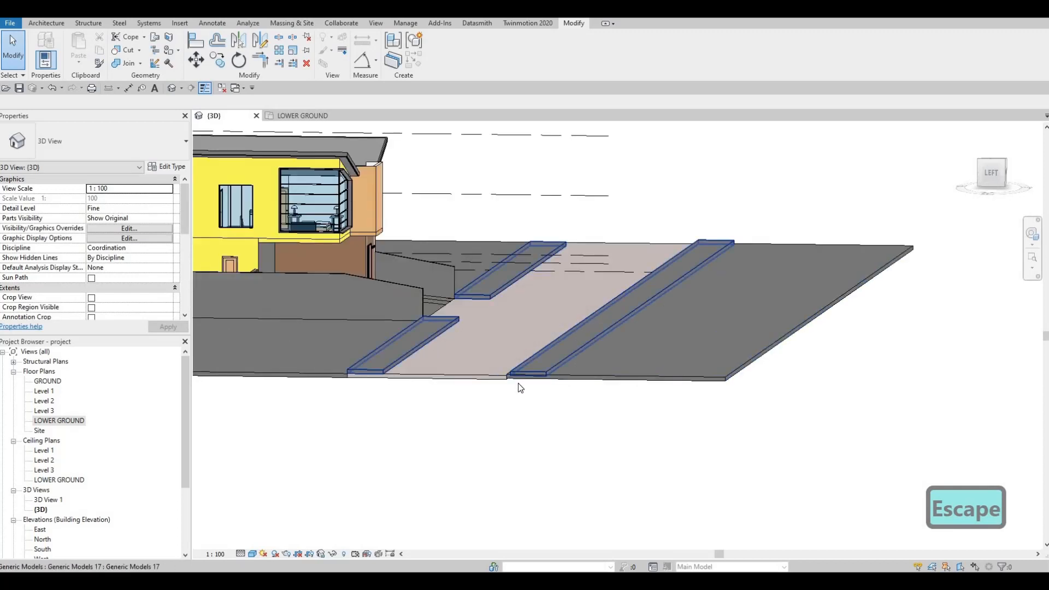
# Edit the FLOOR 4 slab beyond the road, moving its road-side boundary to the outer edge of the long sidewalk in the LOWER GROUND plan.
pyautogui.click(559, 385)
pyautogui.click(590, 355)
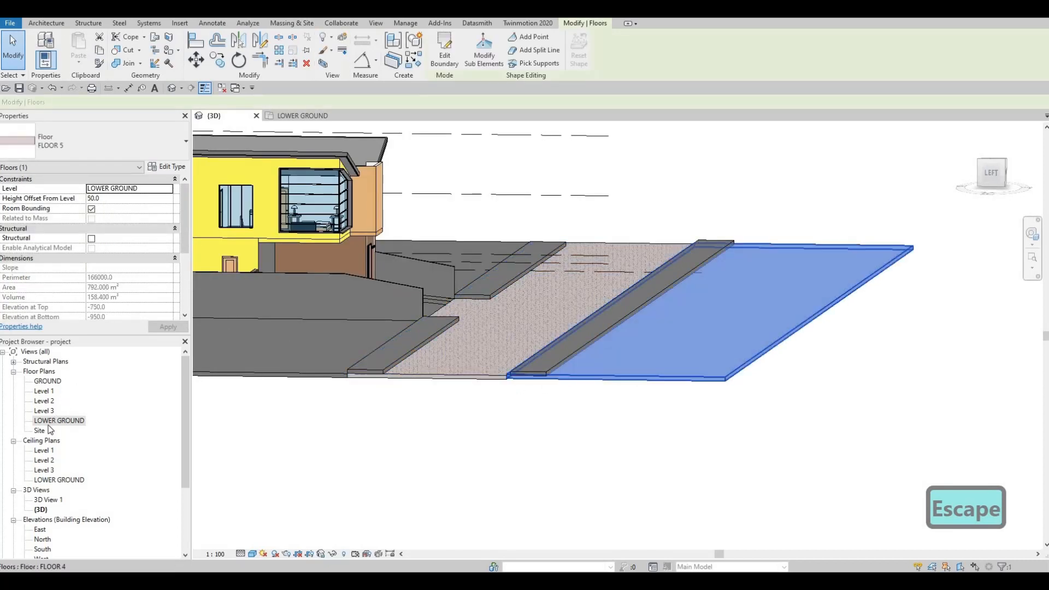
pyautogui.click(445, 57)
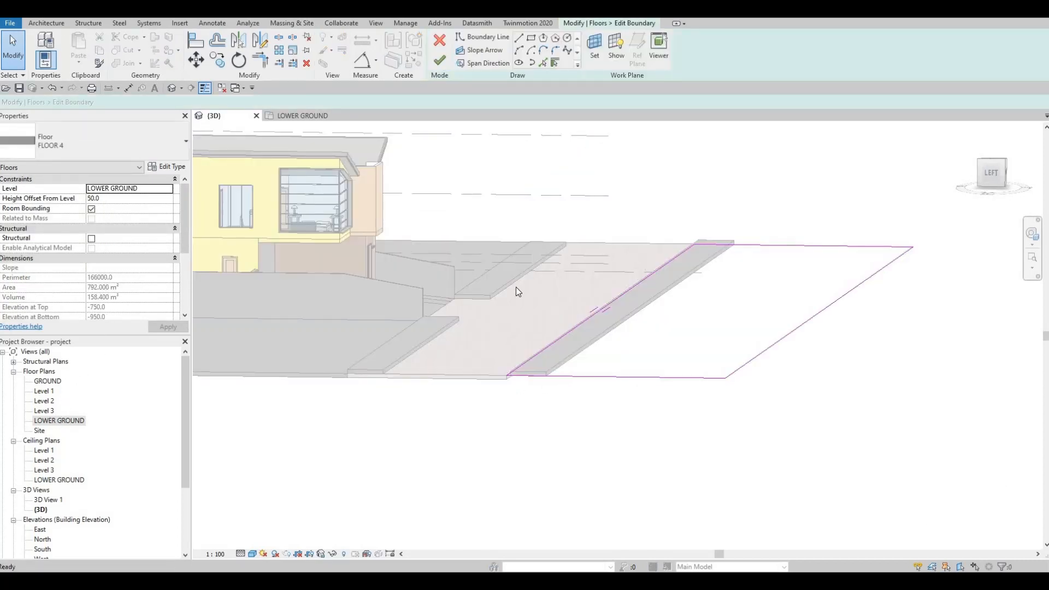
pyautogui.hotkey('ctrl', 'Tab')
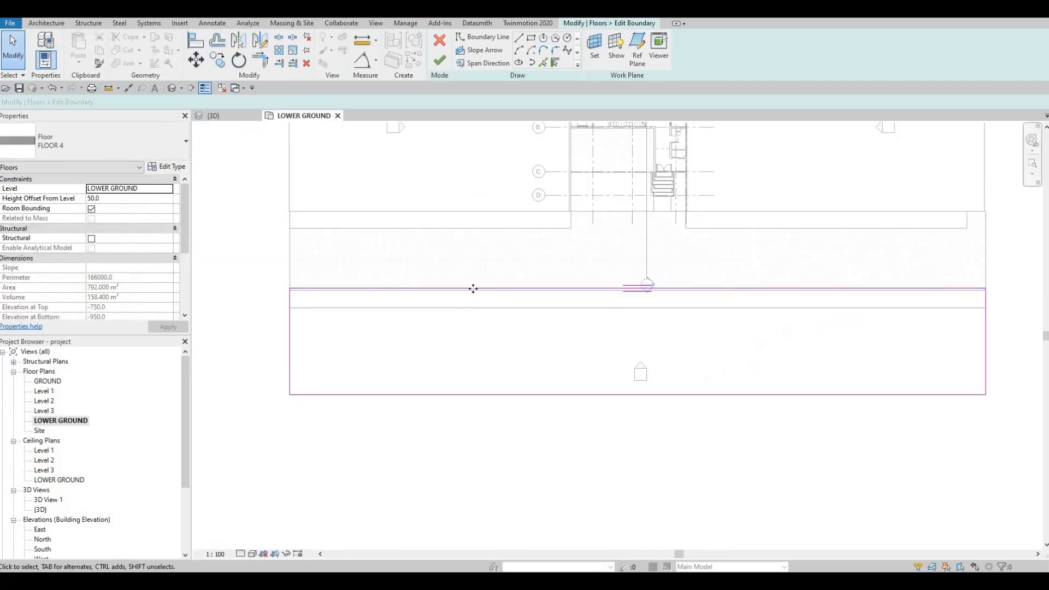
pyautogui.moveTo(473, 288); pyautogui.dragTo(473, 308)
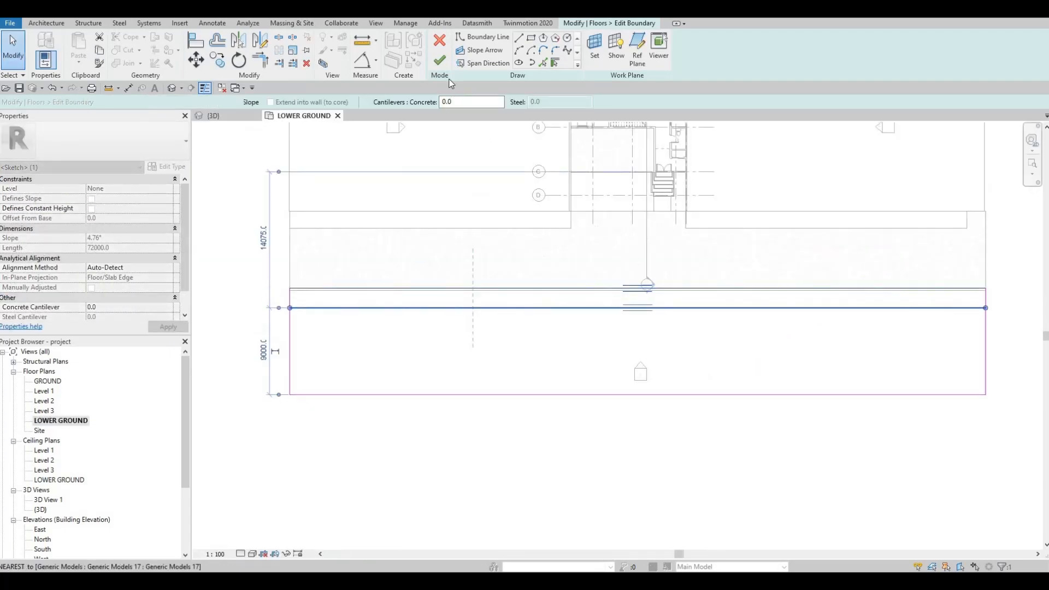
pyautogui.press('Escape')
pyautogui.click(439, 60)
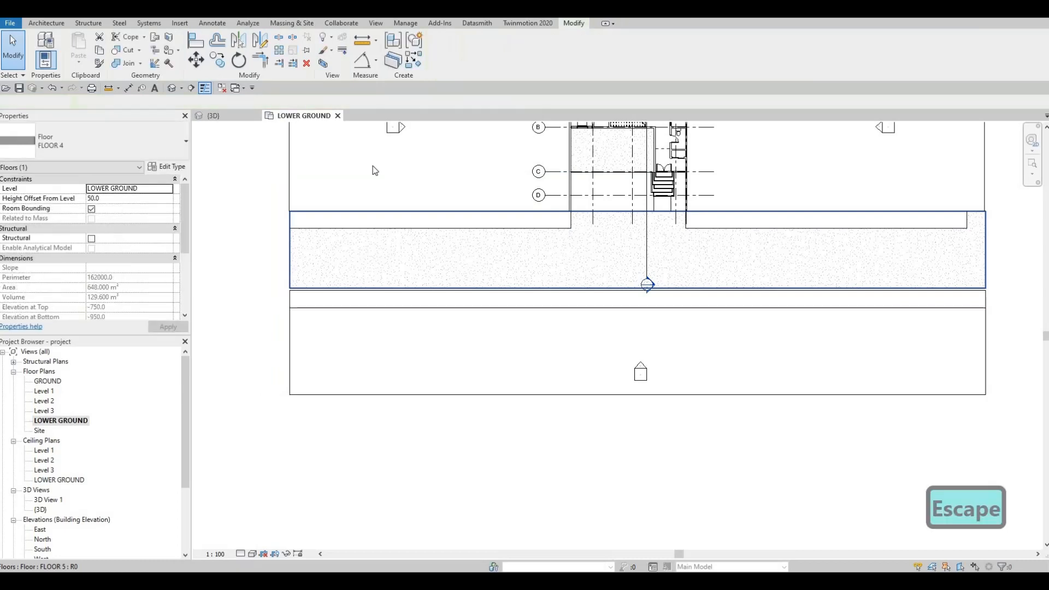
# Edit the FLOOR 5 paved slab, extending its lower boundary to the outer edge of the long sidewalk.
pyautogui.click(377, 172)
pyautogui.doubleClick(305, 289)
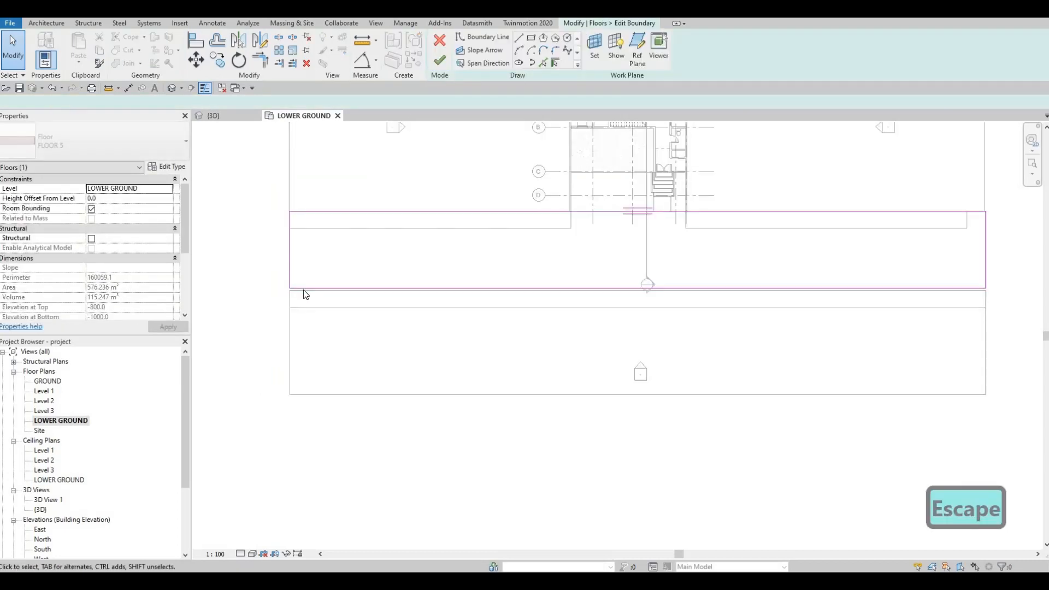
pyautogui.click(313, 290)
pyautogui.moveTo(306, 295)
pyautogui.mouseDown()
pyautogui.moveTo(311, 325)
pyautogui.moveTo(313, 308)
pyautogui.mouseUp()
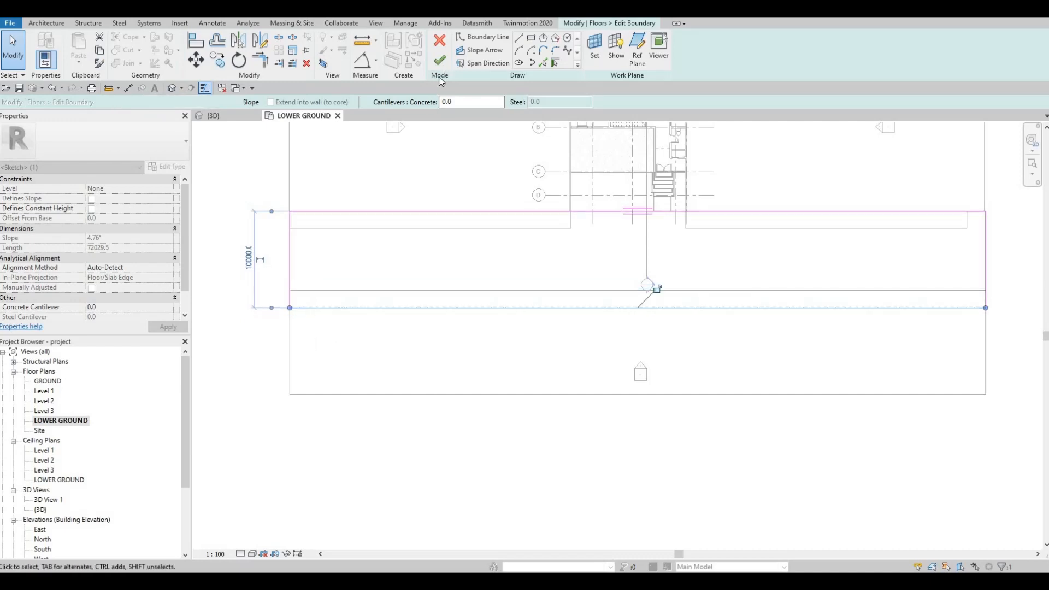
pyautogui.click(439, 60)
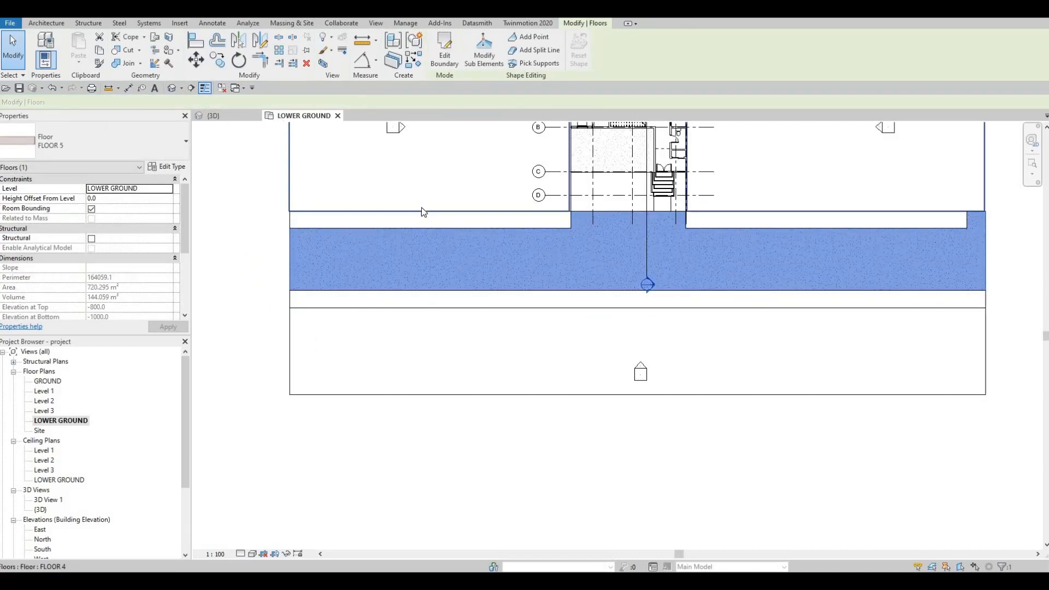
# Show the sidewalks and the paved road up close in the 3D view.
pyautogui.hotkey('ctrl', 'Tab')
pyautogui.press('Escape')
pyautogui.keyDown('shift'); pyautogui.moveTo(523, 367); pyautogui.dragTo(476, 320, button='middle'); pyautogui.keyUp('shift')
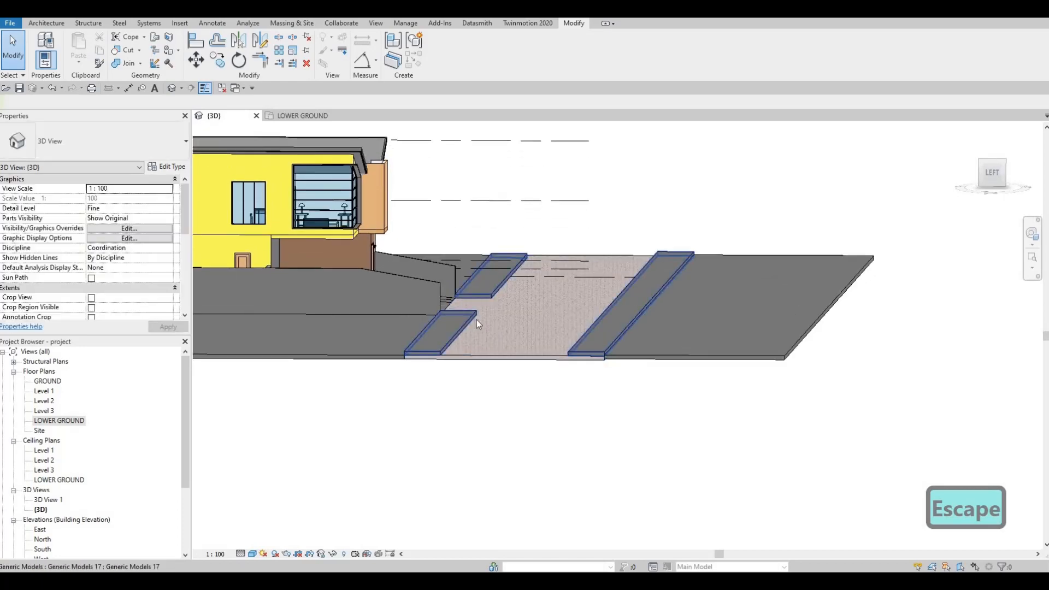
pyautogui.scroll(4, 456, 320)
pyautogui.click(457, 321)
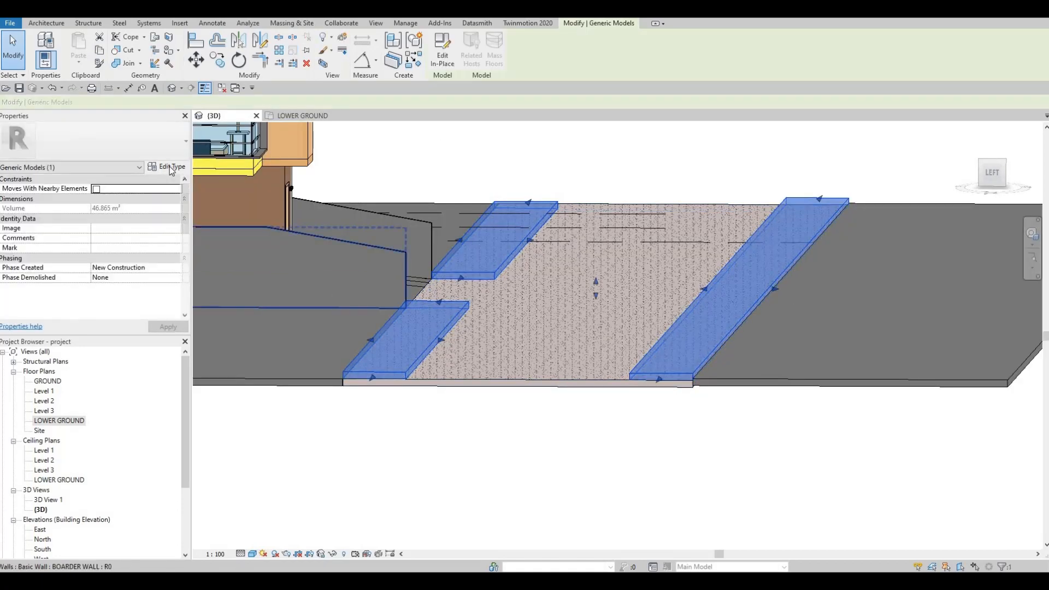
pyautogui.click(167, 166)
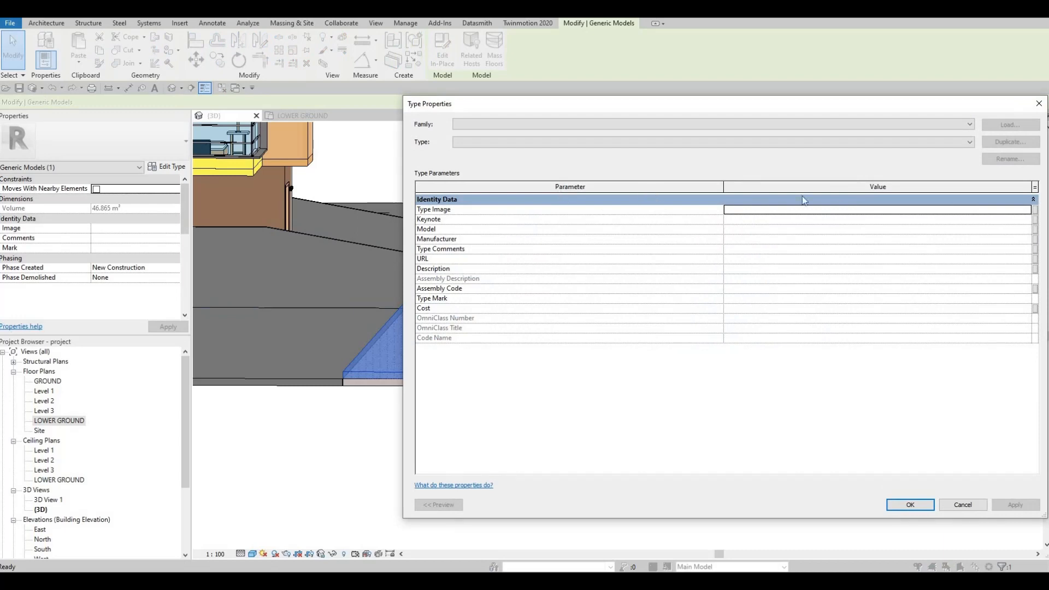
pyautogui.press('Escape')
pyautogui.press('Escape')
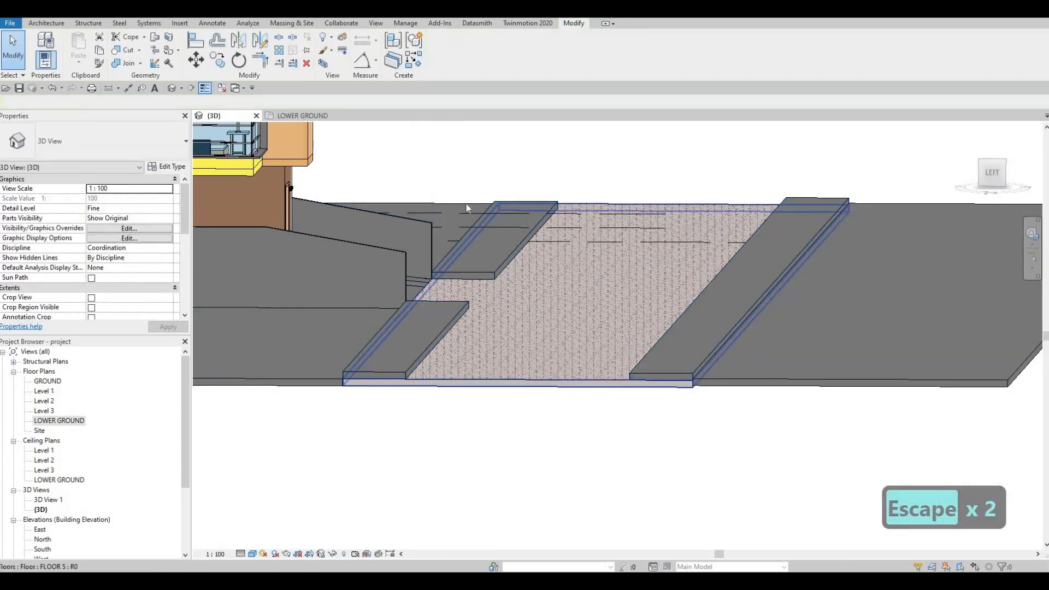
# Edit the sidewalk model in place and set the Extrusion End of the sidewalk extrusion to 100 mm.
pyautogui.click(431, 335)
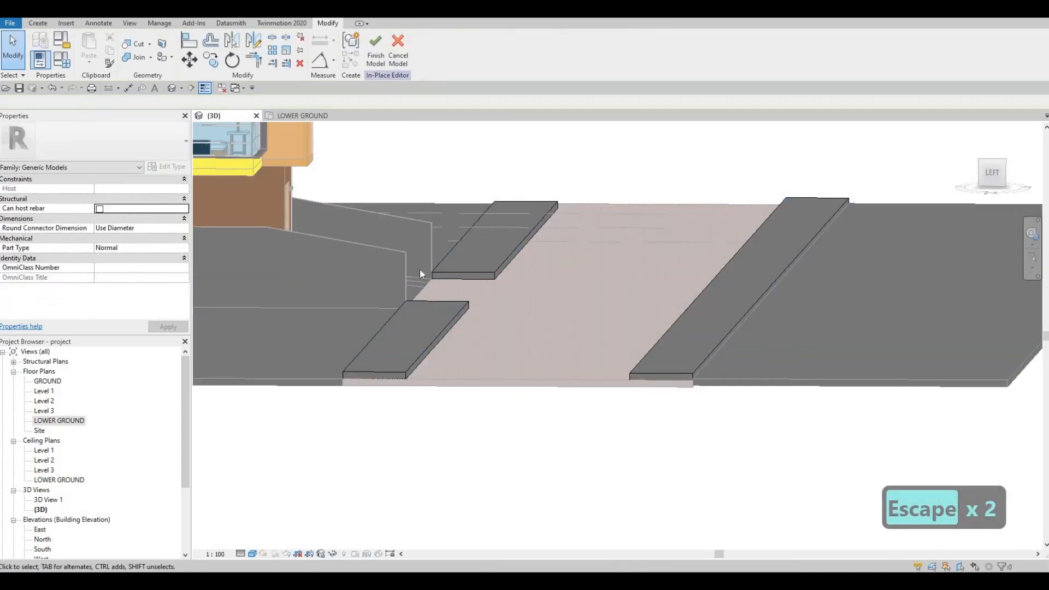
pyautogui.click(435, 329)
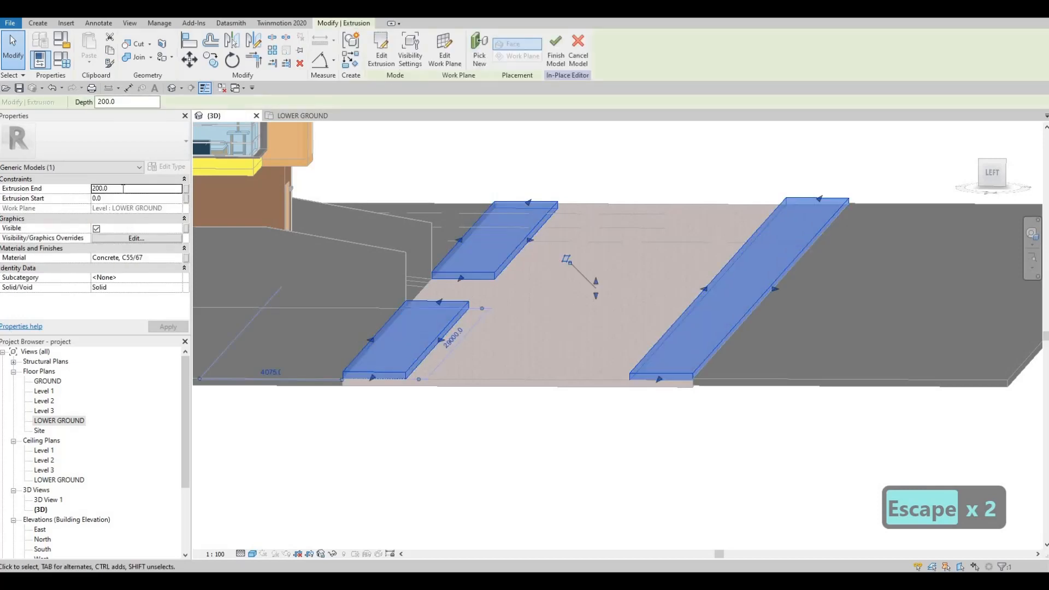
pyautogui.click(124, 188)
pyautogui.write('1000')
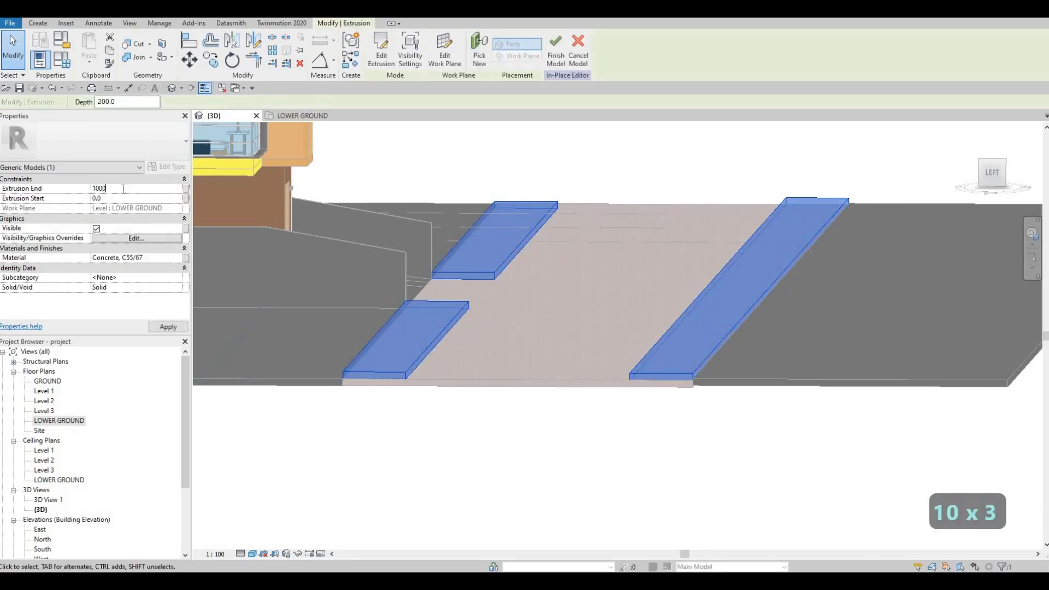
pyautogui.press('BackSpace')
pyautogui.click(167, 327)
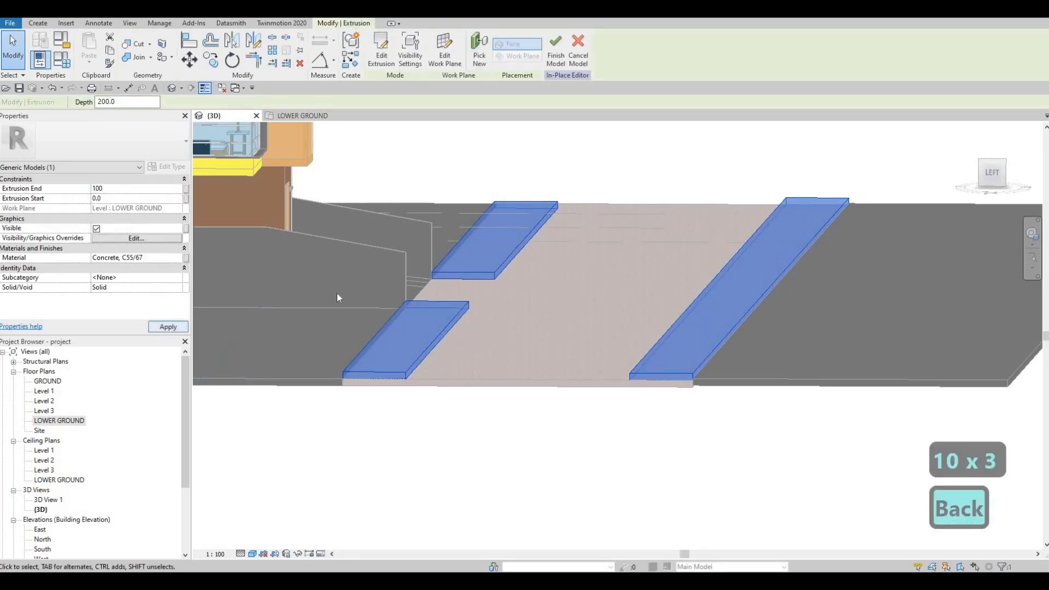
pyautogui.press('Escape')
pyautogui.press('Escape')
pyautogui.keyDown('shift'); pyautogui.moveTo(430, 264); pyautogui.dragTo(474, 321, button='middle'); pyautogui.keyUp('shift')
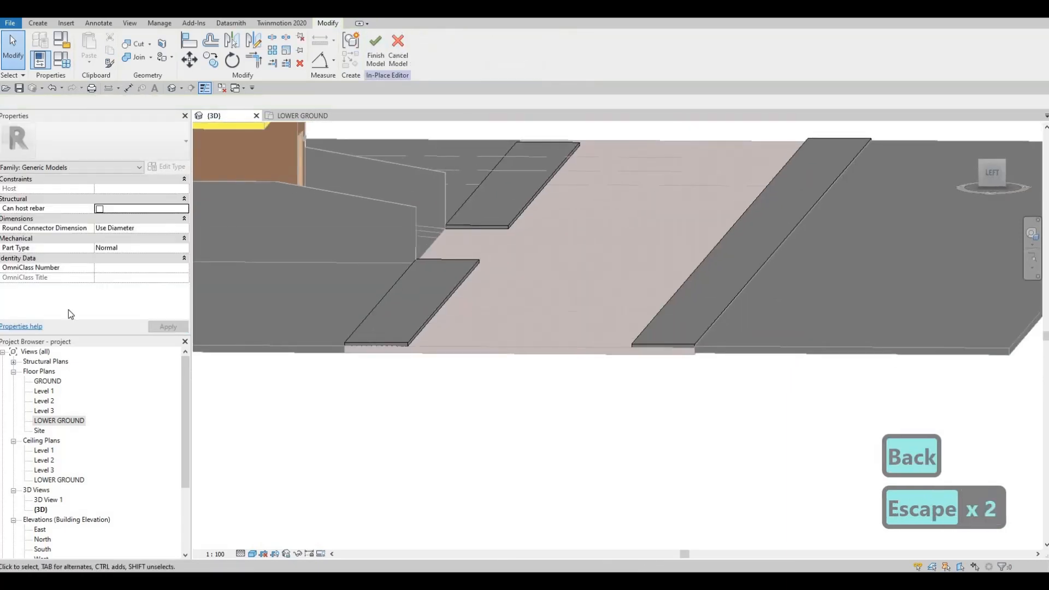
# Edit the sidewalk extrusion's sketch in the LOWER GROUND plan, rounding the western sidewalk's road-side corner at the house entrance with a 1500 mm fillet arc.
pyautogui.click(457, 280)
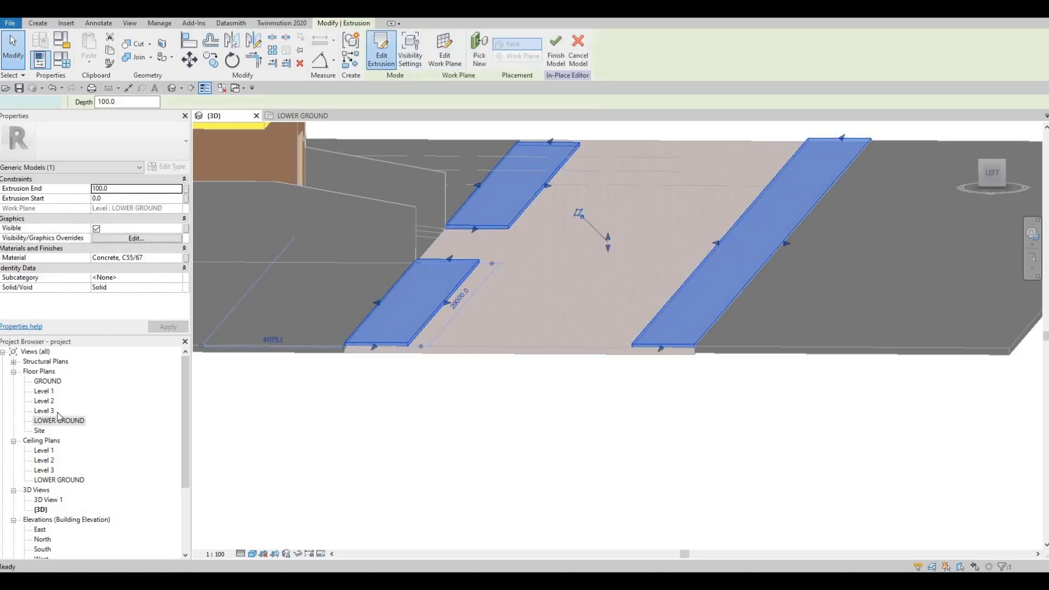
pyautogui.click(309, 116)
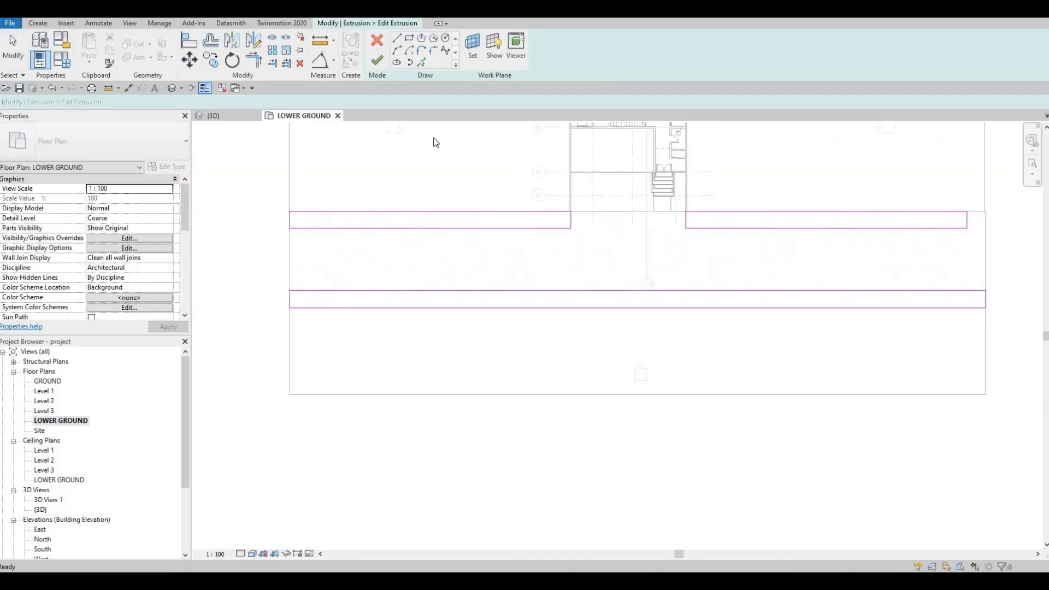
pyautogui.moveTo(512, 290); pyautogui.dragTo(497, 290, button='middle')
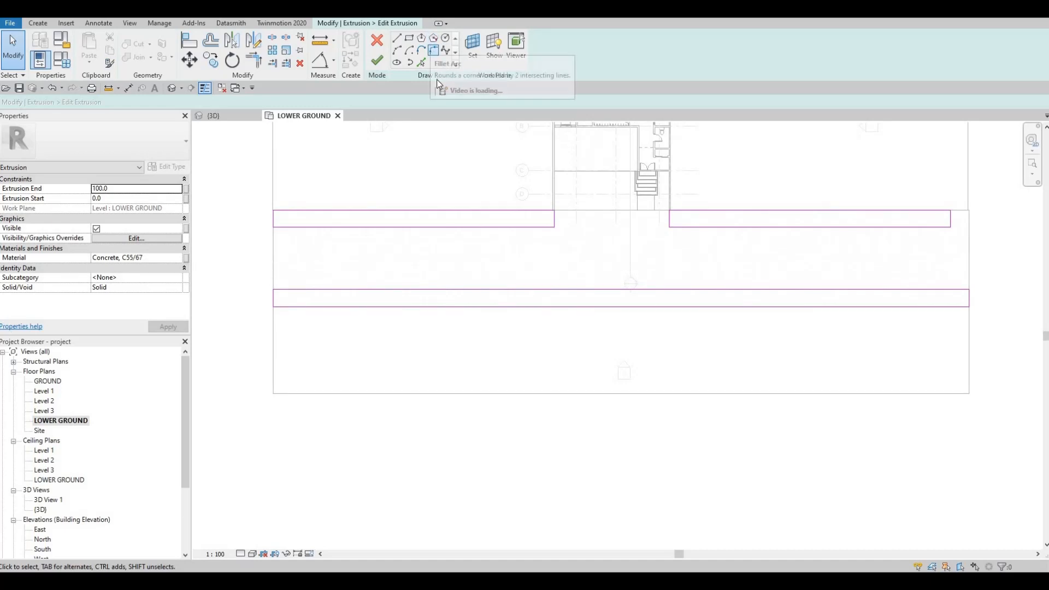
pyautogui.click(432, 51)
pyautogui.scroll(4, 621, 242)
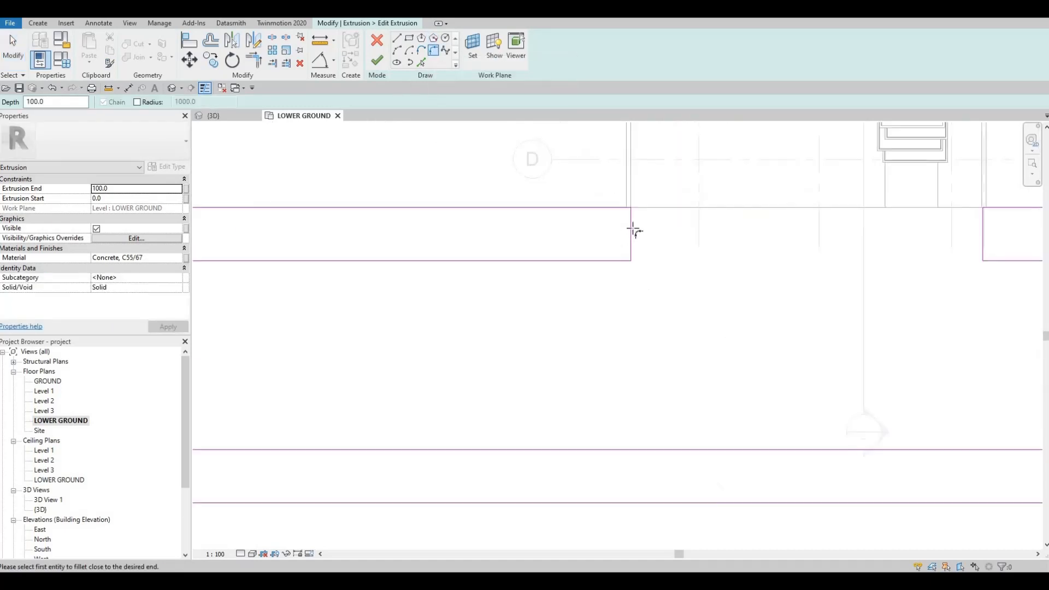
pyautogui.click(631, 234)
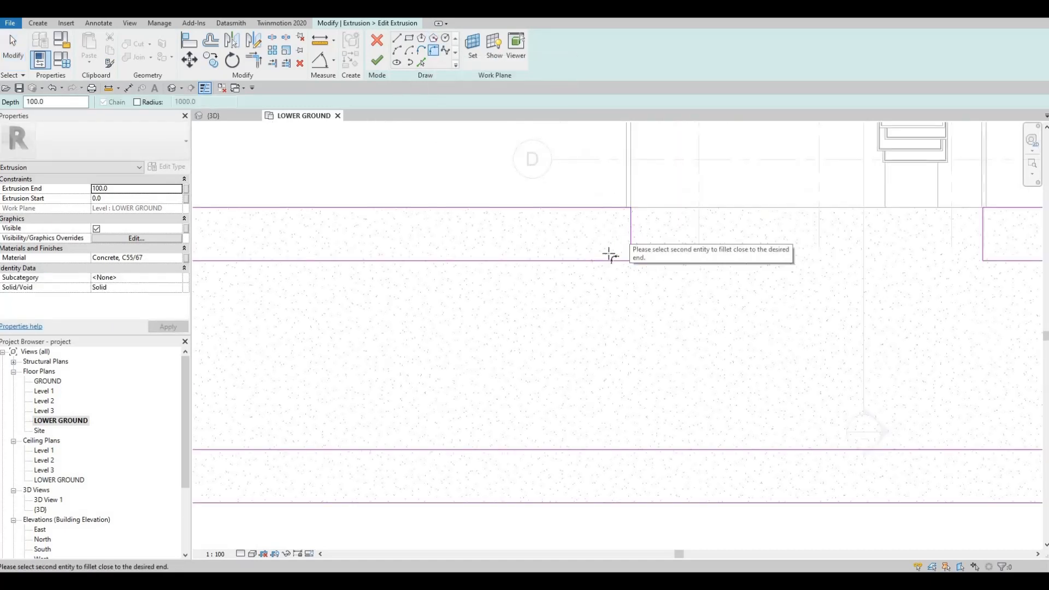
pyautogui.click(601, 260)
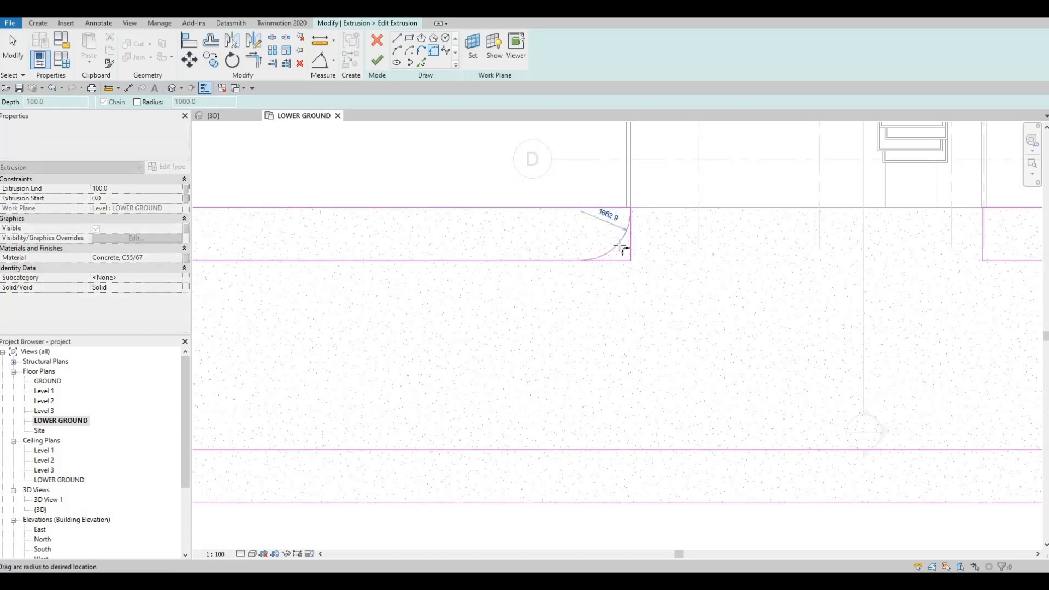
pyautogui.click(621, 245)
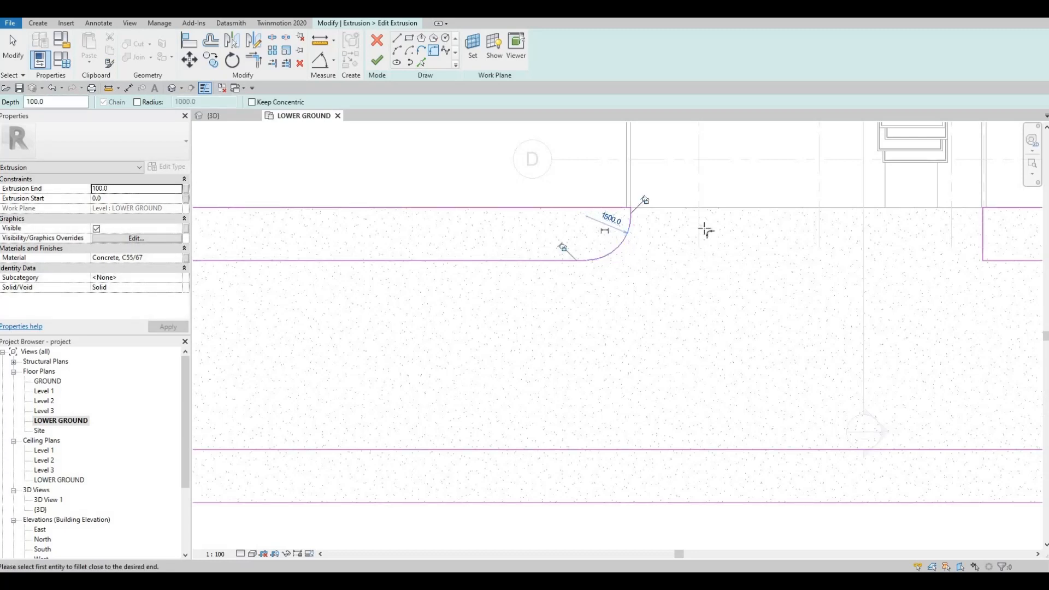
# Round the road-side corner of the sidewalk on the other side of the entrance with a matching fillet arc.
pyautogui.scroll(-2, 820, 230)
pyautogui.moveTo(860, 232); pyautogui.dragTo(591, 223, button='middle')
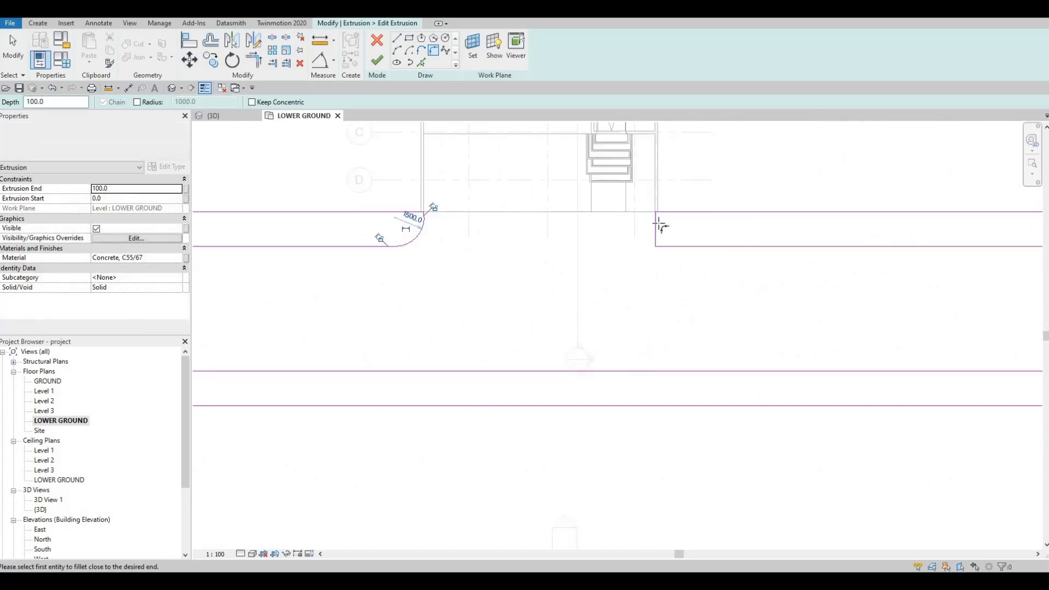
pyautogui.click(683, 245)
pyautogui.click(661, 234)
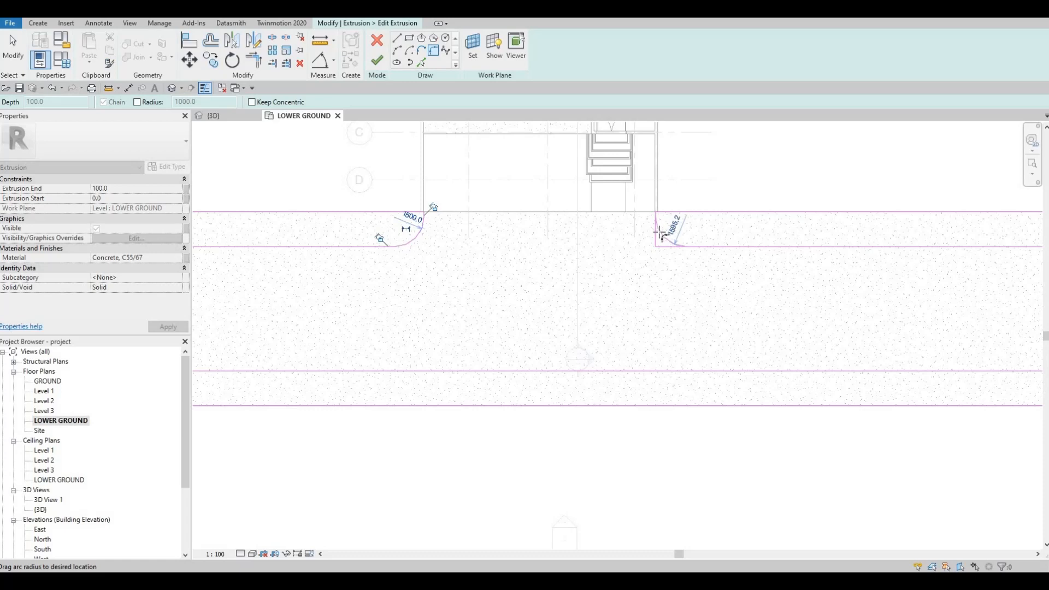
pyautogui.click(660, 243)
pyautogui.press('Escape')
pyautogui.press('Escape')
pyautogui.press('Escape')
# Extend the far end of the eastern house-side sidewalk to the outer edge of the paved slab.
pyautogui.scroll(-2, 541, 257)
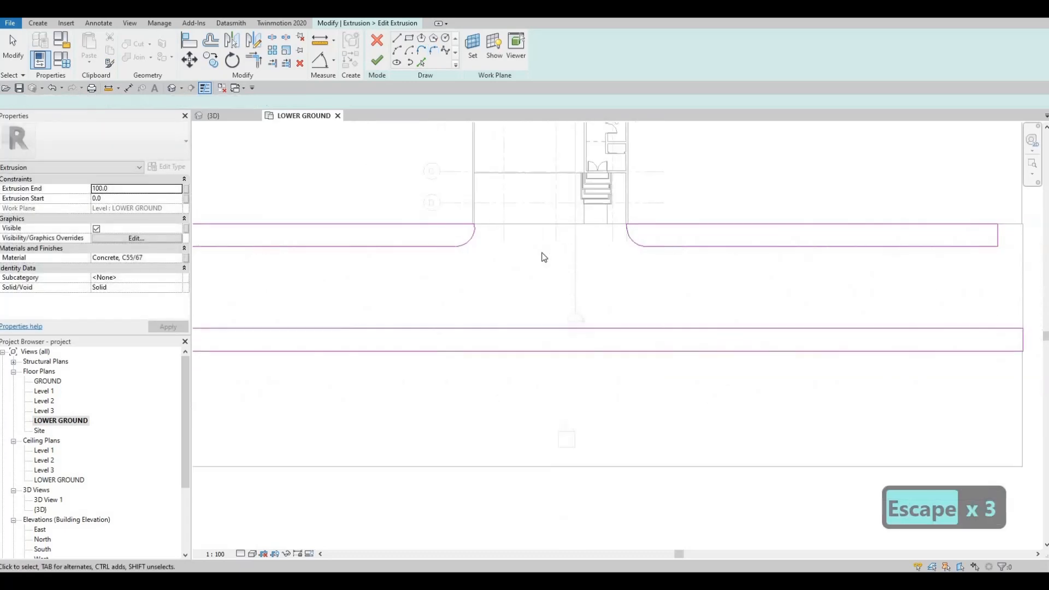
pyautogui.scroll(-1, 544, 257)
pyautogui.moveTo(942, 234); pyautogui.dragTo(814, 234, button='middle')
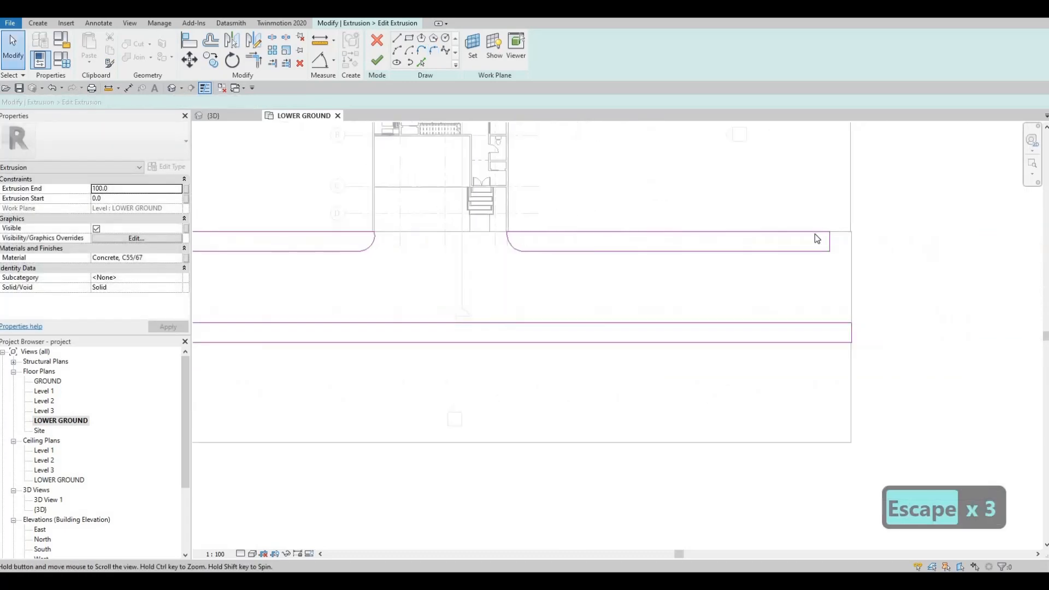
pyautogui.press('Escape')
pyautogui.scroll(2, 816, 234)
pyautogui.click(820, 232)
pyautogui.moveTo(851, 237); pyautogui.dragTo(852, 237)
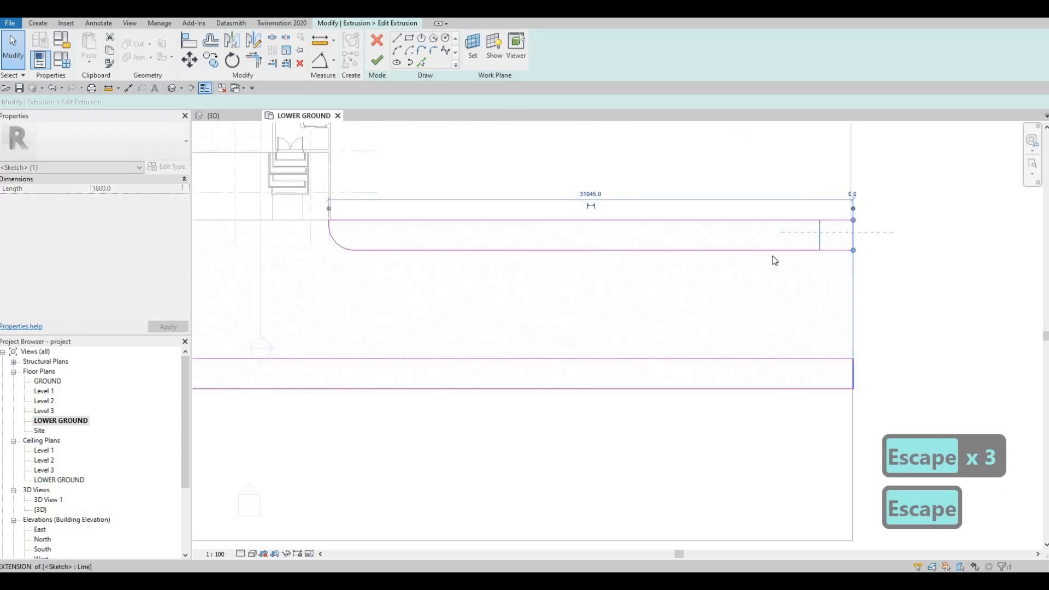
pyautogui.press('Escape')
# Finish editing the sidewalk extrusion's sketch with the rounded corners and extended end.
pyautogui.scroll(-2, 756, 260)
pyautogui.moveTo(727, 269); pyautogui.dragTo(739, 261, button='middle')
pyautogui.scroll(-1, 738, 261)
pyautogui.moveTo(554, 270); pyautogui.dragTo(667, 236, button='middle')
pyautogui.scroll(-2, 666, 236)
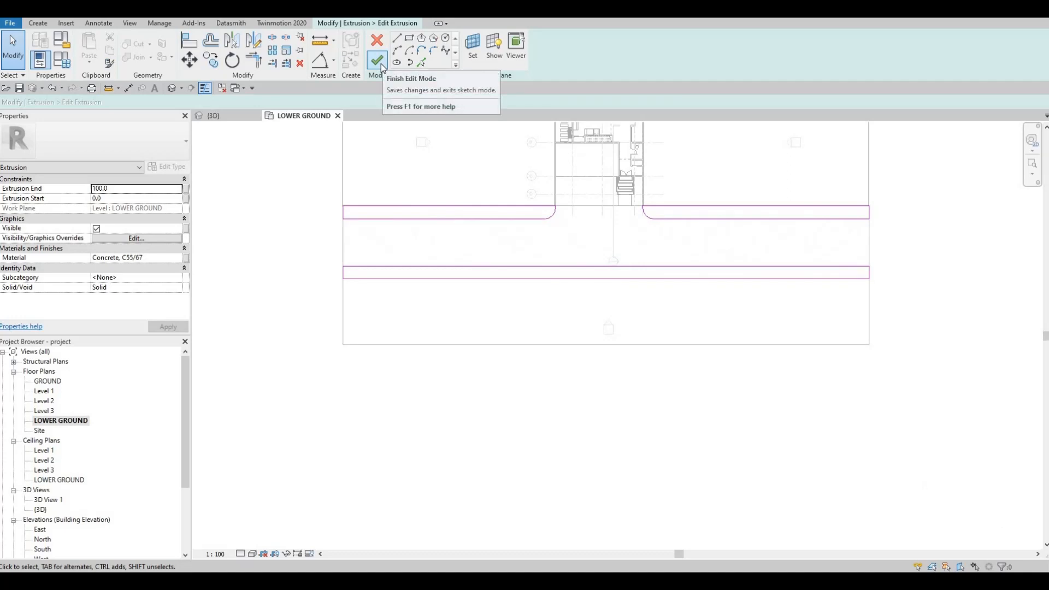
pyautogui.click(380, 70)
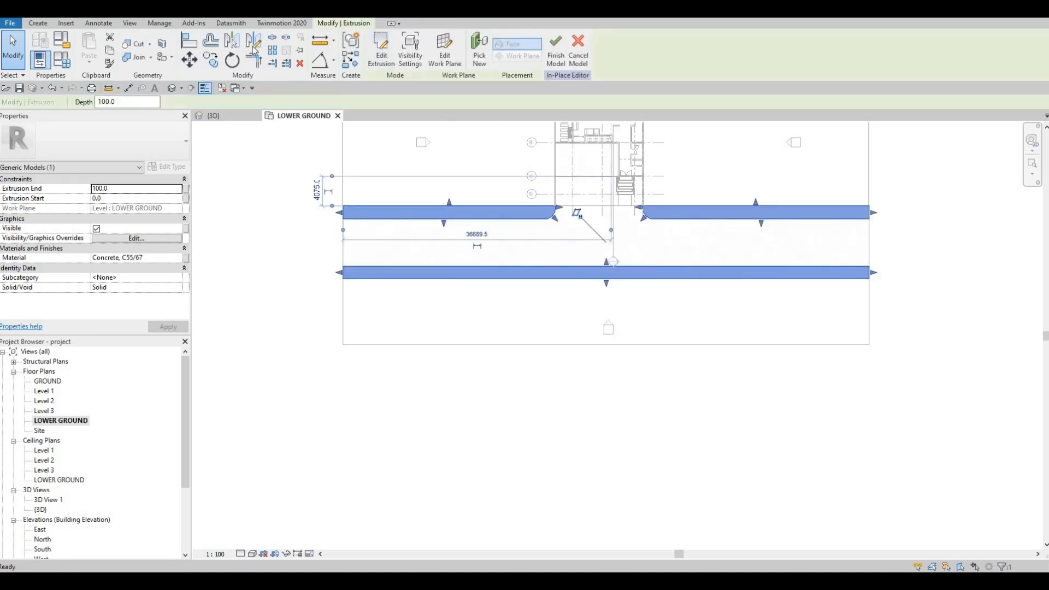
# Start a Sweep in the 3D view and pick the western house-side sidewalk's bottom road-side edge as its path.
pyautogui.click(38, 23)
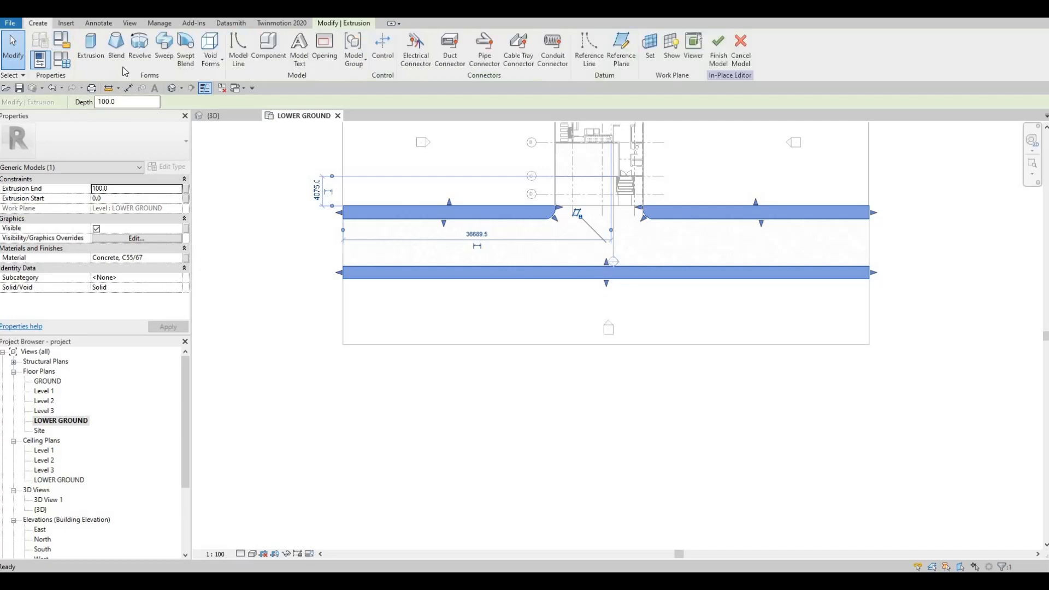
pyautogui.click(164, 49)
pyautogui.click(225, 114)
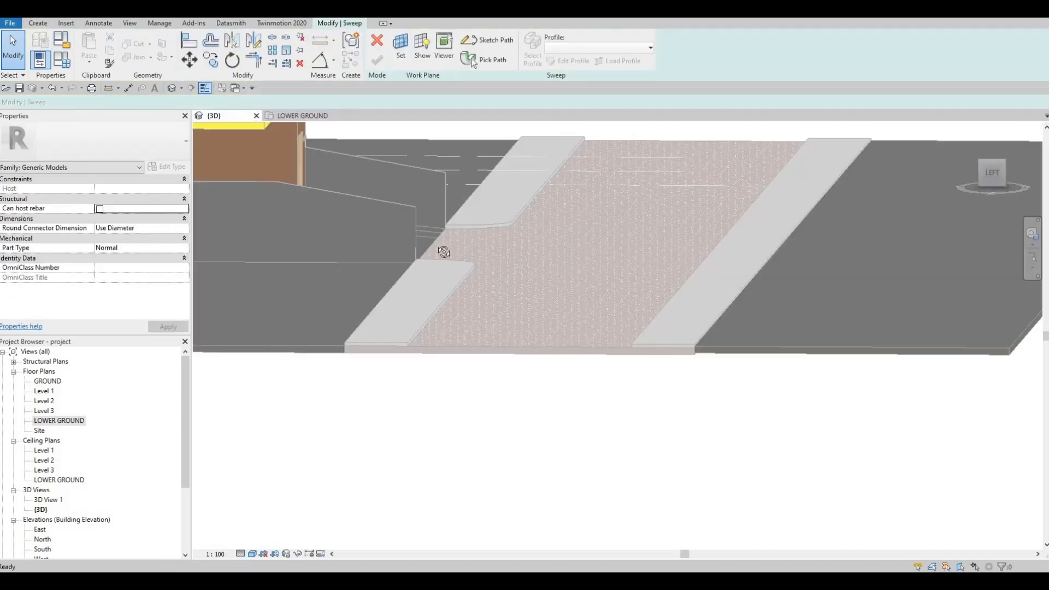
pyautogui.keyDown('shift'); pyautogui.moveTo(393, 248); pyautogui.dragTo(539, 303, button='middle'); pyautogui.keyUp('shift')
pyautogui.moveTo(279, 333); pyautogui.dragTo(579, 274, button='middle')
pyautogui.scroll(3, 529, 281)
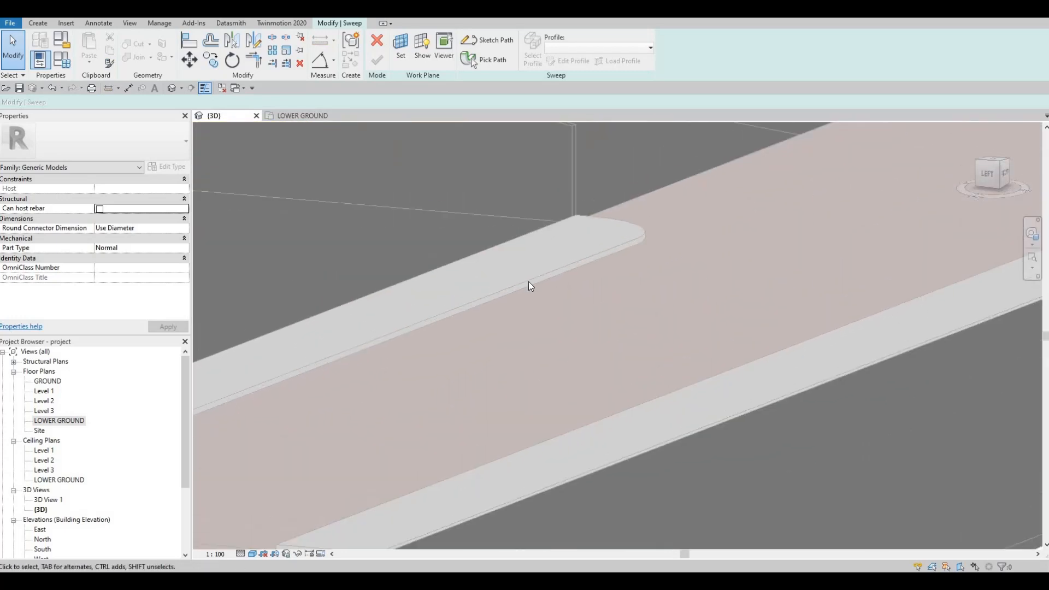
pyautogui.click(484, 59)
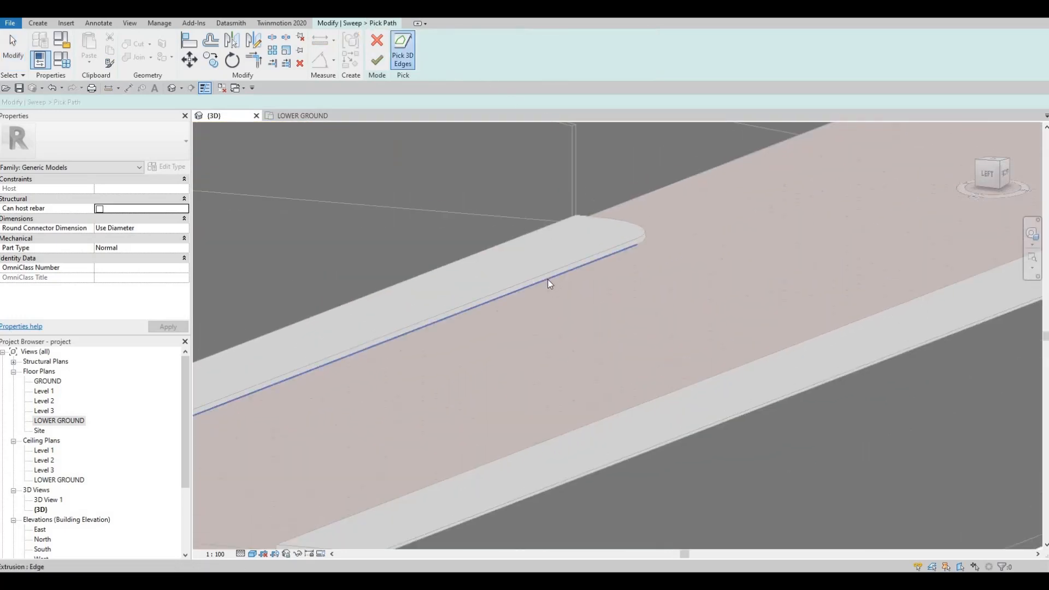
pyautogui.click(549, 279)
# Add the bottom edges of the sidewalk's rounded entrance corner to the sweep path and finish the path.
pyautogui.keyDown('shift'); pyautogui.moveTo(563, 256); pyautogui.dragTo(499, 269, button='middle'); pyautogui.keyUp('shift')
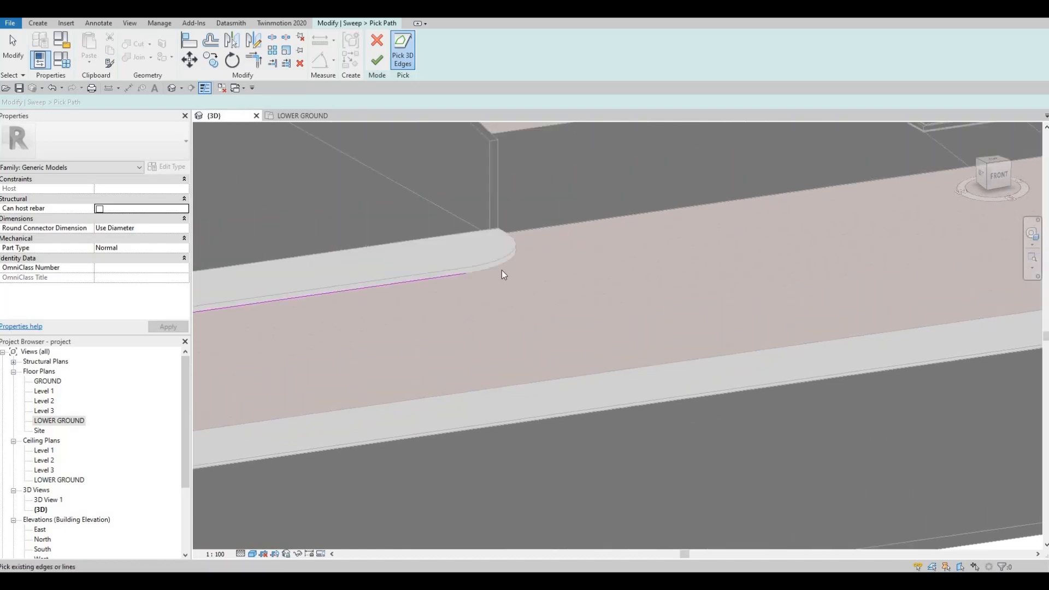
pyautogui.keyDown('shift'); pyautogui.moveTo(412, 234); pyautogui.dragTo(363, 227, button='middle'); pyautogui.keyUp('shift')
pyautogui.moveTo(306, 165); pyautogui.dragTo(589, 249, button='middle')
pyautogui.scroll(3, 542, 231)
pyautogui.scroll(-2, 576, 246)
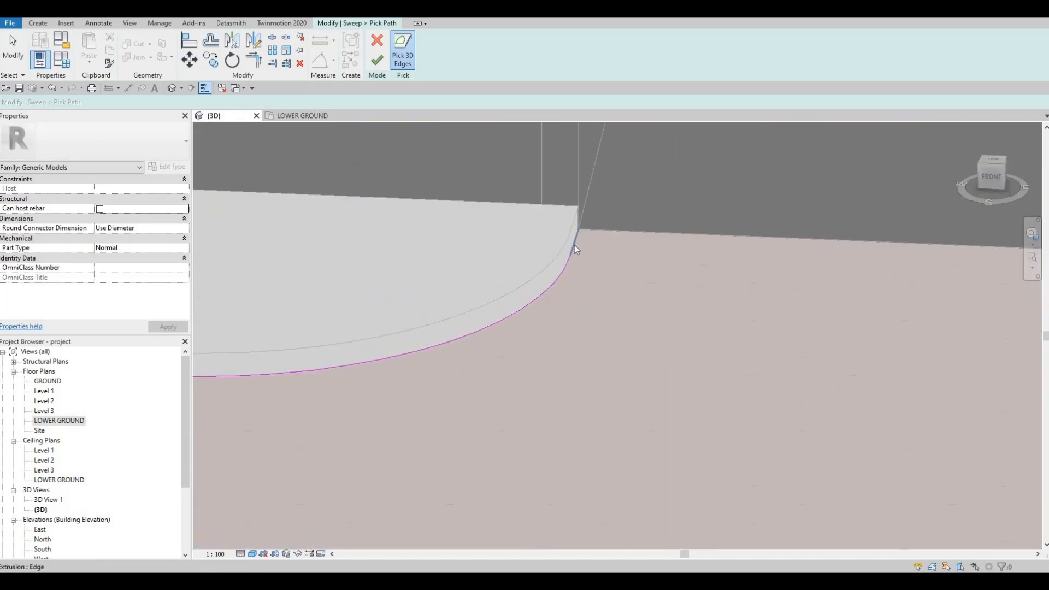
pyautogui.keyDown('shift'); pyautogui.moveTo(507, 271); pyautogui.dragTo(409, 222, button='middle'); pyautogui.keyUp('shift')
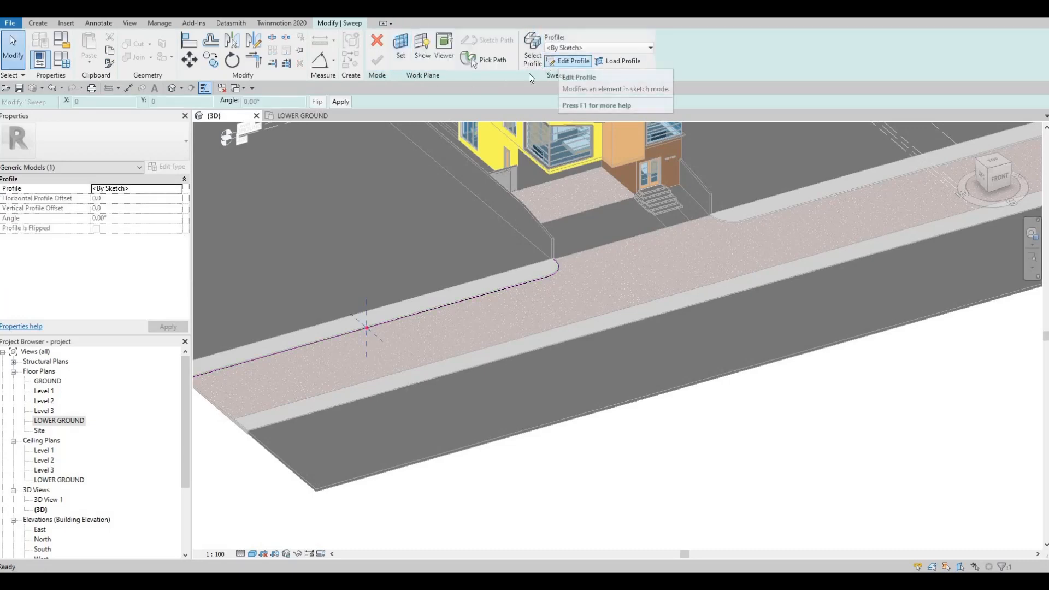
# Sketch a rectangular sweep profile about 20 mm wide and 100 mm high from the path's profile origin, on the road side.
pyautogui.click(568, 62)
pyautogui.click(409, 38)
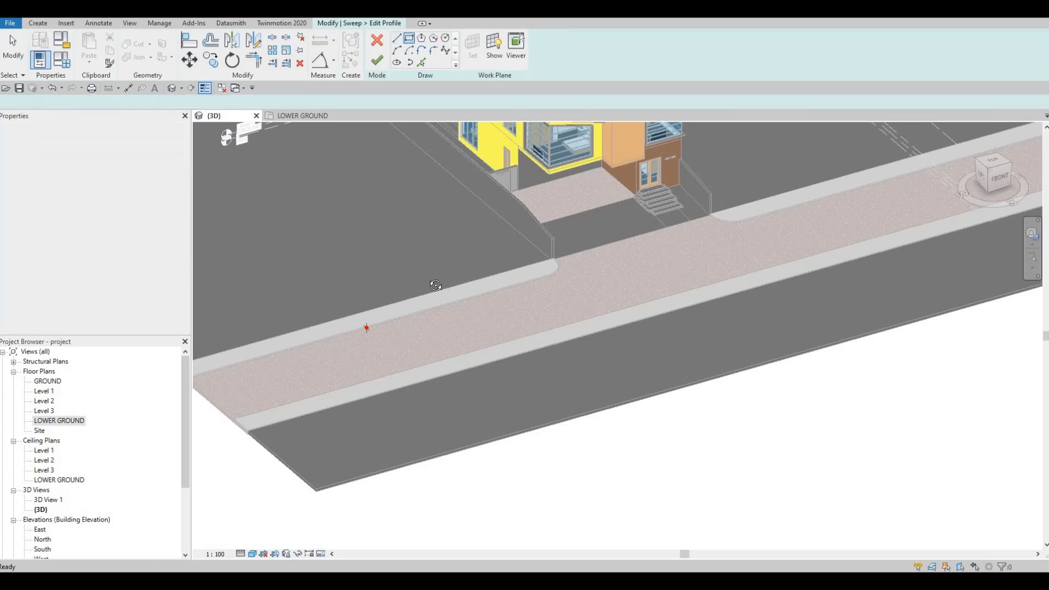
pyautogui.keyDown('shift'); pyautogui.moveTo(569, 328); pyautogui.dragTo(627, 216, button='middle'); pyautogui.keyUp('shift')
pyautogui.scroll(6, 626, 214)
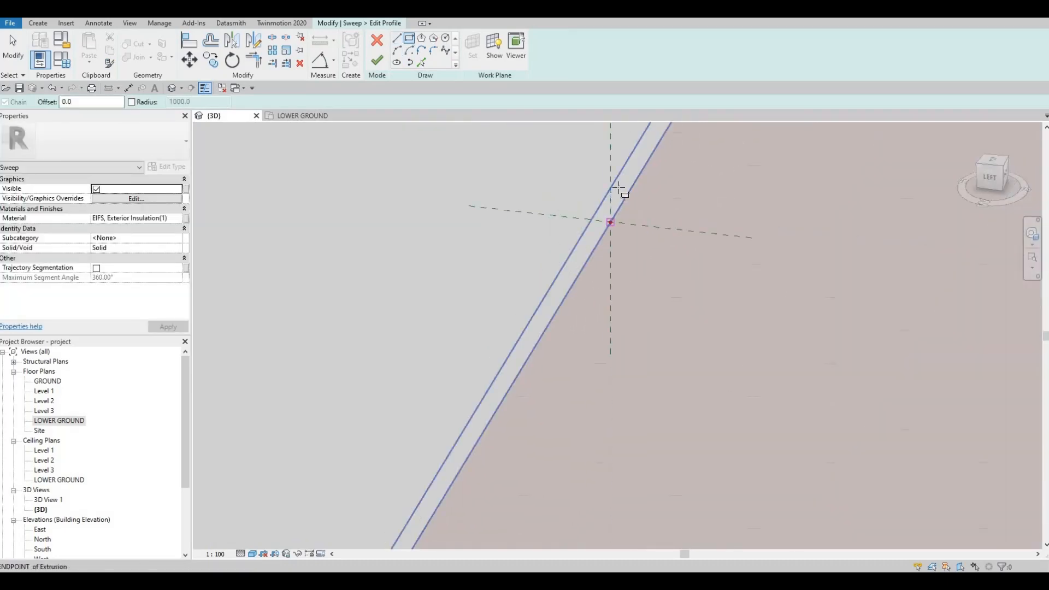
pyautogui.click(610, 221)
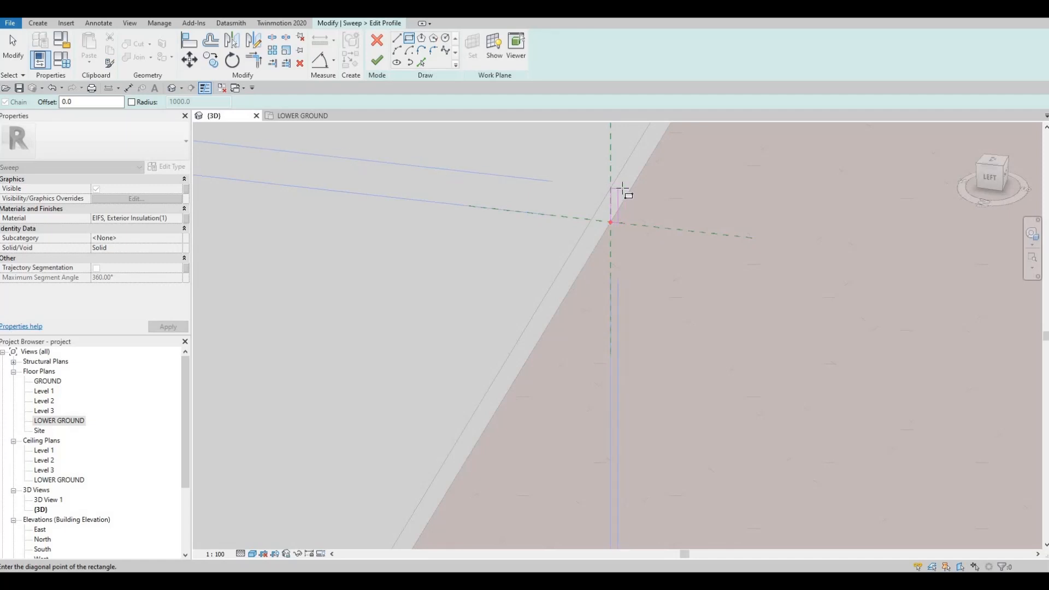
pyautogui.click(621, 192)
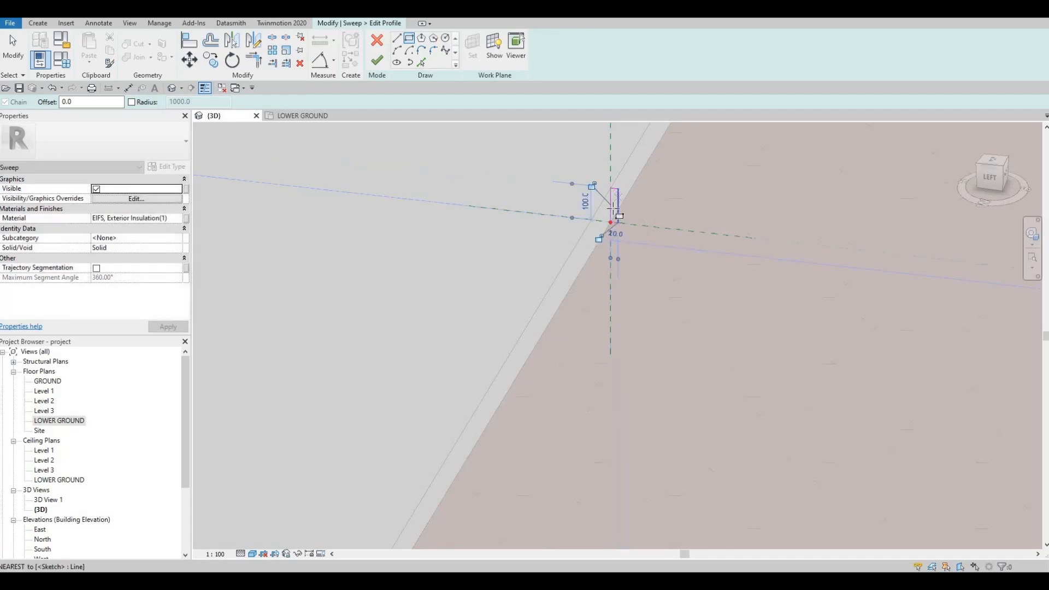
pyautogui.press('Escape')
pyautogui.press('Escape')
# Try widths of 20 mm and 200 mm for the rectangular sweep profile.
pyautogui.click(604, 245)
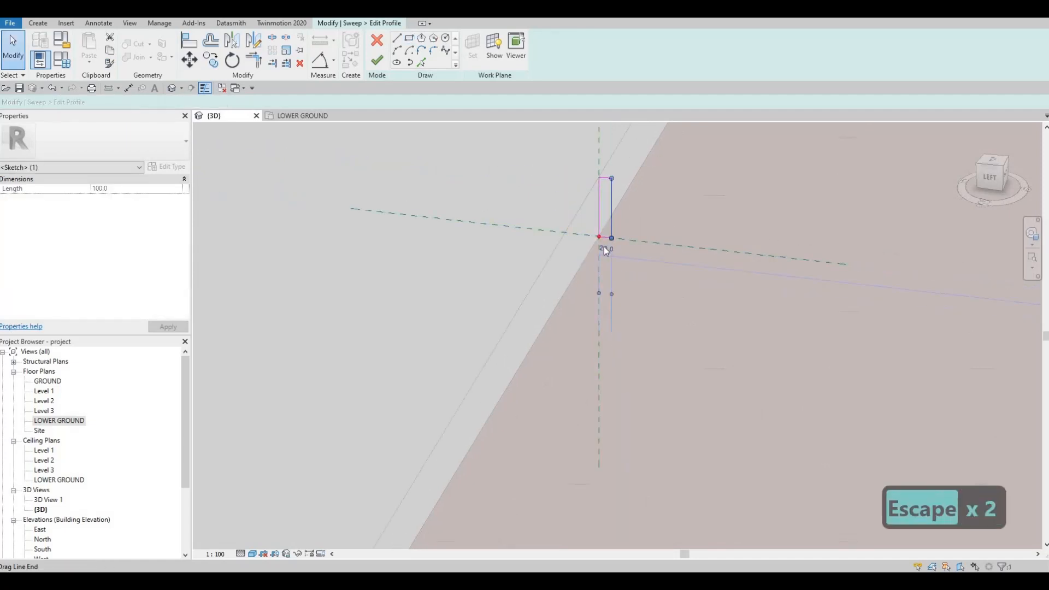
pyautogui.click(605, 248)
pyautogui.write('20')
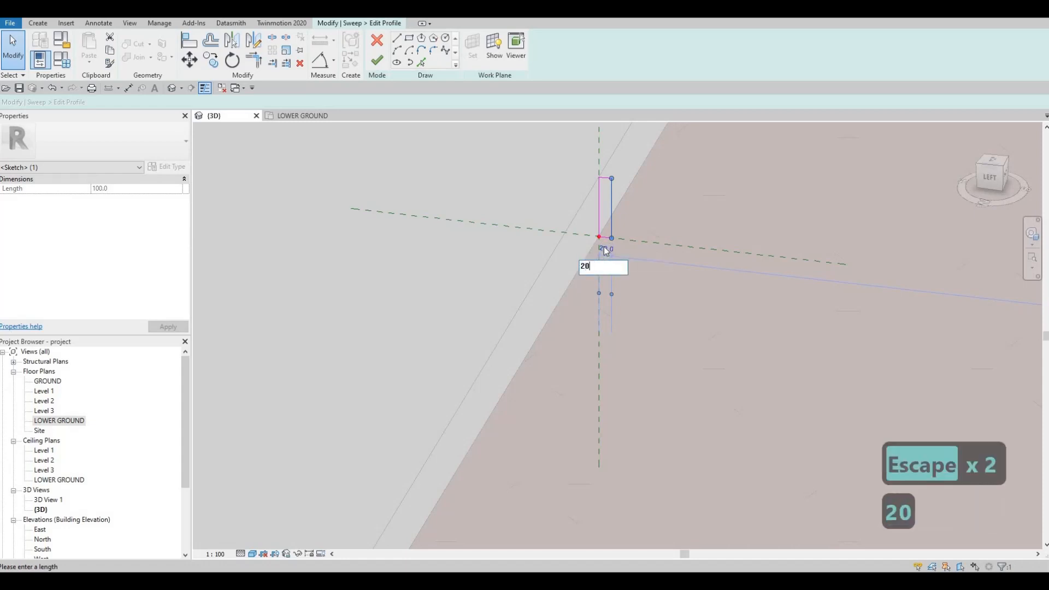
pyautogui.press('Return')
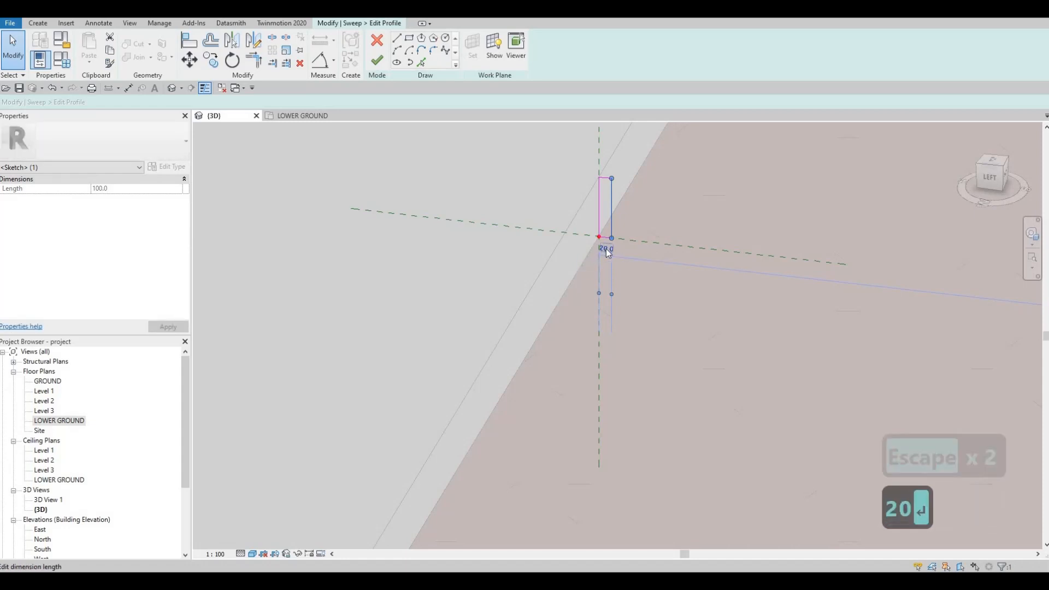
pyautogui.click(605, 248)
pyautogui.write('200')
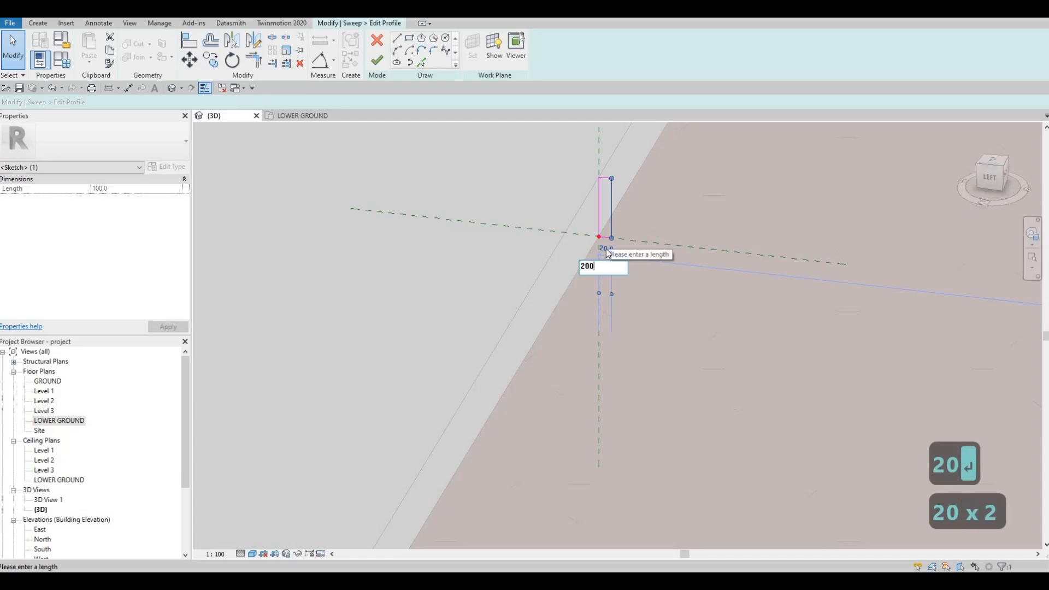
pyautogui.press('Return')
pyautogui.scroll(-4, 618, 281)
pyautogui.scroll(-5, 706, 362)
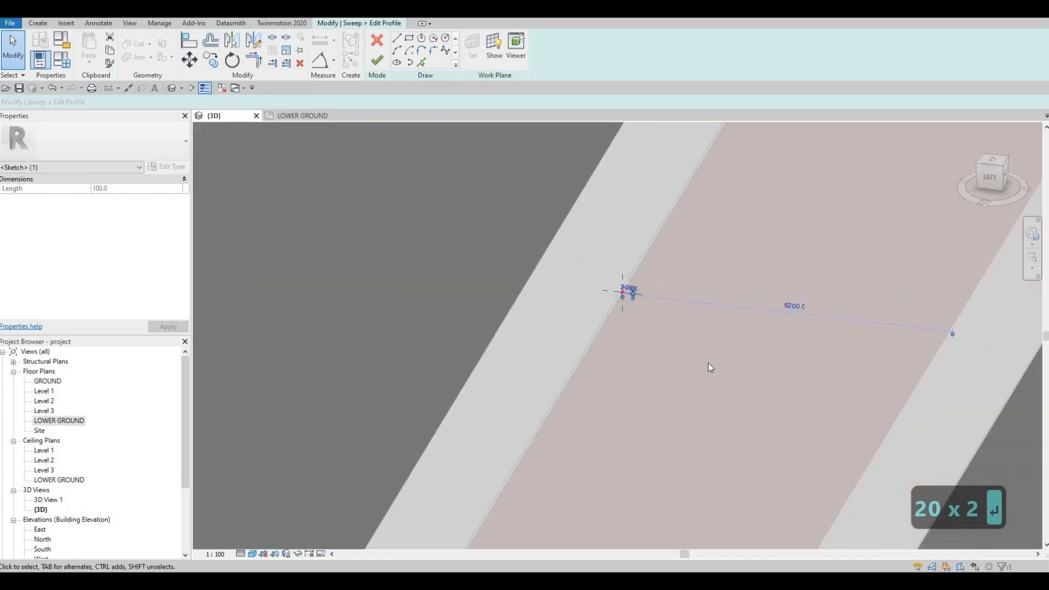
# Set the sweep profile rectangle's width to 100 mm.
pyautogui.scroll(8, 654, 350)
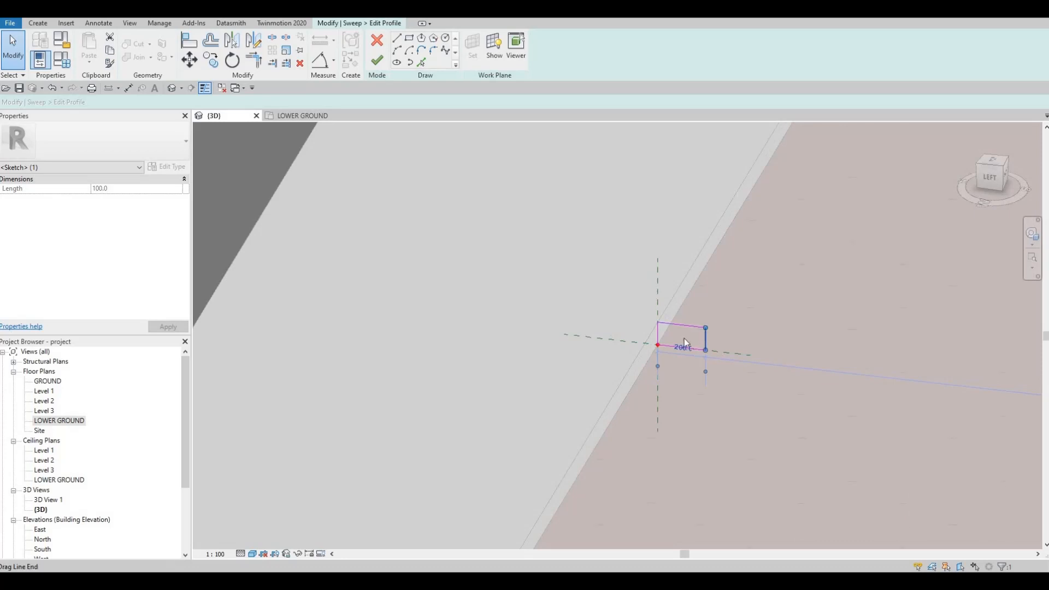
pyautogui.click(681, 348)
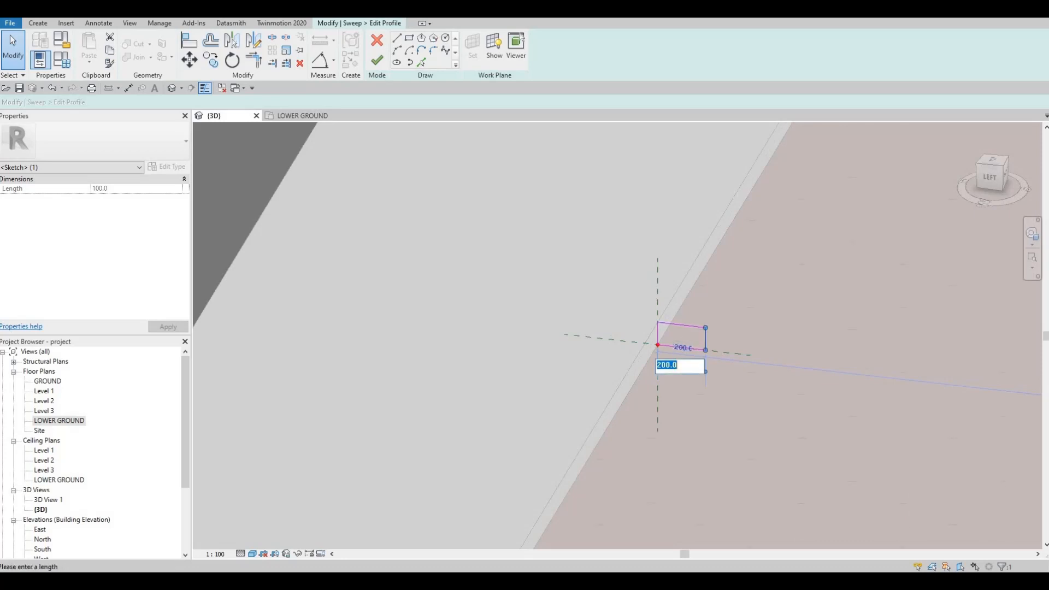
pyautogui.write('100')
pyautogui.press('Return')
pyautogui.scroll(-1, 649, 320)
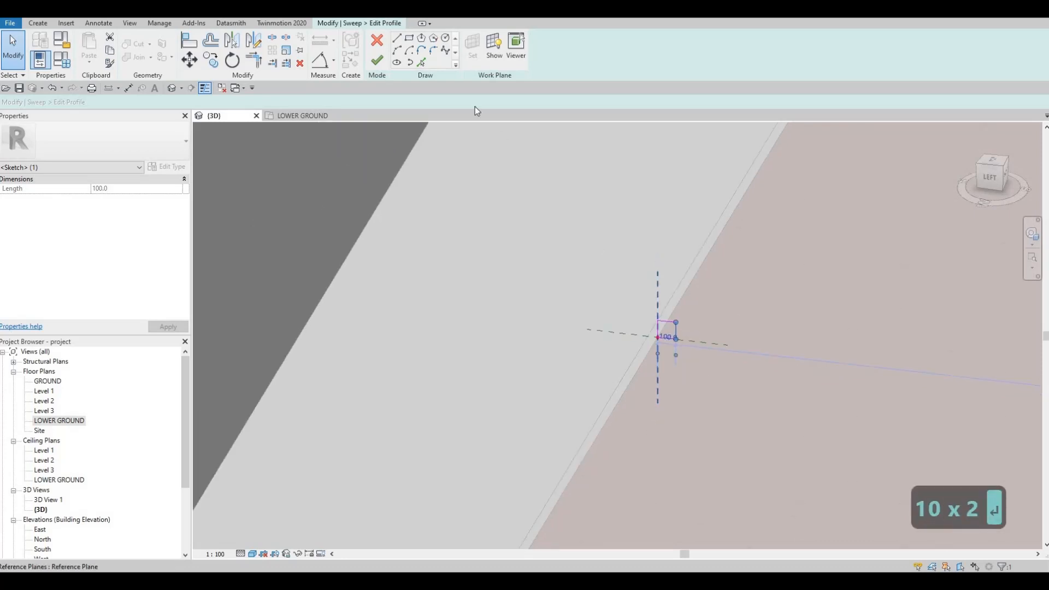
# Round the profile's upper road-side corner with a fillet arc of 30 mm radius.
pyautogui.click(433, 51)
pyautogui.scroll(2, 696, 332)
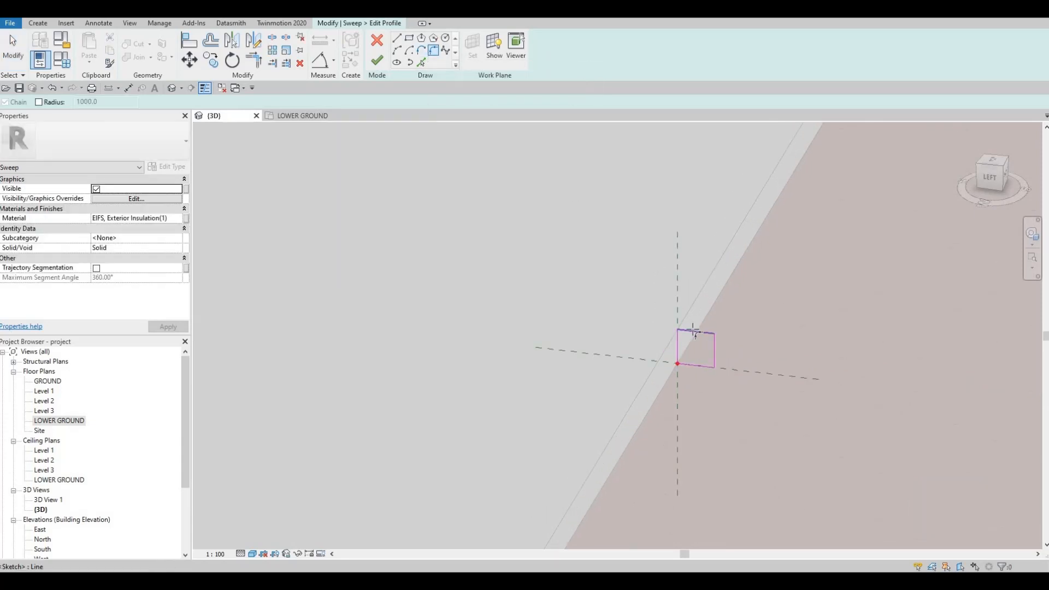
pyautogui.scroll(2, 694, 331)
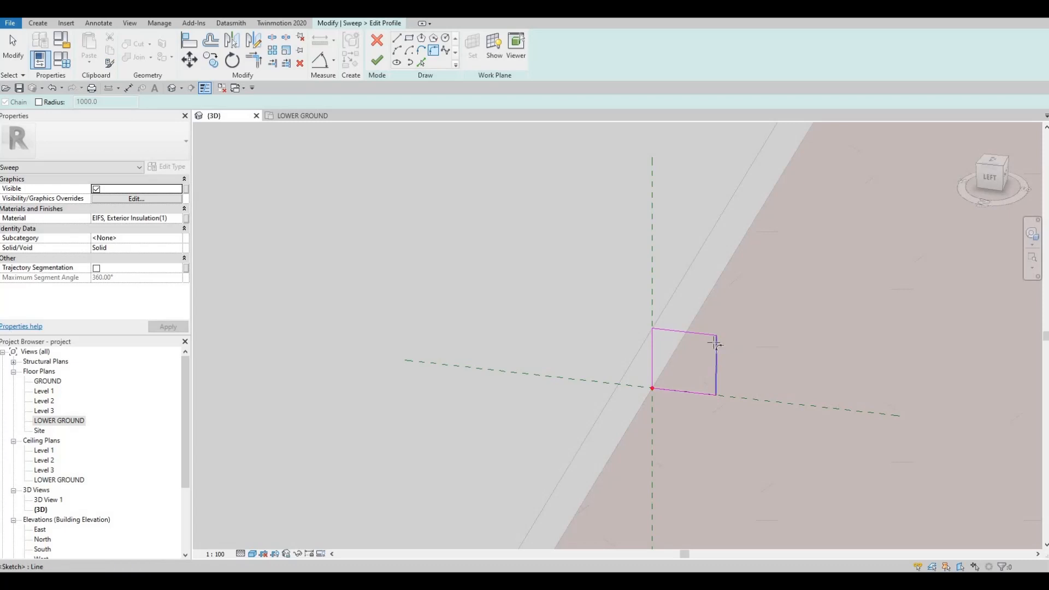
pyautogui.click(700, 340)
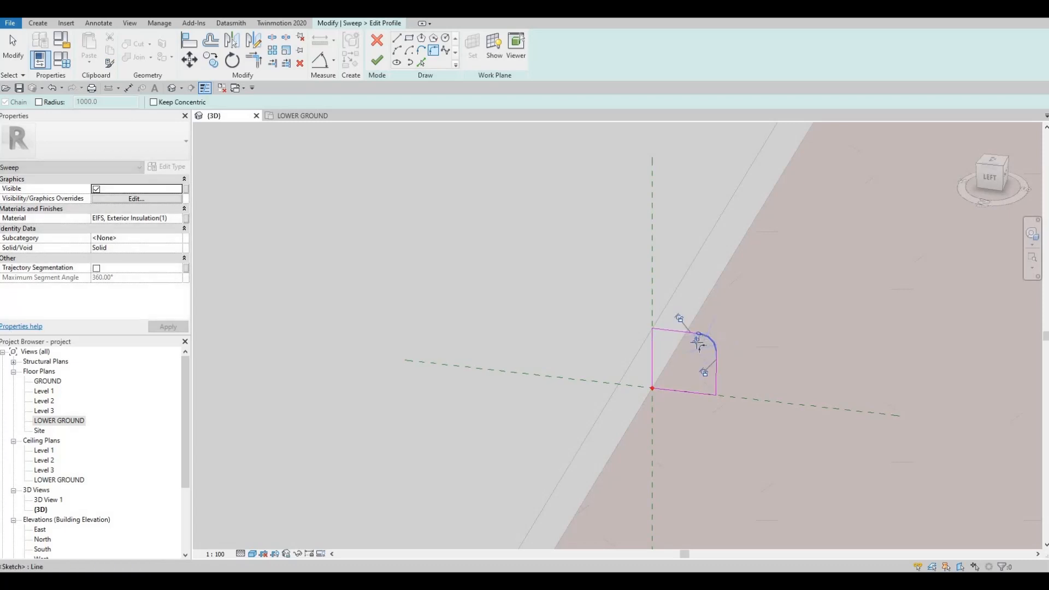
pyautogui.click(685, 339)
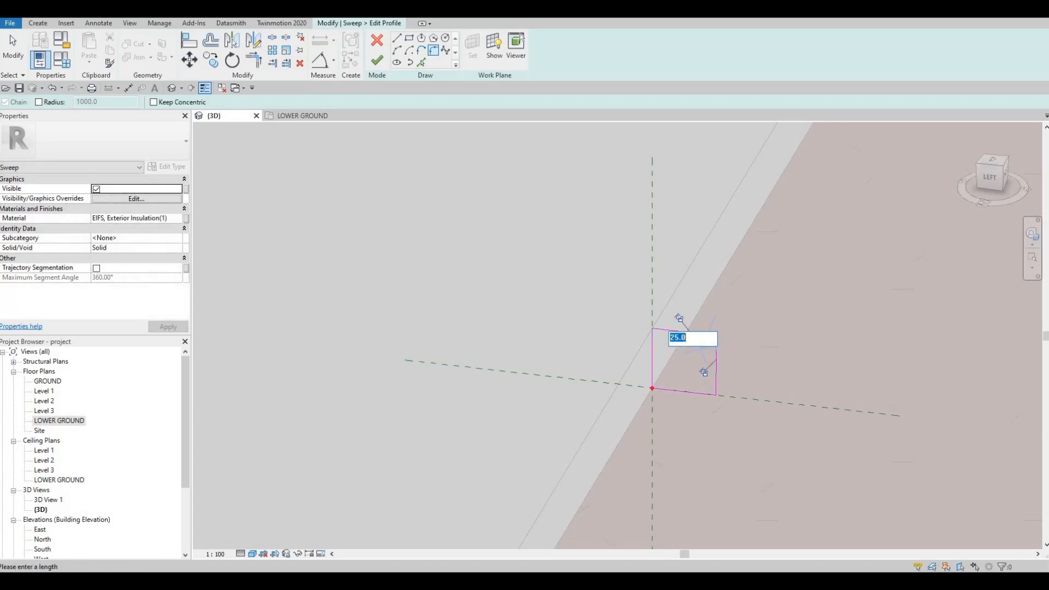
pyautogui.write('30')
pyautogui.press('Return')
pyautogui.press('Escape')
pyautogui.scroll(-3, 663, 333)
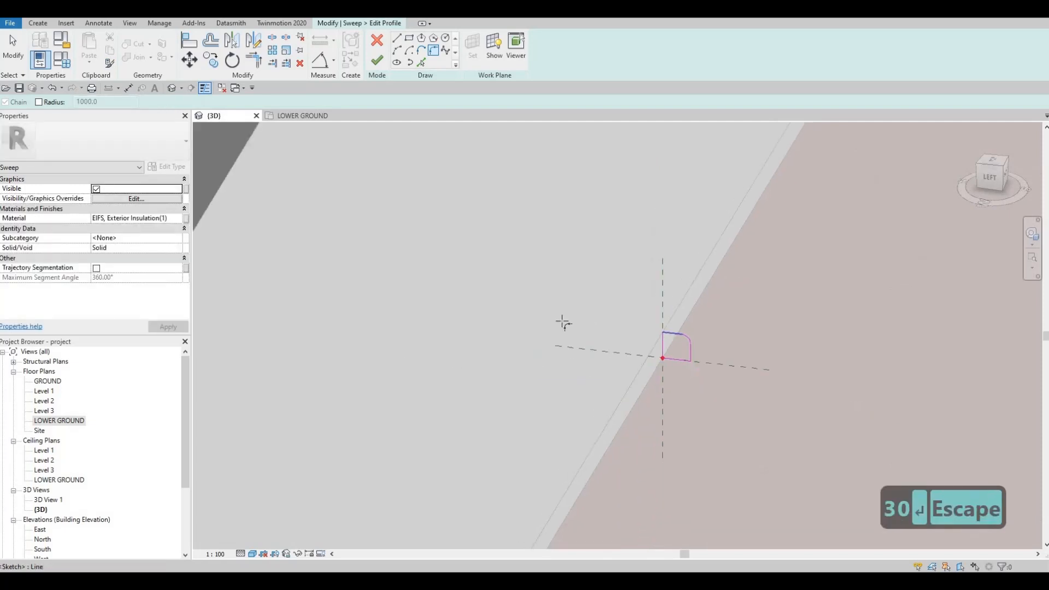
# Assign the AEC concrete material Concrete, C90/105 to the sweep.
pyautogui.click(182, 220)
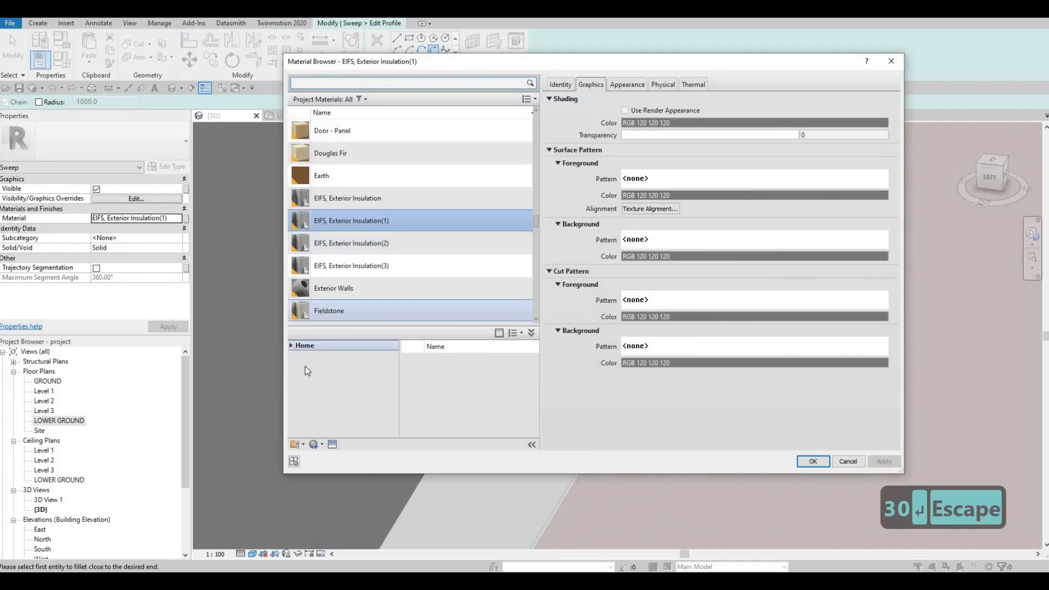
pyautogui.click(297, 366)
pyautogui.click(317, 395)
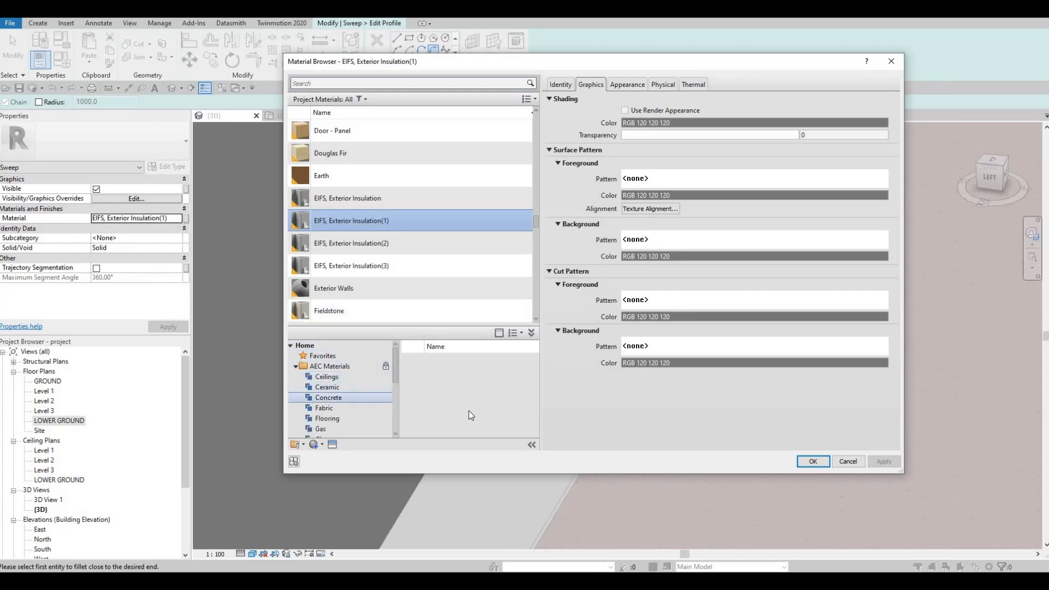
pyautogui.scroll(-4, 506, 410)
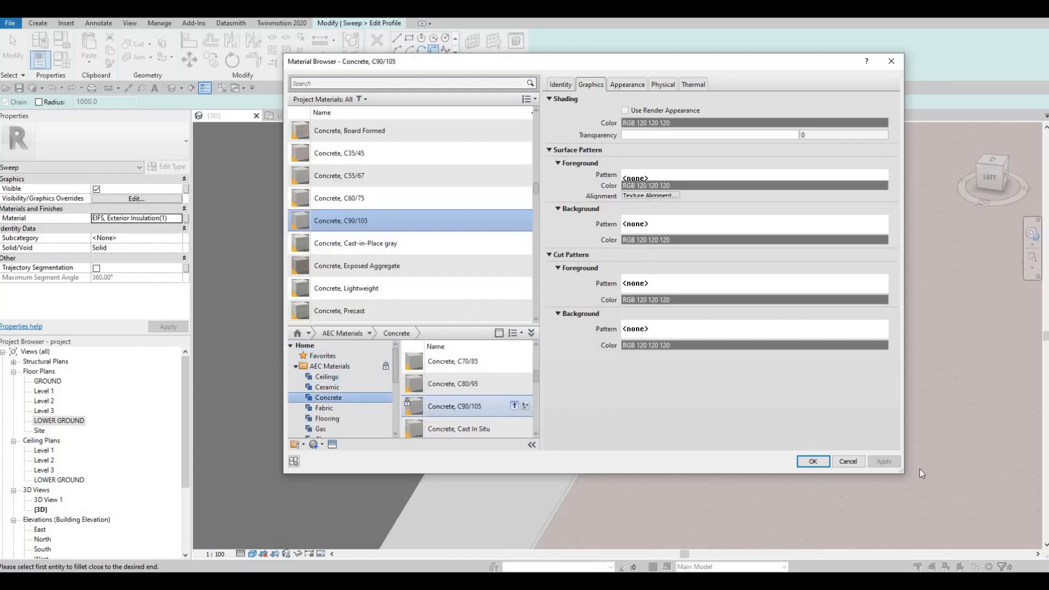
pyautogui.click(812, 461)
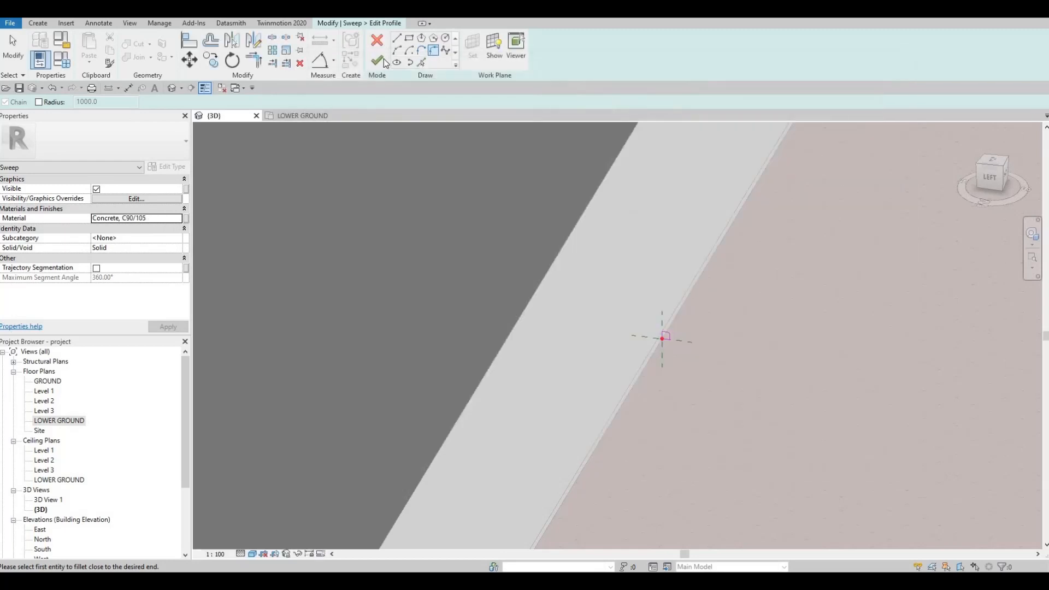
# Finish the profile and the curb sweep along the western sidewalk, and check it around the rounded entrance corner.
pyautogui.click(377, 62)
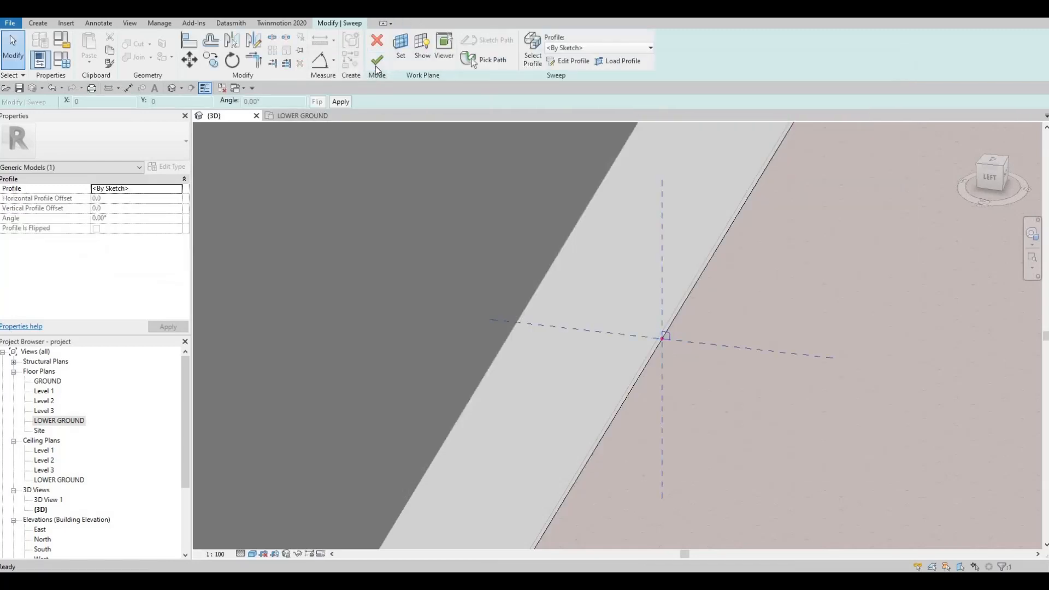
pyautogui.scroll(-5, 683, 228)
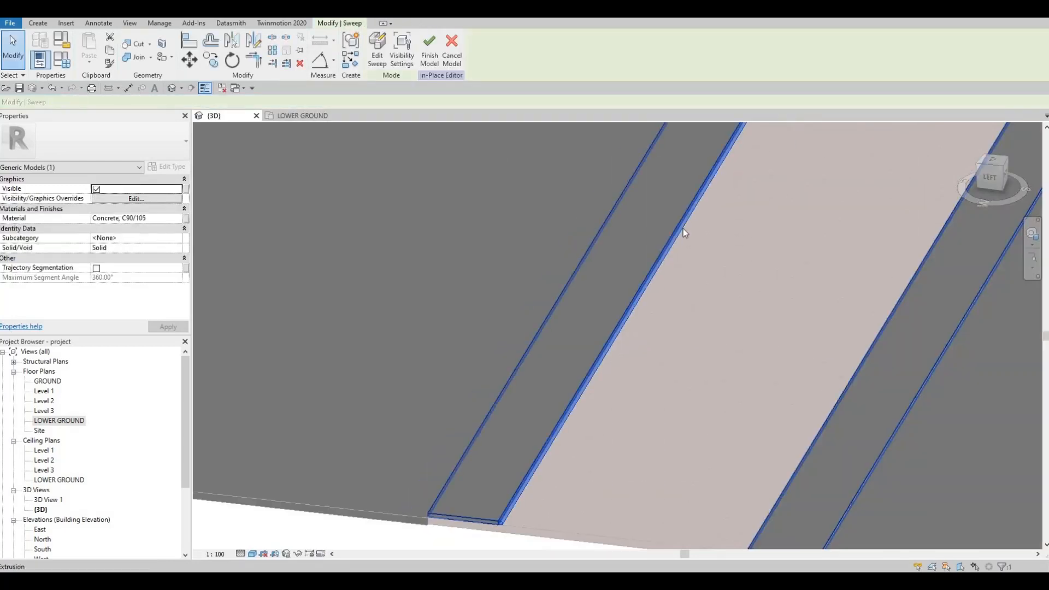
pyautogui.press('Escape')
pyautogui.keyDown('shift'); pyautogui.moveTo(544, 330); pyautogui.dragTo(540, 221, button='middle'); pyautogui.keyUp('shift')
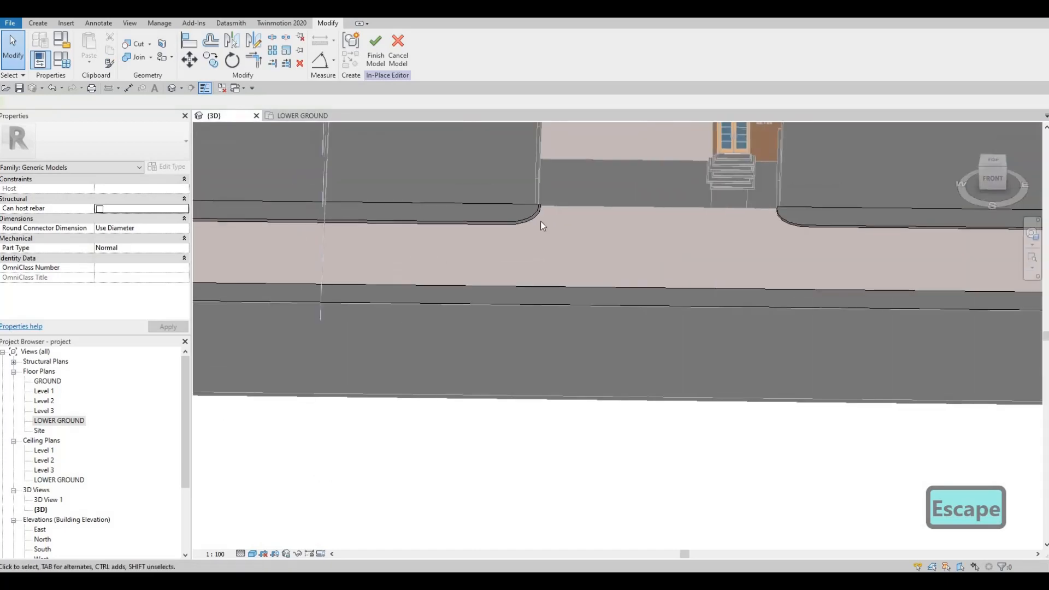
pyautogui.scroll(7, 542, 223)
pyautogui.scroll(-7, 620, 261)
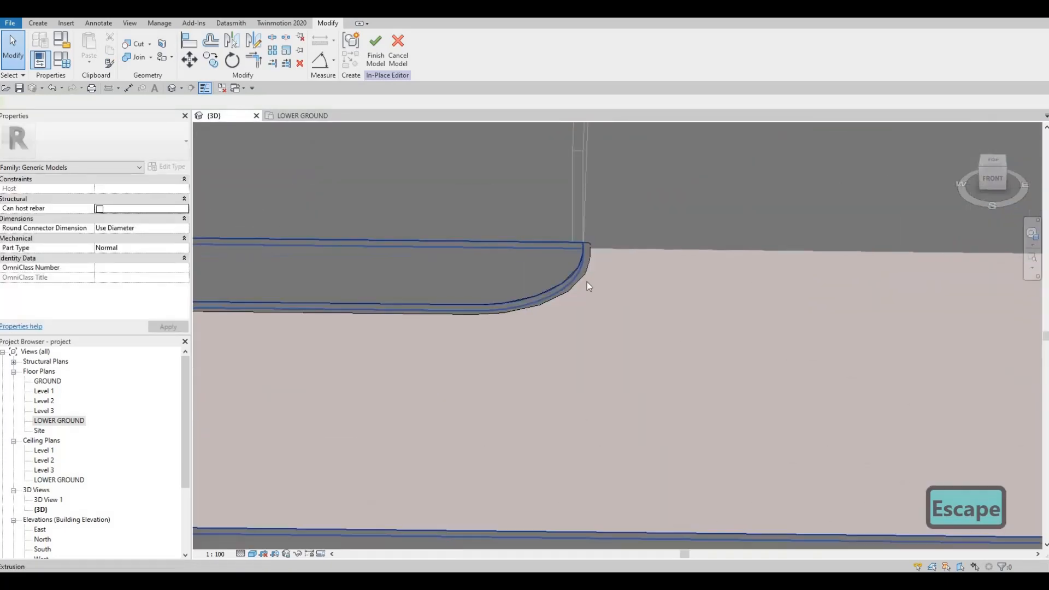
# Start a Sweep and pick the eastern house-side sidewalk's top edges around the entrance corner and along the road as its path.
pyautogui.moveTo(754, 297); pyautogui.dragTo(573, 263, button='middle')
pyautogui.keyDown('shift'); pyautogui.moveTo(573, 263); pyautogui.dragTo(598, 258, button='middle'); pyautogui.keyUp('shift')
pyautogui.moveTo(598, 258); pyautogui.dragTo(333, 266, button='middle')
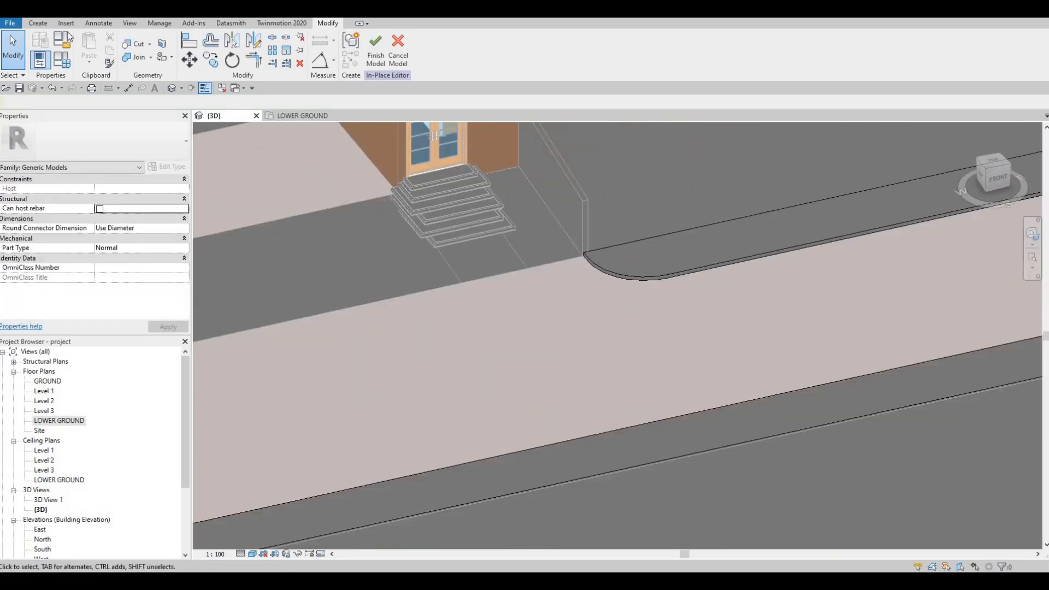
pyautogui.click(38, 23)
pyautogui.click(164, 50)
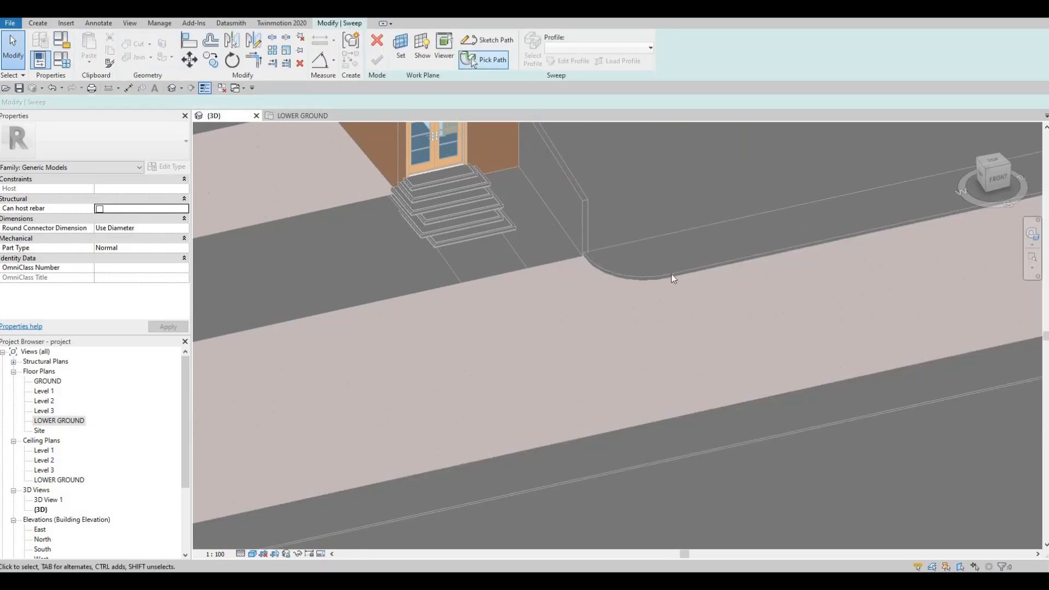
pyautogui.click(473, 60)
pyautogui.scroll(5, 645, 280)
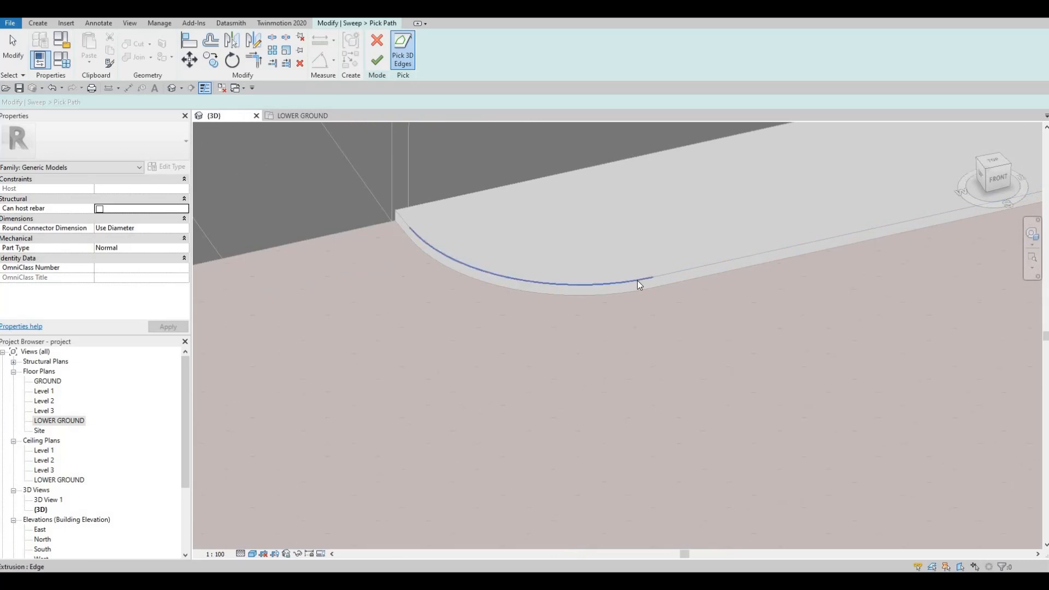
pyautogui.click(636, 280)
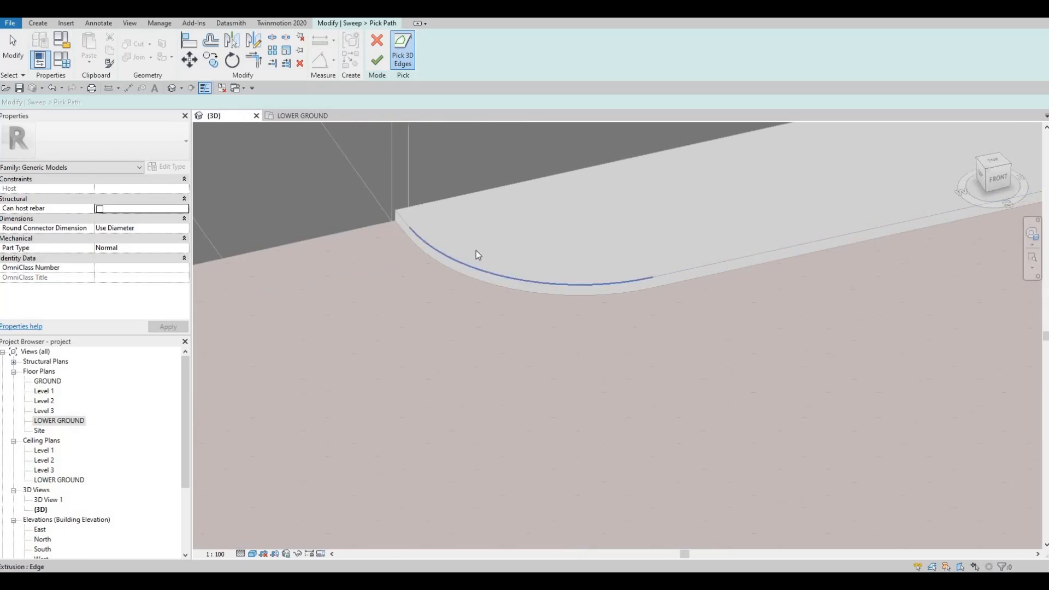
pyautogui.click(430, 246)
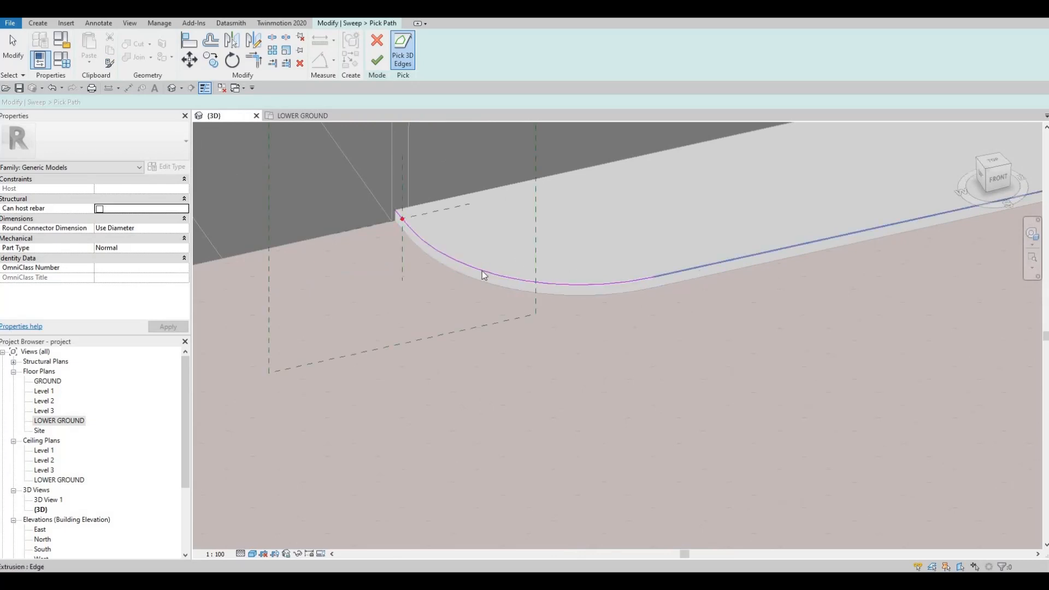
pyautogui.moveTo(571, 281); pyautogui.dragTo(431, 274, button='middle')
pyautogui.scroll(-6, 667, 290)
pyautogui.keyDown('shift'); pyautogui.moveTo(699, 283); pyautogui.dragTo(775, 276, button='middle'); pyautogui.keyUp('shift')
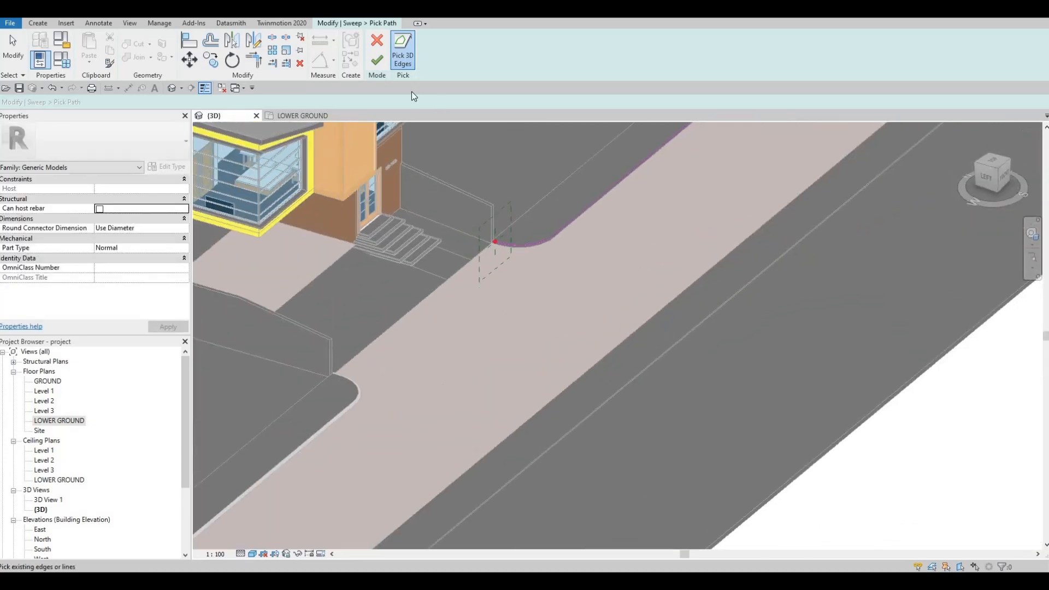
# Sketch a rectangular sweep profile about 80 mm wide and 140 mm high, downward and outward from the path's profile origin.
pyautogui.click(568, 62)
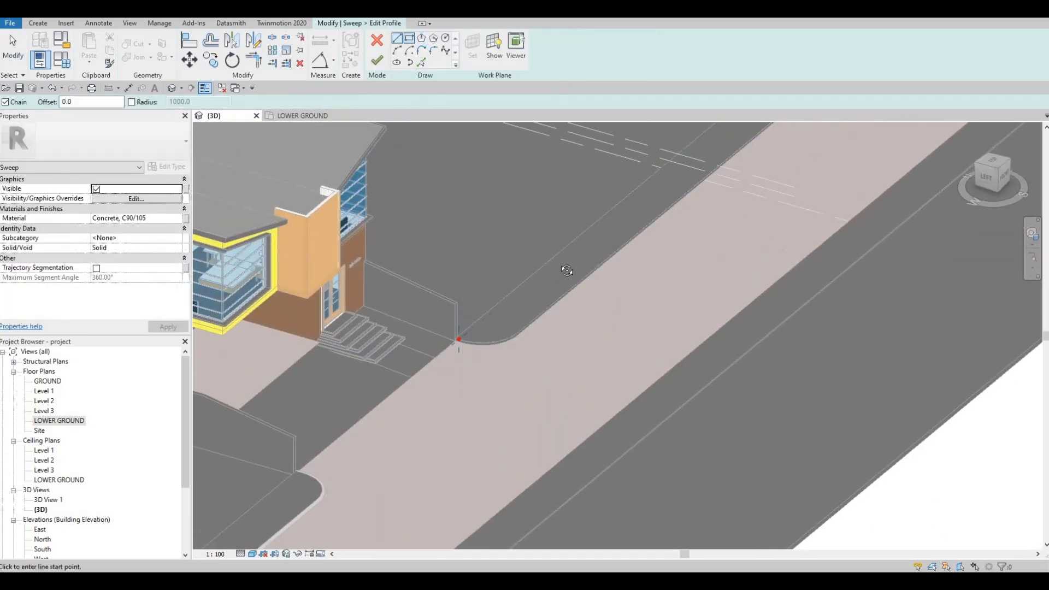
pyautogui.keyDown('shift'); pyautogui.moveTo(567, 270); pyautogui.dragTo(370, 394, button='middle'); pyautogui.keyUp('shift')
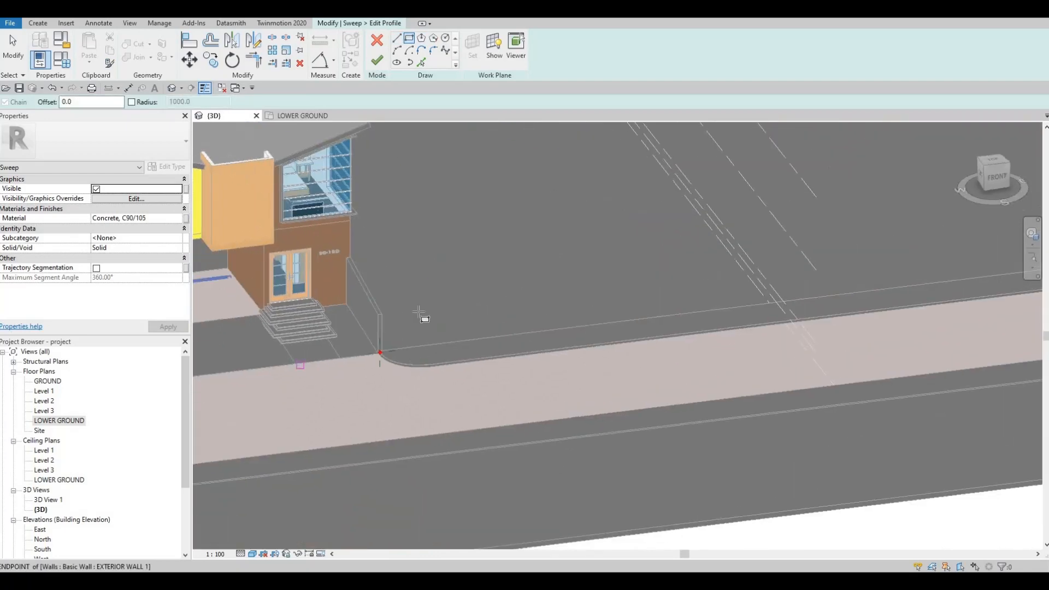
pyautogui.scroll(5, 419, 315)
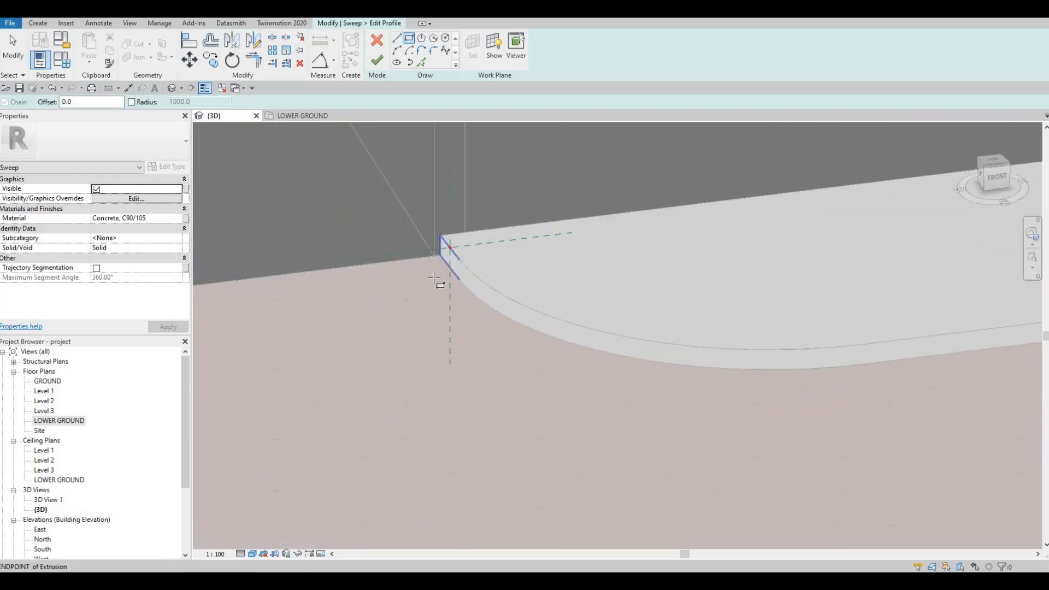
pyautogui.click(434, 279)
pyautogui.click(450, 277)
pyautogui.press('Escape')
pyautogui.press('Escape')
pyautogui.scroll(2, 449, 277)
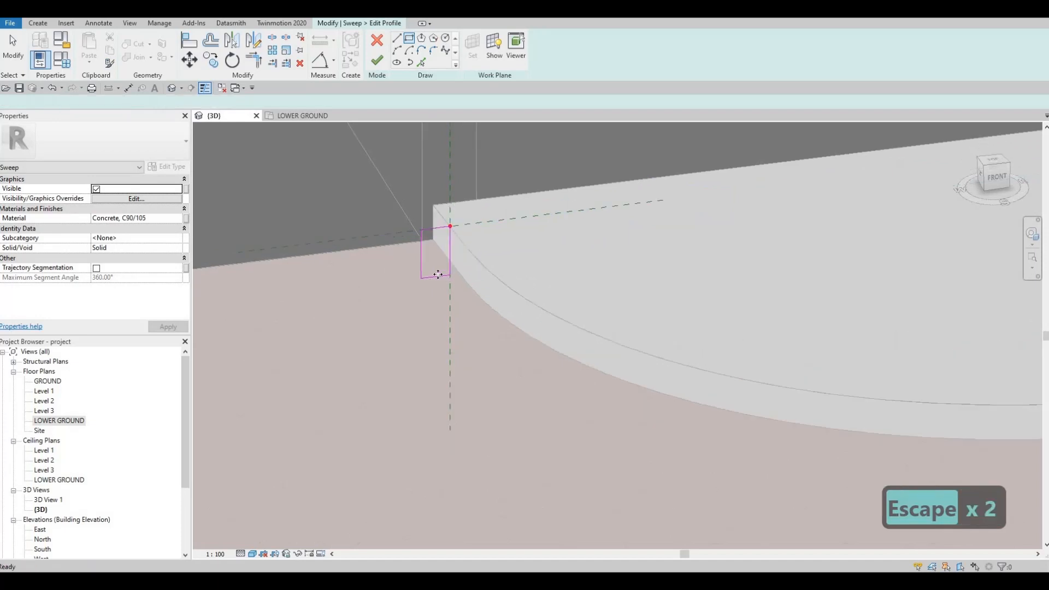
pyautogui.press('Escape')
# Set the new profile rectangle's height and width to 100 mm each.
pyautogui.click(436, 277)
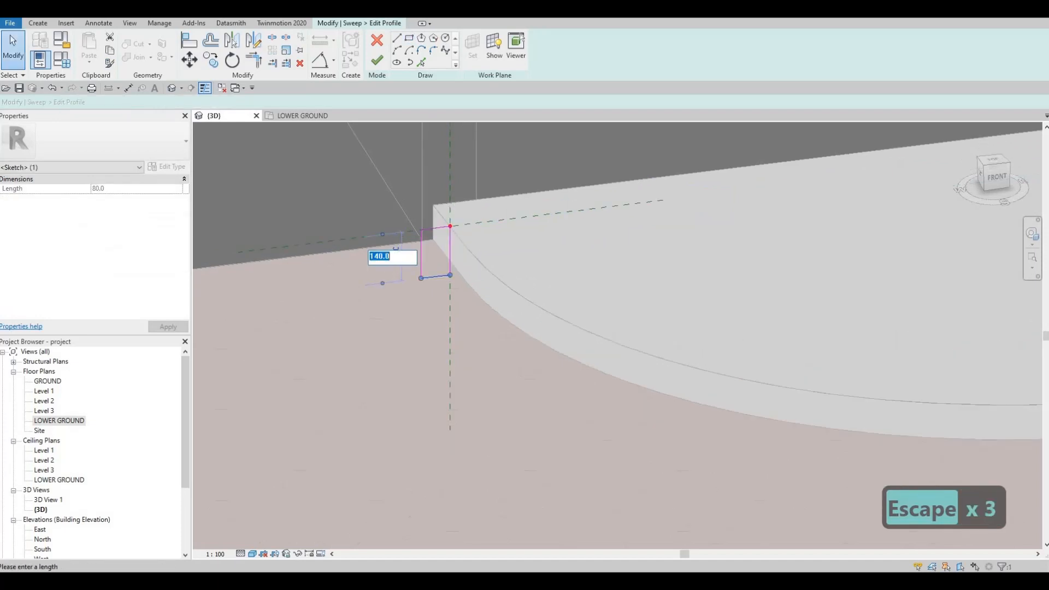
pyautogui.write('100')
pyautogui.press('Return')
pyautogui.press('Escape')
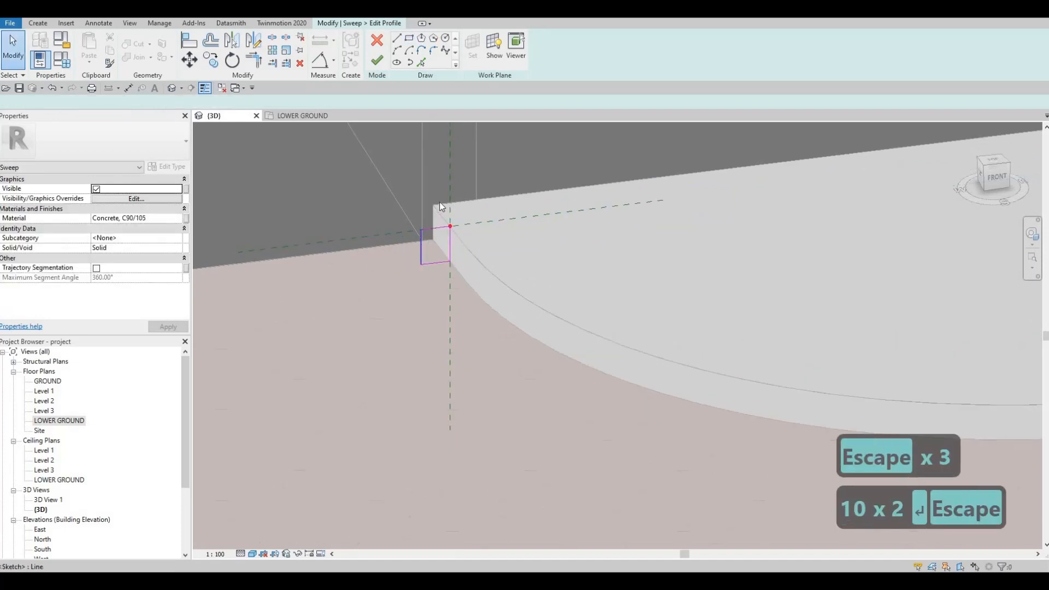
pyautogui.click(421, 246)
pyautogui.click(439, 203)
pyautogui.write('100')
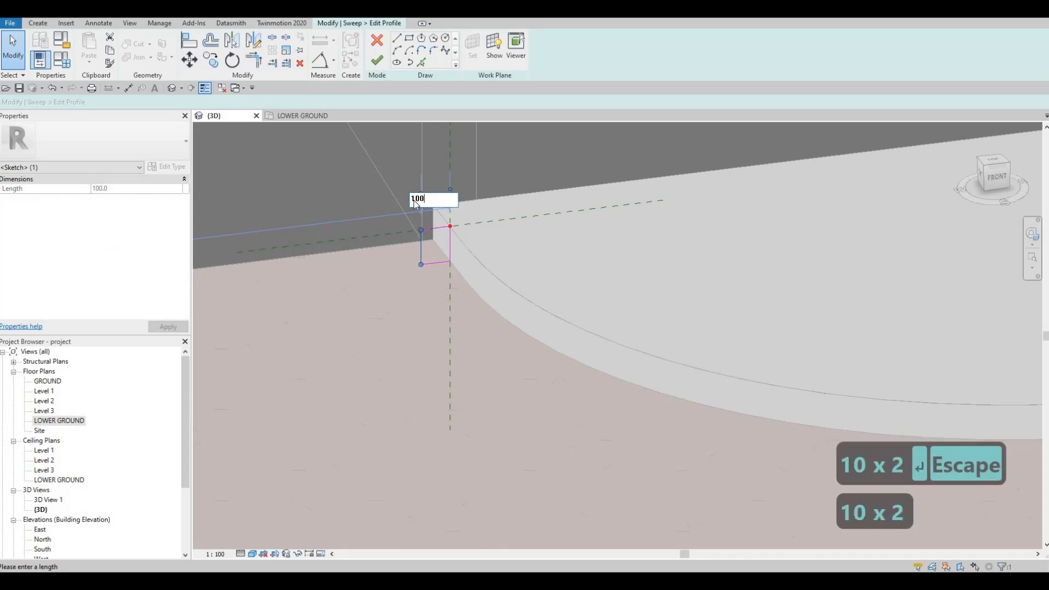
pyautogui.press('Return')
pyautogui.press('Escape')
# Round the upper outer corner of the sweep profile with a fillet arc of about 60 mm radius.
pyautogui.press('l')
pyautogui.press('i')
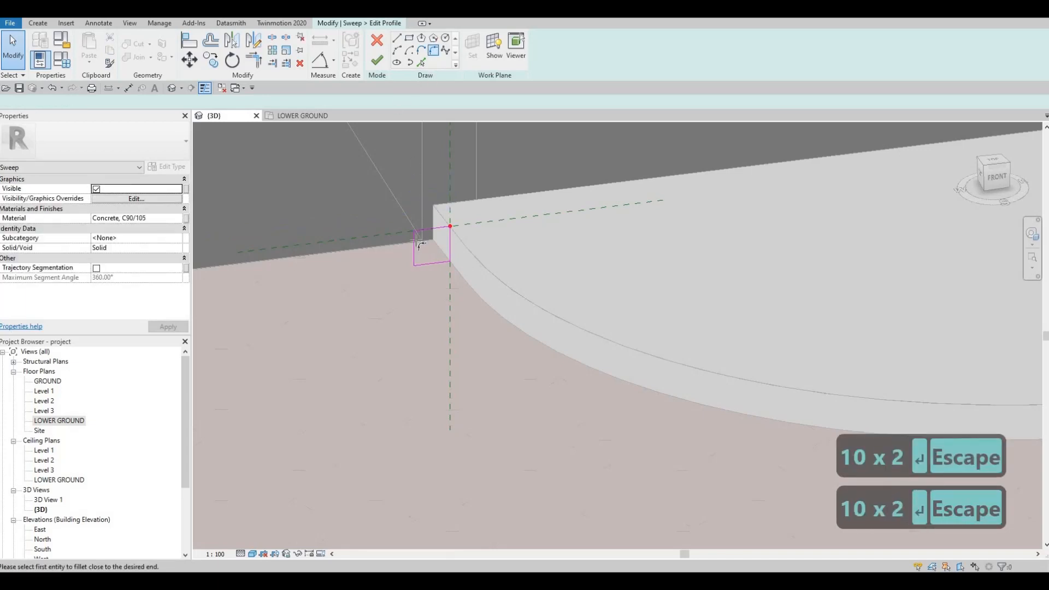
pyautogui.click(424, 231)
pyautogui.click(414, 239)
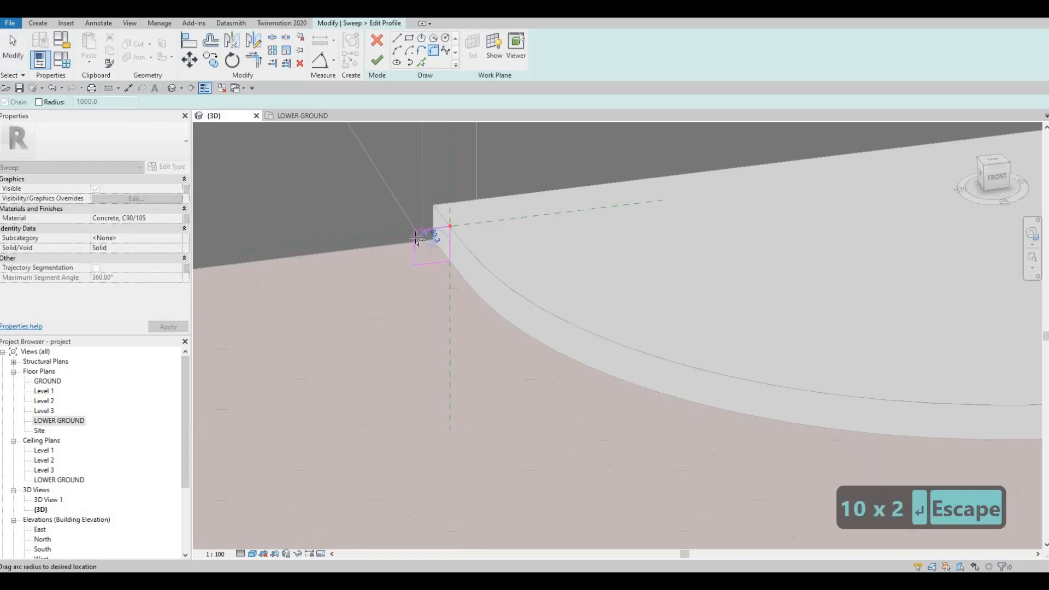
pyautogui.click(419, 238)
pyautogui.scroll(2, 416, 237)
pyautogui.press('Escape')
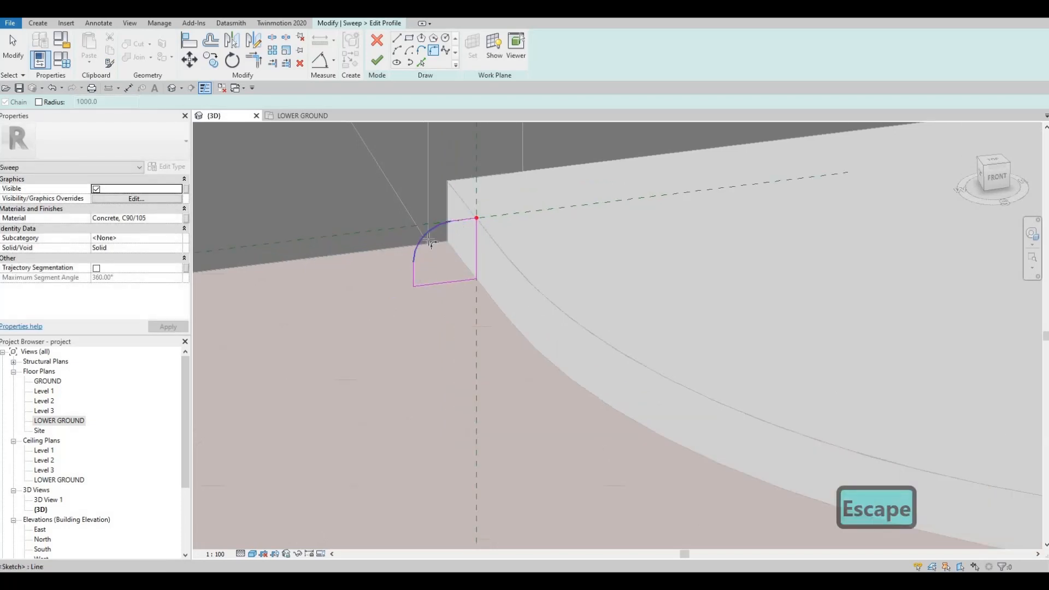
pyautogui.press('Escape')
# Set the radius of the profile's corner arc to 30 mm.
pyautogui.press('Escape')
pyautogui.click(430, 240)
pyautogui.click(435, 245)
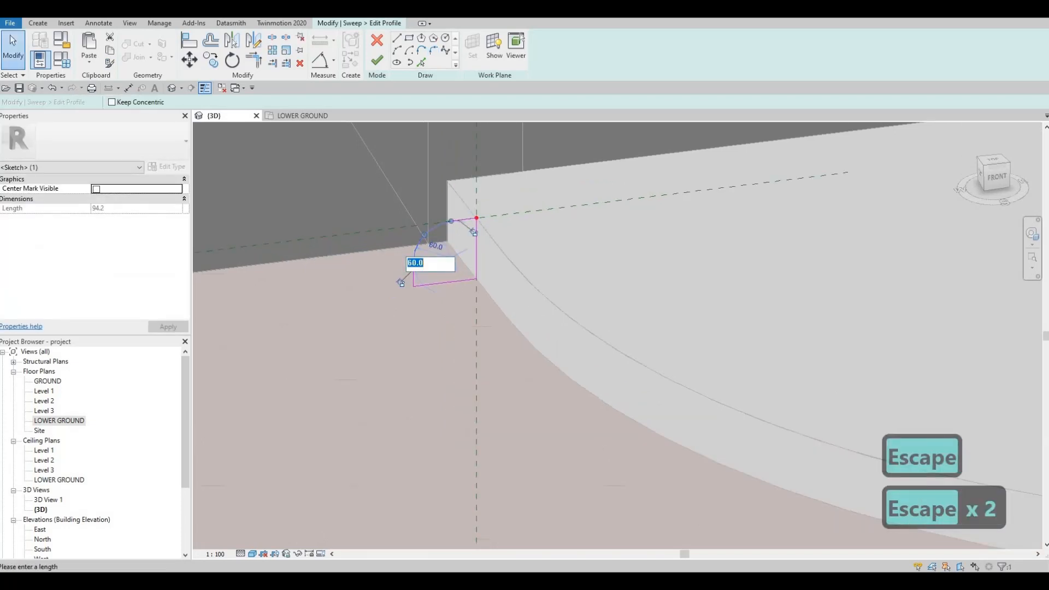
pyautogui.write('30')
pyautogui.press('Return')
pyautogui.press('Escape')
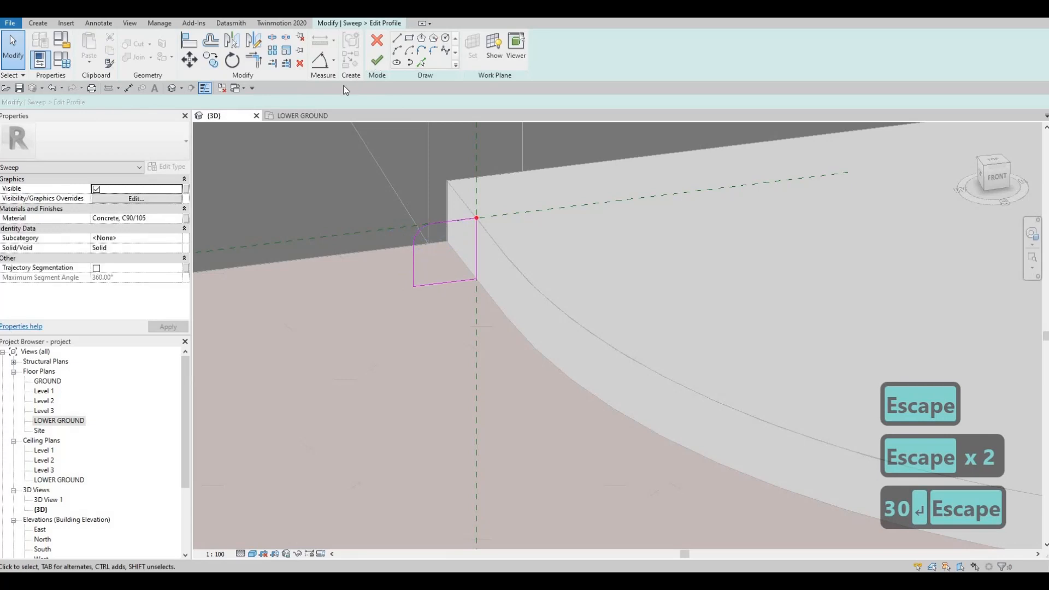
# Finish the profile and the curb sweep along the eastern house-side sidewalk.
pyautogui.click(375, 61)
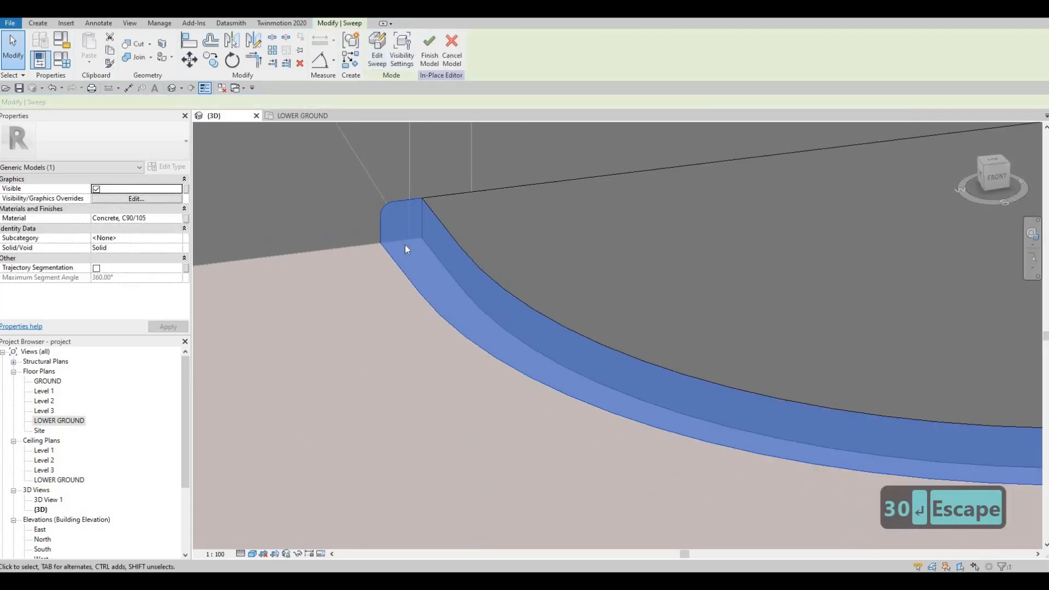
pyautogui.scroll(-8, 405, 249)
pyautogui.press('Escape')
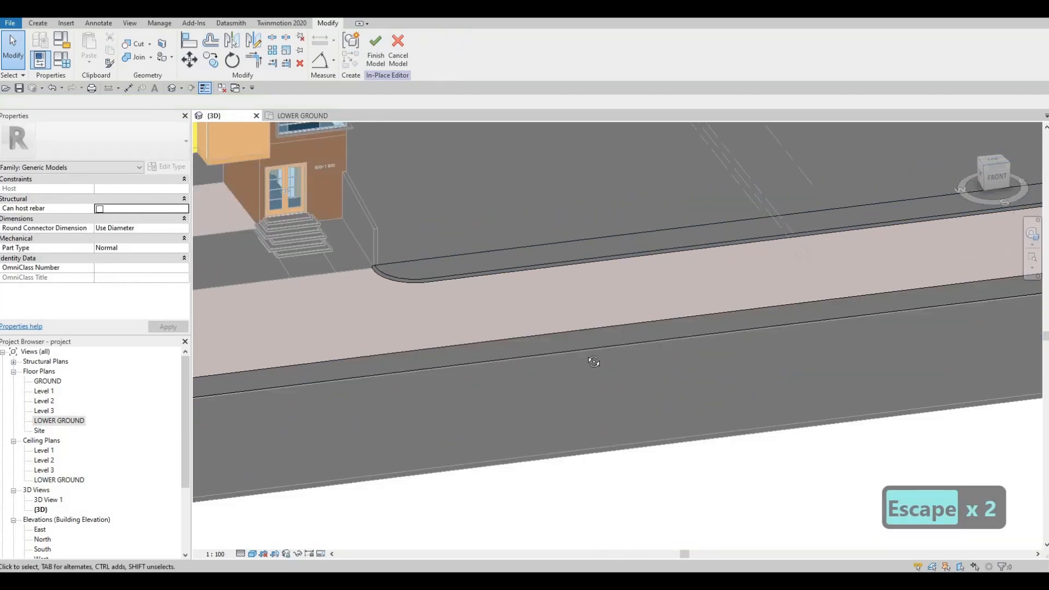
# Start another Sweep and pick the road-facing top edge of the sidewalk opposite the house as its path.
pyautogui.keyDown('shift'); pyautogui.moveTo(594, 362); pyautogui.dragTo(841, 306, button='middle'); pyautogui.keyUp('shift')
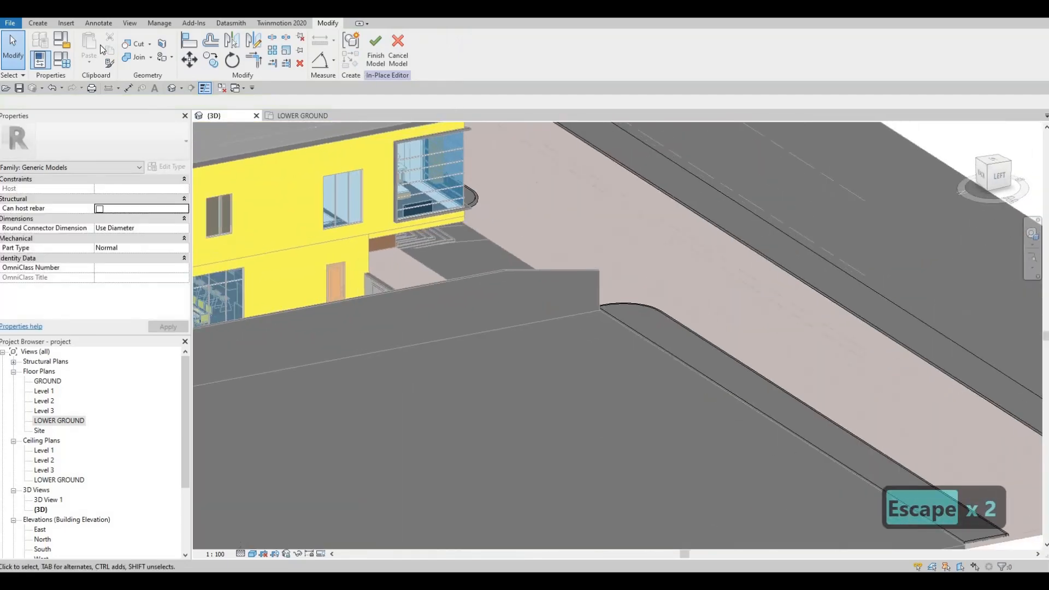
pyautogui.click(38, 23)
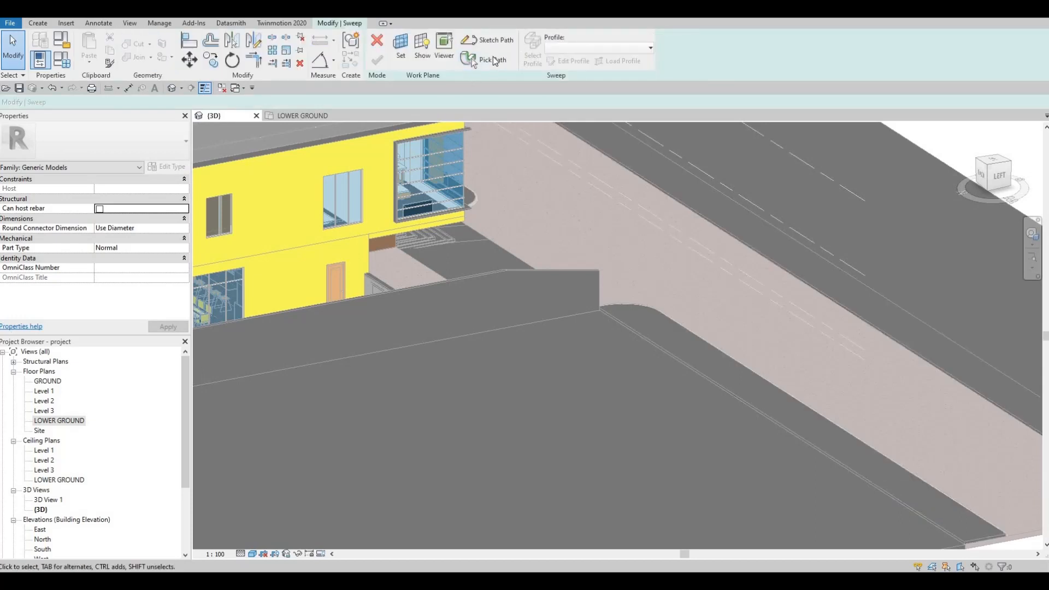
pyautogui.click(487, 60)
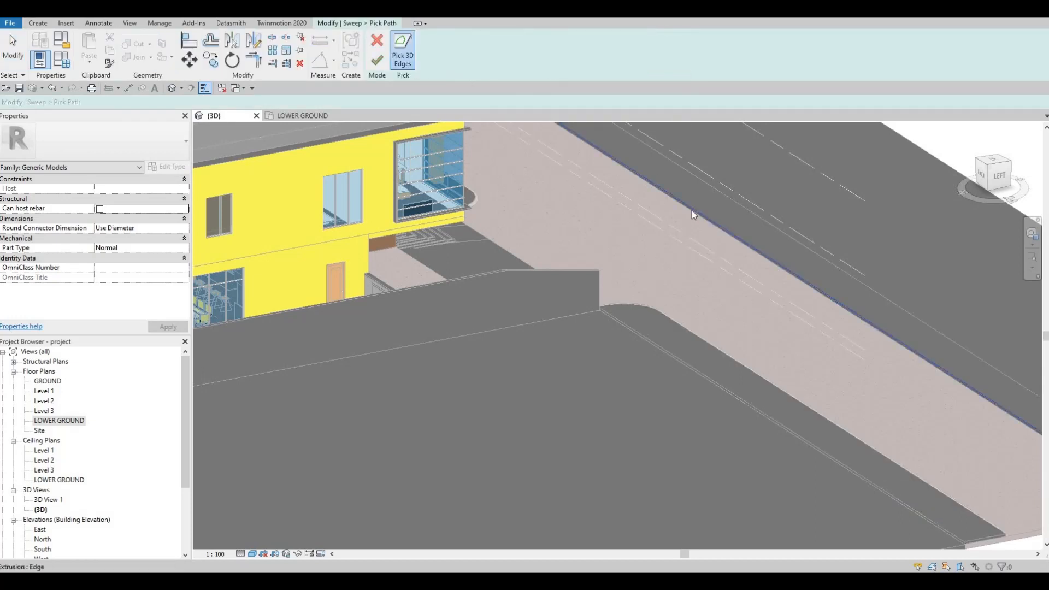
pyautogui.click(694, 210)
pyautogui.scroll(3, 686, 211)
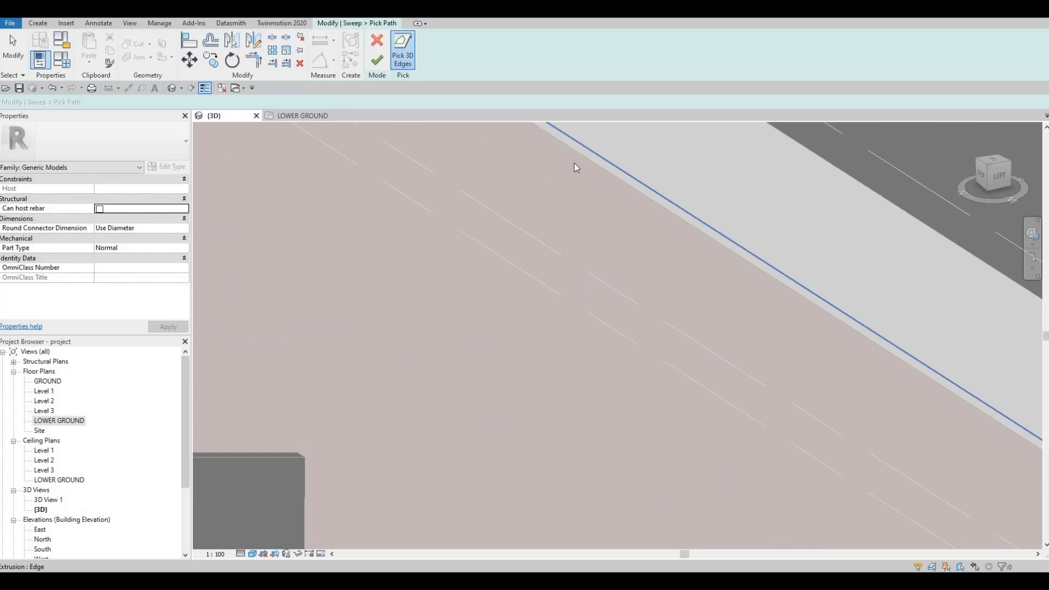
pyautogui.click(377, 60)
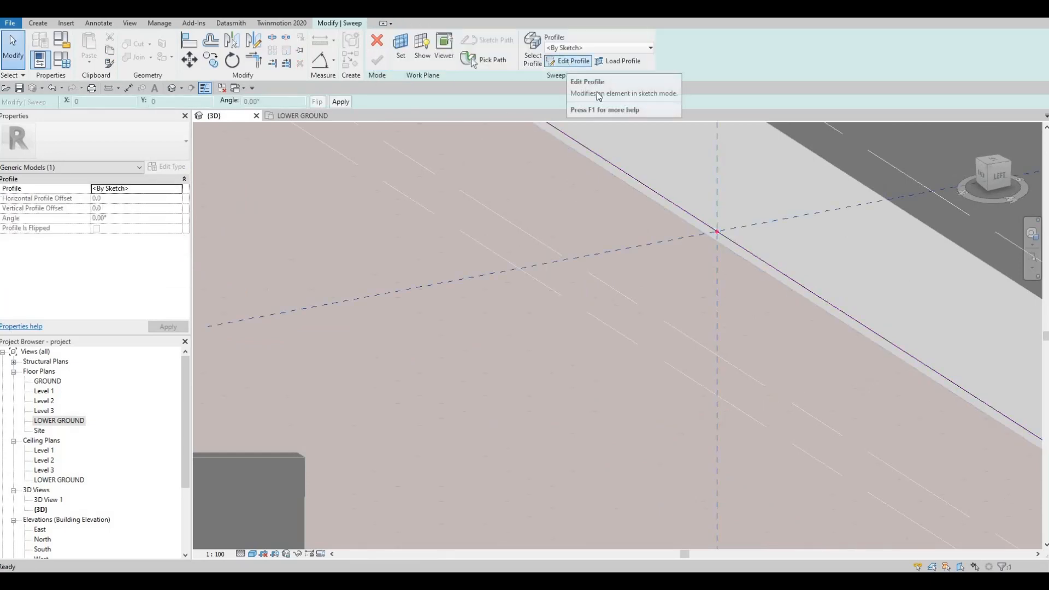
# Sketch a rectangular sweep profile about 48 mm wide and 100 mm high, downward and toward the road from the path's profile origin.
pyautogui.click(568, 61)
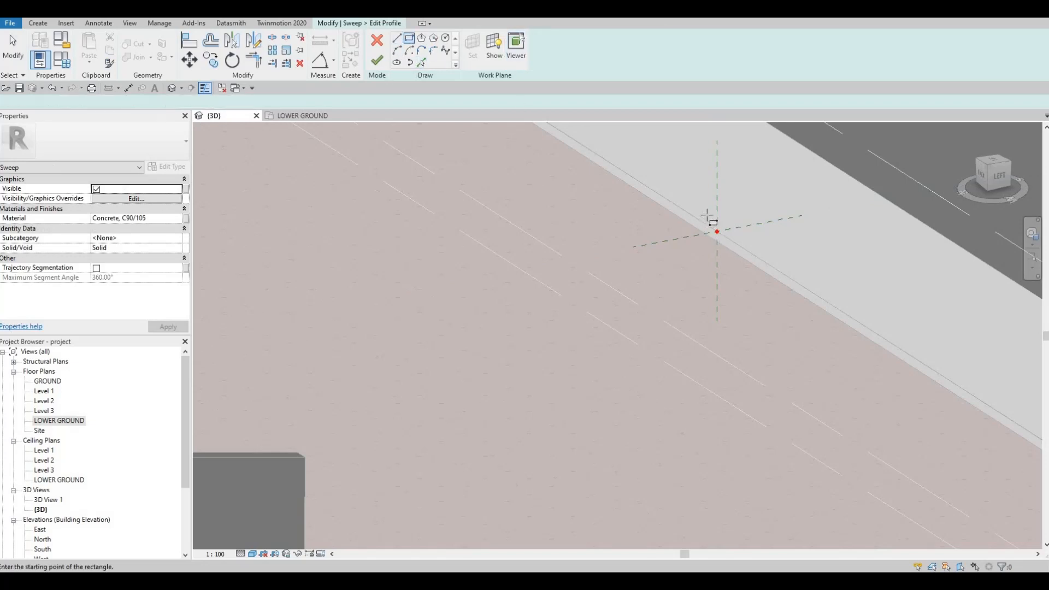
pyautogui.scroll(3, 720, 242)
pyautogui.click(701, 241)
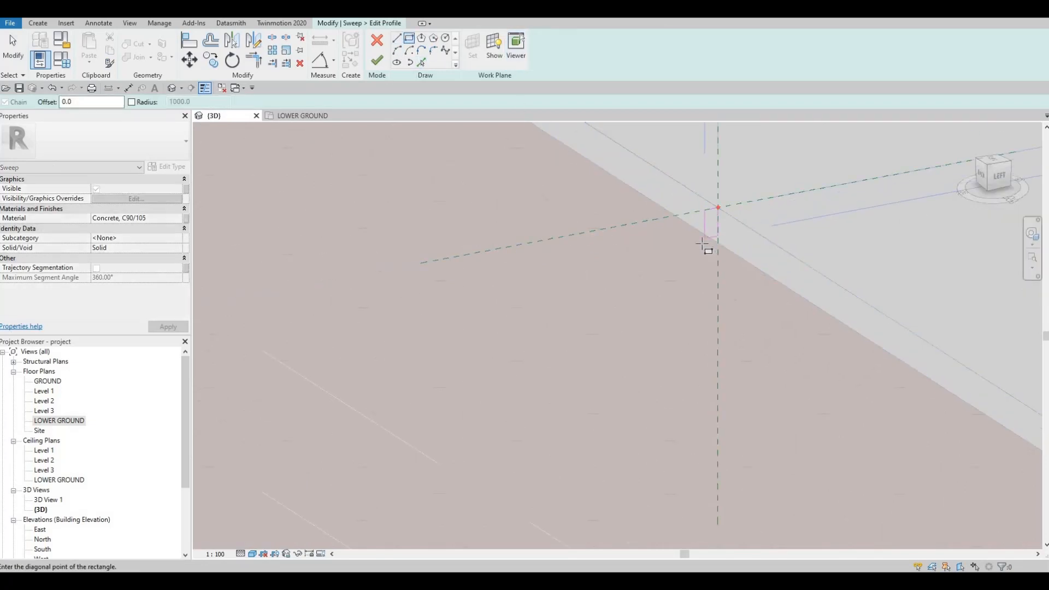
pyautogui.click(703, 230)
pyautogui.press('Escape')
pyautogui.press('Escape')
# Set the width of the opposite curb's profile rectangle to 100 mm.
pyautogui.click(703, 230)
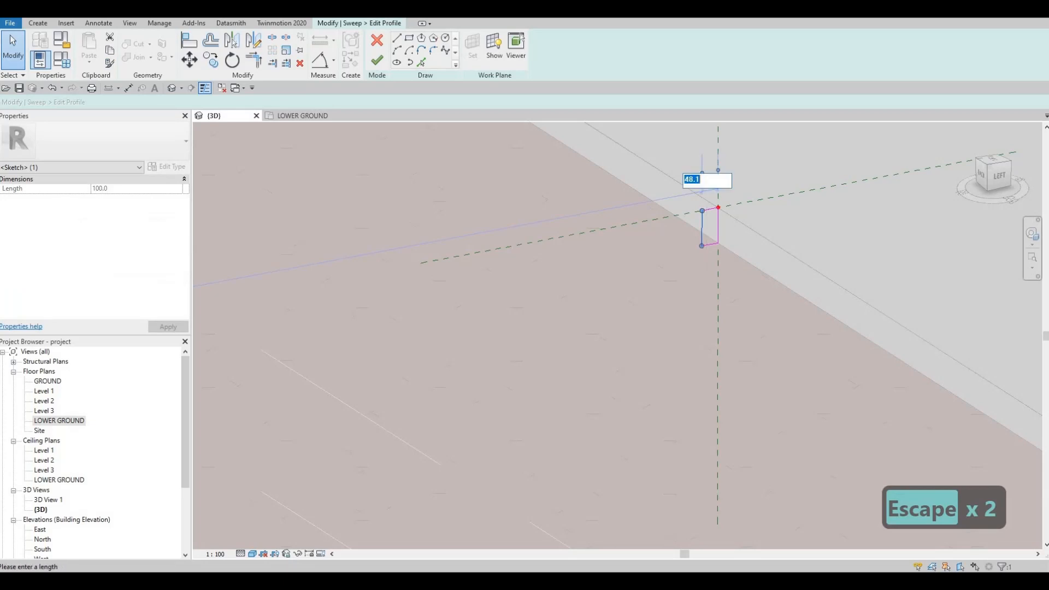
pyautogui.write('100')
pyautogui.press('Return')
pyautogui.press('Escape')
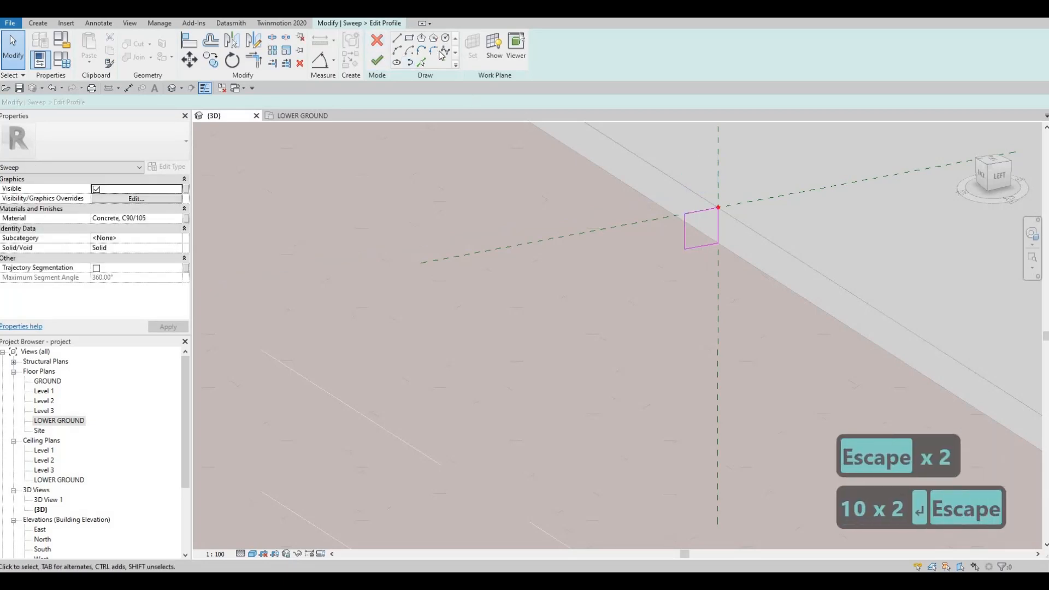
# Fillet the upper road-side corner of the profile rectangle with an arc of about 35 mm radius.
pyautogui.click(434, 51)
pyautogui.scroll(2, 686, 222)
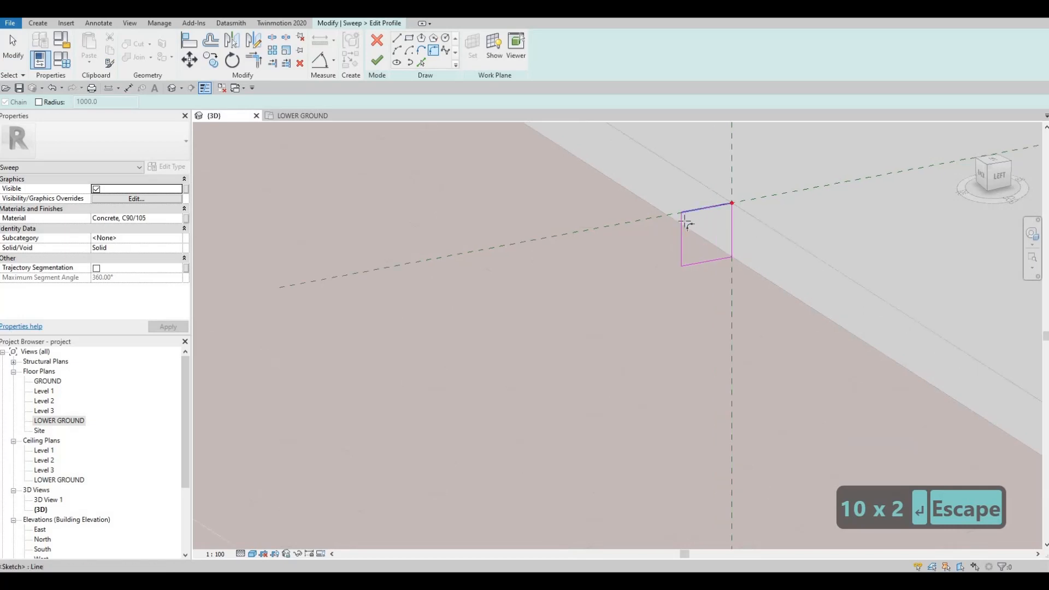
pyautogui.click(687, 213)
pyautogui.click(682, 222)
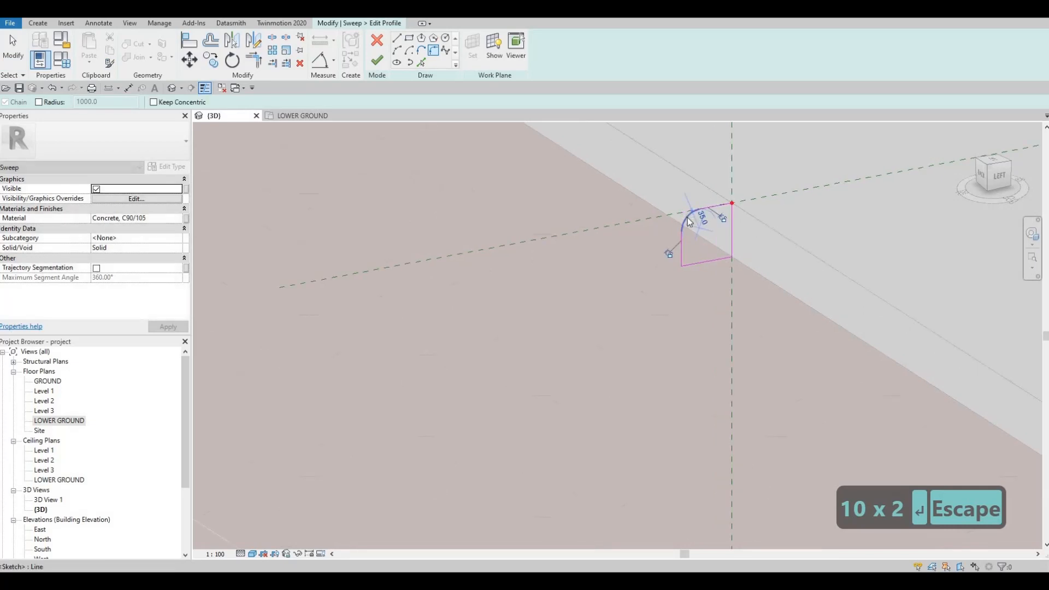
pyautogui.press('Escape')
pyautogui.press('Escape')
# Set the fillet radius on the opposite curb's profile to 30 mm.
pyautogui.click(692, 212)
pyautogui.click(697, 215)
pyautogui.click(688, 214)
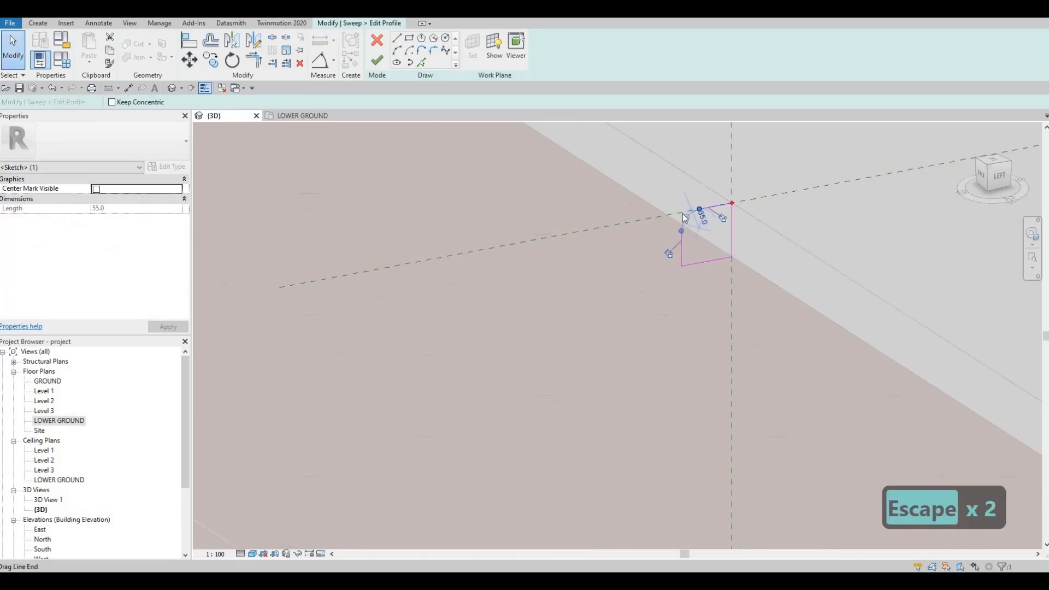
pyautogui.press('Escape')
pyautogui.doubleClick(703, 215)
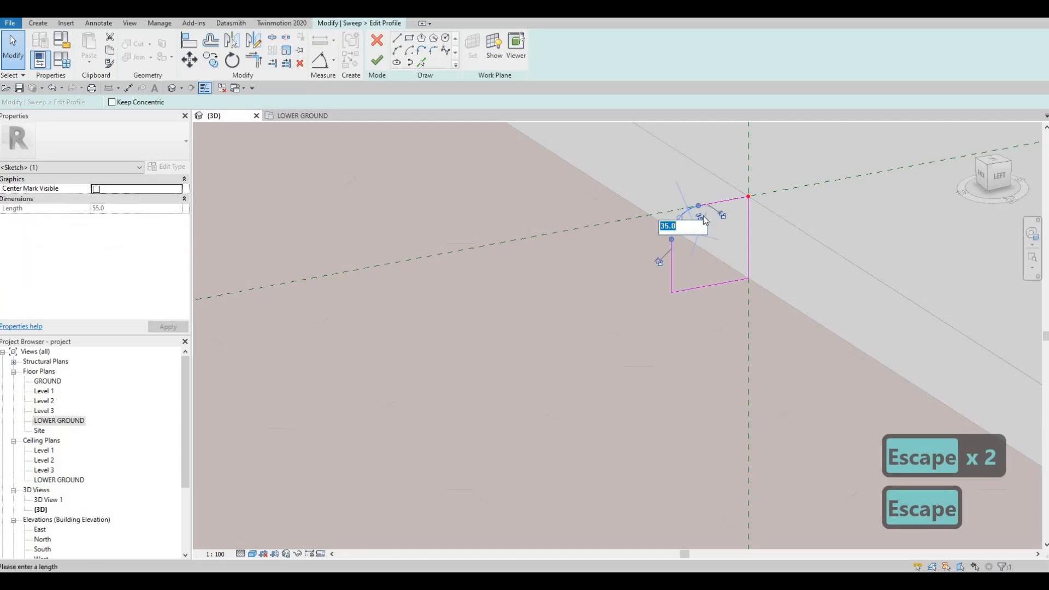
pyautogui.write('30')
pyautogui.press('Return')
# Finish the profile and the opposite sidewalk's curb sweep, and complete the in-place sidewalk model.
pyautogui.click(376, 61)
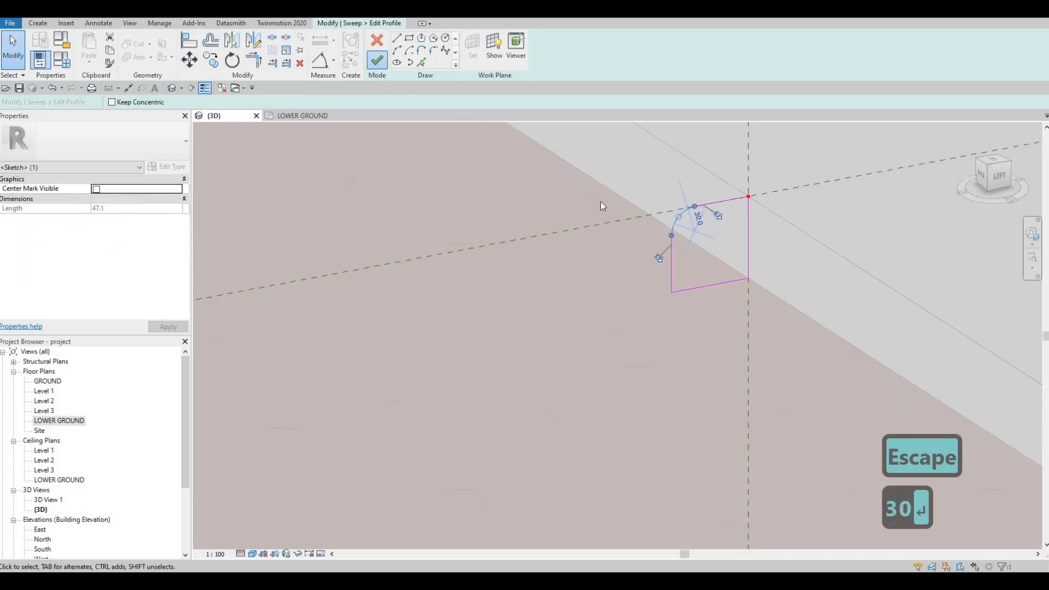
pyautogui.click(380, 58)
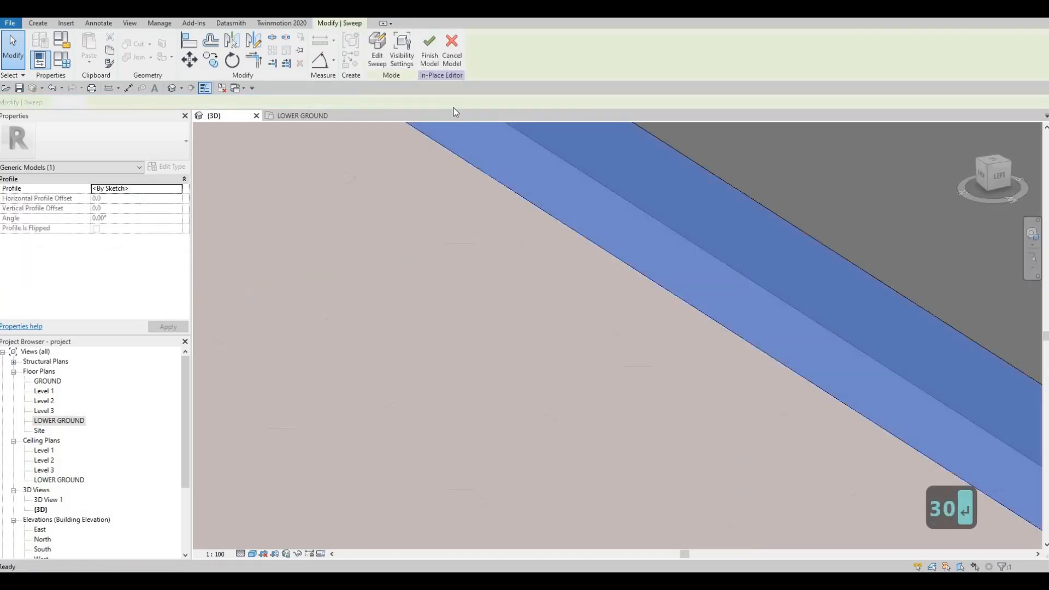
pyautogui.scroll(-10, 534, 285)
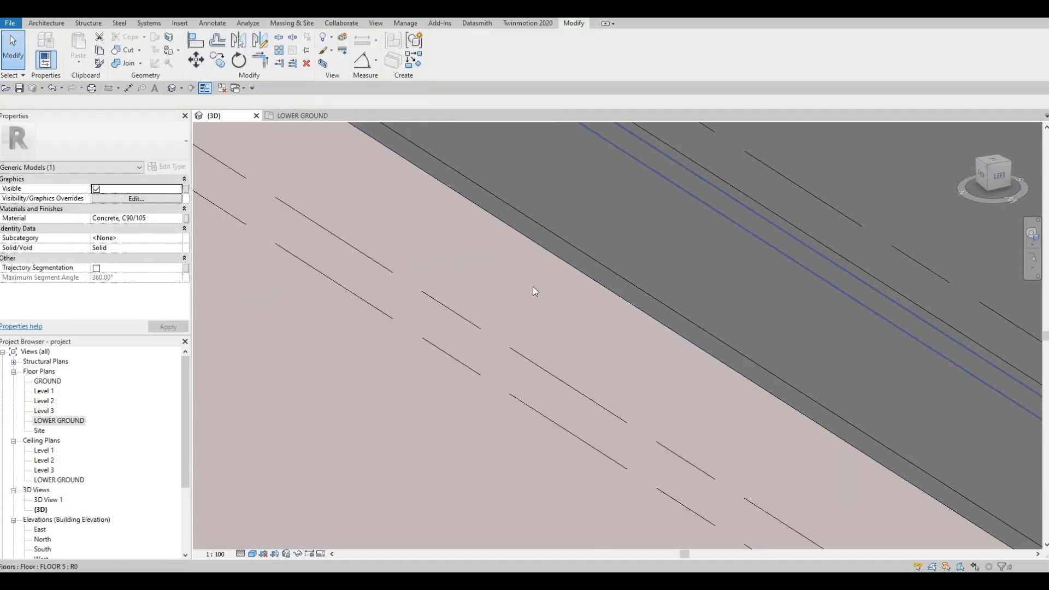
pyautogui.press('Escape')
# Examine the finished sidewalks and curbs along the road and at the road's open end.
pyautogui.moveTo(408, 361)
pyautogui.keyDown('shift'); pyautogui.mouseDown(button='middle')
pyautogui.moveTo(341, 350)
pyautogui.moveTo(418, 346)
pyautogui.moveTo(388, 366)
pyautogui.mouseUp(button='middle'); pyautogui.keyUp('shift')
pyautogui.press('Escape')
pyautogui.scroll(5, 389, 376)
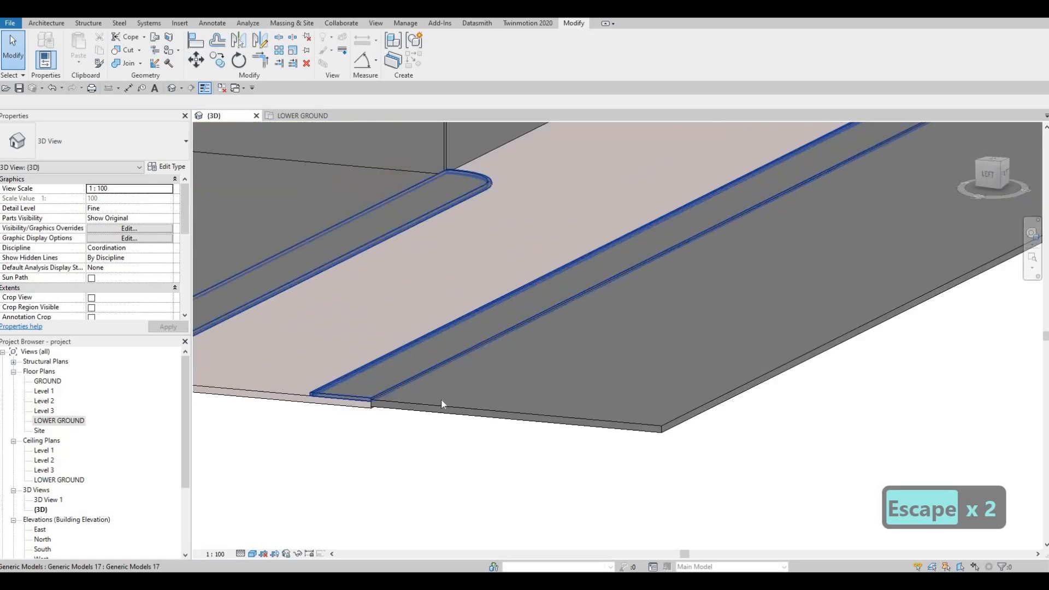
pyautogui.scroll(-6, 541, 387)
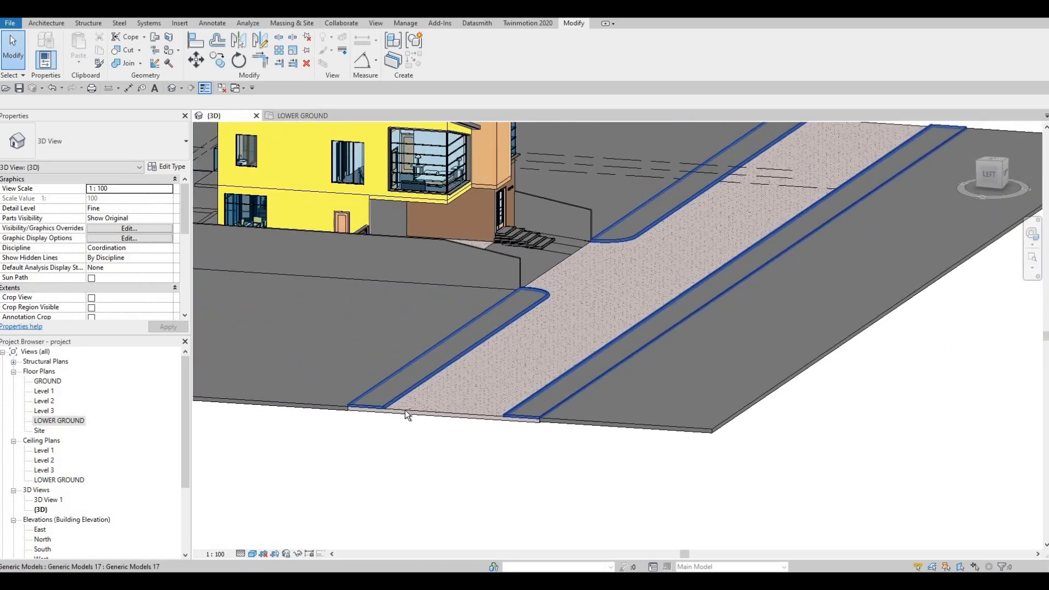
pyautogui.scroll(5, 382, 415)
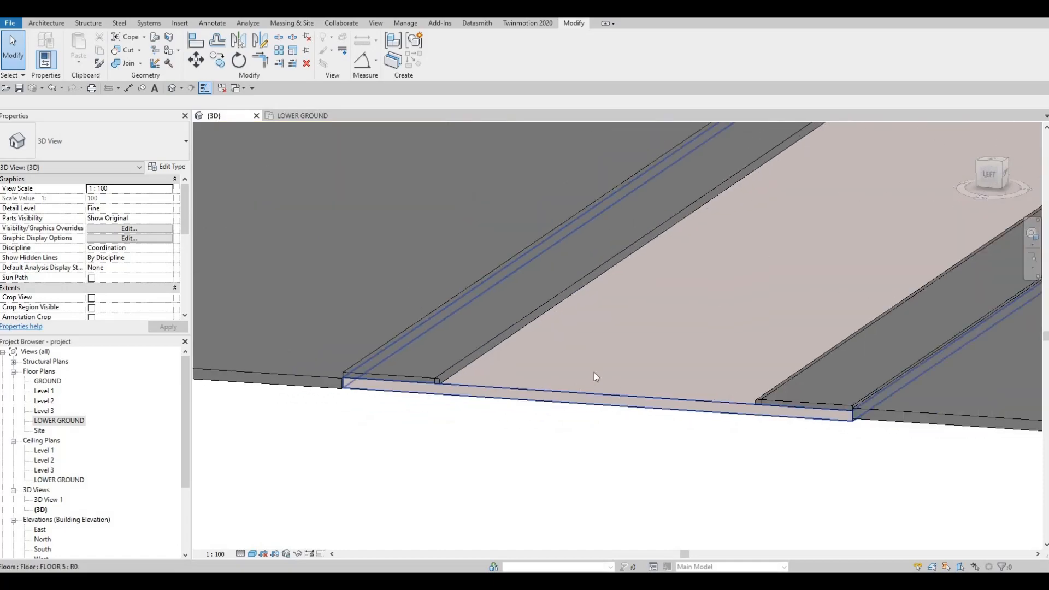
pyautogui.scroll(-5, 594, 377)
pyautogui.keyDown('shift'); pyautogui.moveTo(622, 340); pyautogui.dragTo(496, 280, button='middle'); pyautogui.keyUp('shift')
pyautogui.press('Escape')
# Examine the front entrance area, including the driveway floor slab, the rounded sidewalk corners and the entrance steps.
pyautogui.scroll(6, 481, 290)
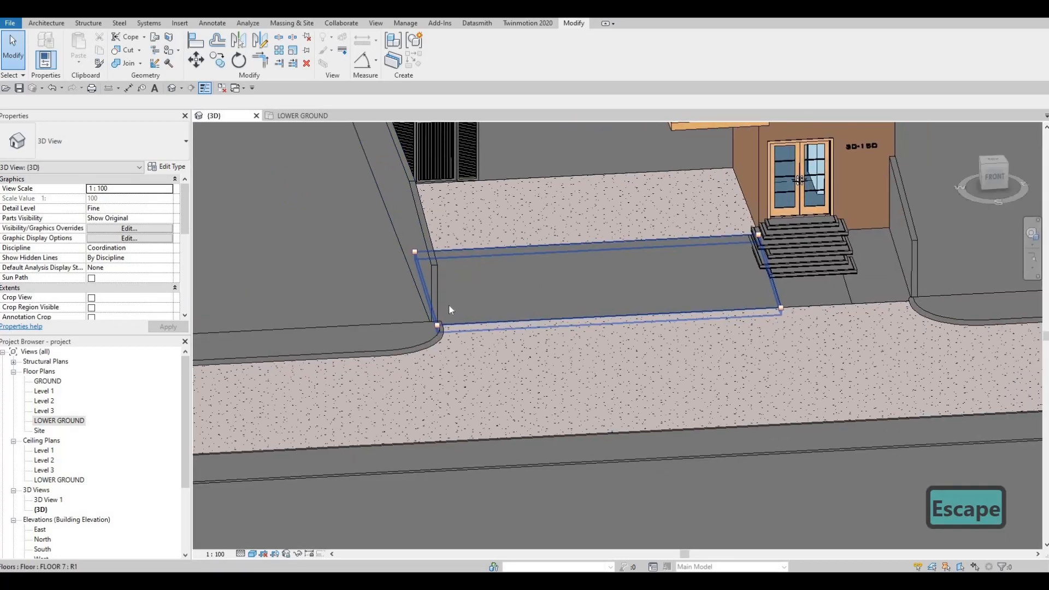
pyautogui.scroll(1, 465, 314)
pyautogui.scroll(-3, 491, 321)
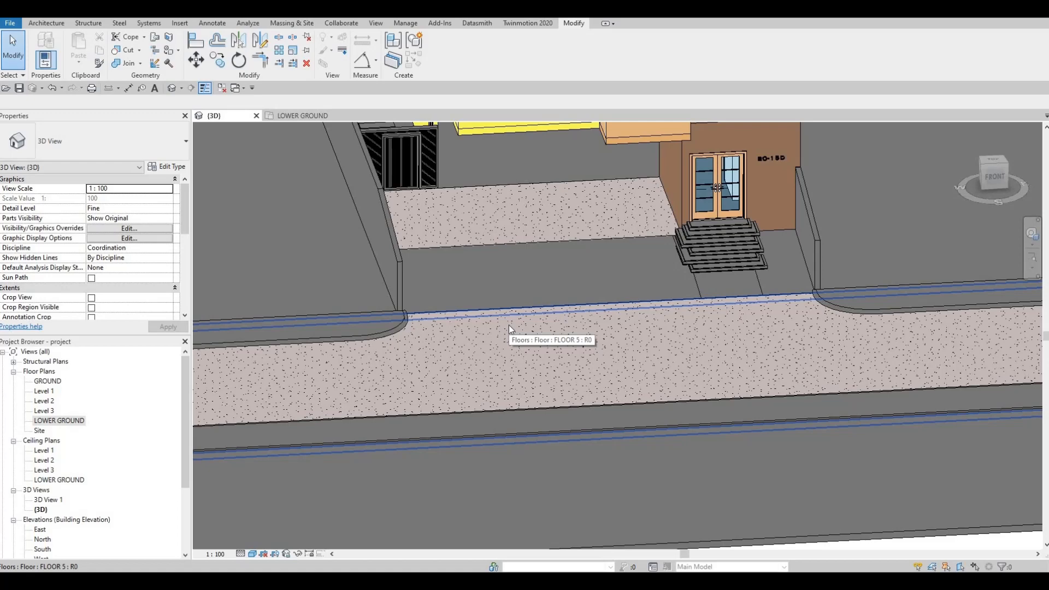
pyautogui.click(587, 284)
pyautogui.scroll(-1, 633, 295)
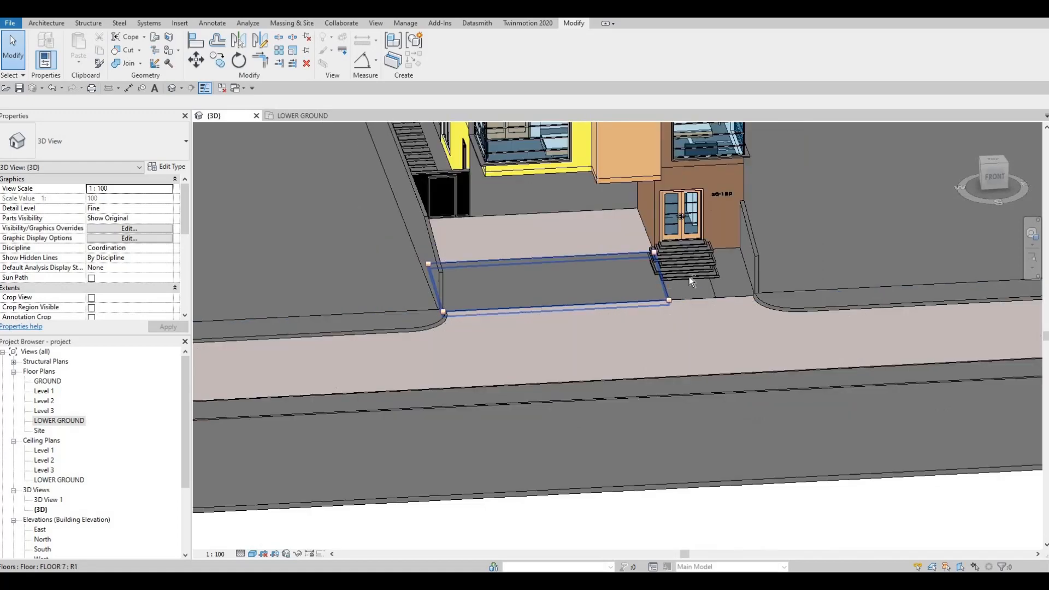
pyautogui.keyDown('shift'); pyautogui.moveTo(689, 281); pyautogui.dragTo(609, 269, button='middle'); pyautogui.keyUp('shift')
pyautogui.scroll(4, 680, 268)
pyautogui.keyDown('shift'); pyautogui.moveTo(740, 240); pyautogui.dragTo(773, 236, button='middle'); pyautogui.keyUp('shift')
pyautogui.press('Escape')
pyautogui.scroll(1, 781, 233)
pyautogui.keyDown('shift'); pyautogui.moveTo(737, 284); pyautogui.dragTo(764, 285, button='middle'); pyautogui.keyUp('shift')
pyautogui.scroll(2, 751, 273)
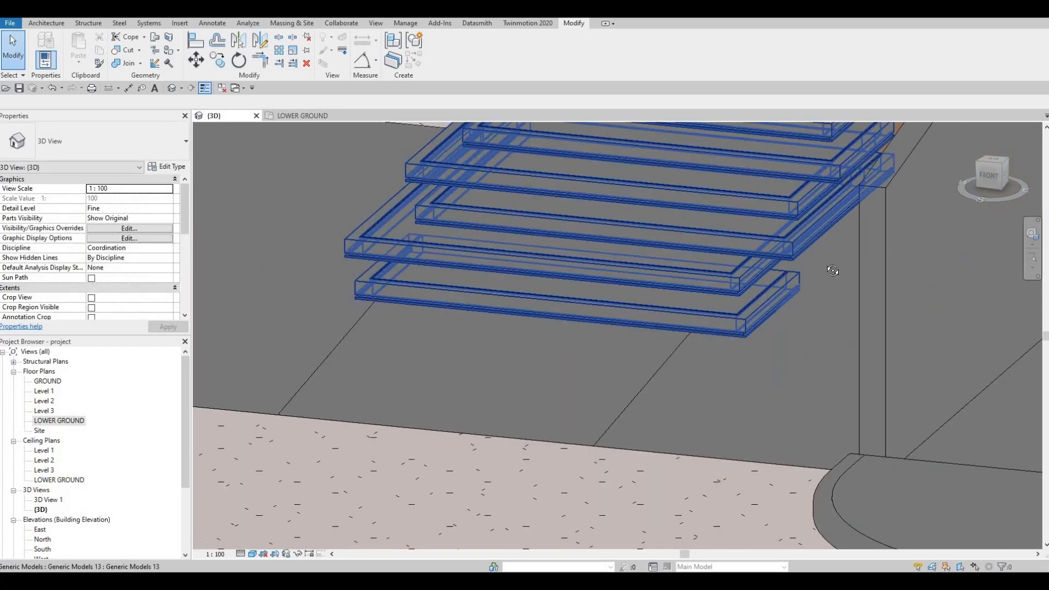
pyautogui.scroll(-5, 784, 312)
pyautogui.press('Escape')
pyautogui.press('Escape')
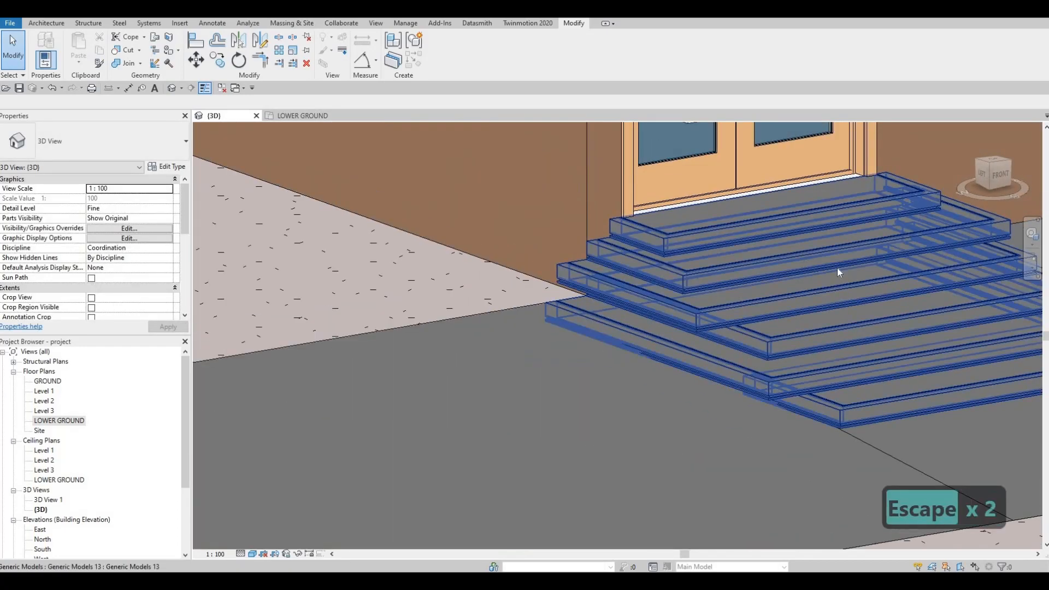
pyautogui.keyDown('shift'); pyautogui.moveTo(836, 268); pyautogui.dragTo(475, 363, button='middle'); pyautogui.keyUp('shift')
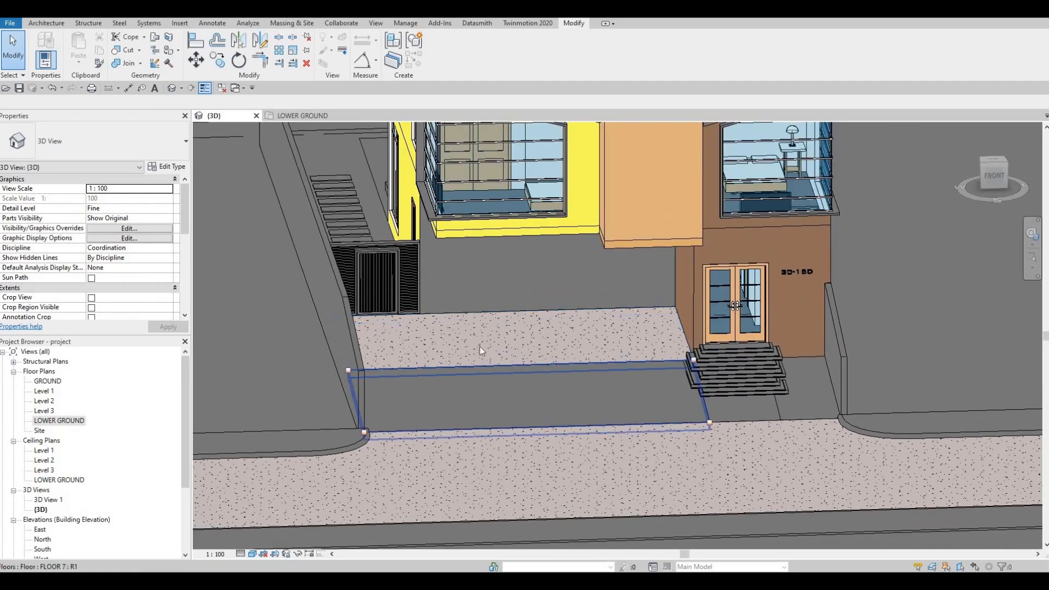
# Examine the house and its site from the rear terrace around to the street front.
pyautogui.keyDown('shift'); pyautogui.moveTo(592, 357); pyautogui.dragTo(497, 315, button='middle'); pyautogui.keyUp('shift')
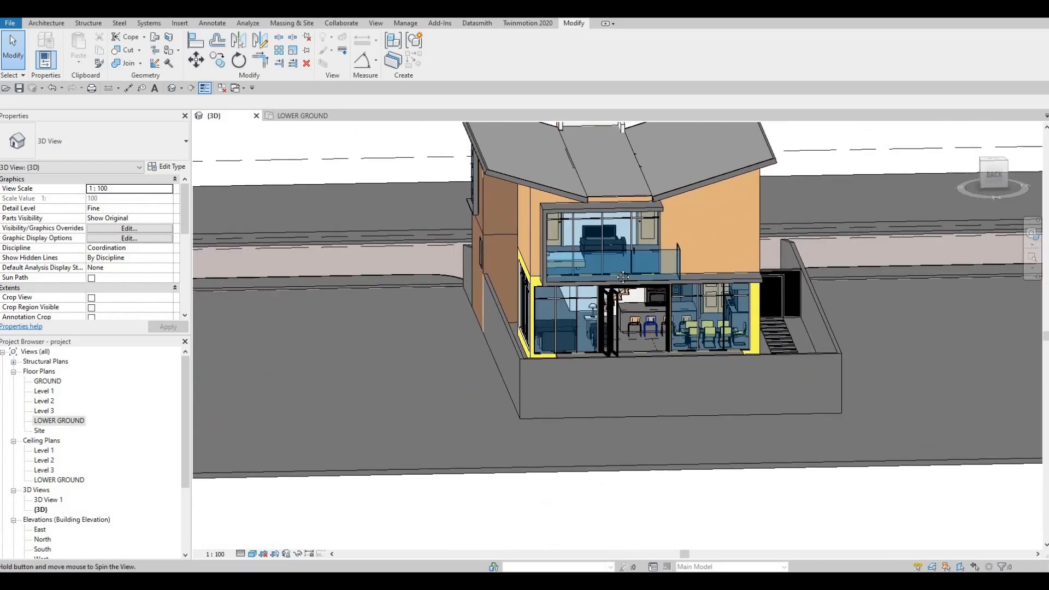
pyautogui.keyDown('shift'); pyautogui.moveTo(574, 308); pyautogui.dragTo(675, 247, button='middle'); pyautogui.keyUp('shift')
pyautogui.scroll(2, 511, 300)
pyautogui.scroll(-3, 576, 298)
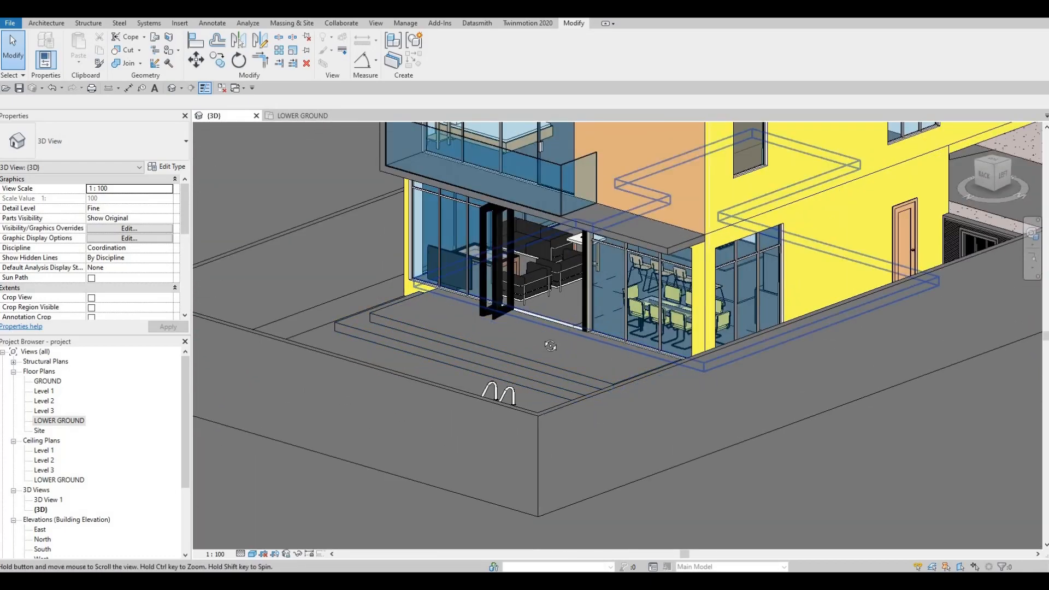
pyautogui.keyDown('shift'); pyautogui.moveTo(546, 346); pyautogui.dragTo(407, 353, button='middle'); pyautogui.keyUp('shift')
pyautogui.keyDown('shift'); pyautogui.moveTo(456, 306); pyautogui.dragTo(361, 314, button='middle'); pyautogui.keyUp('shift')
pyautogui.scroll(-2, 721, 320)
pyautogui.moveTo(669, 341); pyautogui.dragTo(584, 331, button='middle')
pyautogui.moveTo(618, 338); pyautogui.dragTo(614, 371, button='middle')
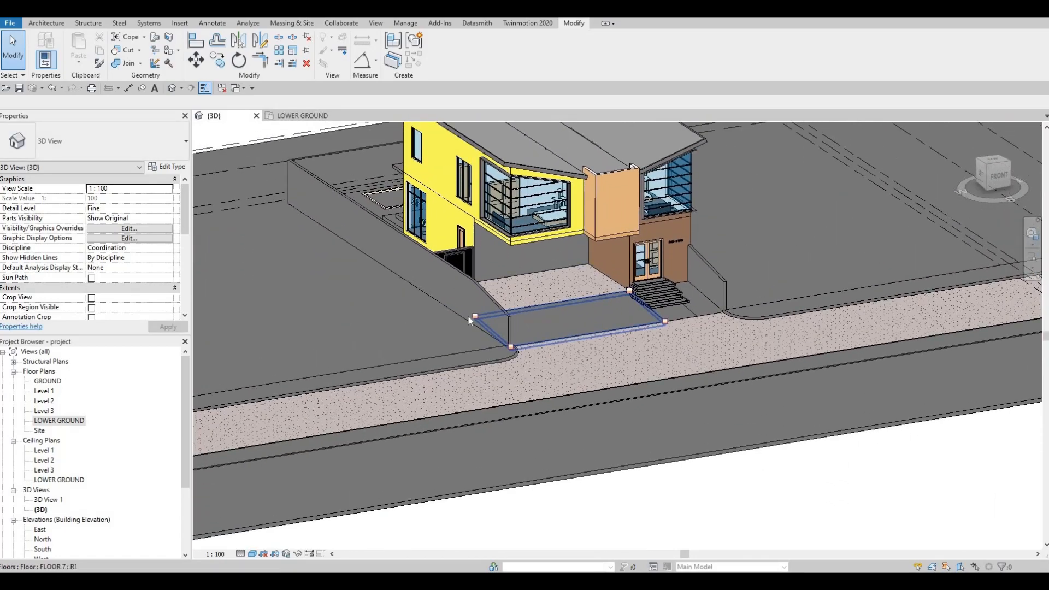
# Open the LOWER GROUND floor plan and place a perspective camera across the street, aimed over the house toward the rear of the site.
pyautogui.scroll(-1, 614, 371)
pyautogui.scroll(-1, 98, 425)
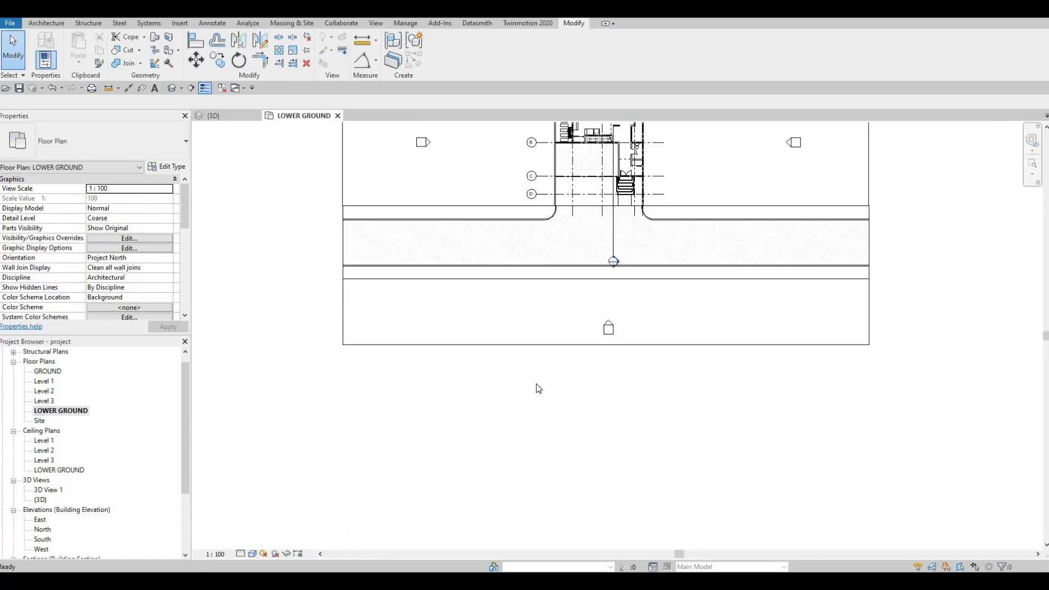
pyautogui.moveTo(537, 387); pyautogui.dragTo(514, 418, button='middle')
pyautogui.scroll(-3, 514, 418)
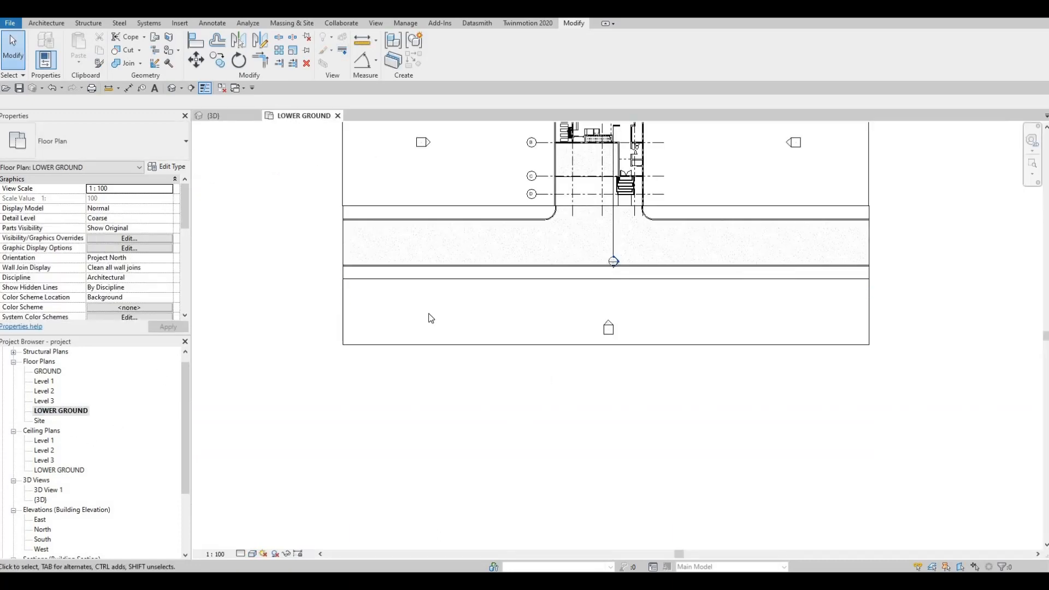
pyautogui.click(182, 88)
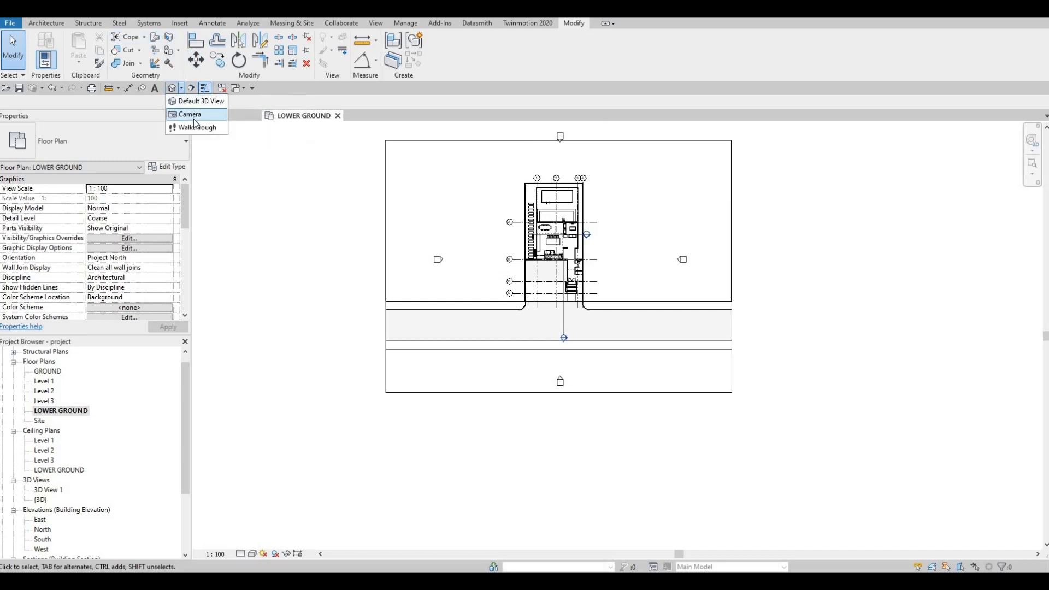
pyautogui.click(195, 121)
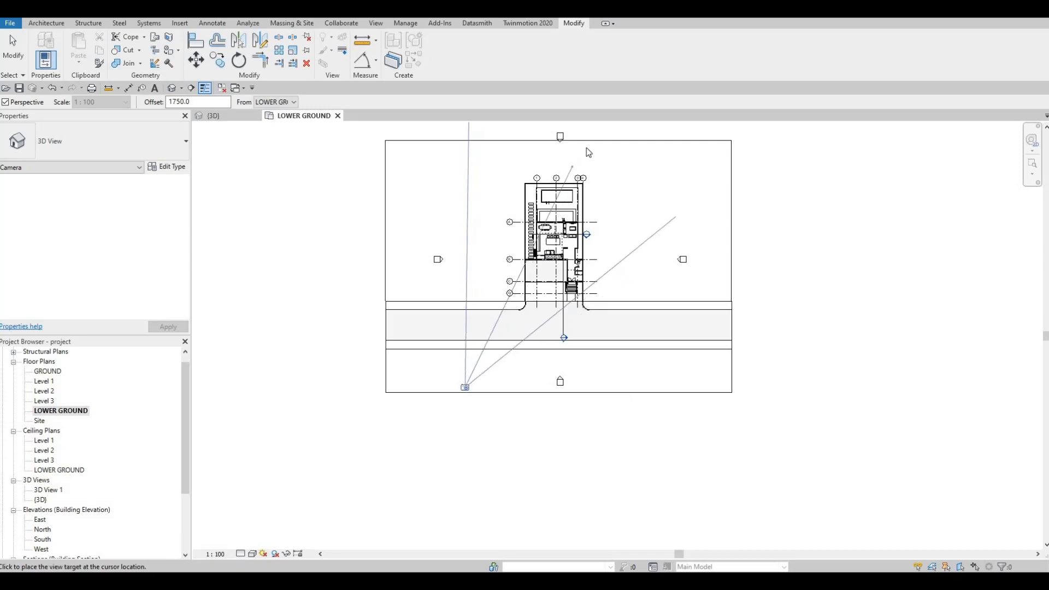
pyautogui.click(581, 162)
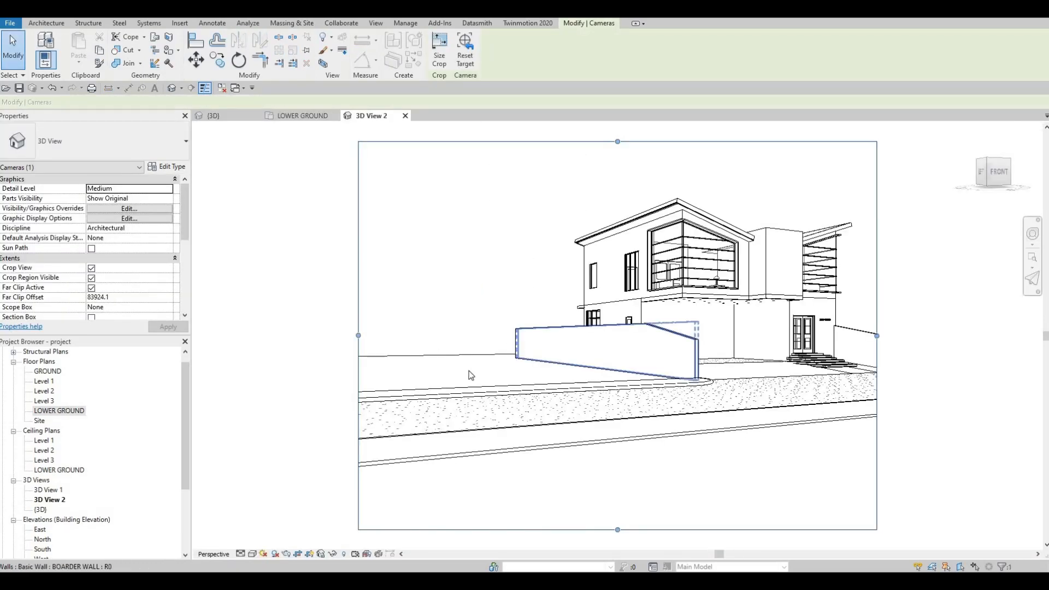
# Turn the new camera view toward the house's street front and adjust its crop region's side edges to include both boundary walls.
pyautogui.keyDown('shift'); pyautogui.moveTo(572, 345); pyautogui.dragTo(472, 384, button='middle'); pyautogui.keyUp('shift')
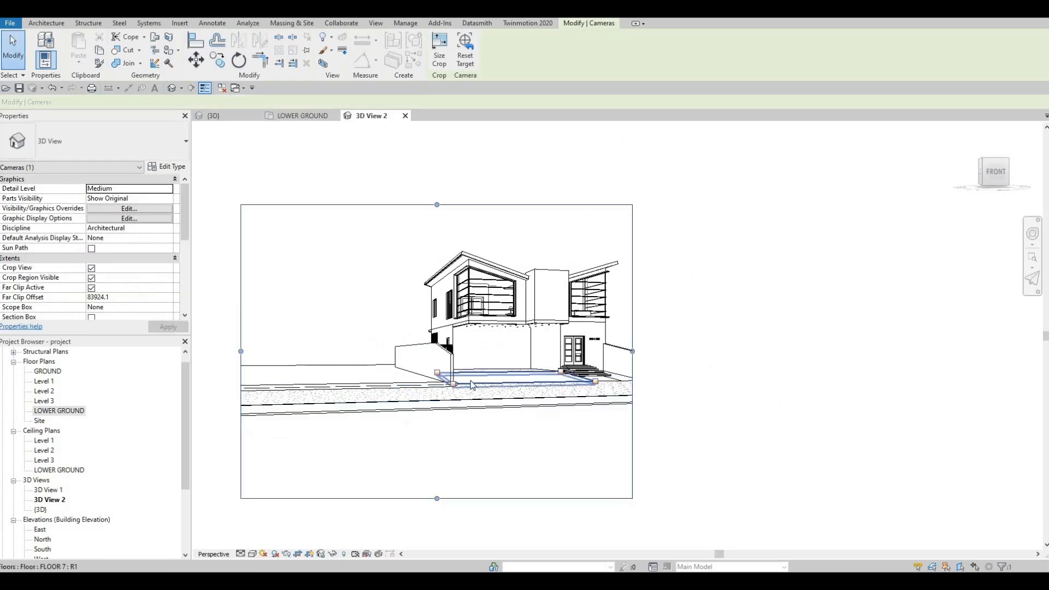
pyautogui.moveTo(614, 366); pyautogui.dragTo(555, 357, button='middle')
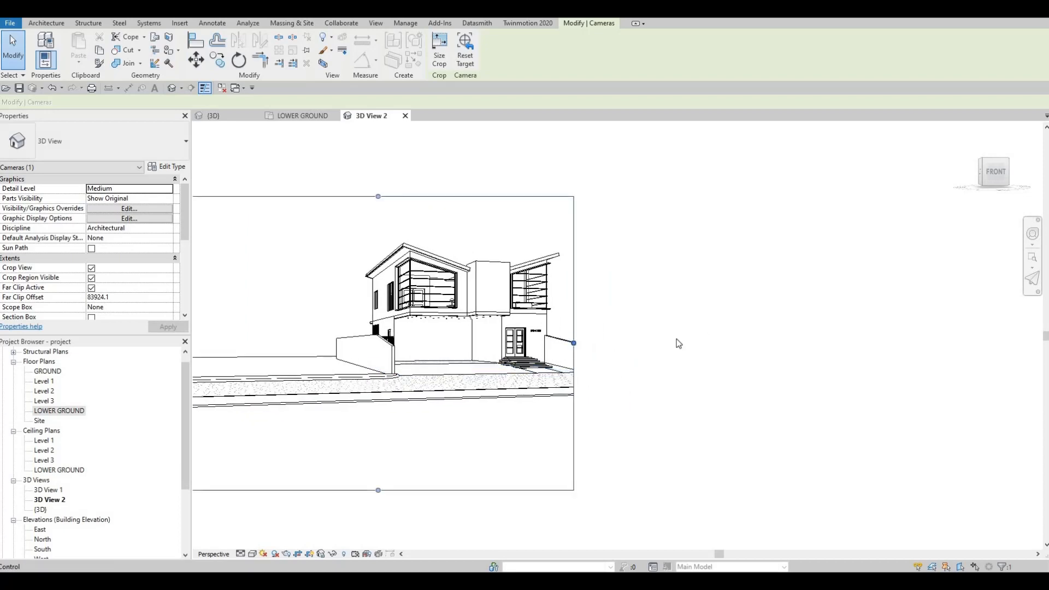
pyautogui.moveTo(679, 343); pyautogui.dragTo(711, 343)
pyautogui.scroll(-1, 370, 353)
pyautogui.moveTo(370, 353); pyautogui.dragTo(508, 344, button='middle')
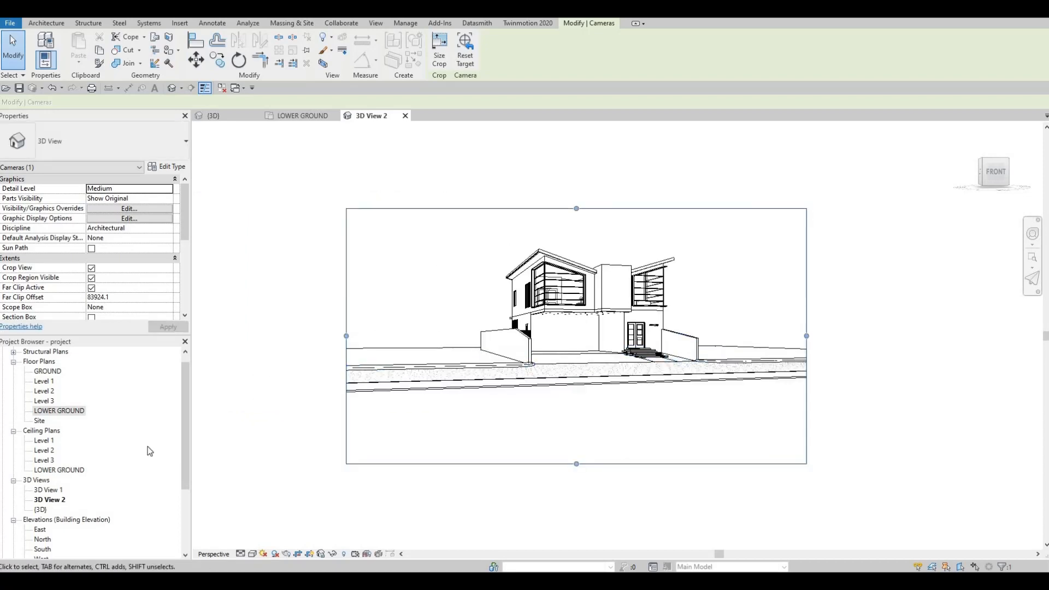
pyautogui.moveTo(56, 499); pyautogui.dragTo(62, 510)
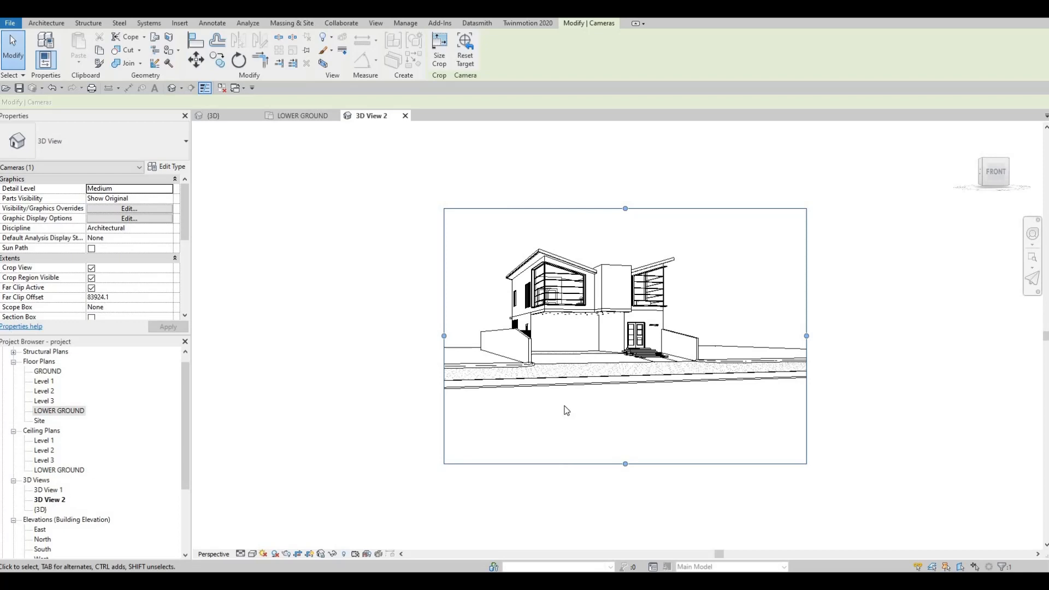
pyautogui.moveTo(441, 344); pyautogui.dragTo(426, 351, button='middle')
pyautogui.moveTo(429, 343); pyautogui.dragTo(400, 334)
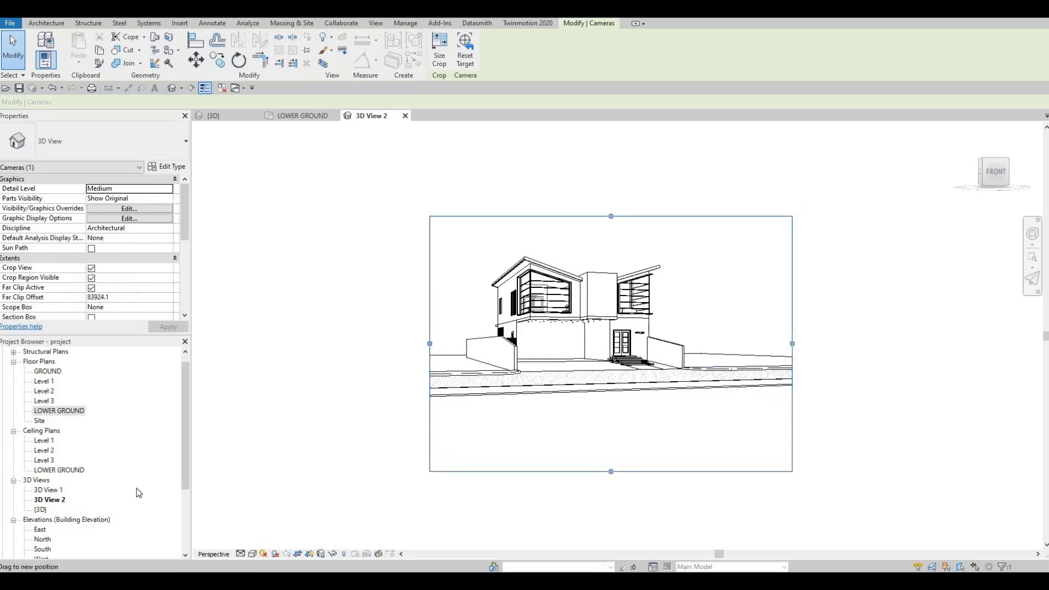
# Compare the new camera view with 3D View 1 and look over the available visual styles.
pyautogui.doubleClick(57, 490)
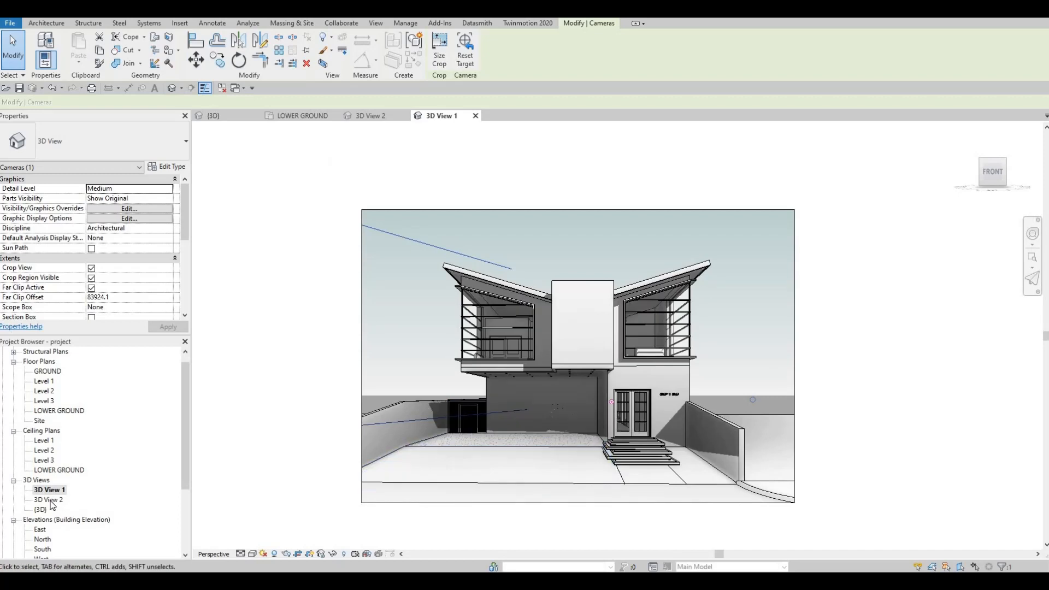
pyautogui.click(50, 500)
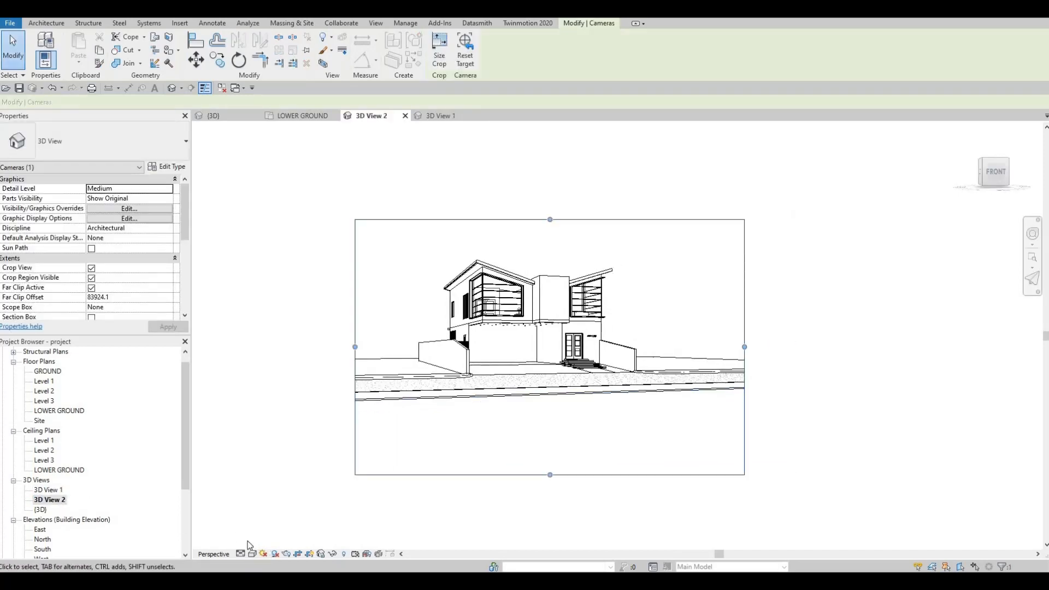
pyautogui.hotkey('ctrl', 'Tab')
pyautogui.click(252, 554)
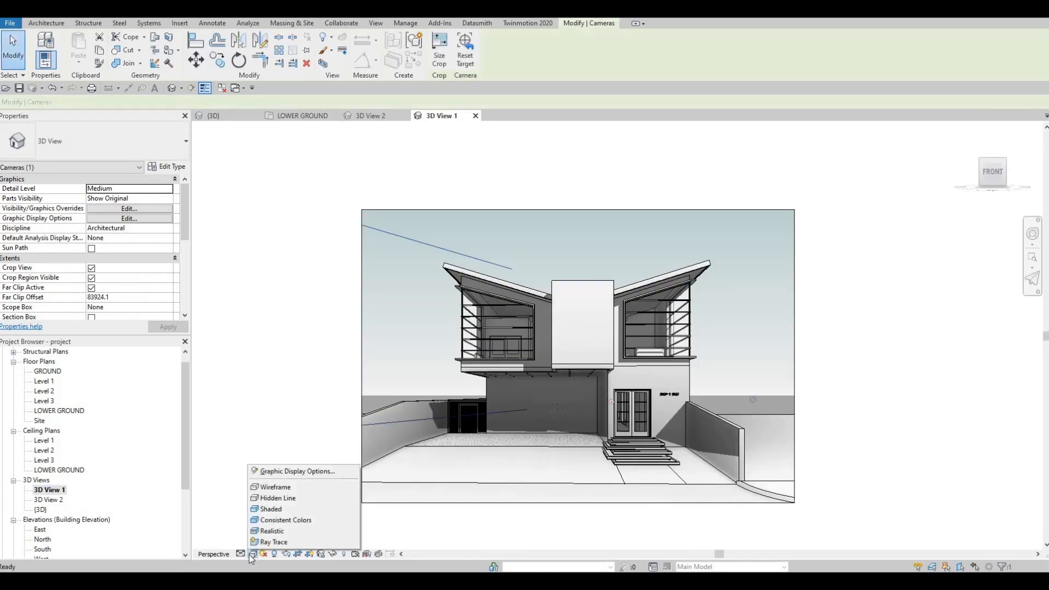
pyautogui.press('Escape')
pyautogui.press('Escape')
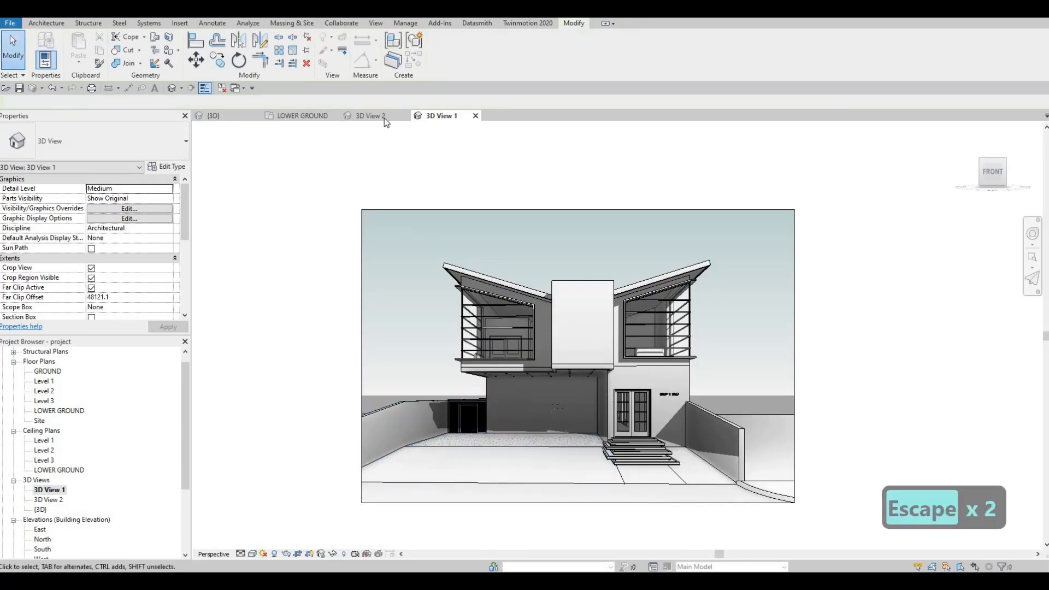
# In 3D View 2, extend the crop region upward above the roof and raise its lower edge toward the road.
pyautogui.click(383, 116)
pyautogui.click(535, 219)
pyautogui.moveTo(550, 219); pyautogui.dragTo(550, 181)
pyautogui.moveTo(547, 473); pyautogui.dragTo(547, 439)
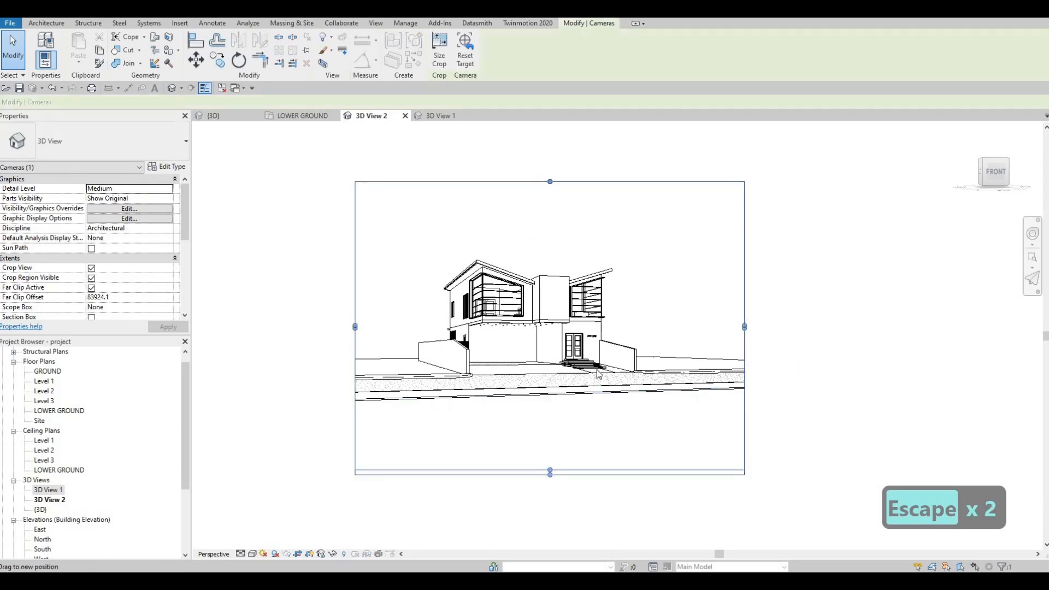
pyautogui.press('Escape')
# Rotate the 3D View 2 camera to a more frontal angle on the house and select the view's crop region.
pyautogui.scroll(1, 598, 370)
pyautogui.scroll(4, 633, 339)
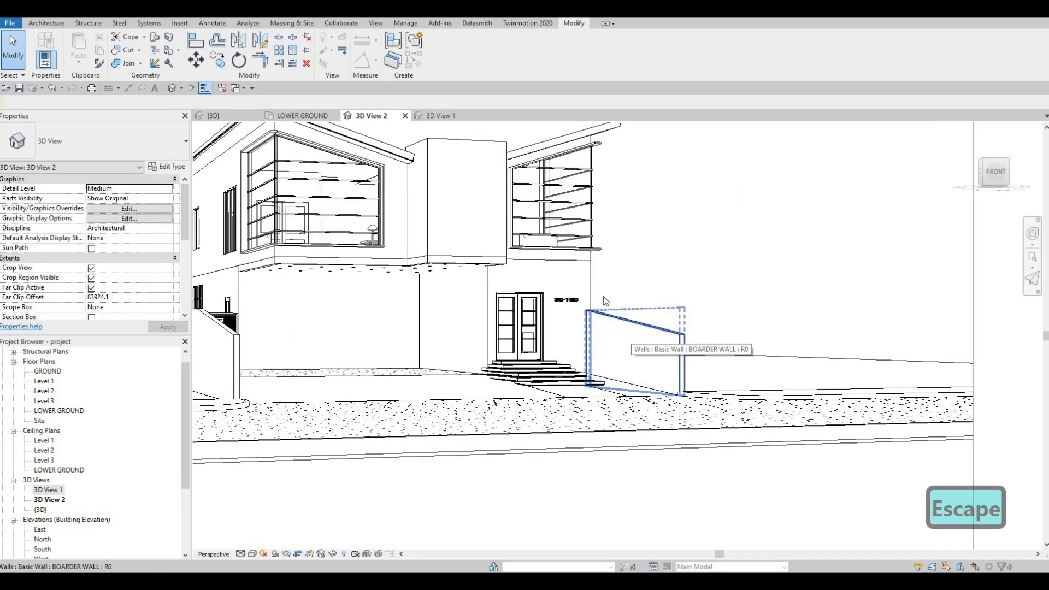
pyautogui.press('Escape')
pyautogui.scroll(-3, 582, 352)
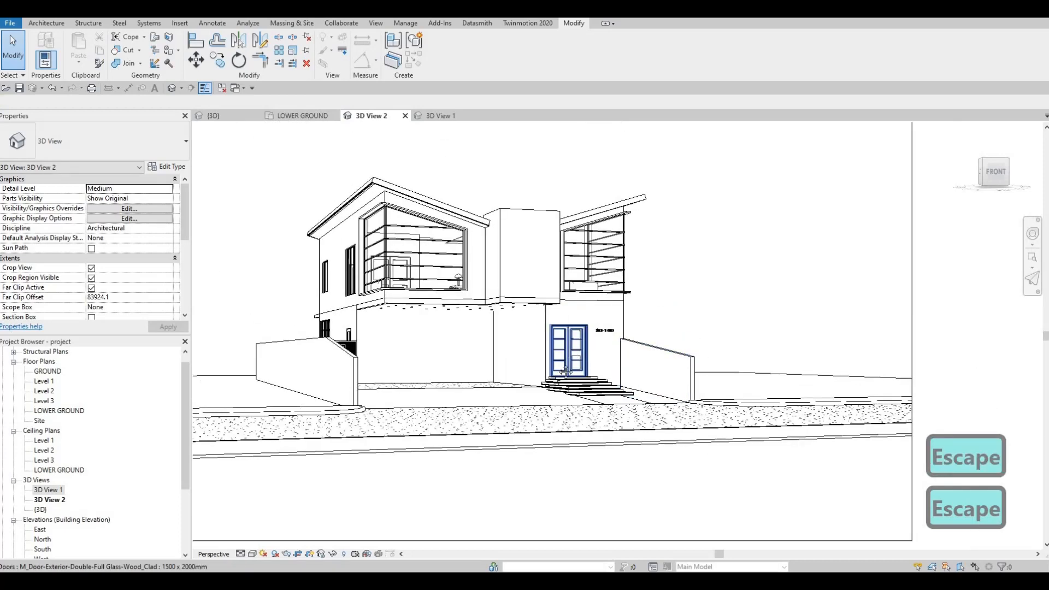
pyautogui.keyDown('shift'); pyautogui.moveTo(543, 378); pyautogui.dragTo(468, 384, button='middle'); pyautogui.keyUp('shift')
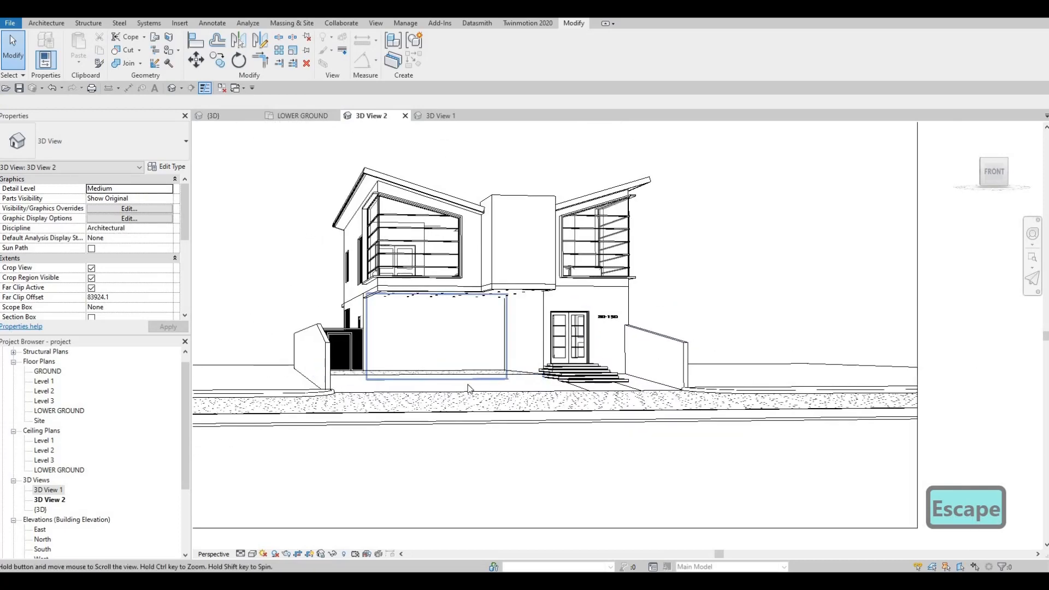
pyautogui.scroll(-2, 306, 358)
pyautogui.click(294, 351)
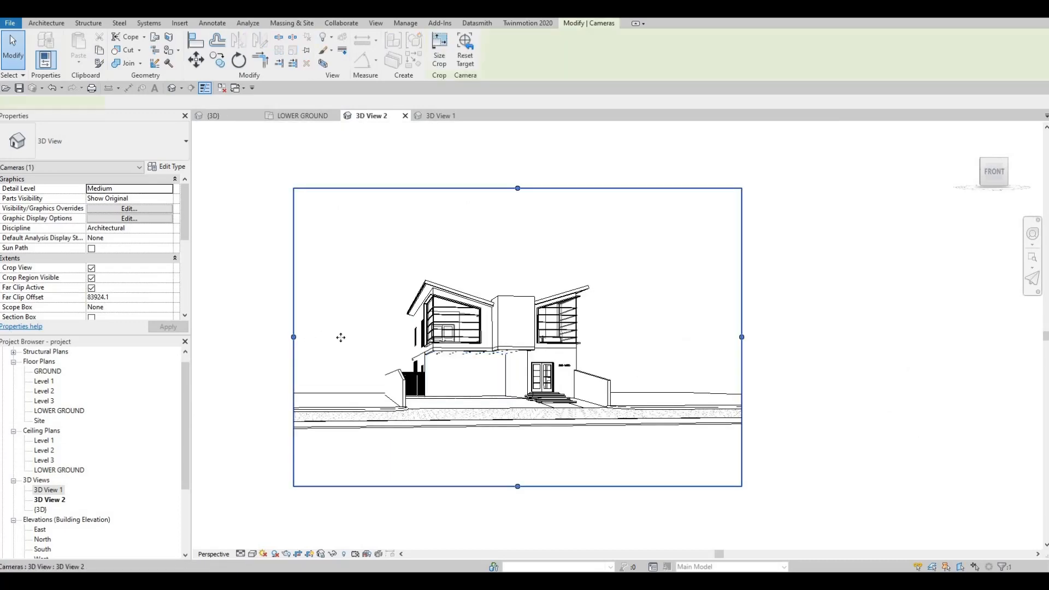
# Reframe the house by trimming the crop region below the road and beside the entrance, and widening it on the garage side.
pyautogui.scroll(5, 415, 385)
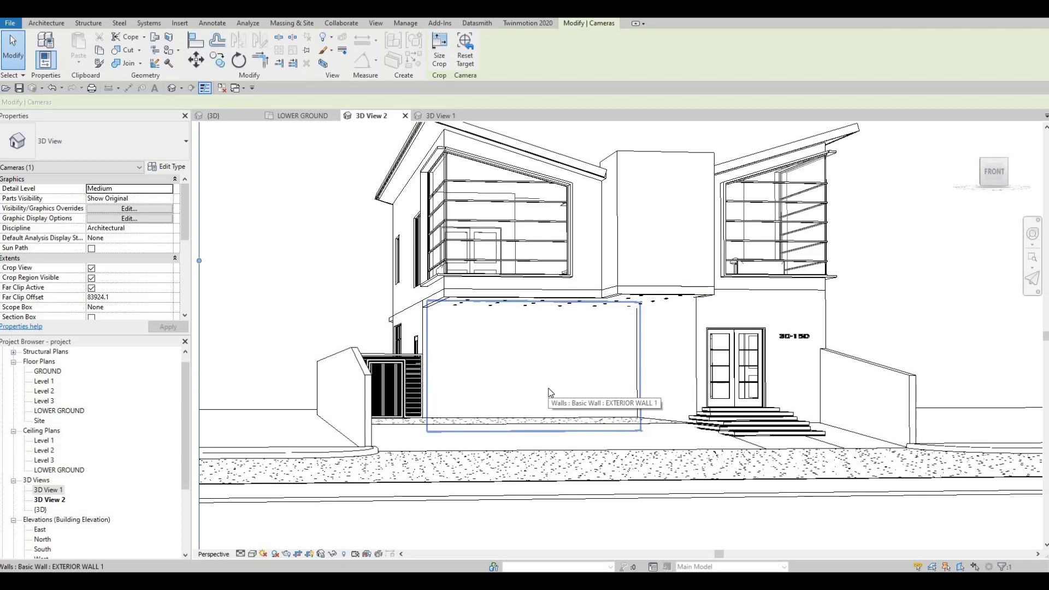
pyautogui.scroll(-4, 641, 358)
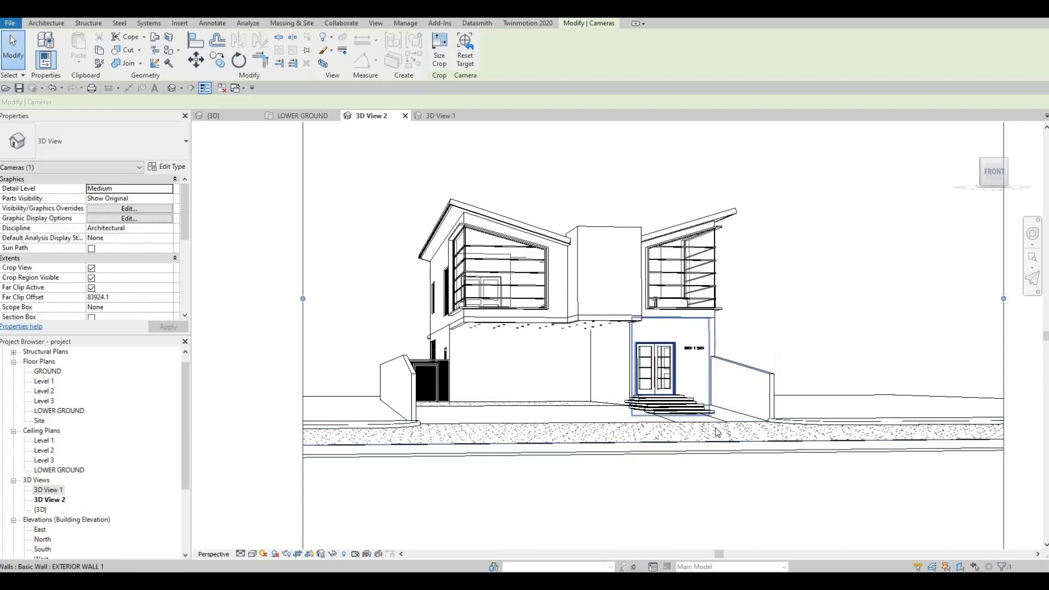
pyautogui.scroll(-2, 717, 431)
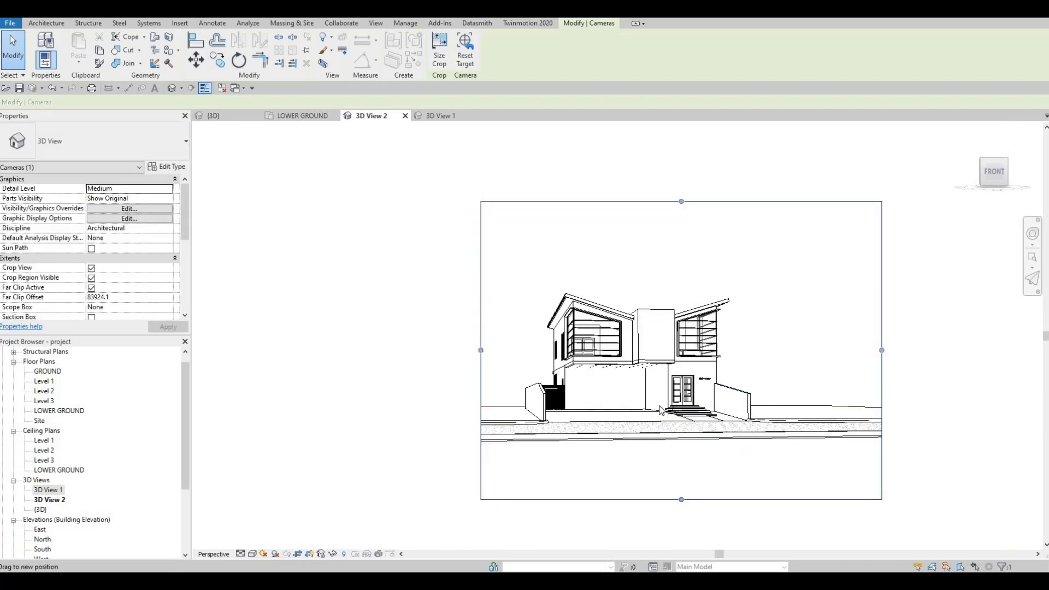
pyautogui.moveTo(681, 499); pyautogui.dragTo(680, 479)
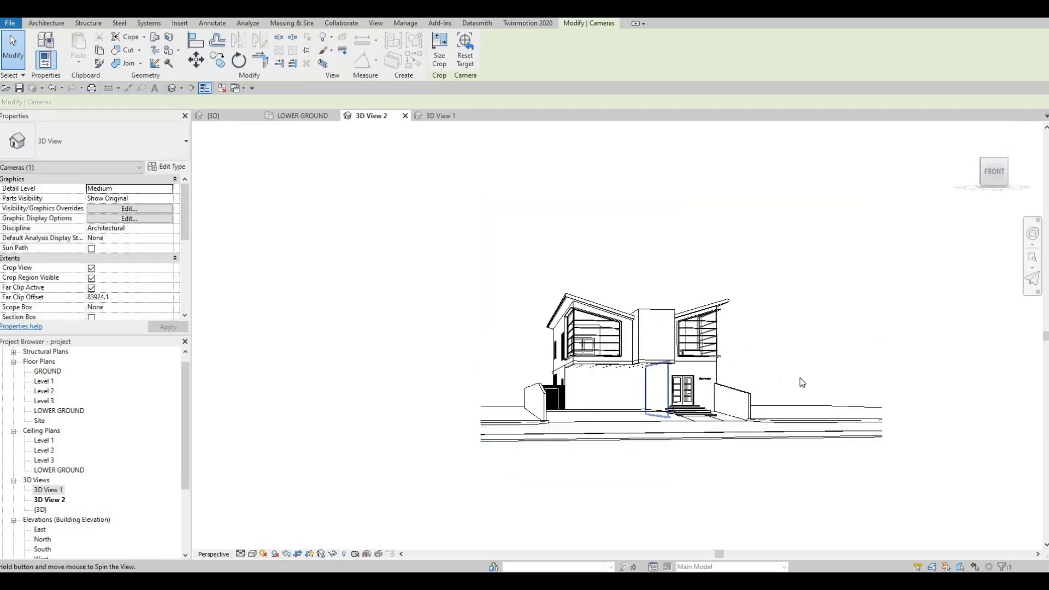
pyautogui.moveTo(880, 339); pyautogui.dragTo(824, 340)
pyautogui.moveTo(480, 340); pyautogui.dragTo(455, 341)
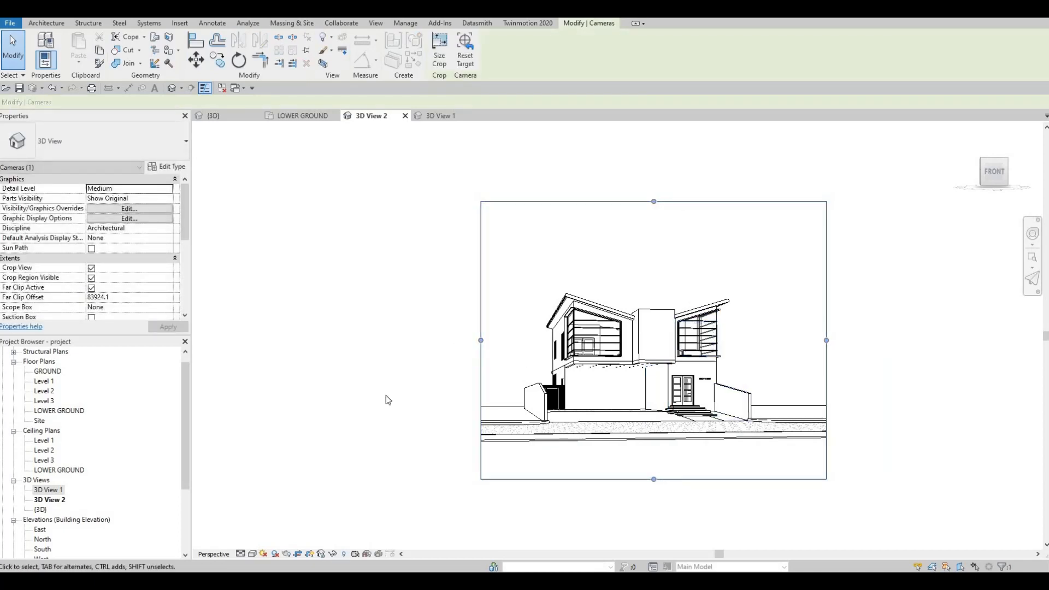
# Set 3D View 2's visual style to Hidden Line and turn its shadows on.
pyautogui.click(252, 553)
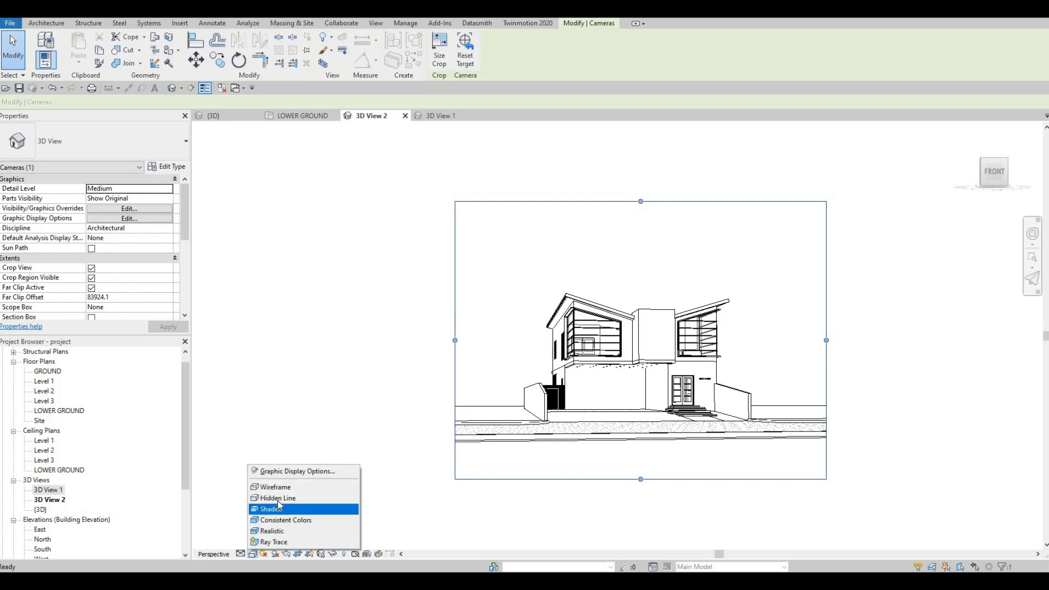
pyautogui.click(276, 498)
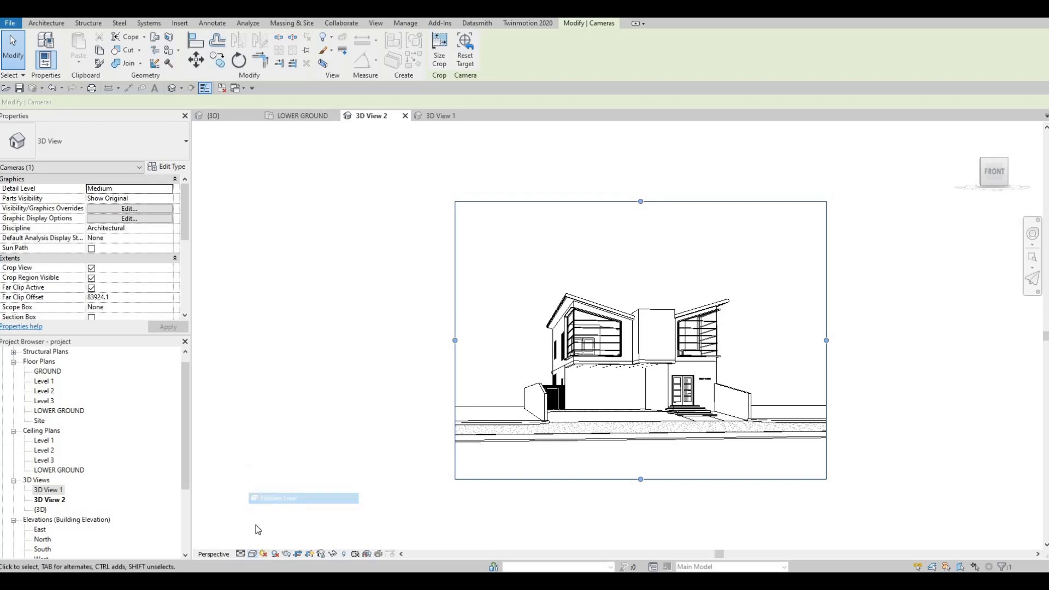
pyautogui.click(274, 554)
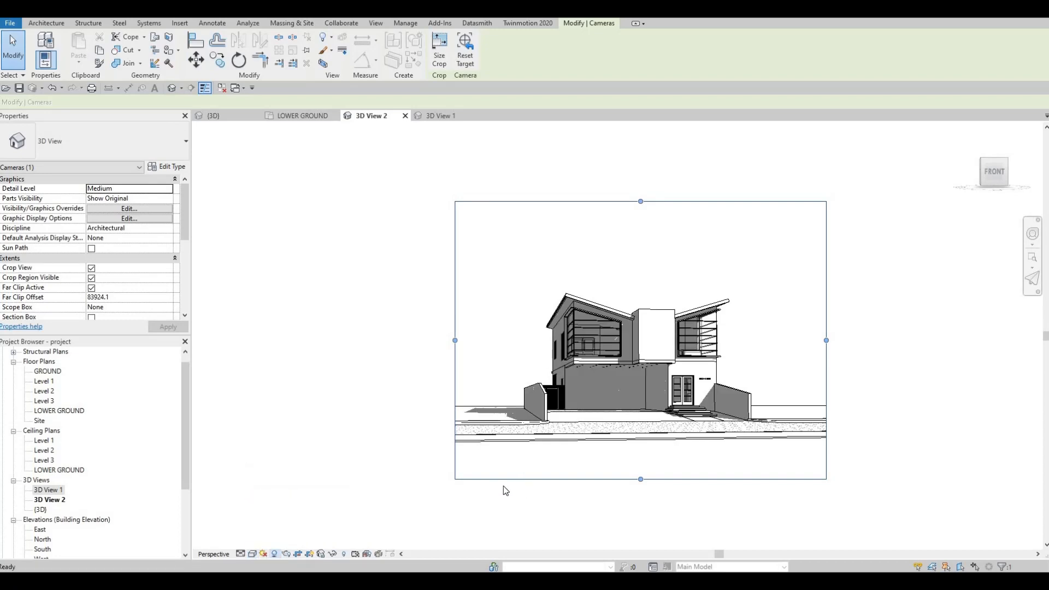
# Set 3D View 2's background to Gradient in the Graphic Display Options and apply it.
pyautogui.scroll(3, 552, 409)
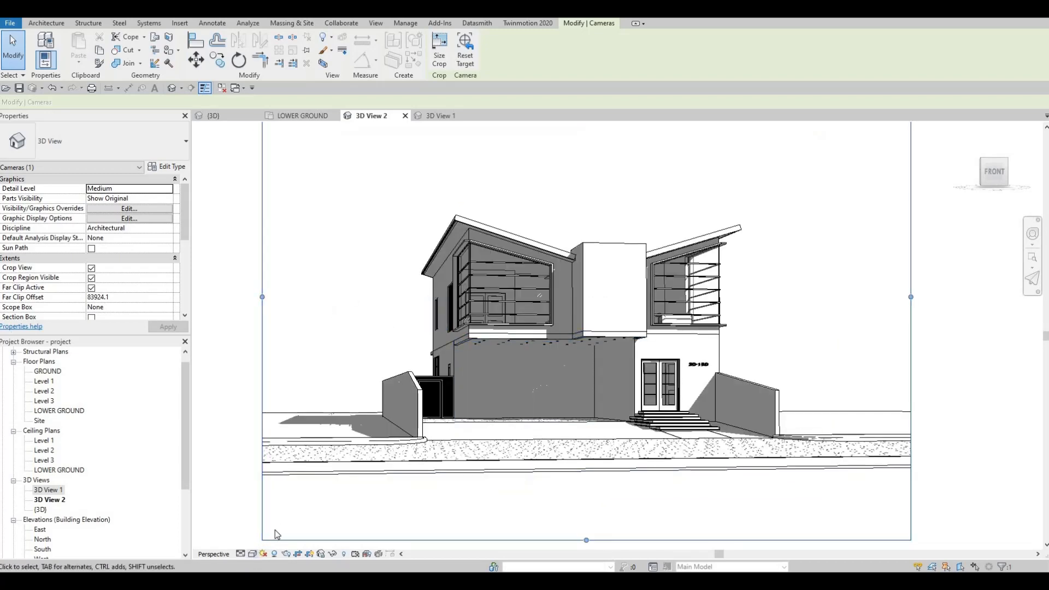
pyautogui.click(252, 553)
pyautogui.click(279, 471)
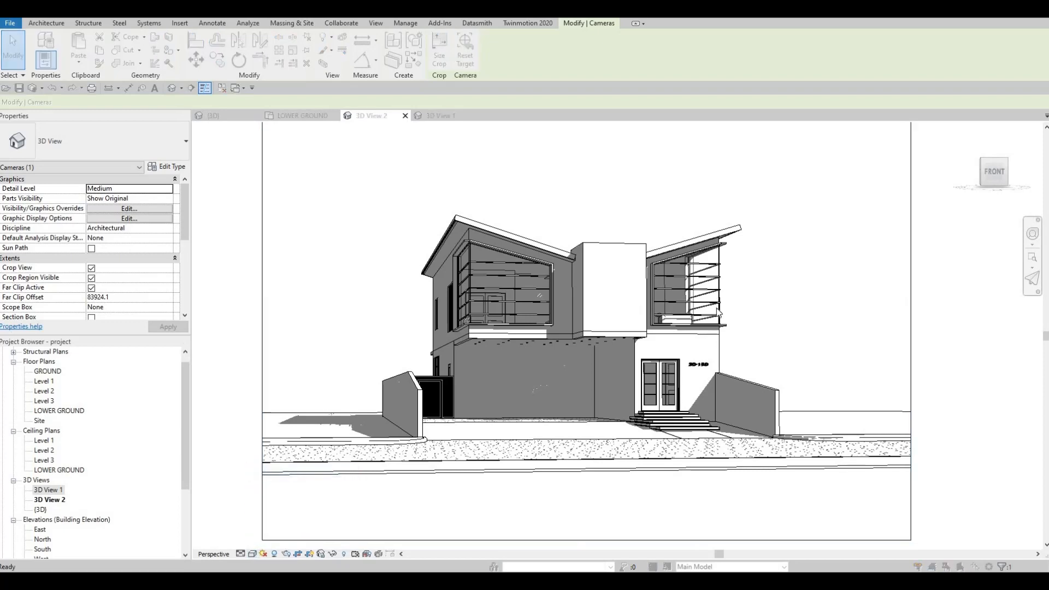
pyautogui.click(764, 334)
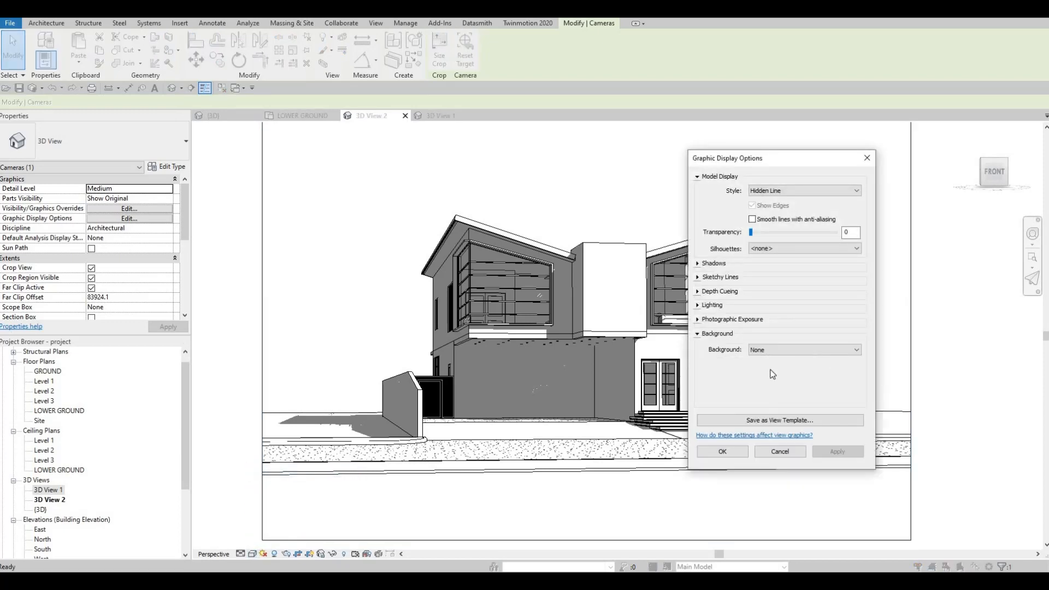
pyautogui.click(803, 349)
pyautogui.click(770, 374)
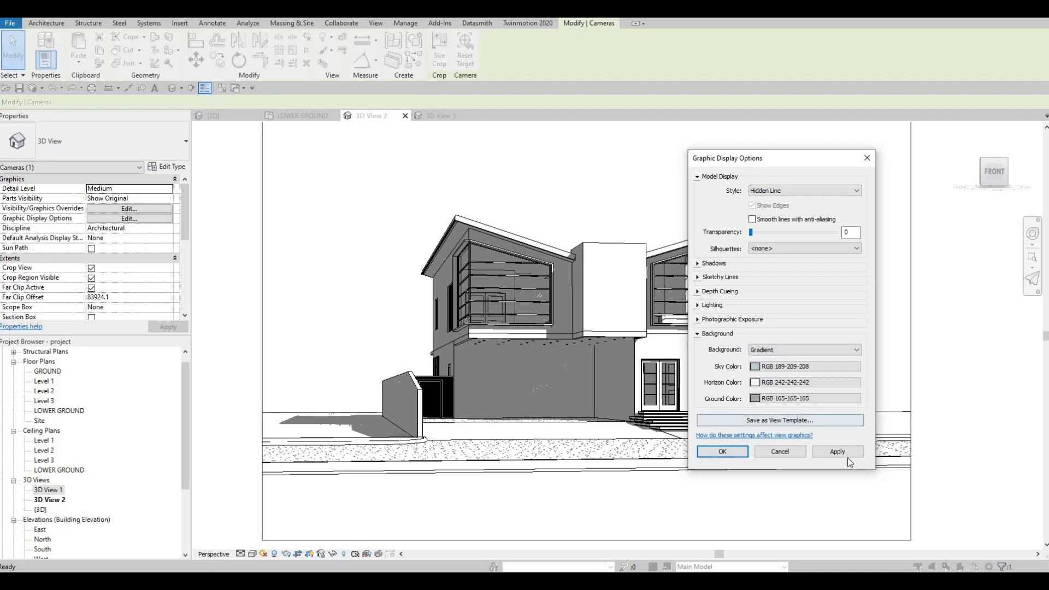
pyautogui.click(821, 449)
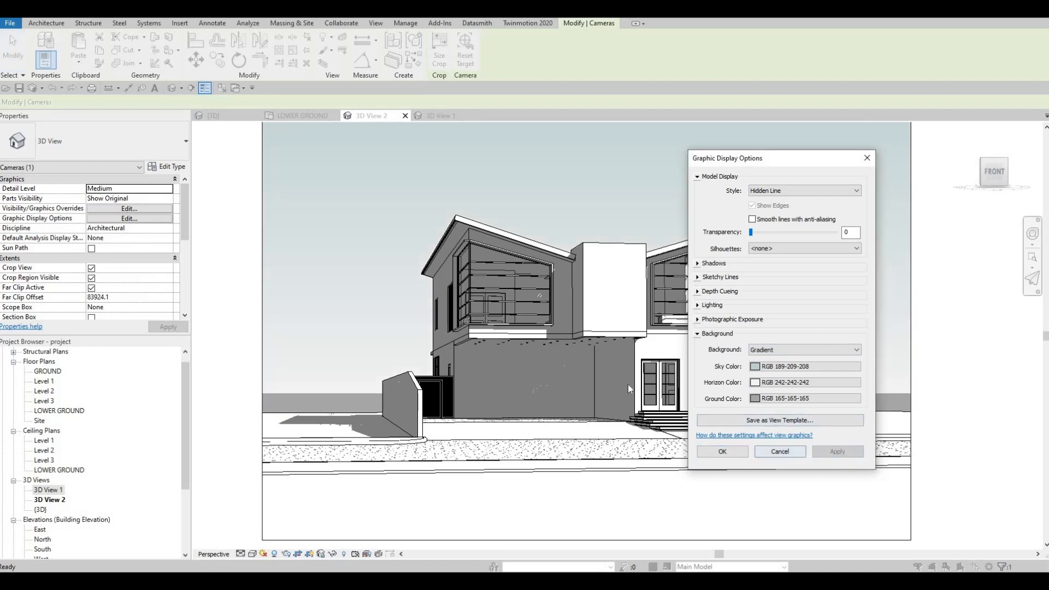
pyautogui.scroll(-3, 605, 375)
pyautogui.scroll(2, 580, 367)
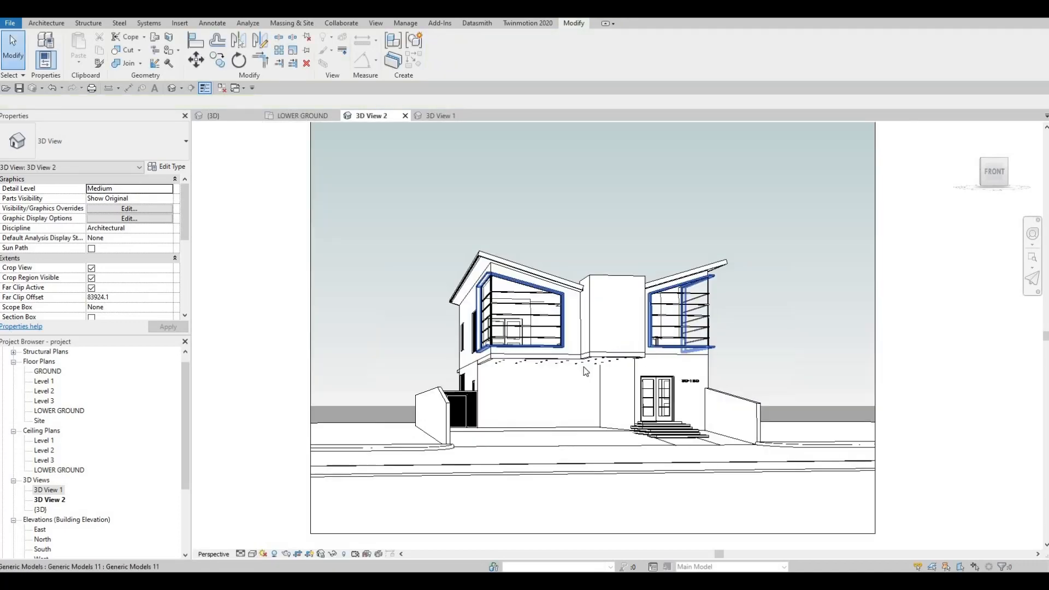
# Change 3D View 2's visual style to Realistic.
pyautogui.scroll(2, 583, 372)
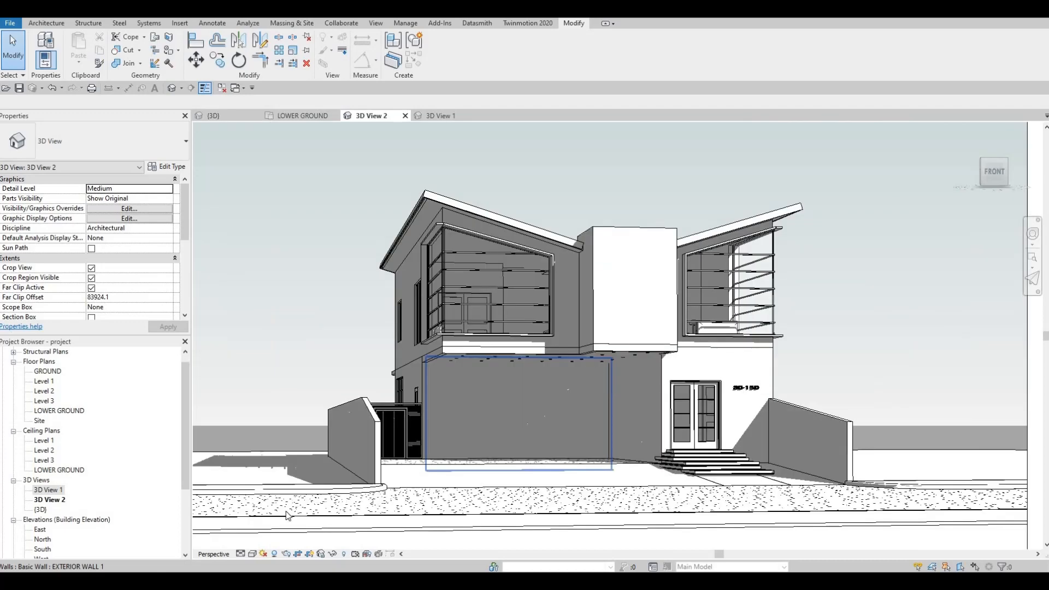
pyautogui.click(253, 553)
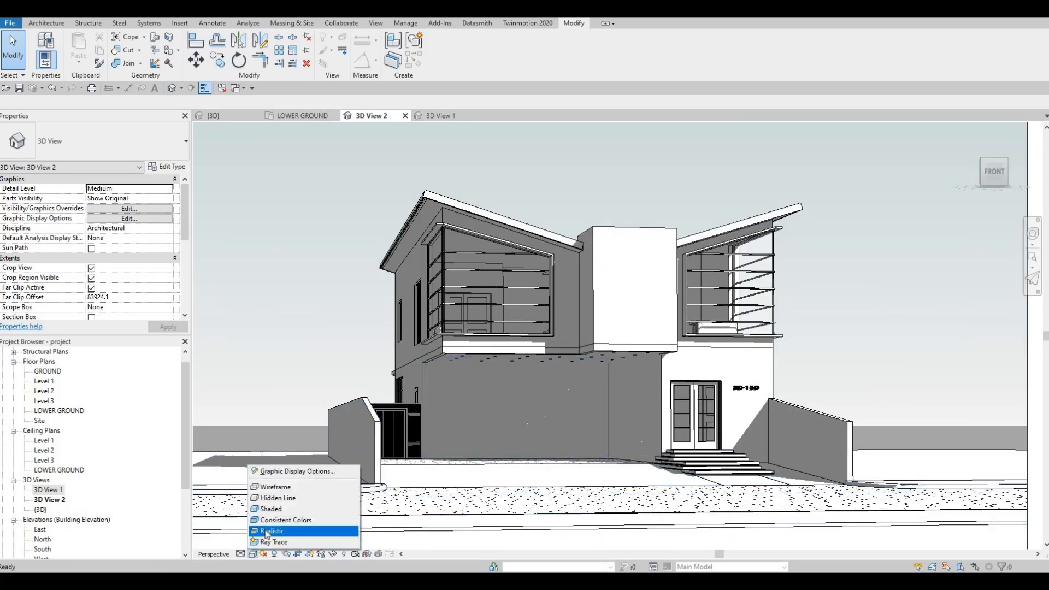
pyautogui.click(267, 531)
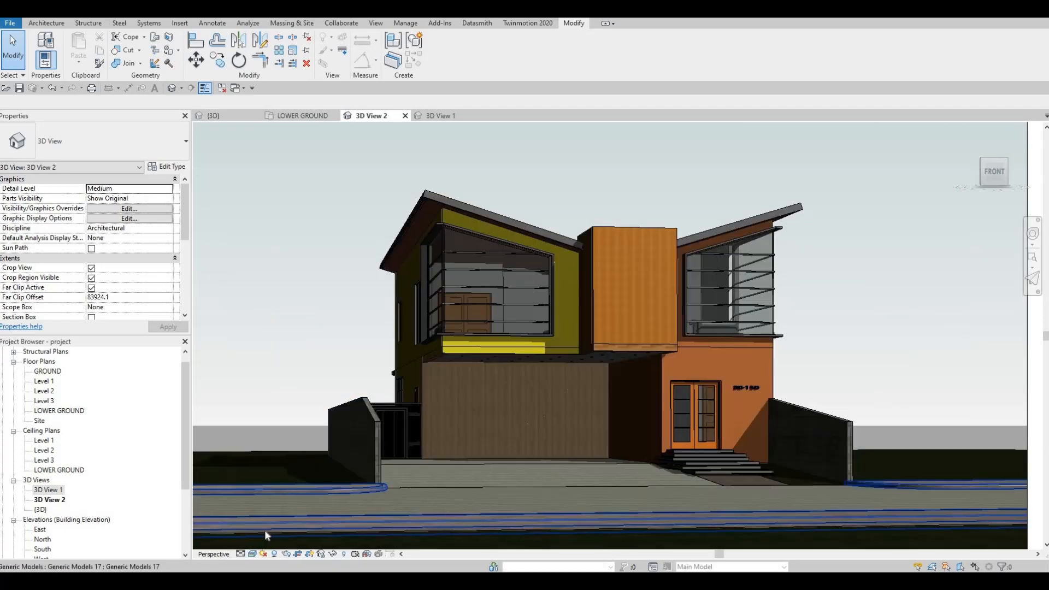
# Change 3D View 2's visual style to Hidden Line and check the house with its shadows.
pyautogui.click(252, 554)
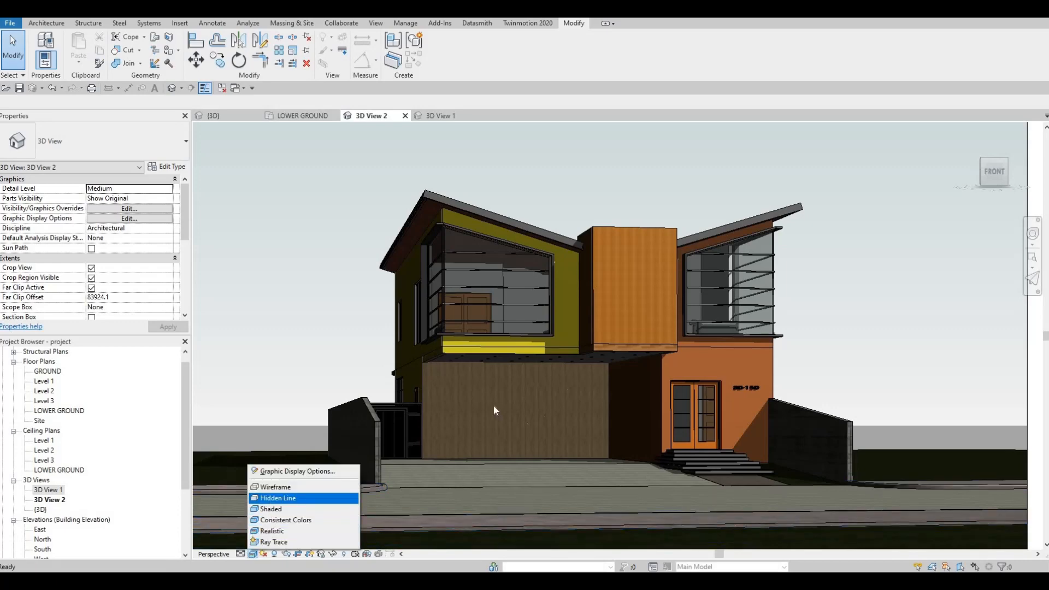
pyautogui.scroll(-2, 572, 396)
pyautogui.moveTo(707, 418); pyautogui.dragTo(610, 399, button='middle')
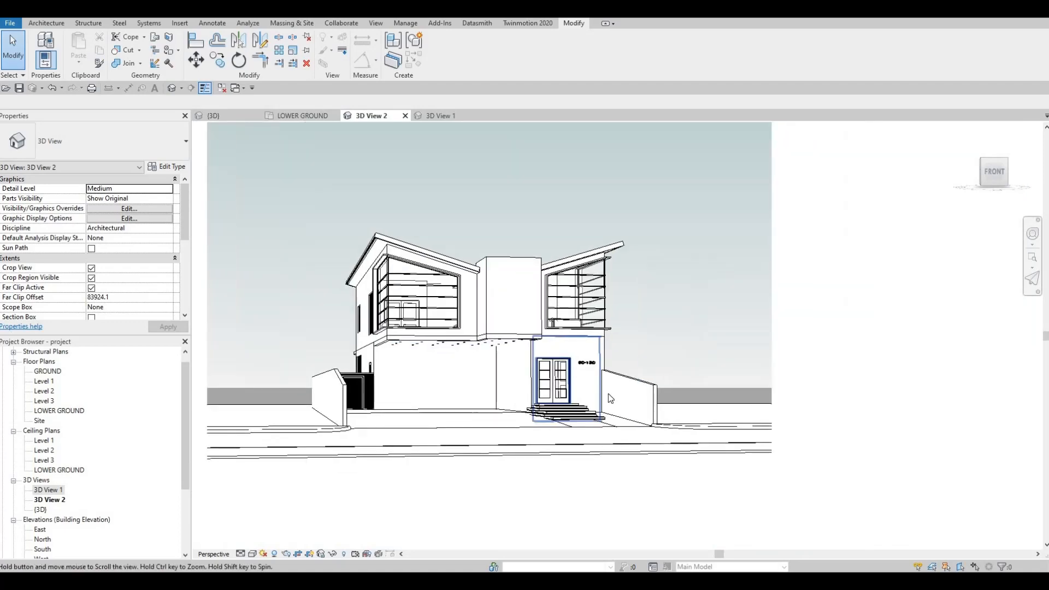
pyautogui.scroll(-4, 610, 398)
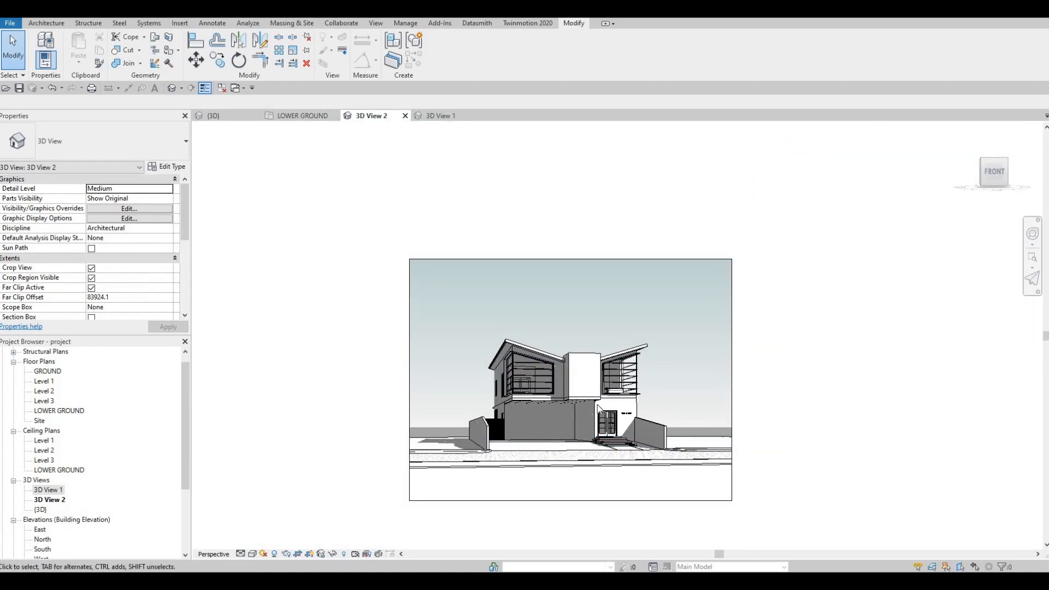
pyautogui.scroll(4, 598, 407)
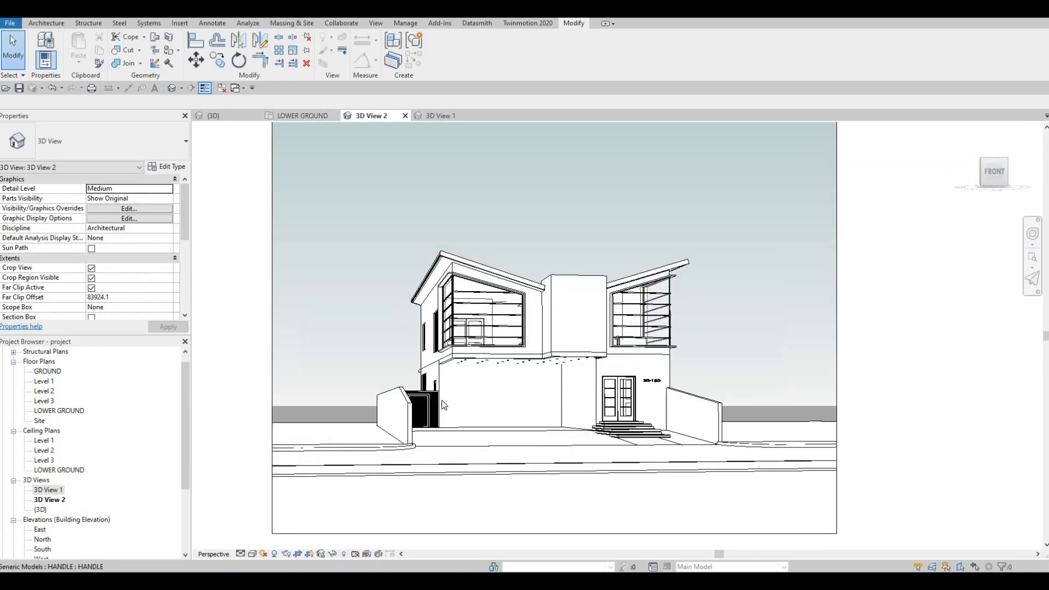
pyautogui.scroll(2, 443, 404)
pyautogui.scroll(-4, 629, 395)
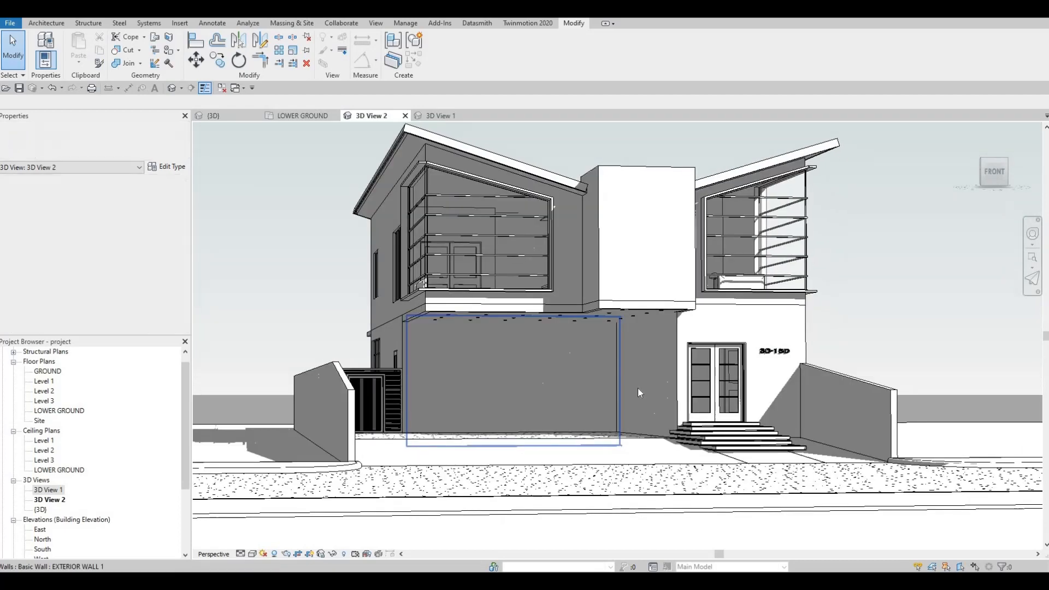
pyautogui.scroll(2, 625, 407)
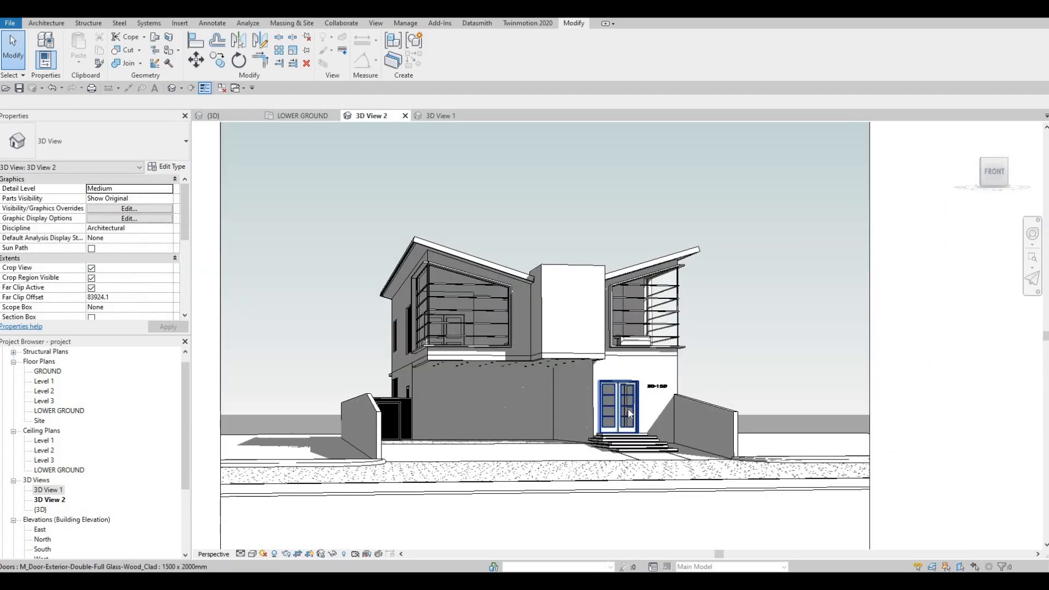
# Render 3D View 2 at Draft quality with the Exterior: Sun only scheme and the Sky: Few Clouds background.
pyautogui.scroll(-3, 640, 388)
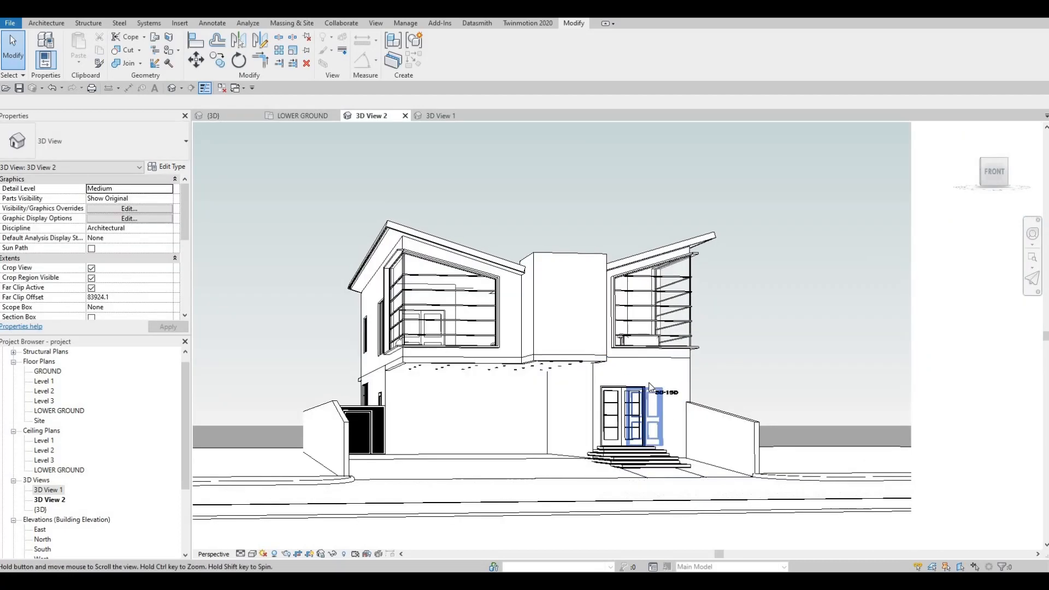
pyautogui.scroll(-1, 692, 386)
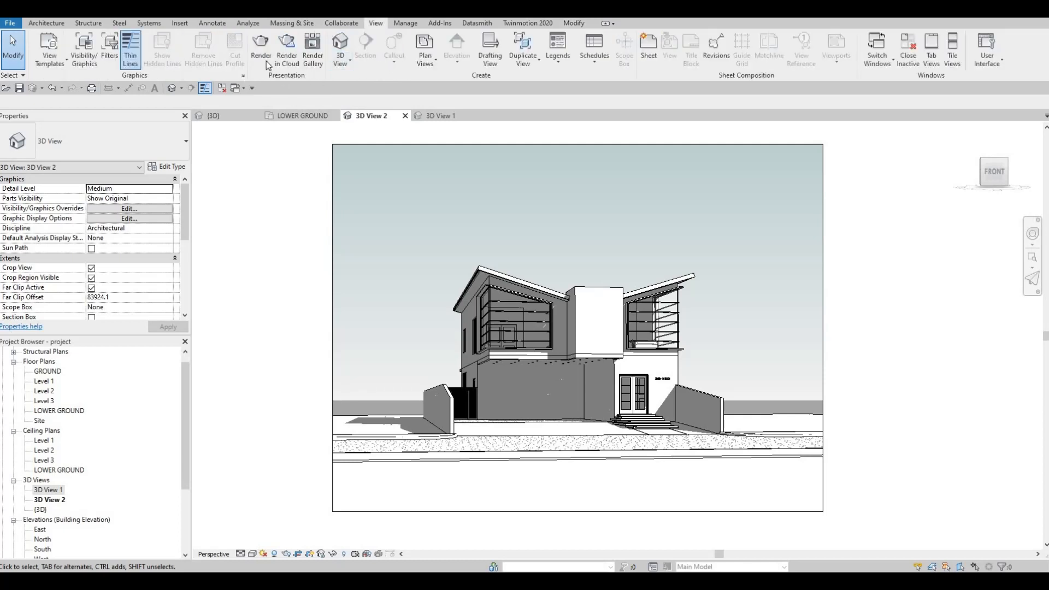
pyautogui.click(262, 60)
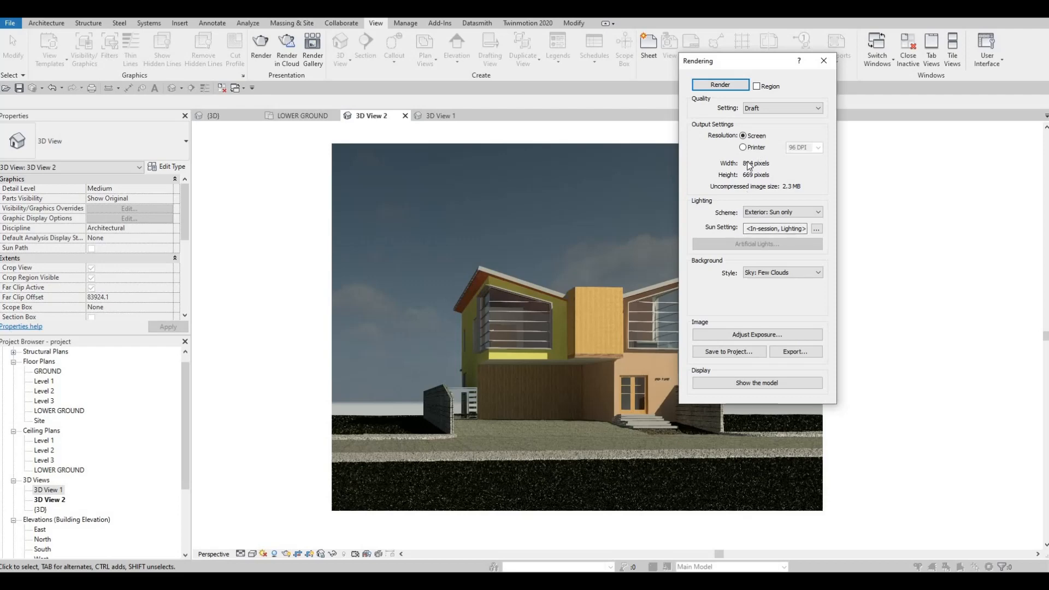
# Adjust the rendering's exposure value to 12.51, highlights to 0.37 and shadows to 0.74, and apply the changes.
pyautogui.click(743, 335)
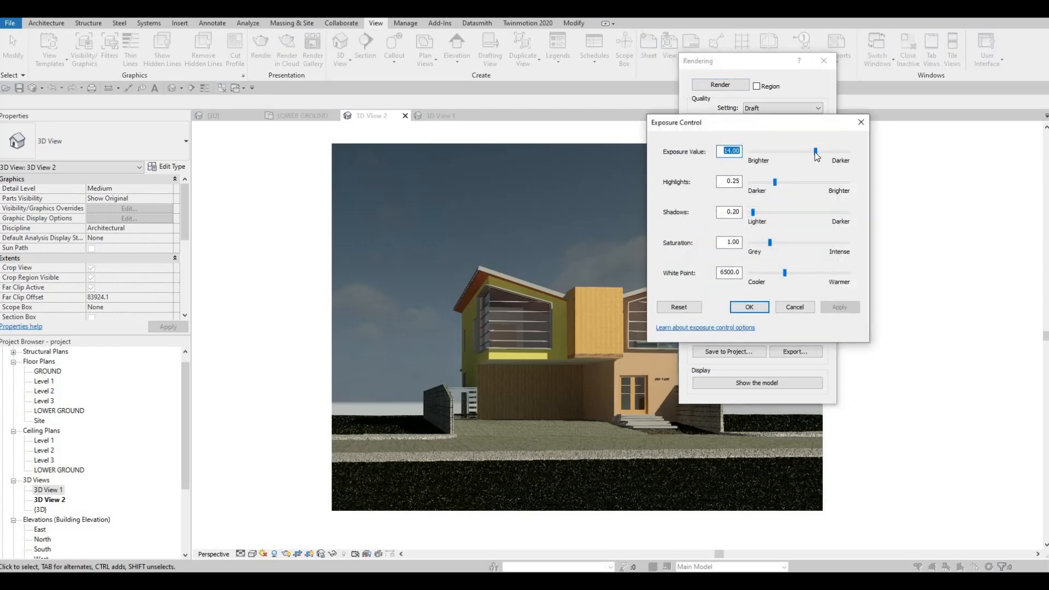
pyautogui.moveTo(815, 153); pyautogui.dragTo(811, 152)
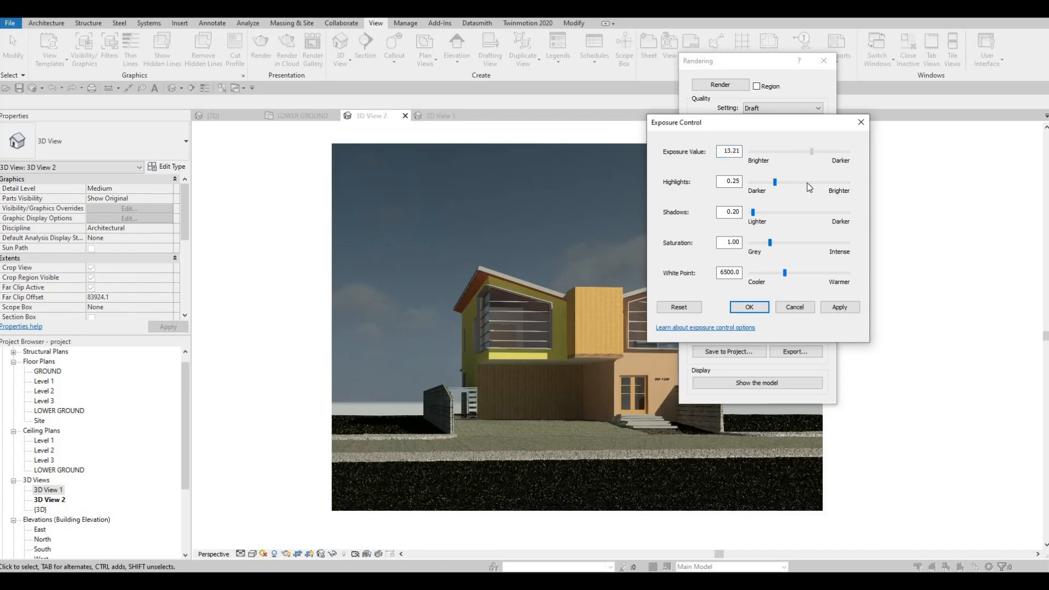
pyautogui.moveTo(810, 153); pyautogui.dragTo(807, 153)
pyautogui.moveTo(775, 183); pyautogui.dragTo(767, 219)
pyautogui.click(833, 307)
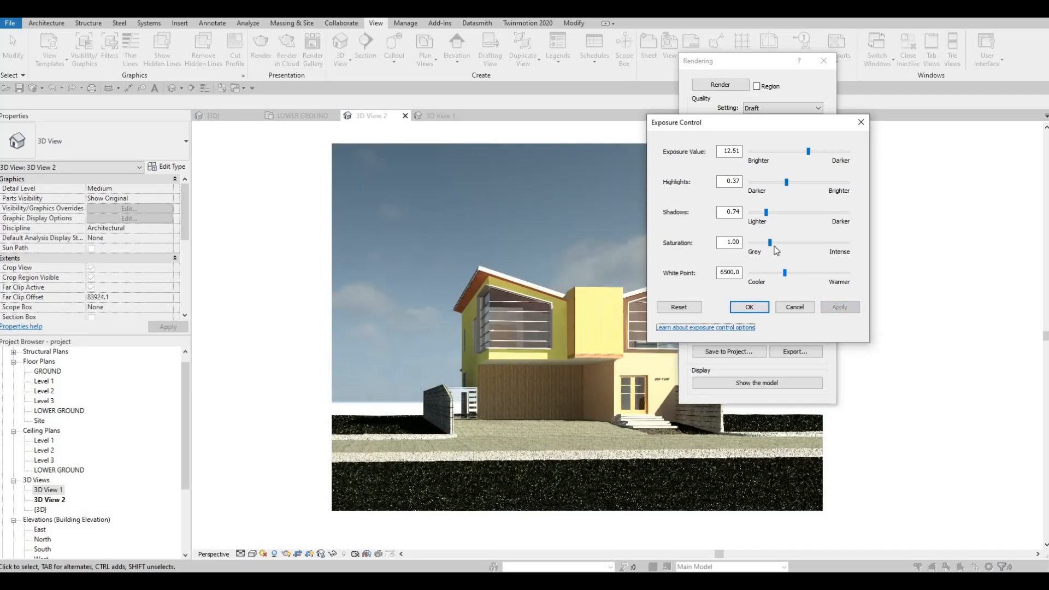
# Set the rendering's saturation to 1.35 and its white point to 7361.8, applying each change to the image.
pyautogui.click(782, 250)
pyautogui.click(828, 306)
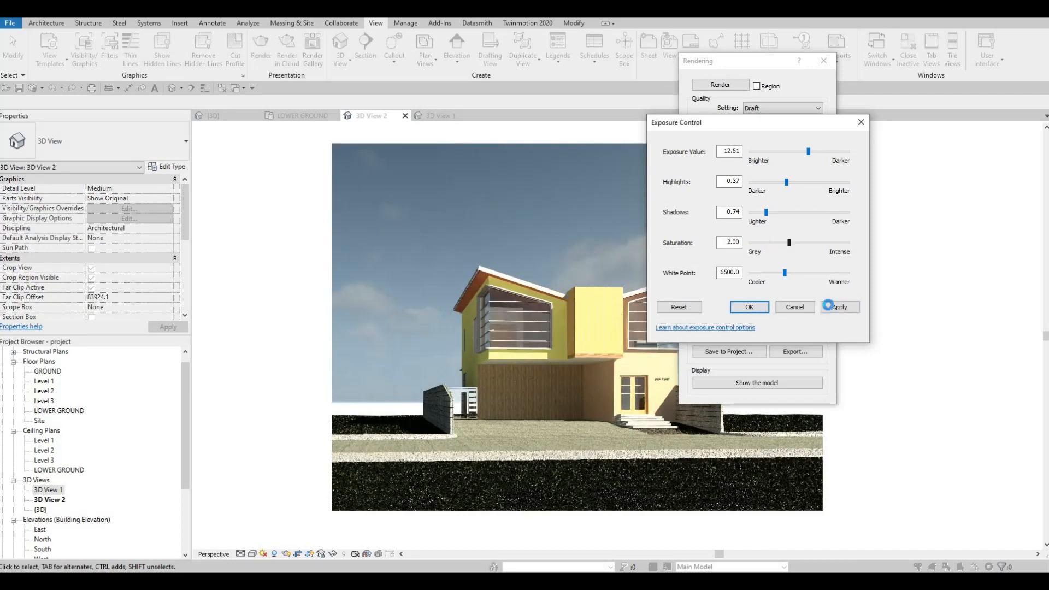
pyautogui.moveTo(789, 242); pyautogui.dragTo(776, 244)
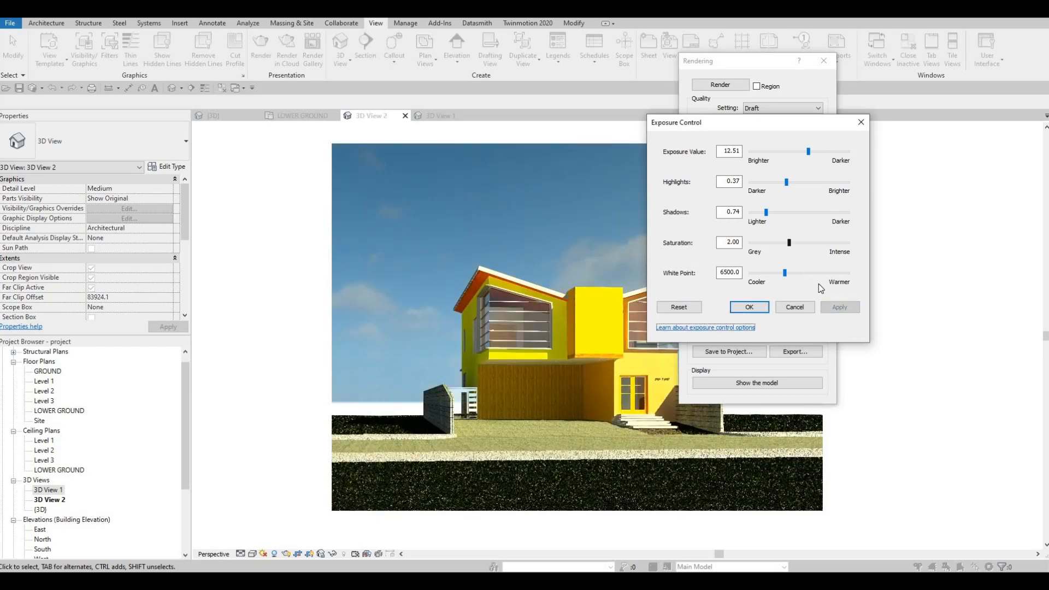
pyautogui.click(839, 307)
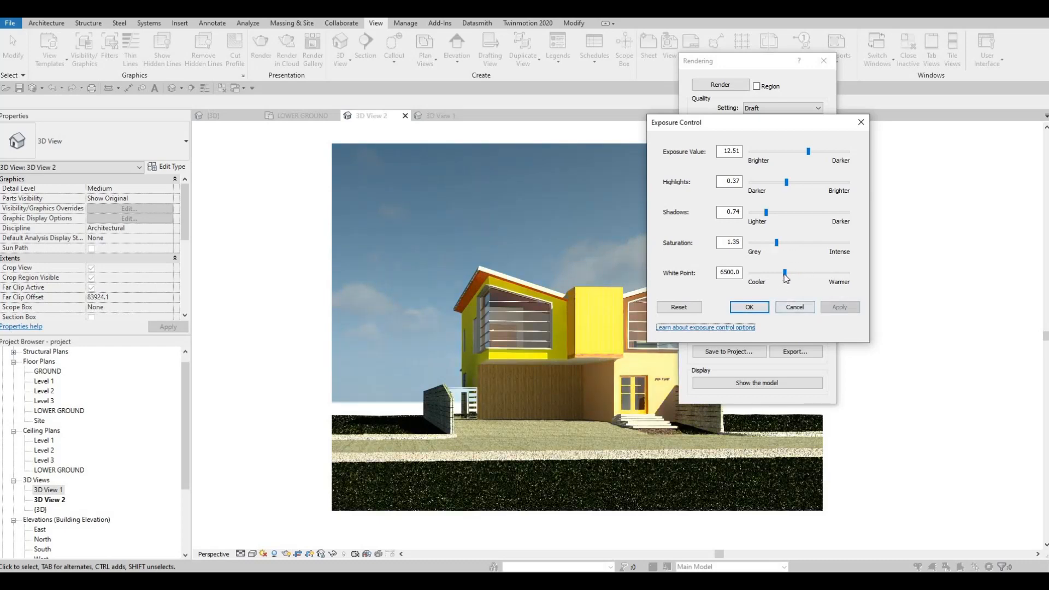
pyautogui.moveTo(783, 275); pyautogui.dragTo(818, 304)
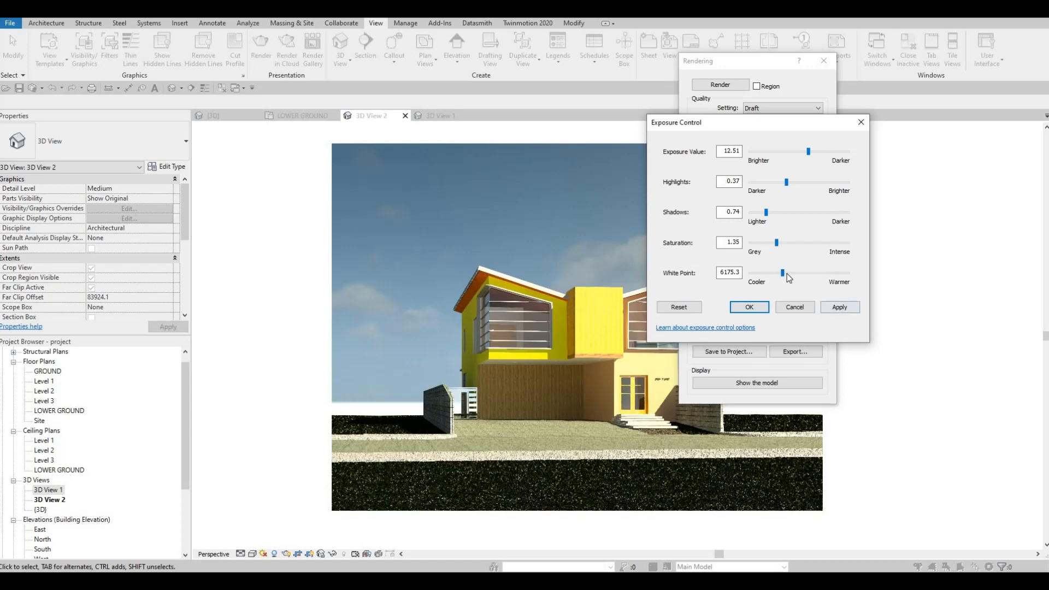
pyautogui.click(831, 308)
pyautogui.click(830, 306)
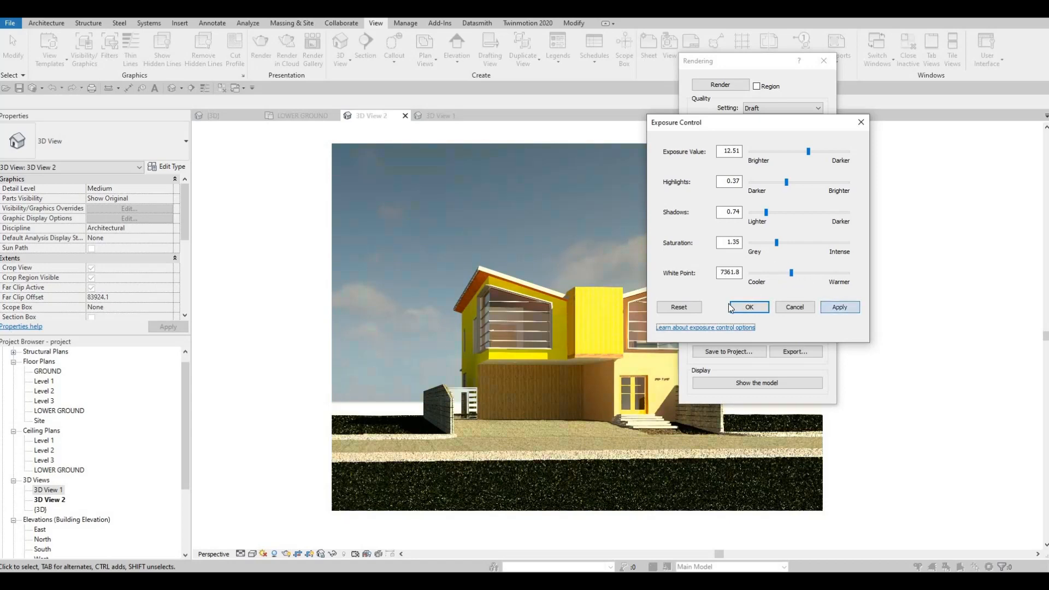
# Reset all exposure settings to their defaults and try exposure values of 12.98 and 12.03 on the rendering.
pyautogui.click(689, 310)
pyautogui.click(824, 308)
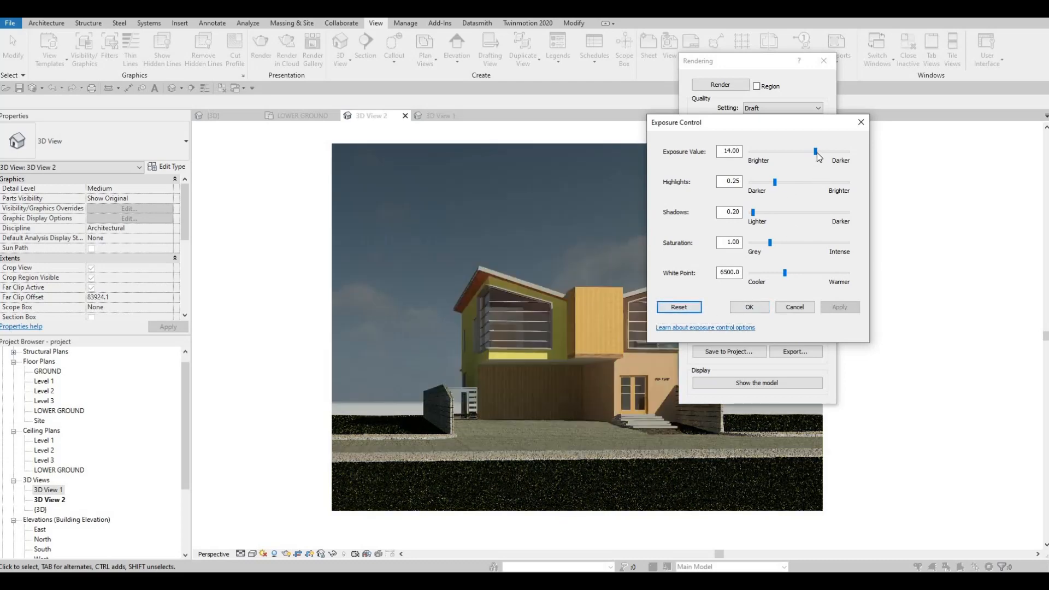
pyautogui.moveTo(818, 157); pyautogui.dragTo(813, 157)
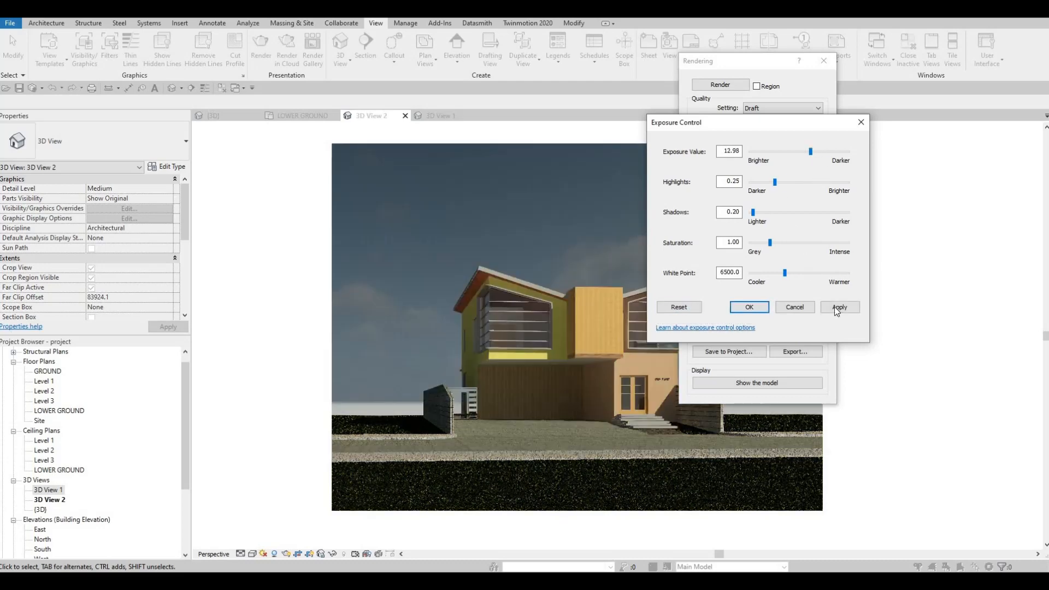
pyautogui.click(839, 307)
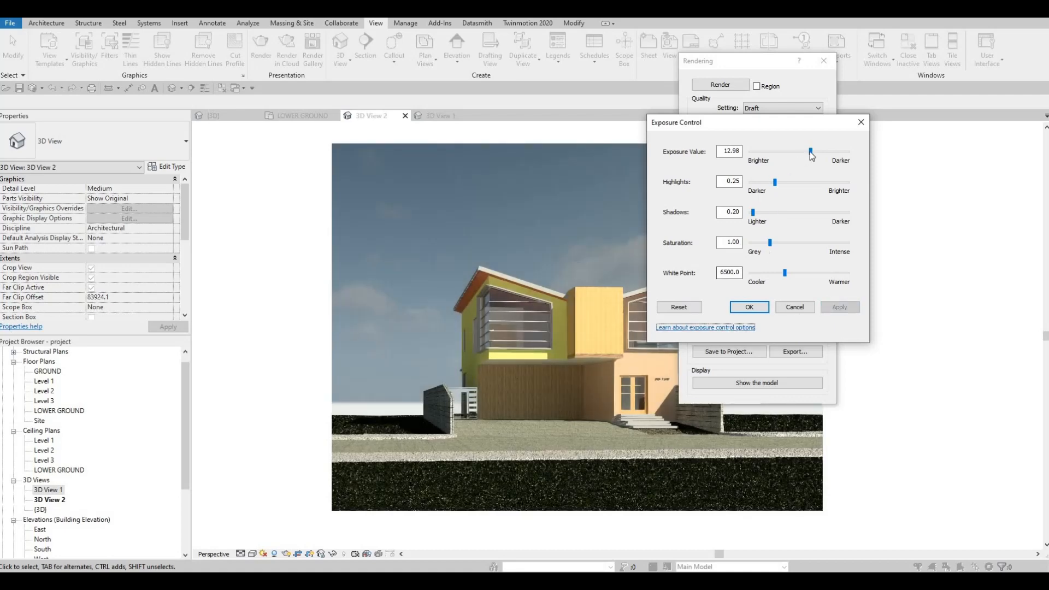
pyautogui.moveTo(811, 153); pyautogui.dragTo(806, 153)
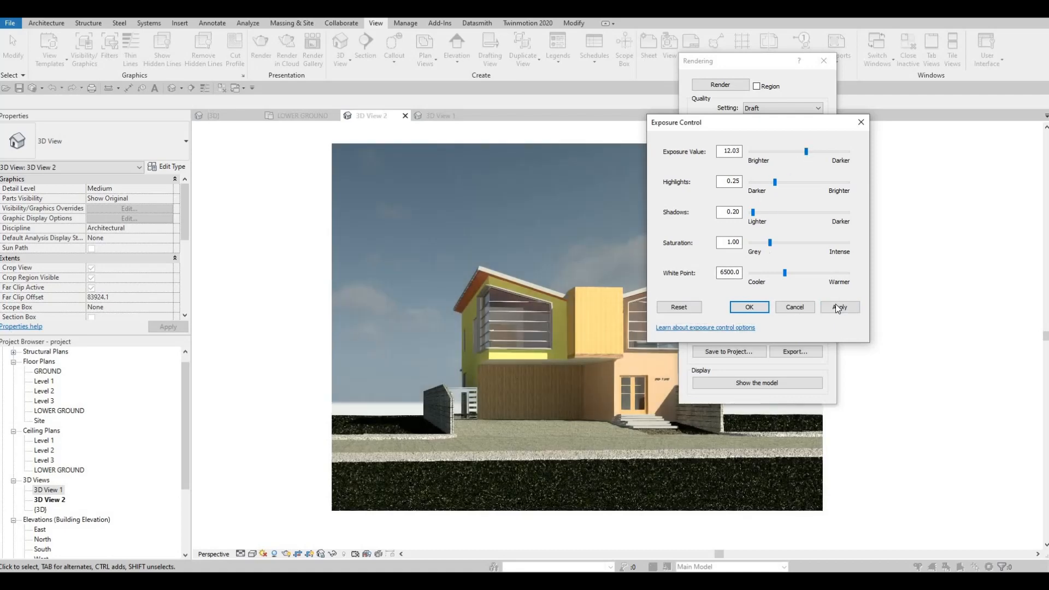
pyautogui.click(839, 307)
# Set the rendering's exposure value to 13.33, apply it and accept the exposure settings.
pyautogui.moveTo(807, 153); pyautogui.dragTo(825, 152)
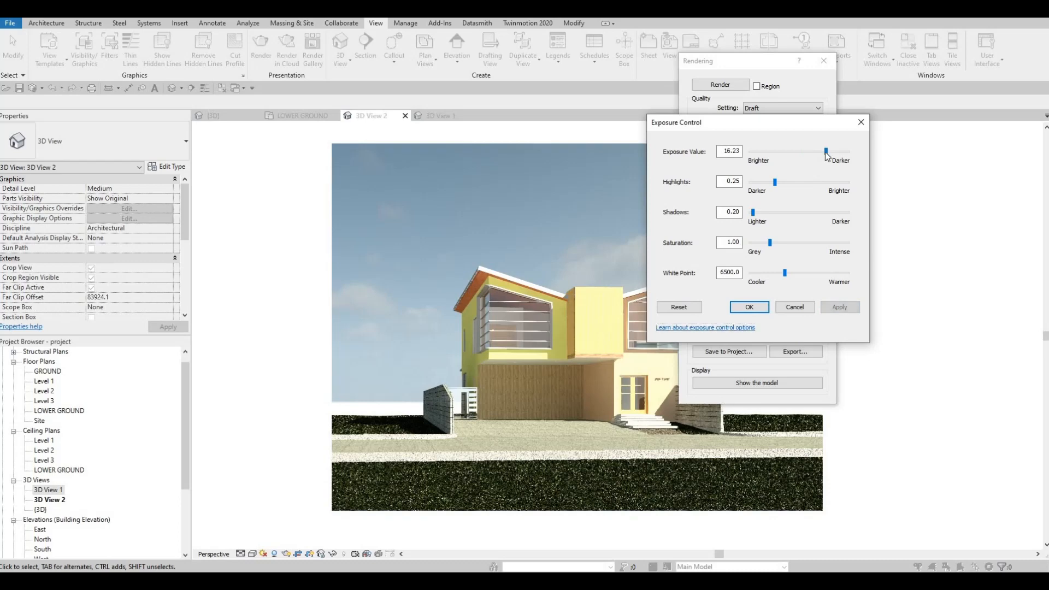
pyautogui.click(819, 153)
pyautogui.click(836, 307)
pyautogui.click(815, 154)
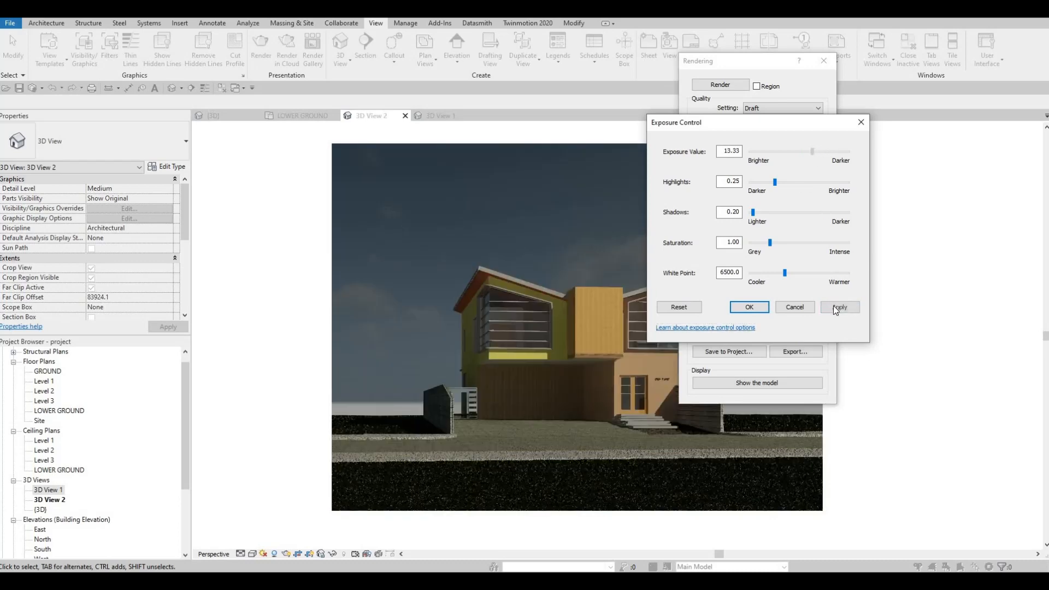
pyautogui.click(835, 309)
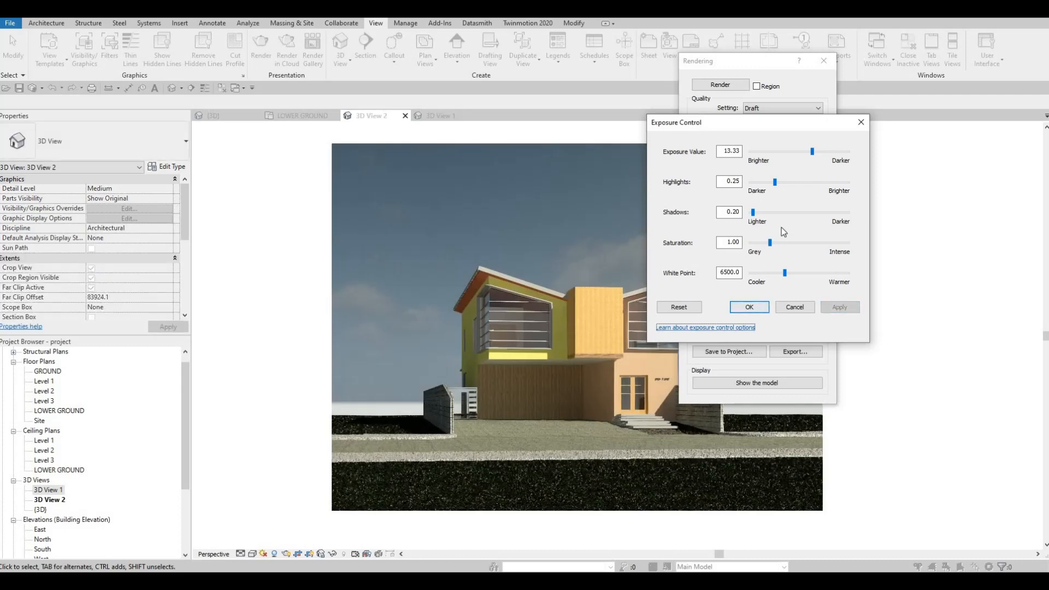
pyautogui.click(749, 307)
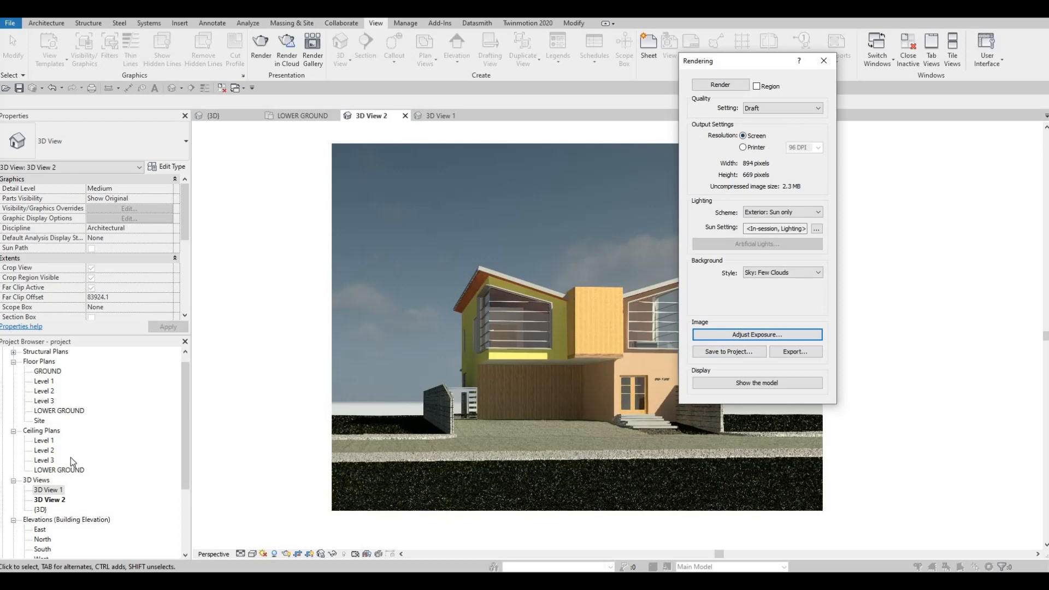
# Save the rendered image into the project under the suggested name and expand the Renderings branch of the project browser.
pyautogui.scroll(-3, 72, 503)
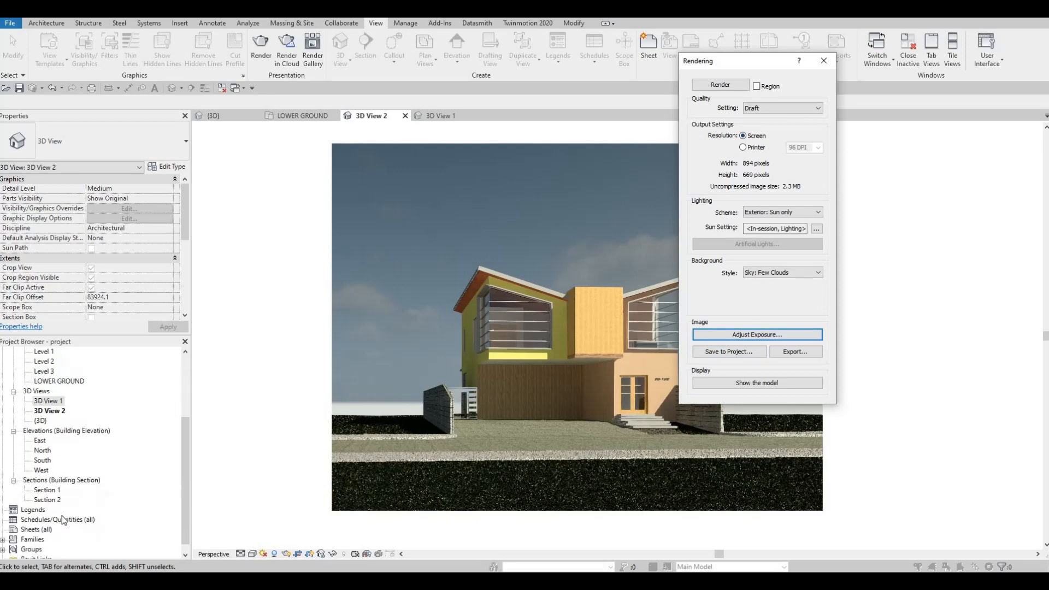
pyautogui.scroll(3, 63, 519)
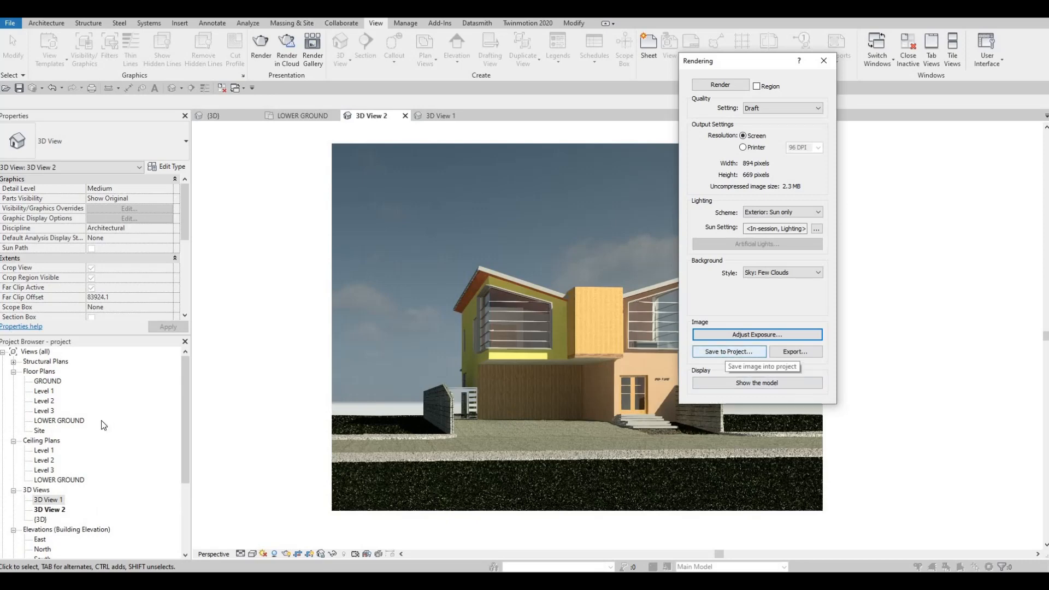
pyautogui.click(728, 352)
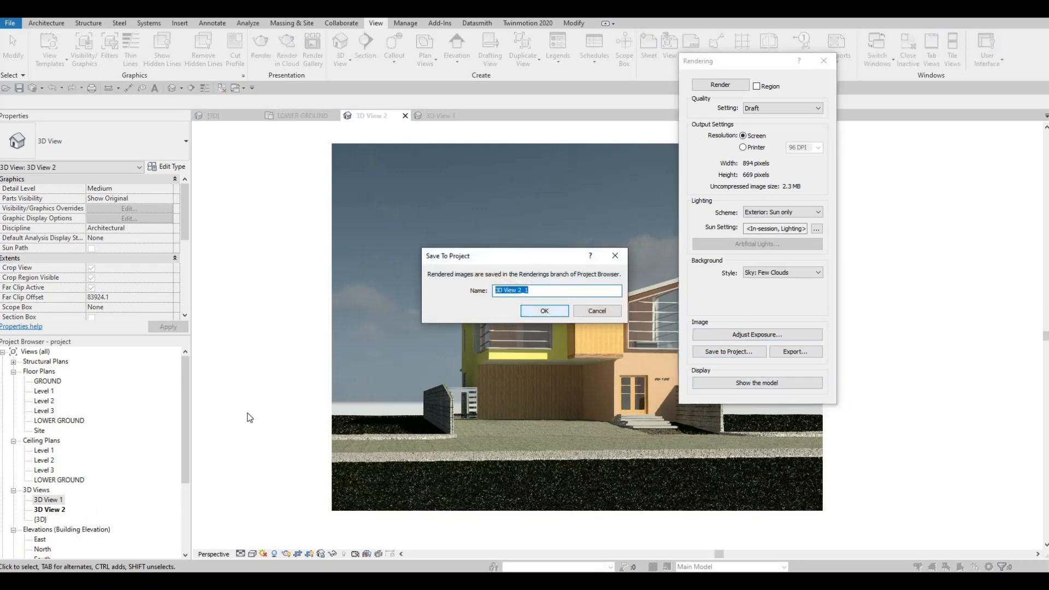
pyautogui.click(545, 311)
pyautogui.scroll(-1, 68, 475)
pyautogui.scroll(-3, 55, 487)
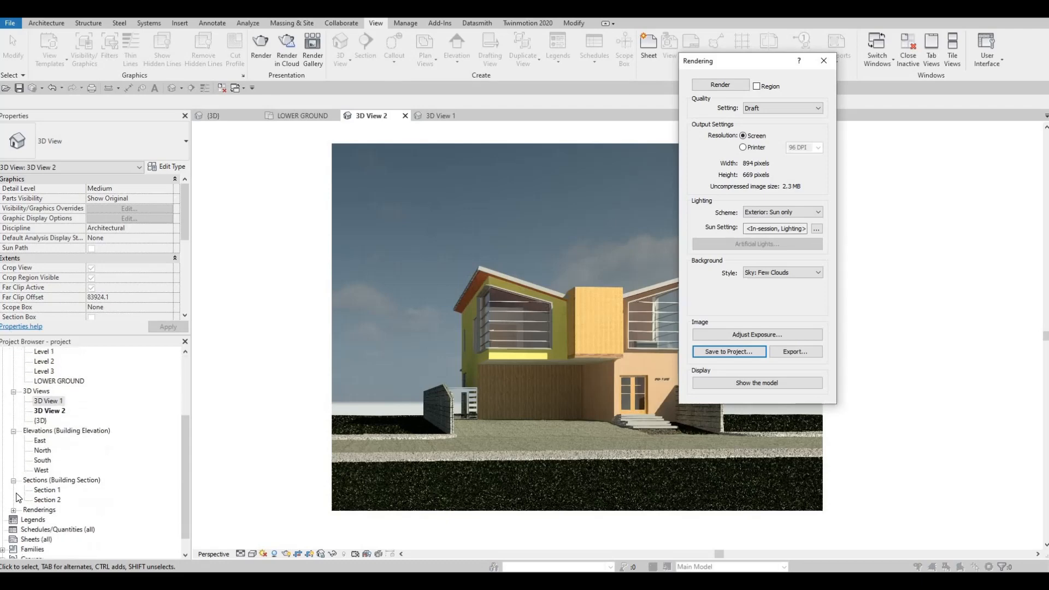
pyautogui.doubleClick(33, 492)
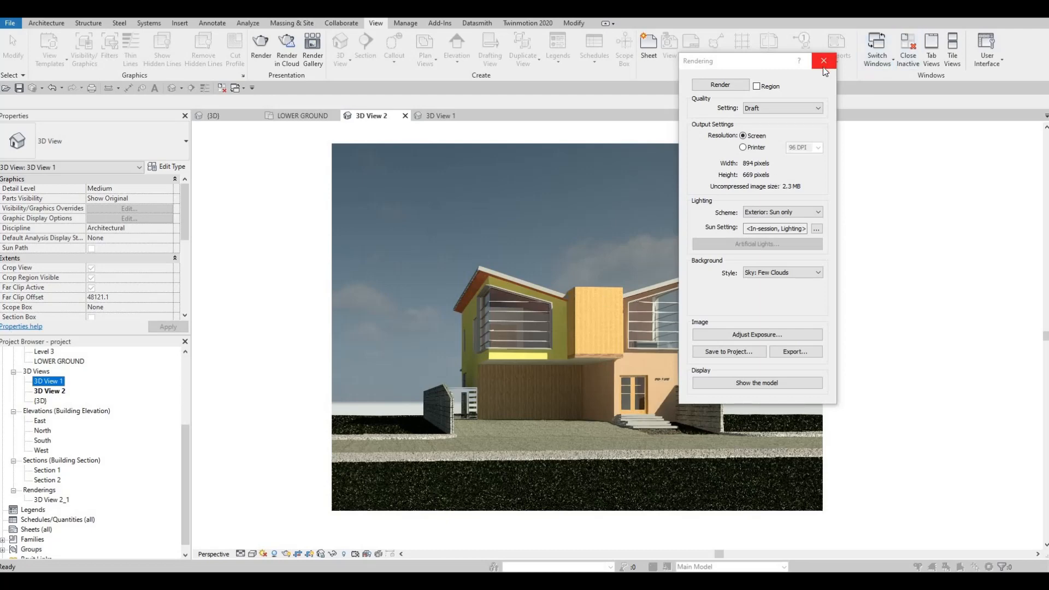
pyautogui.press('F1')
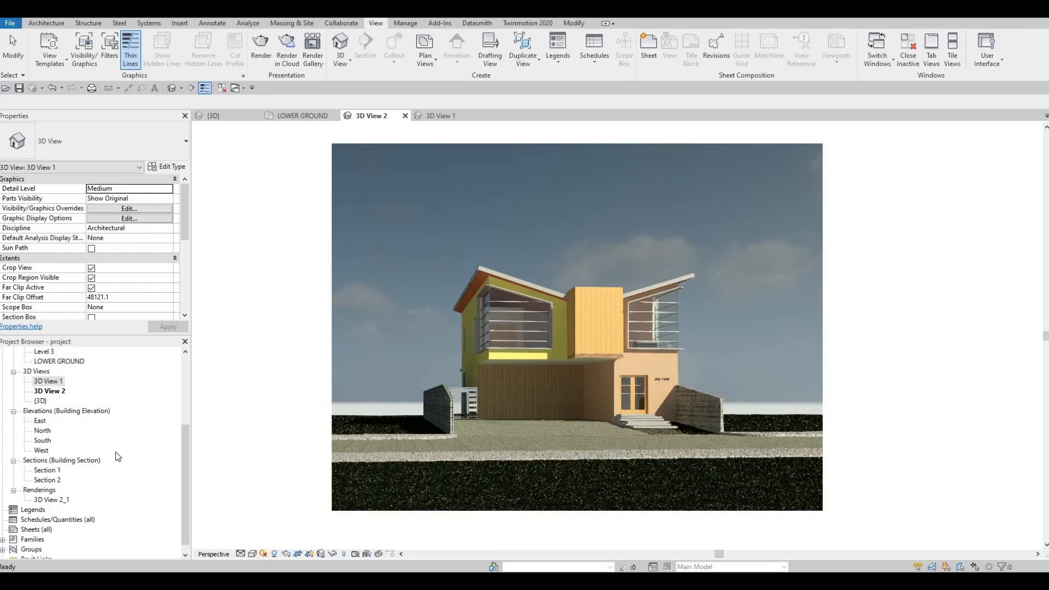
# Start a new sheet from the Sheets branch of the project browser.
pyautogui.scroll(-1, 47, 482)
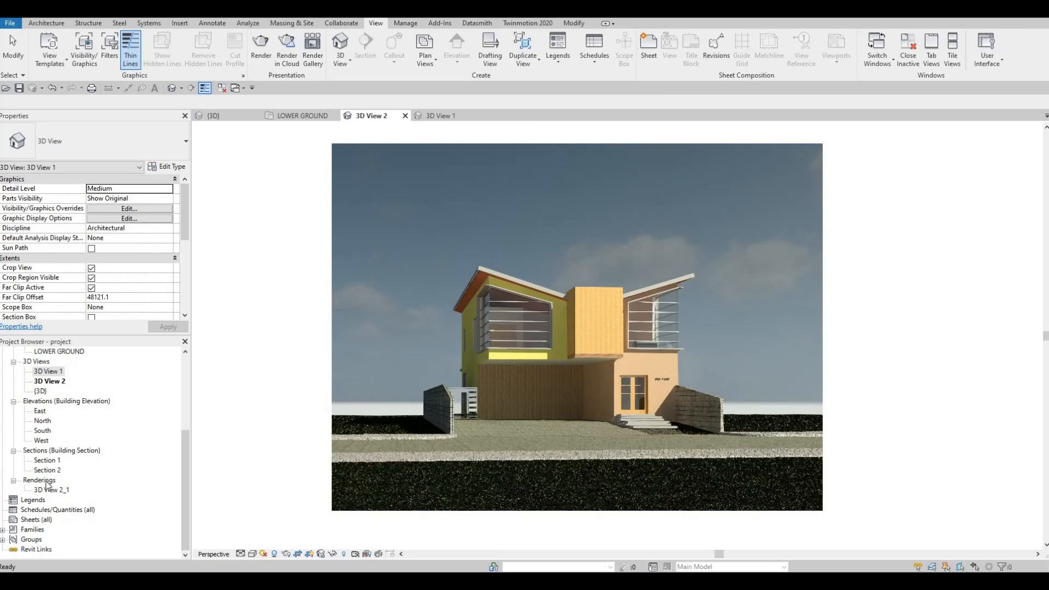
pyautogui.click(34, 519)
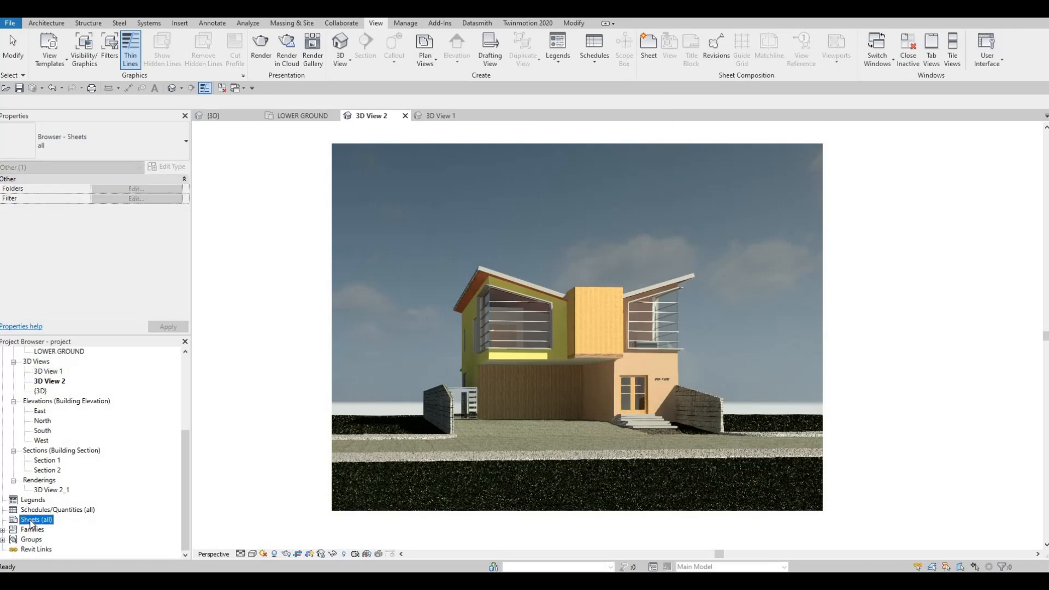
pyautogui.rightClick(44, 512)
pyautogui.click(71, 462)
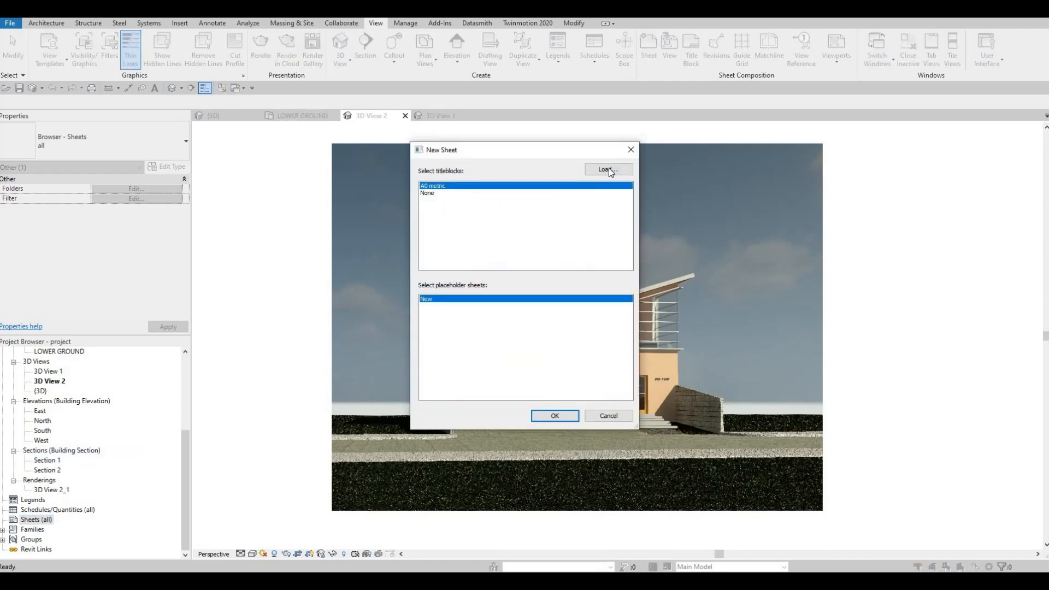
pyautogui.click(606, 169)
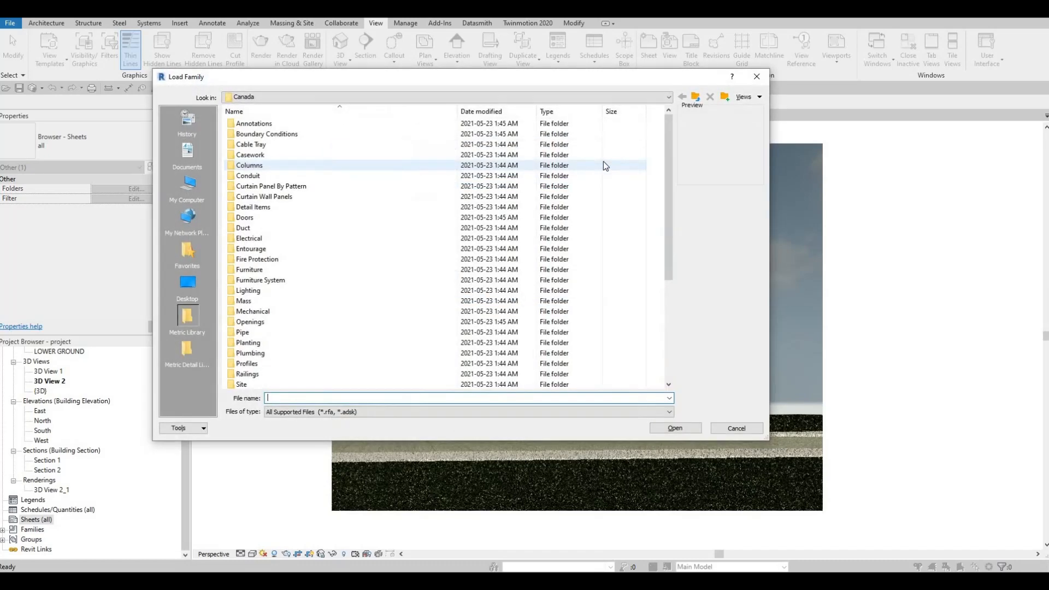
pyautogui.scroll(-5, 309, 334)
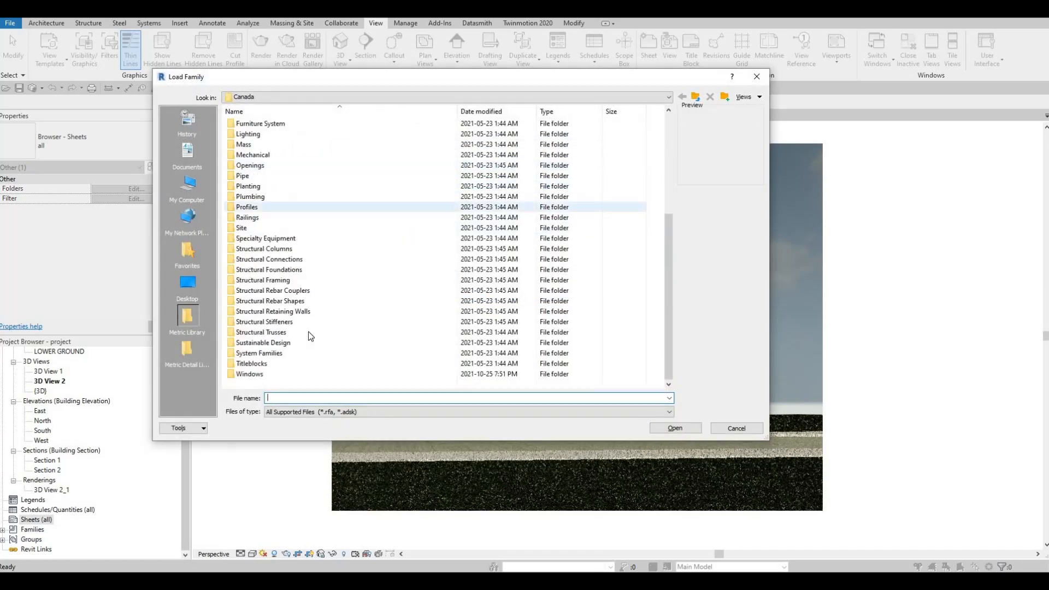
pyautogui.doubleClick(274, 363)
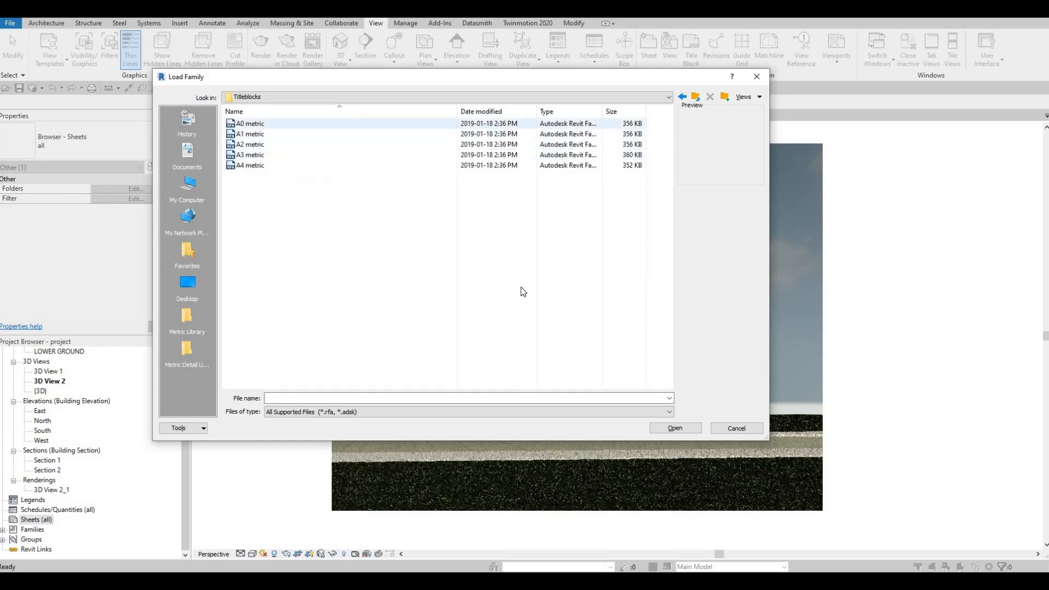
pyautogui.click(255, 135)
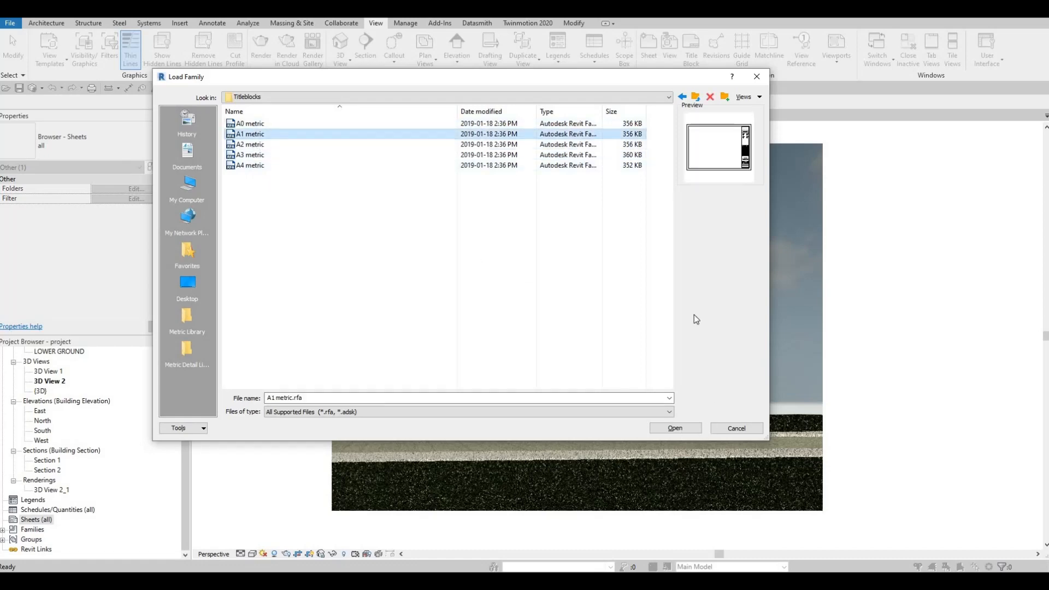
pyautogui.click(734, 427)
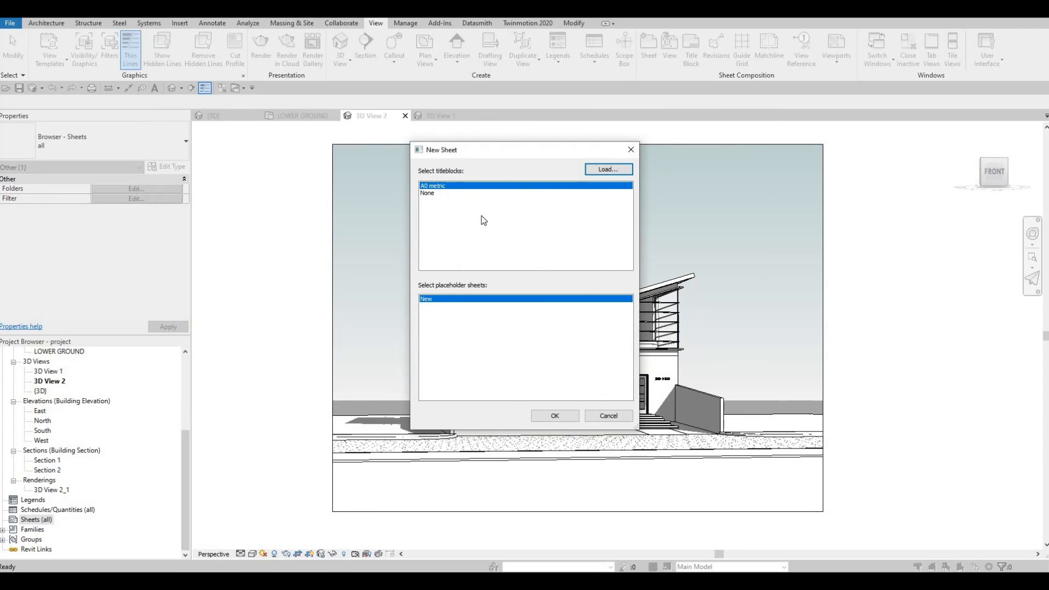
# Create the new sheet with the A0 metric titleblock.
pyautogui.click(555, 416)
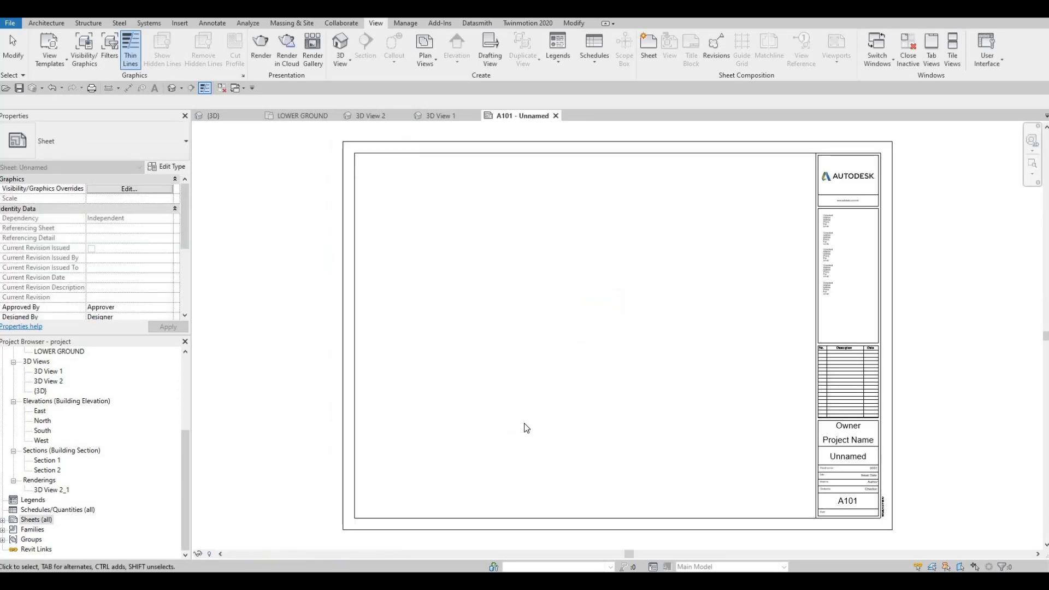
# Select the title block on the new sheet and open its Owner field for editing.
pyautogui.moveTo(834, 432); pyautogui.dragTo(789, 367, button='middle')
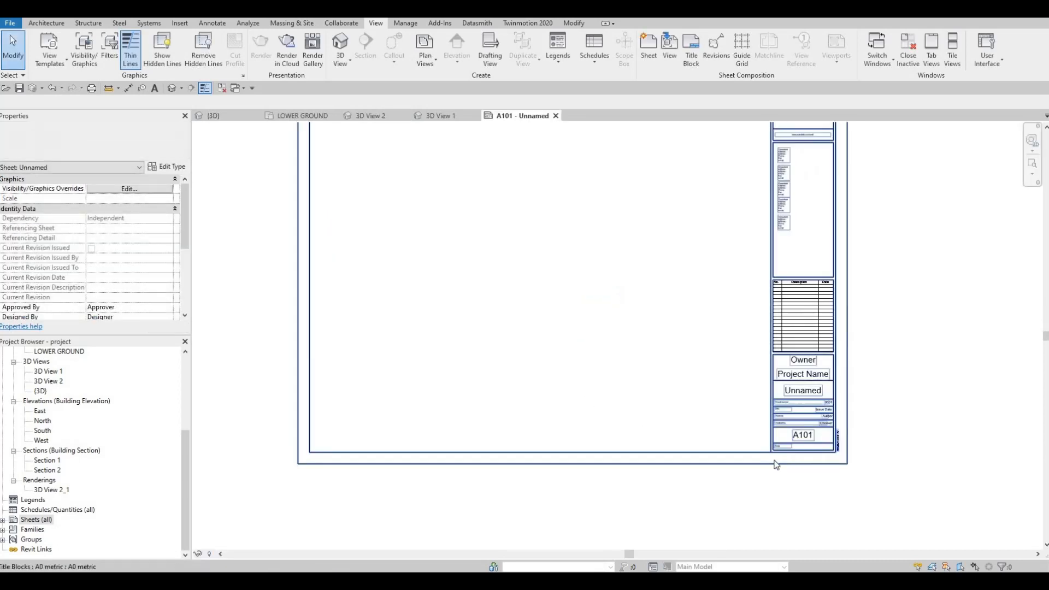
pyautogui.moveTo(777, 462); pyautogui.dragTo(746, 479, button='middle')
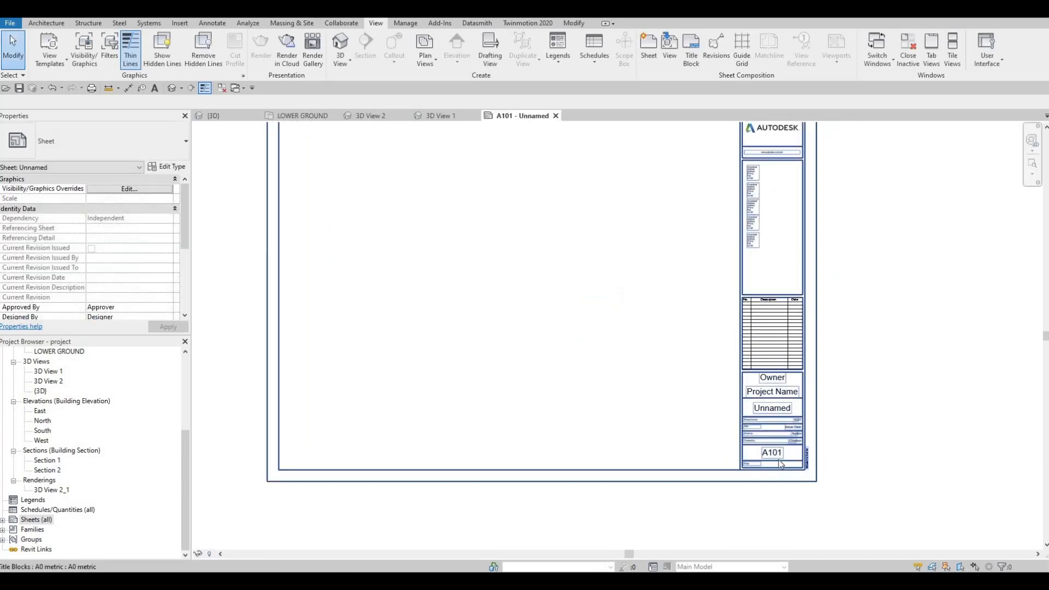
pyautogui.scroll(2, 778, 472)
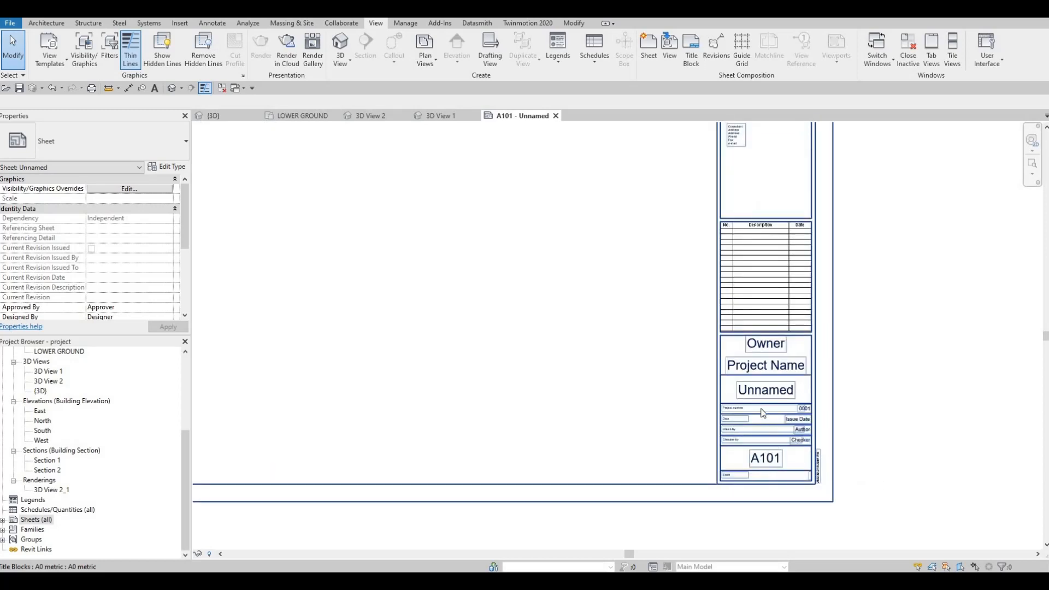
pyautogui.moveTo(768, 348); pyautogui.dragTo(755, 374, button='middle')
pyautogui.click(752, 376)
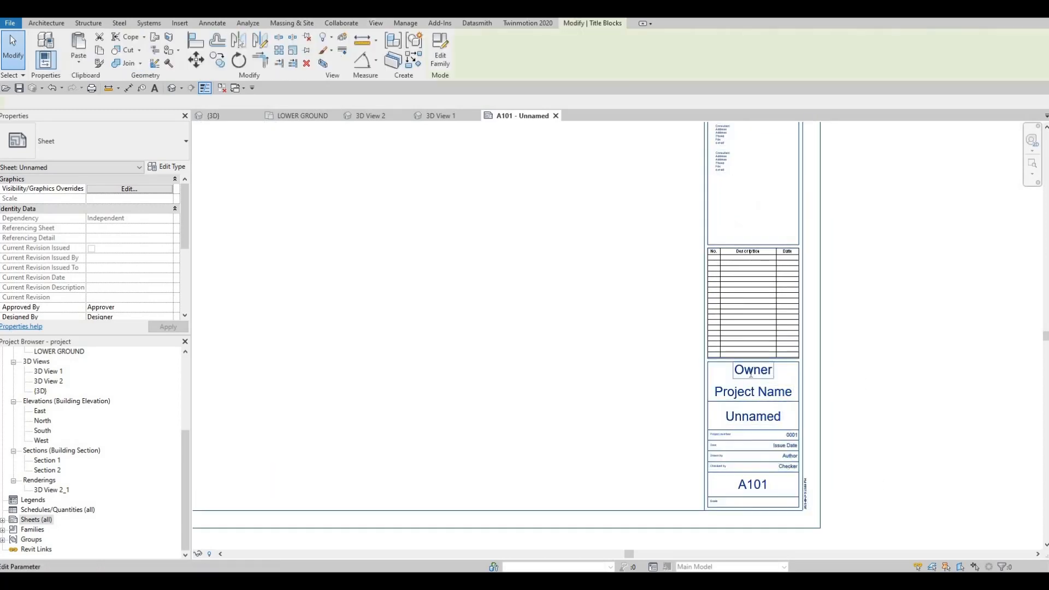
pyautogui.click(751, 374)
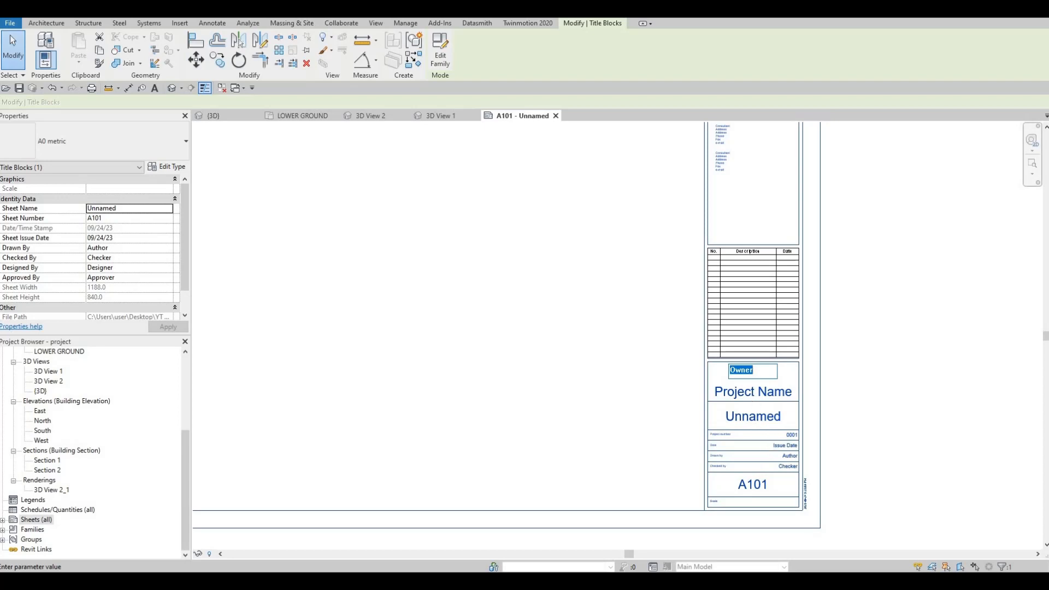
# Set the title block's owner to ACD and the project name to HOUSE.
pyautogui.press('capslock')
pyautogui.write('ACD')
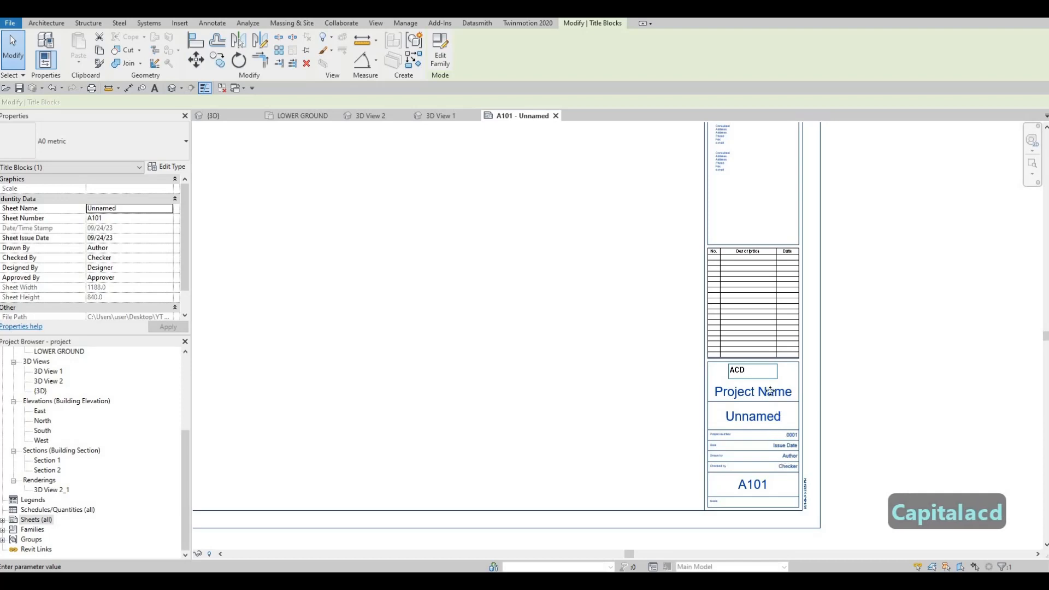
pyautogui.click(767, 391)
pyautogui.click(767, 391)
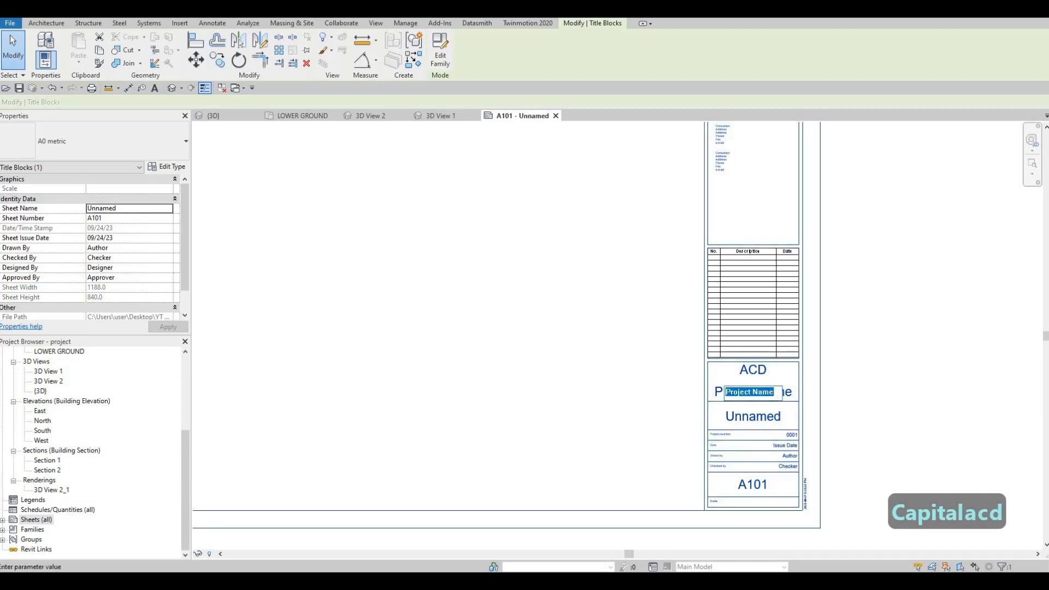
pyautogui.write('HOUSE')
# Name sheet A101 COVER SHEET in its title block.
pyautogui.click(756, 421)
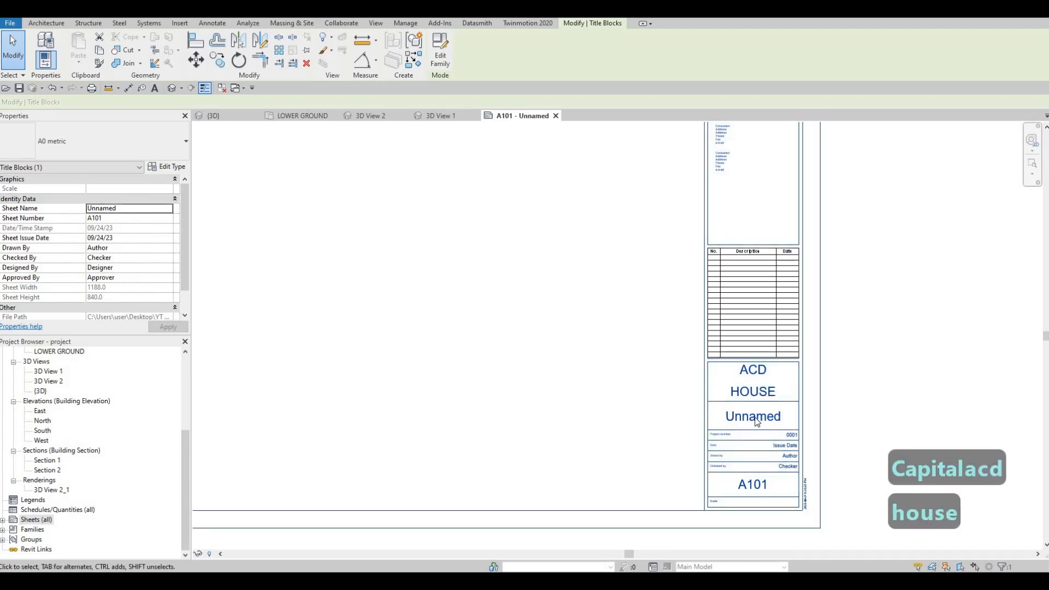
pyautogui.click(756, 420)
pyautogui.write('V')
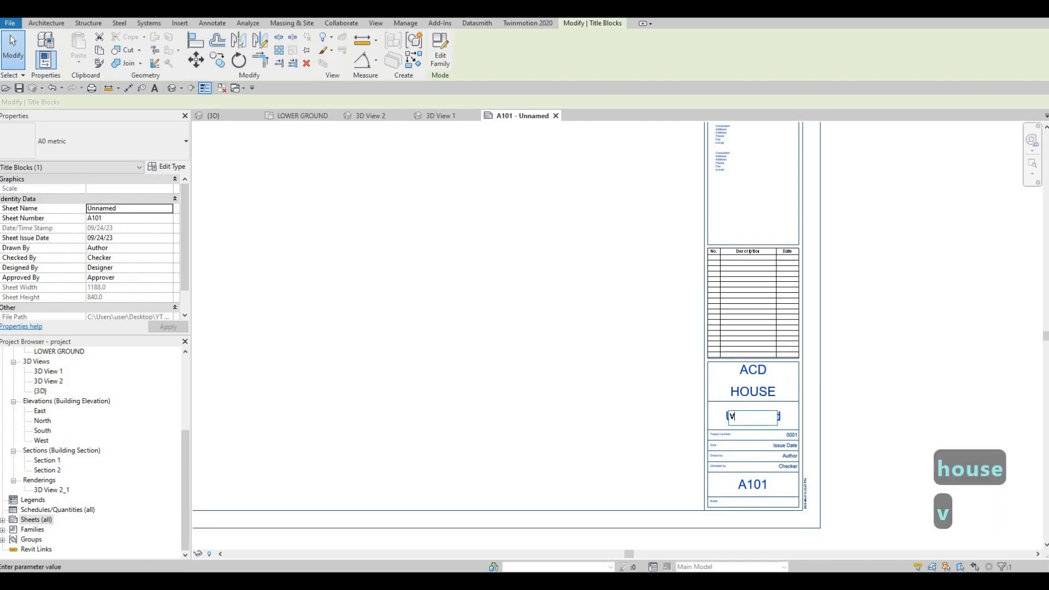
pyautogui.press('BackSpace')
pyautogui.write('COVER ')
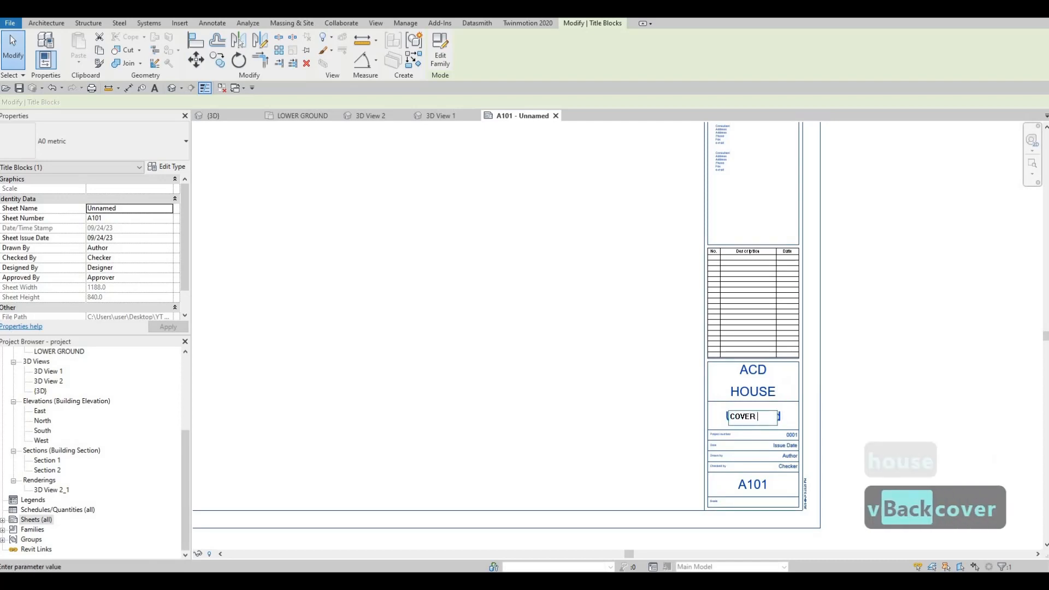
pyautogui.write('SHEEET')
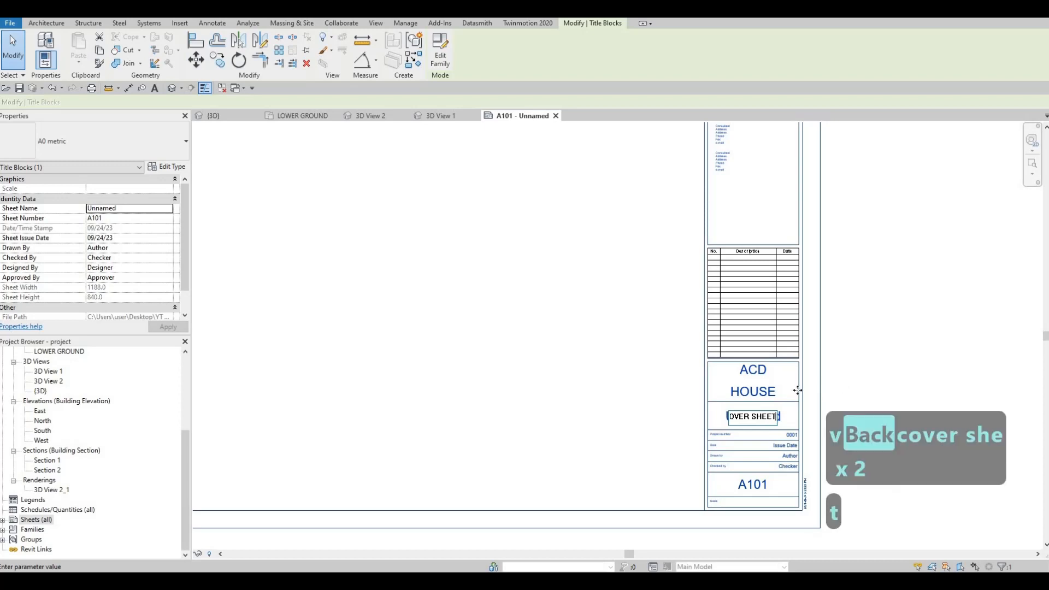
pyautogui.click(713, 369)
pyautogui.scroll(-1, 386, 393)
pyautogui.moveTo(386, 393); pyautogui.dragTo(493, 353, button='middle')
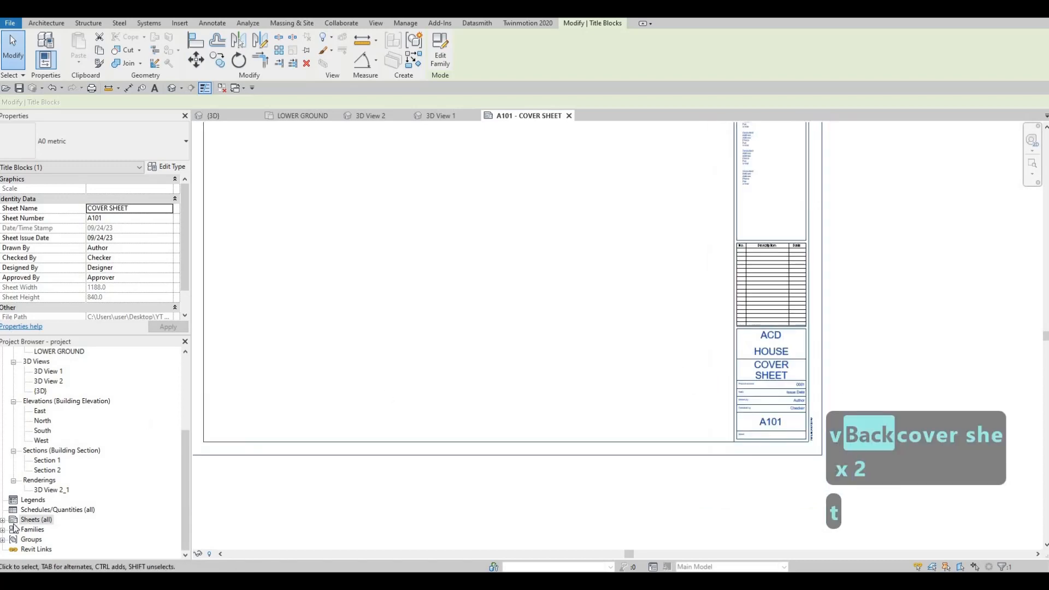
# Add four more sheets to the project's Sheets branch, each with the A0 metric titleblock.
pyautogui.doubleClick(38, 525)
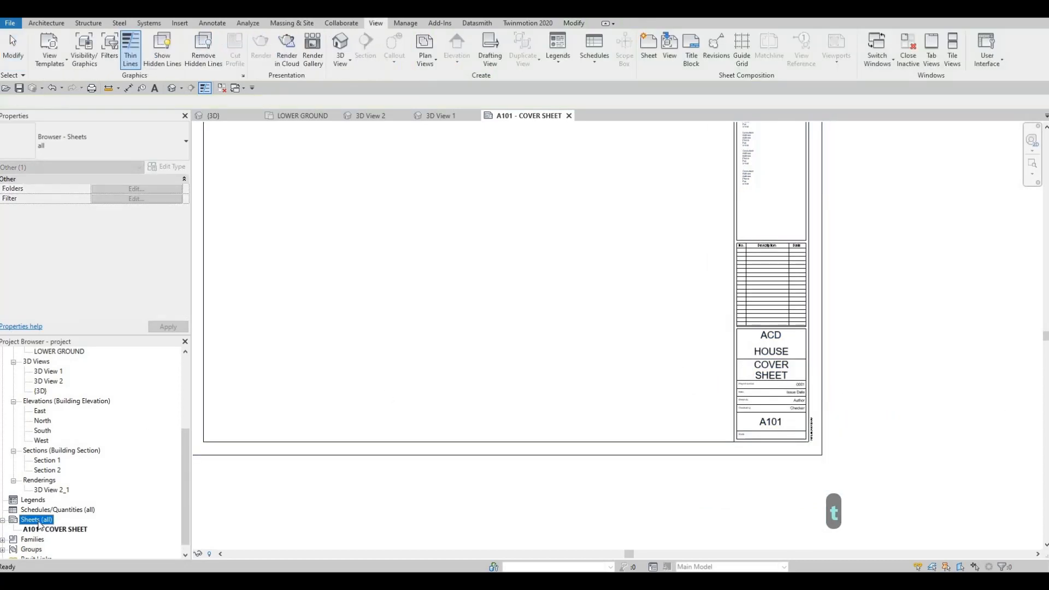
pyautogui.rightClick(38, 521)
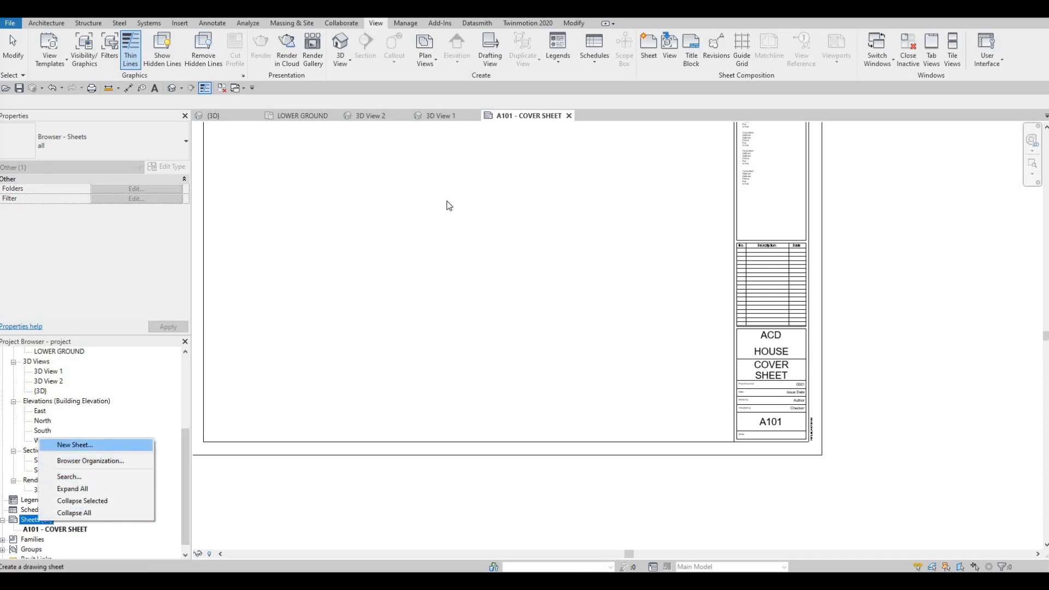
pyautogui.click(94, 443)
pyautogui.click(554, 416)
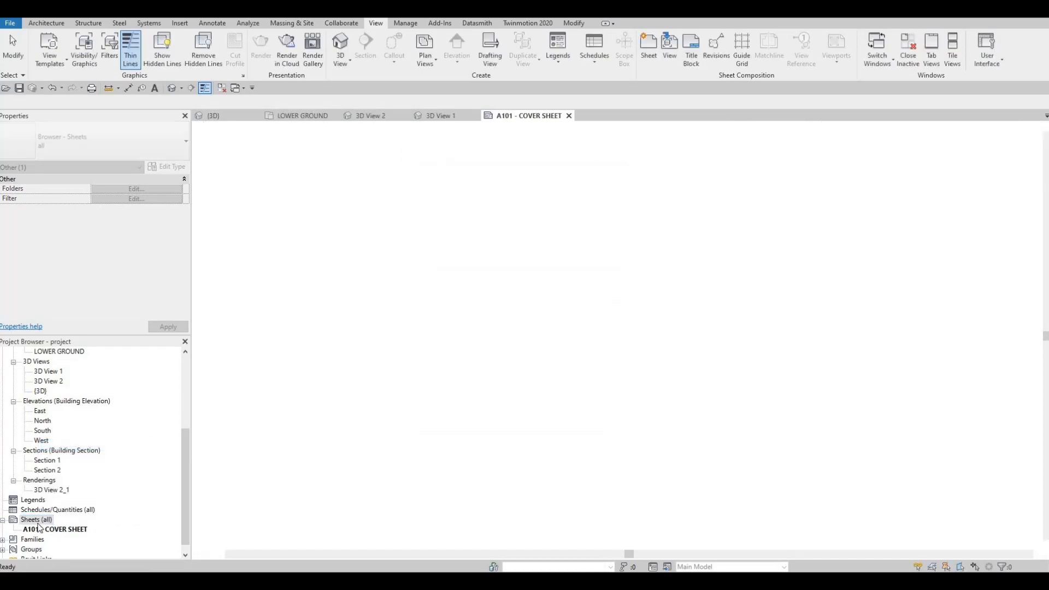
pyautogui.rightClick(37, 519)
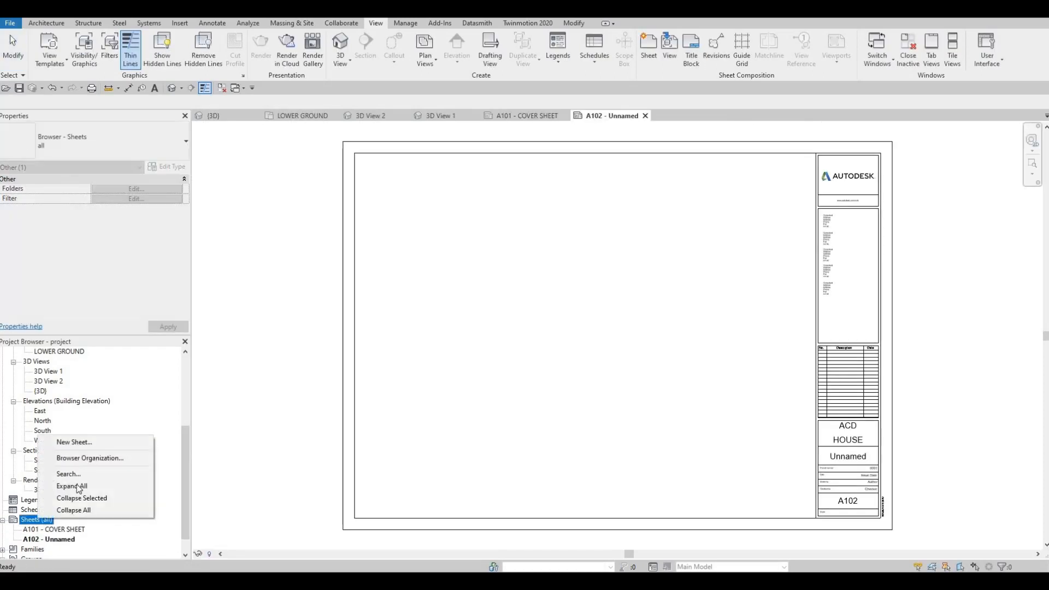
pyautogui.click(93, 441)
pyautogui.click(553, 415)
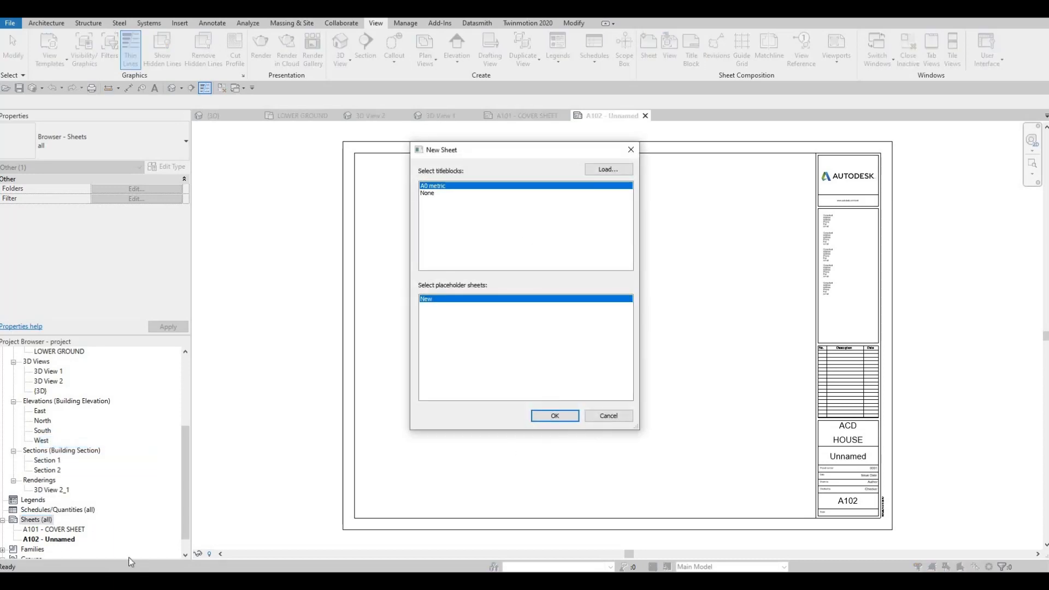
pyautogui.scroll(-2, 33, 502)
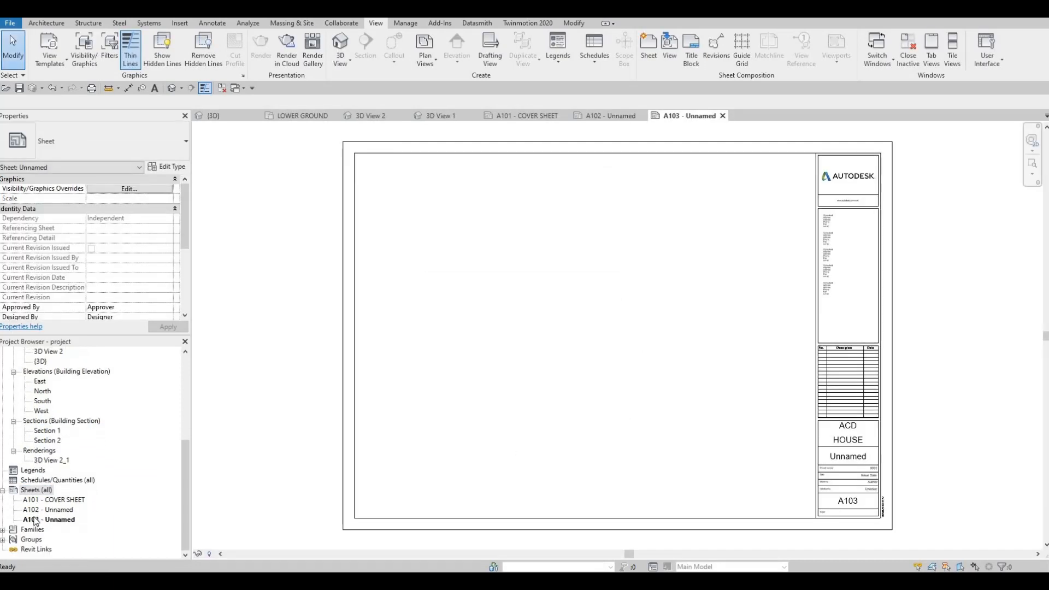
pyautogui.rightClick(34, 490)
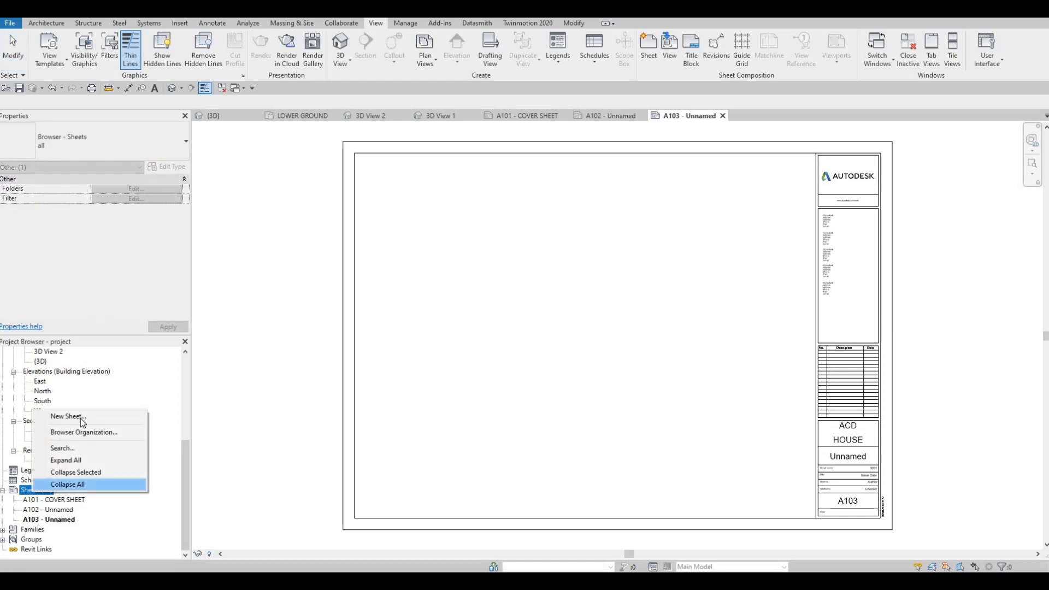
pyautogui.click(66, 417)
pyautogui.click(552, 416)
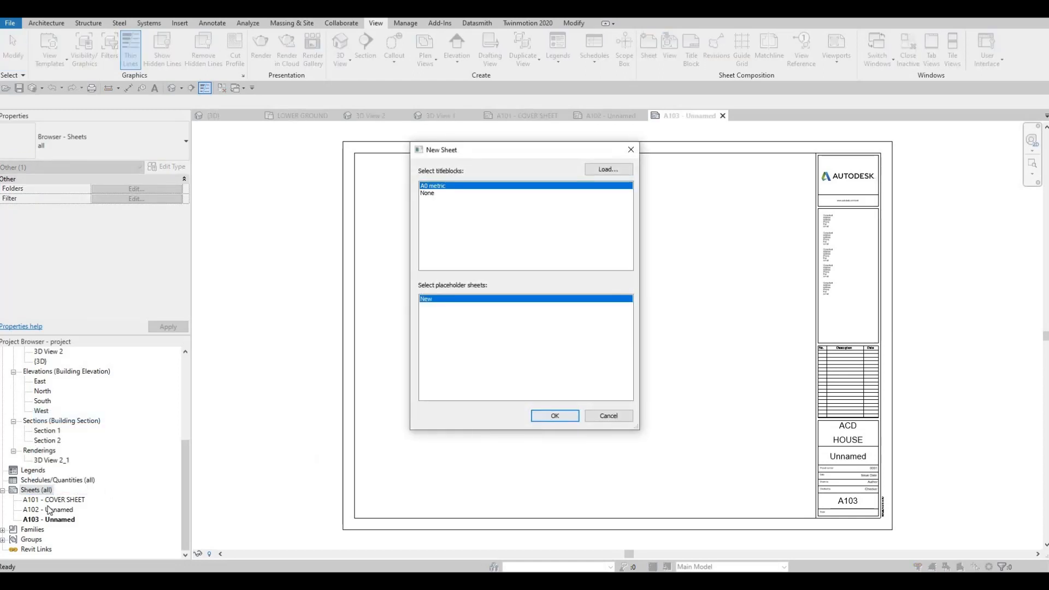
pyautogui.rightClick(35, 490)
pyautogui.click(96, 418)
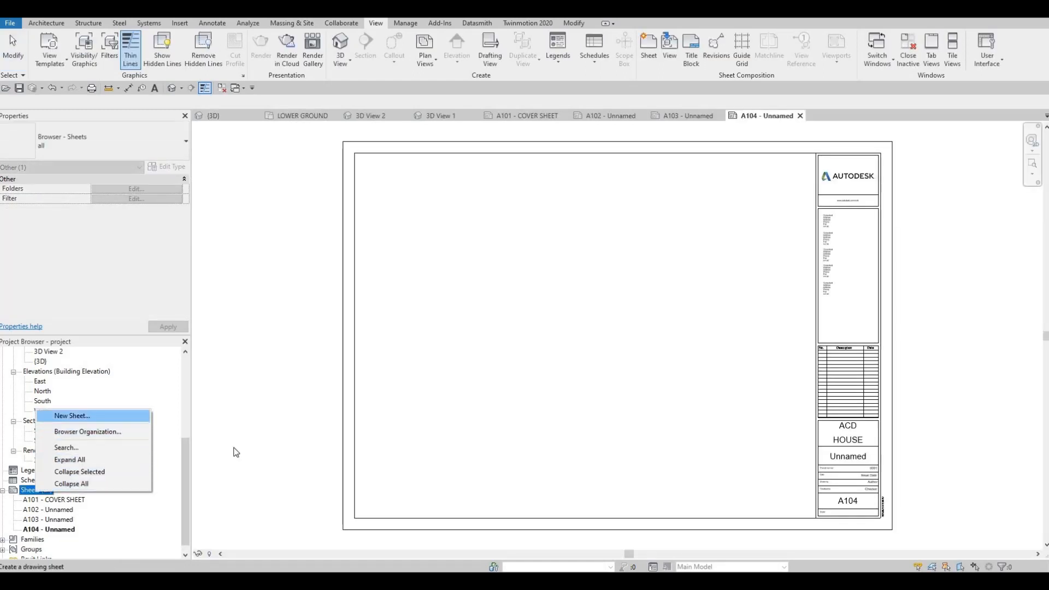
pyautogui.click(556, 416)
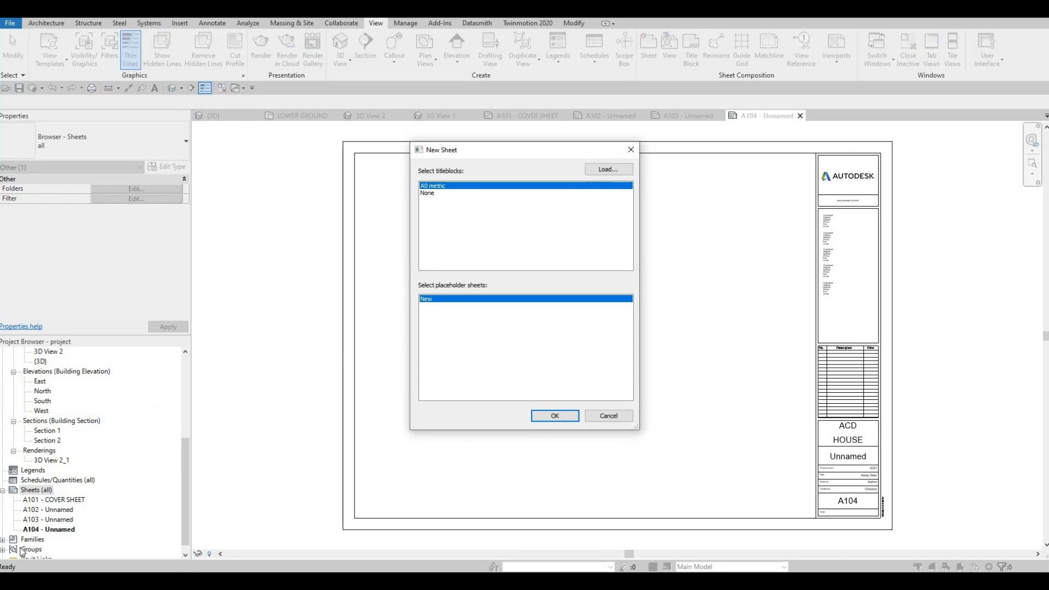
# Rename sheet A102 as FIRST FLOOR.
pyautogui.click(65, 510)
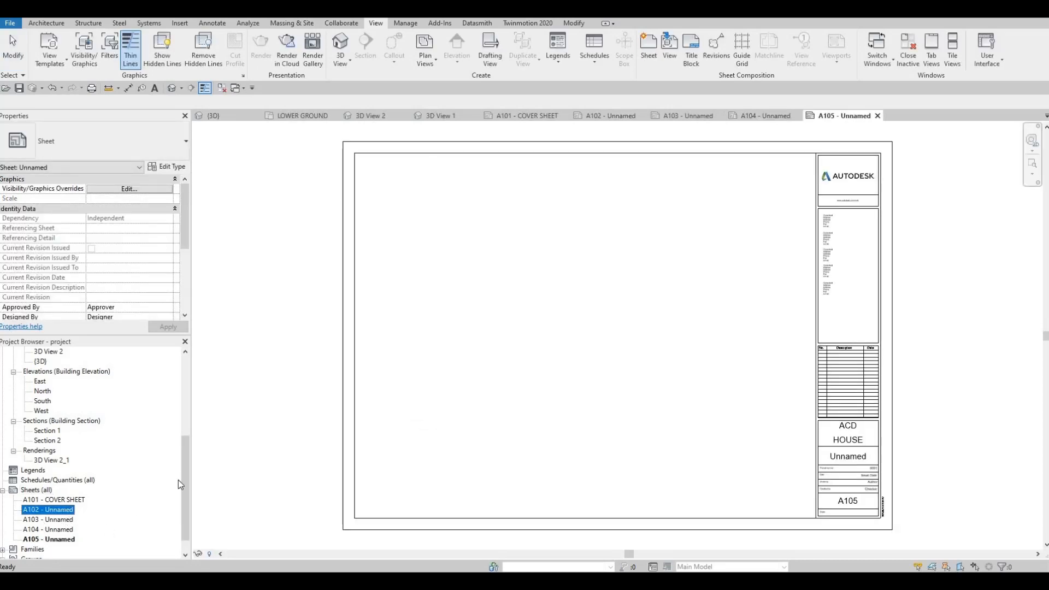
pyautogui.press('F2')
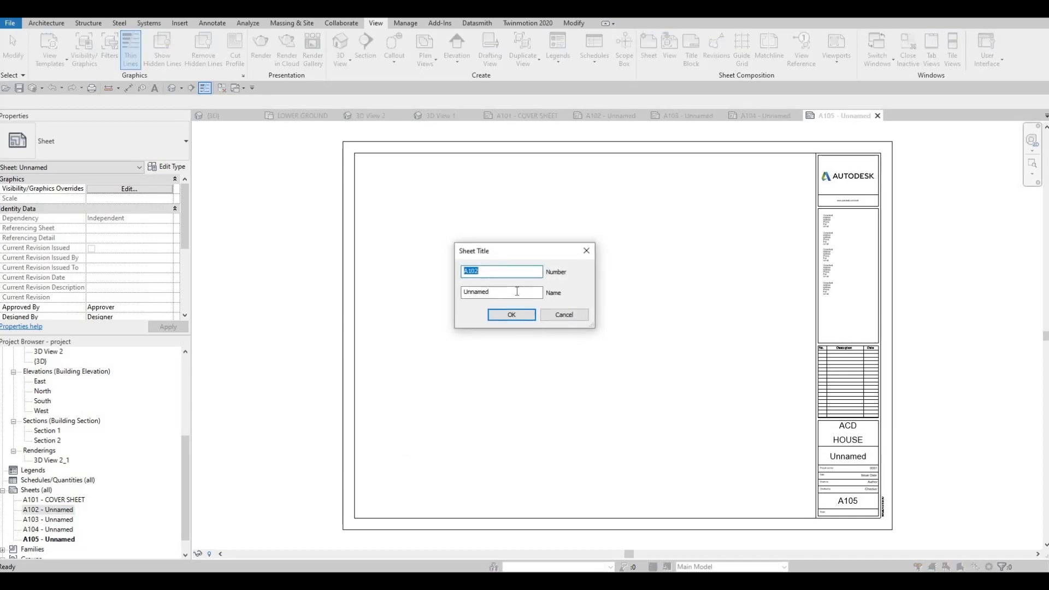
pyautogui.press('Tab')
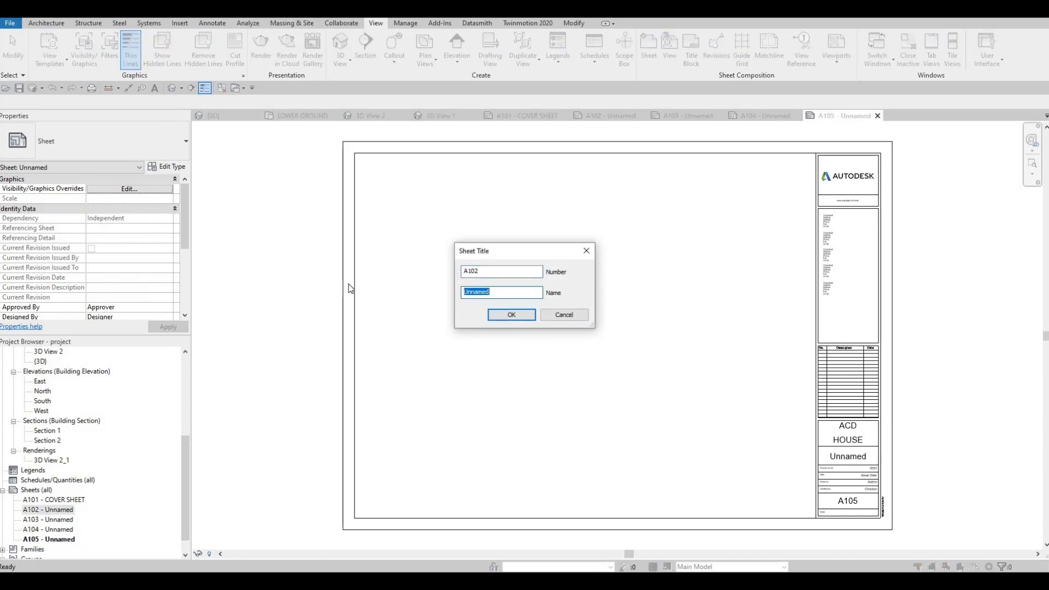
pyautogui.write('FIRST ')
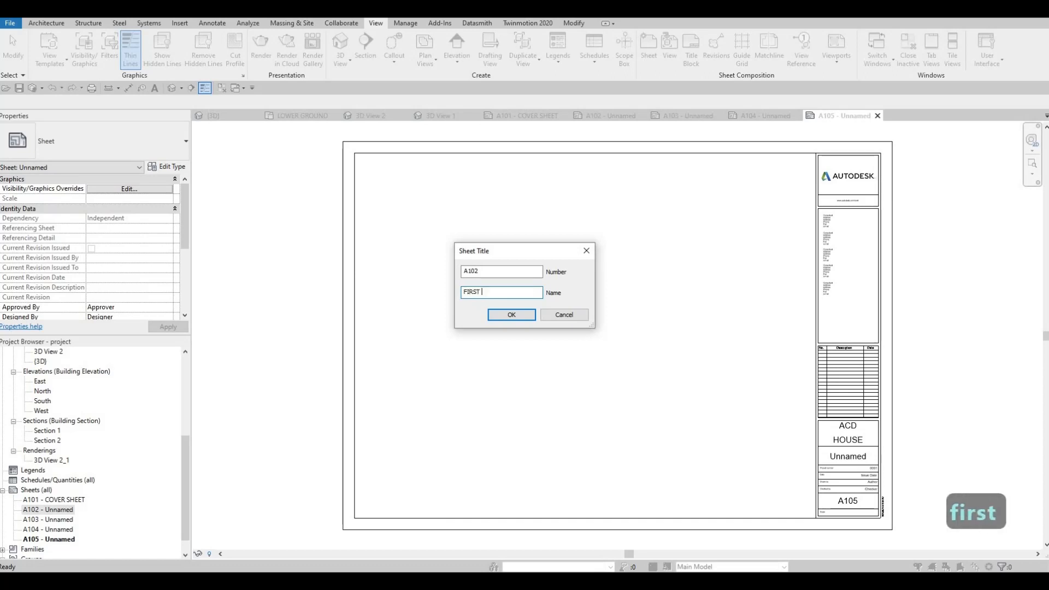
pyautogui.write('FLOOR')
pyautogui.click(498, 316)
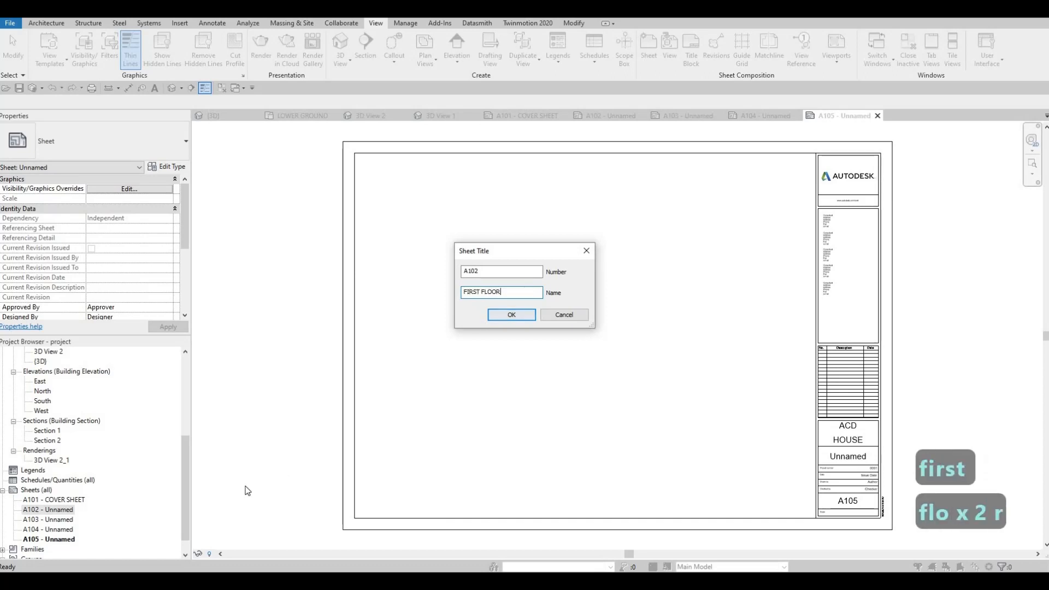
# Open sheet A103 and change its sheet name in the title block to SECOND FLOOR.
pyautogui.doubleClick(63, 521)
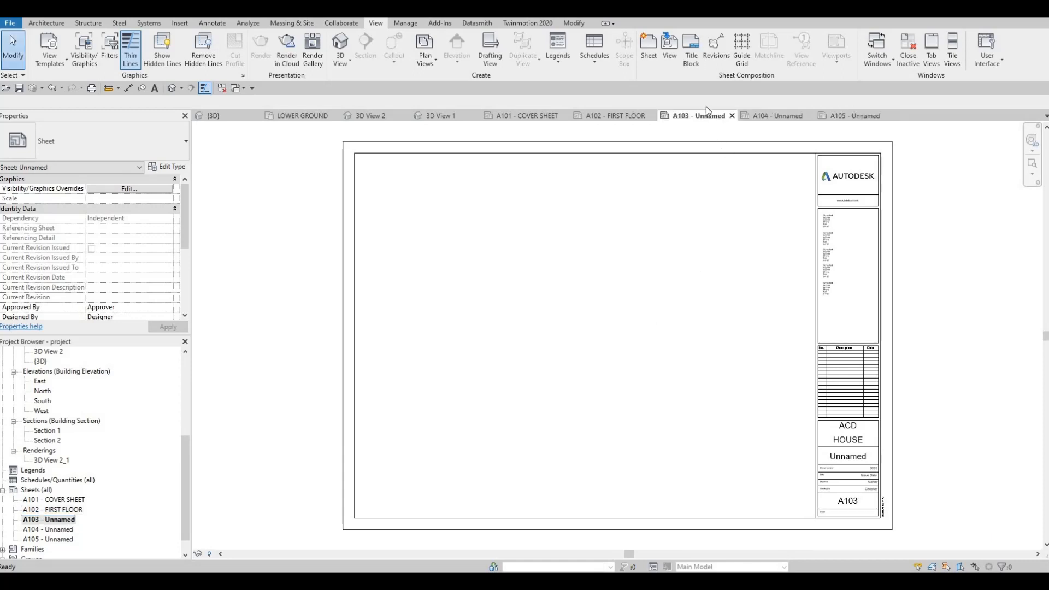
pyautogui.click(854, 459)
pyautogui.click(854, 459)
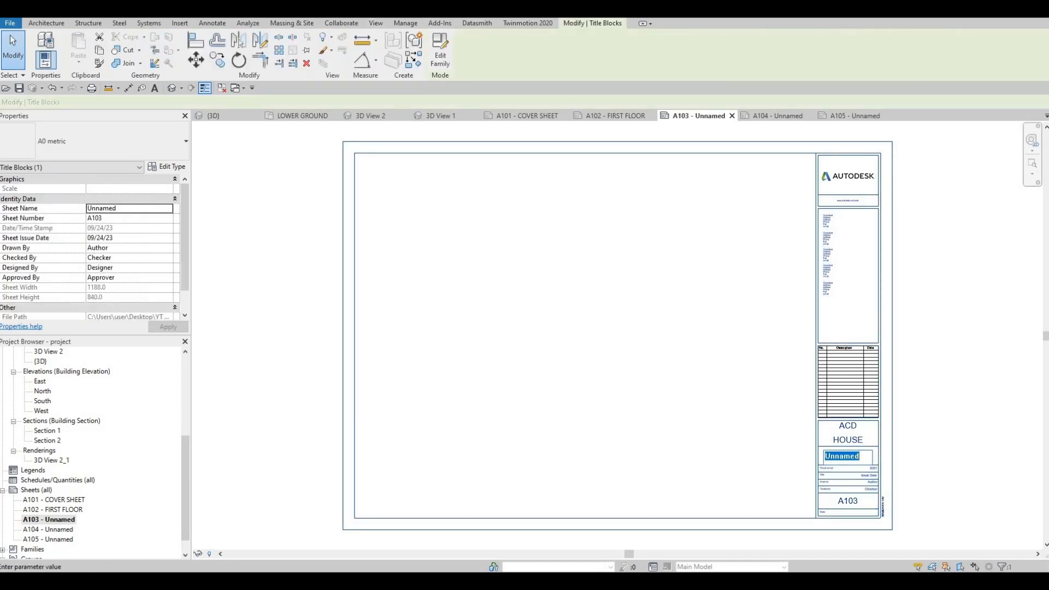
pyautogui.write('SECON')
pyautogui.write('loor')
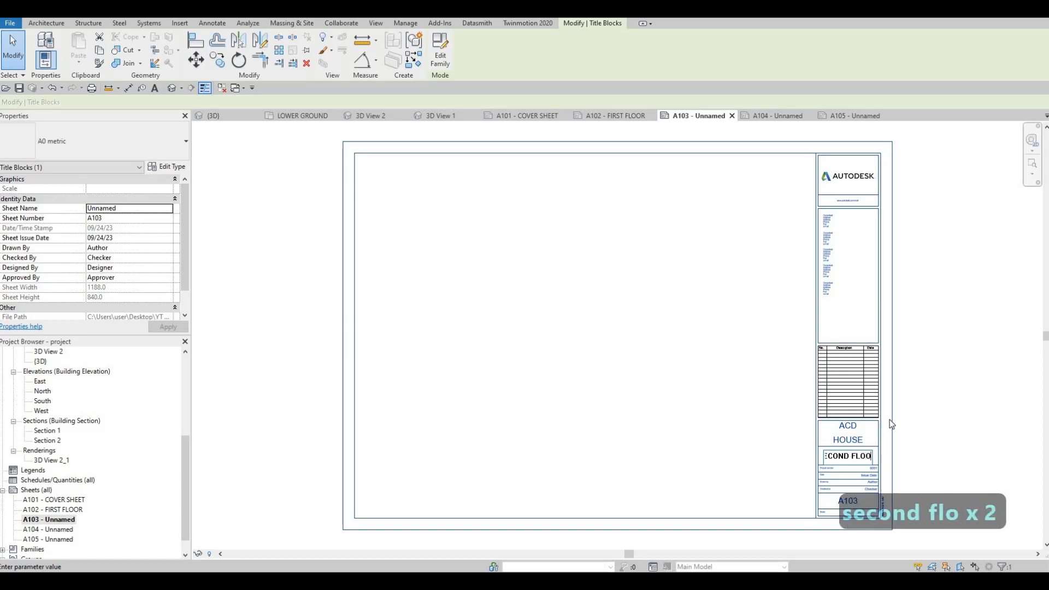
pyautogui.click(791, 127)
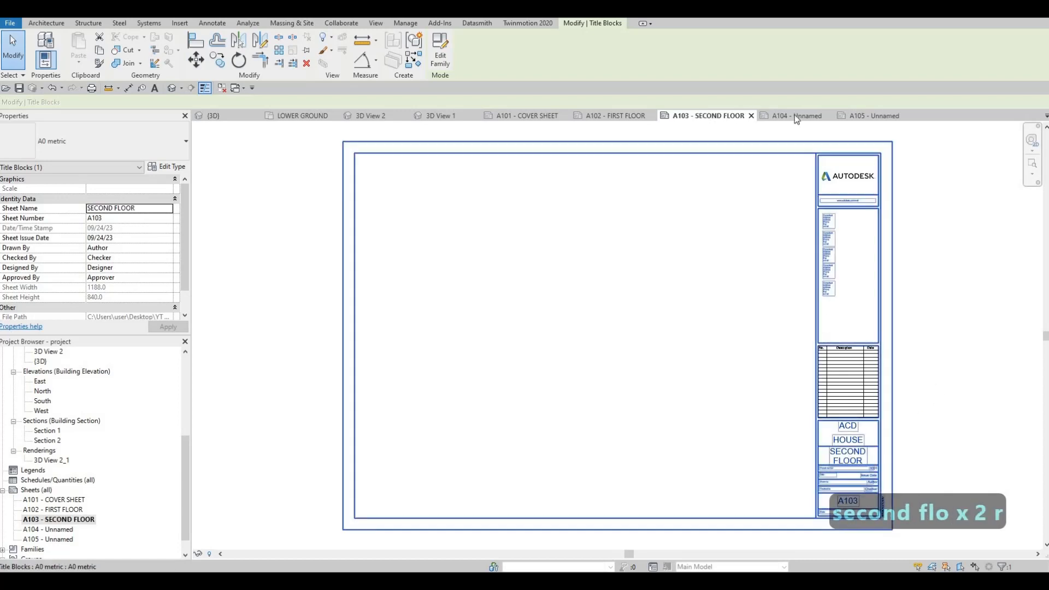
# Open sheet A104 and rename it as ELEVATIONS.
pyautogui.click(794, 115)
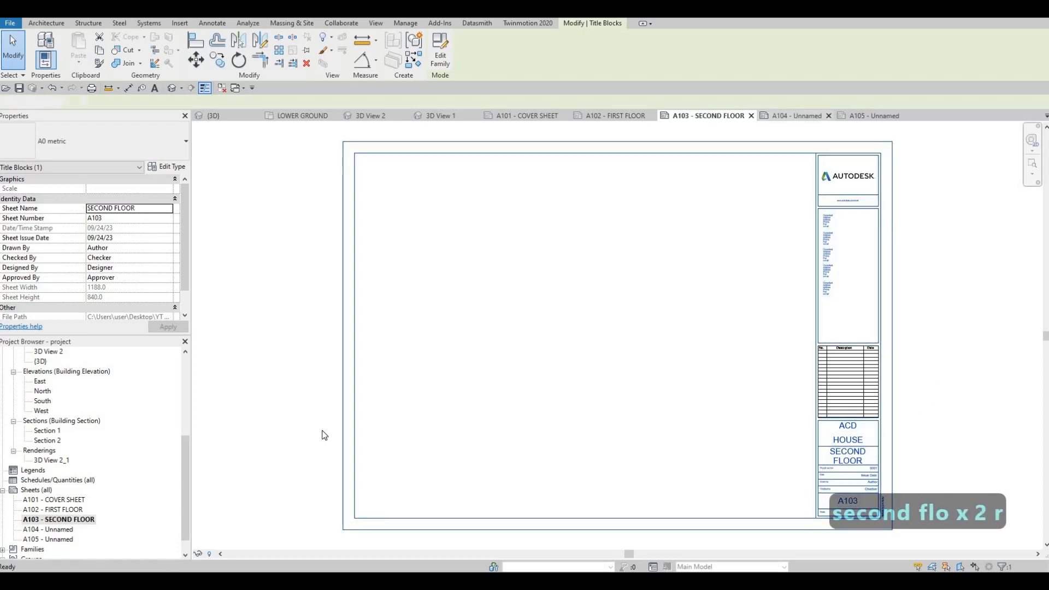
pyautogui.click(66, 529)
pyautogui.press('F2')
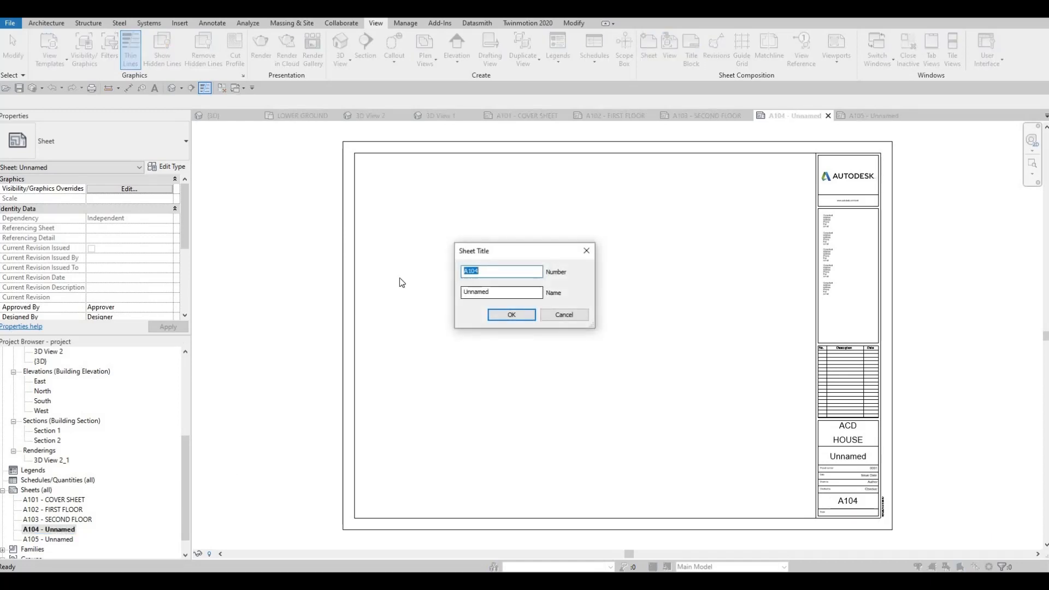
pyautogui.press('Tab')
pyautogui.write('ELEV')
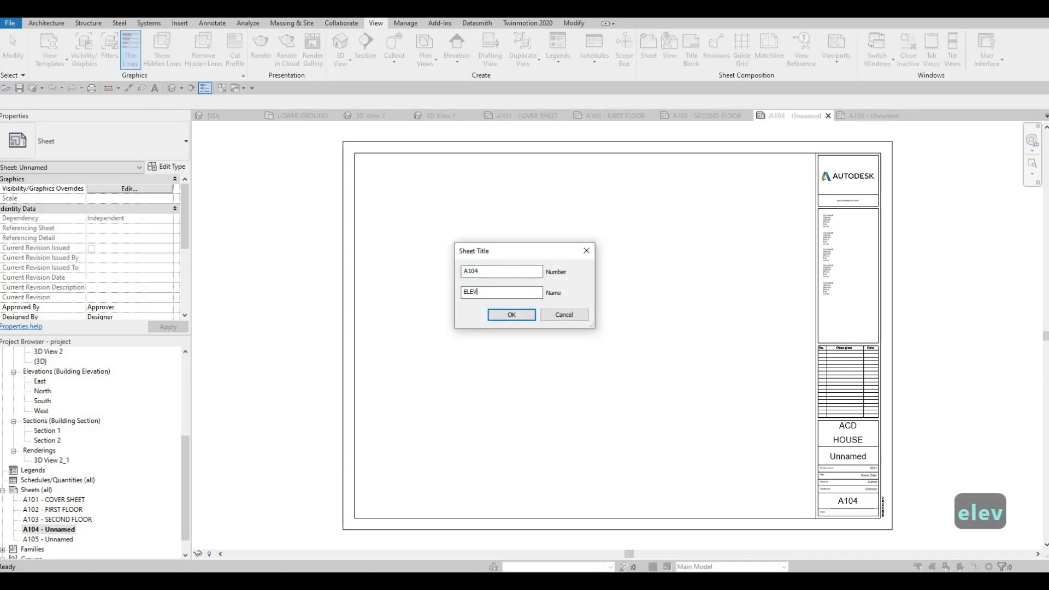
pyautogui.write('ATIONS')
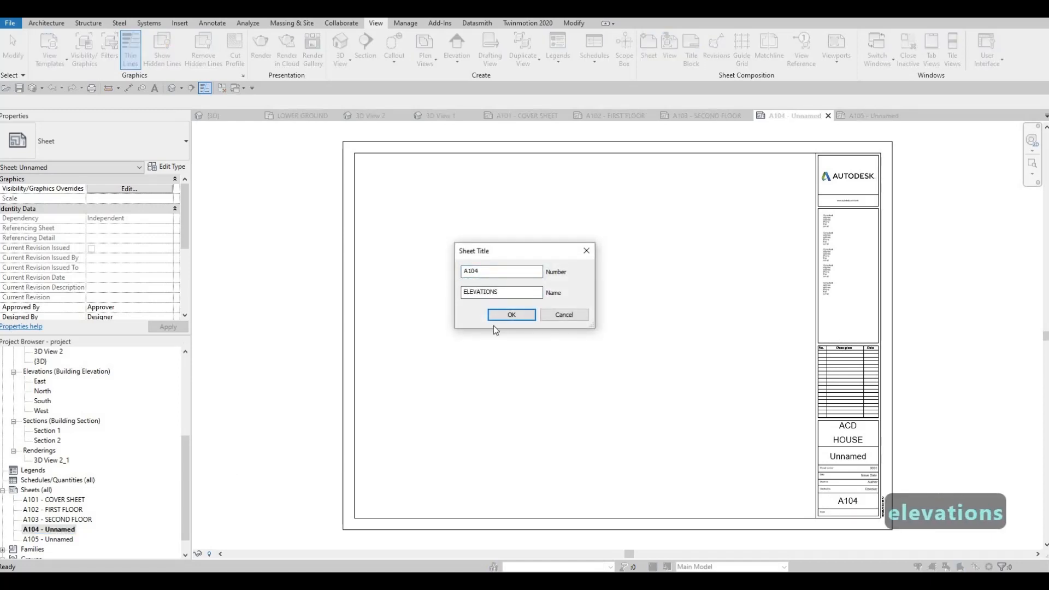
pyautogui.press('Return')
# Copy the name ELEVATIONS from the sheet title of A104, leaving that title as it is.
pyautogui.click(63, 532)
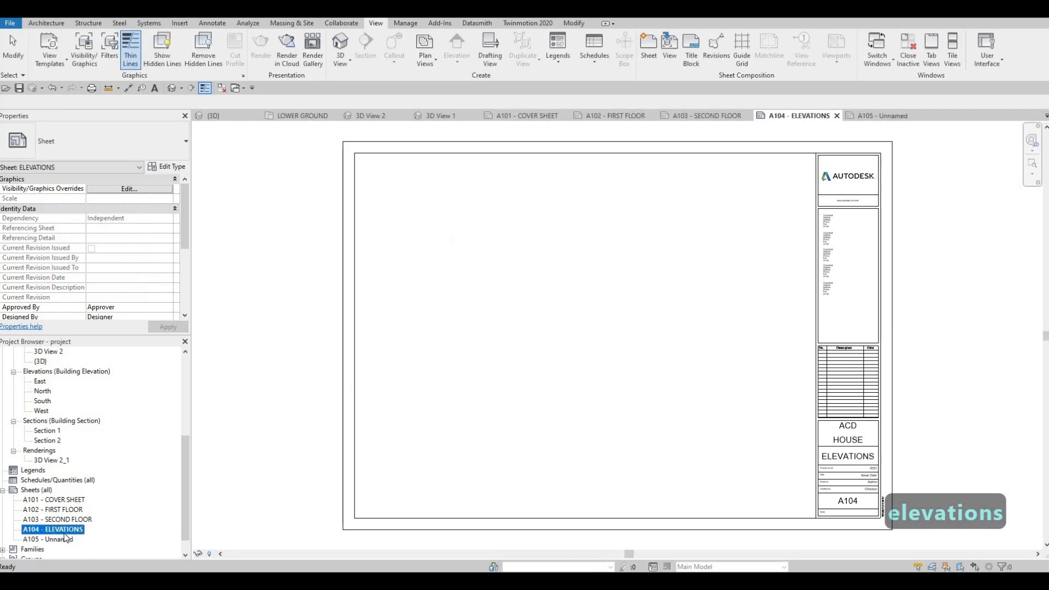
pyautogui.press('F2')
pyautogui.doubleClick(486, 293)
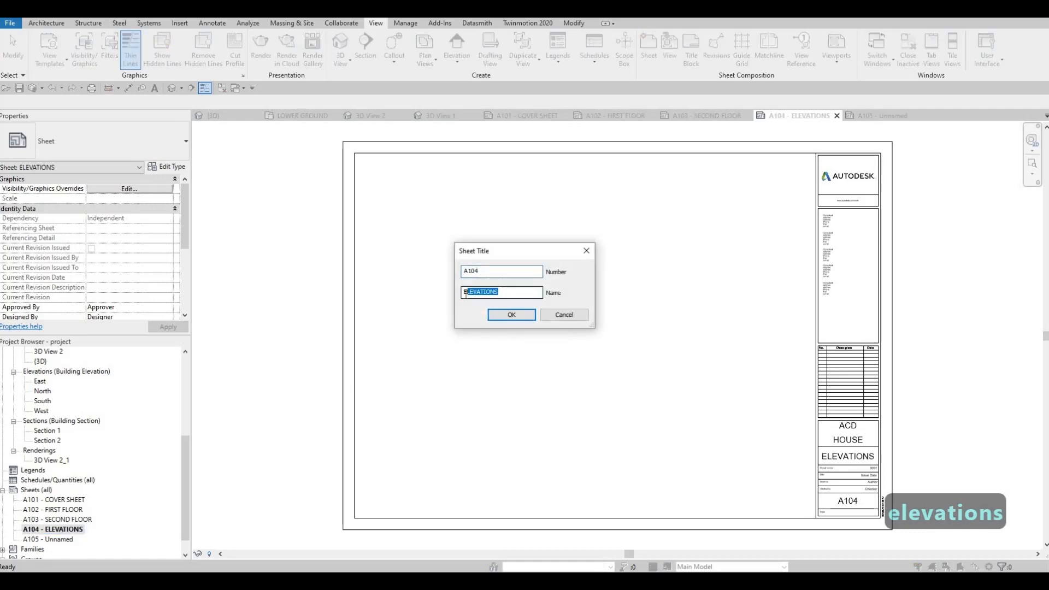
pyautogui.hotkey('ctrl', 'c')
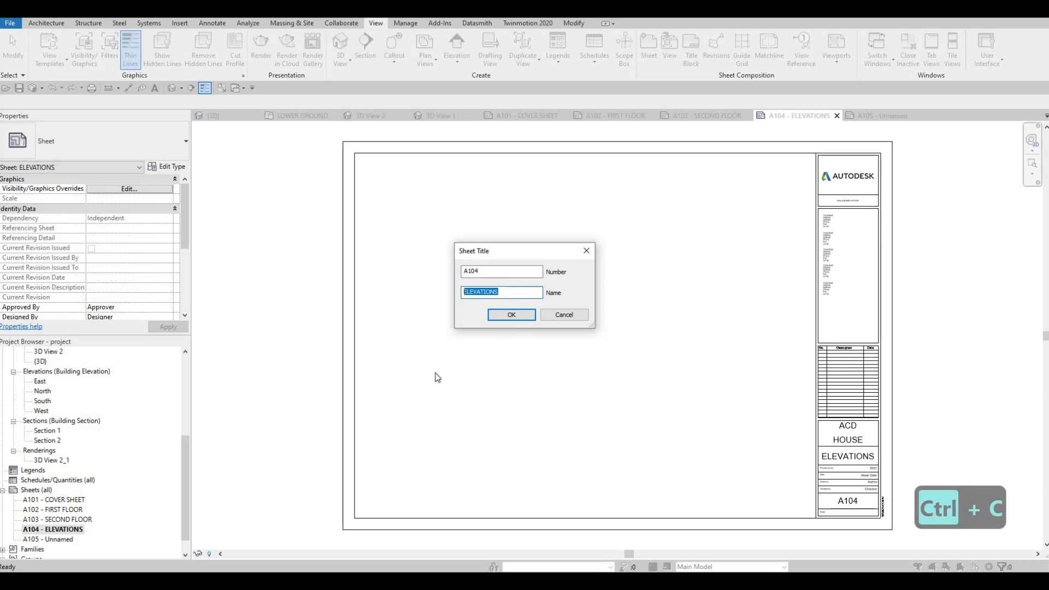
pyautogui.press('Return')
# Rename sheet A105 as ELEVATIONS using the copied name.
pyautogui.click(63, 539)
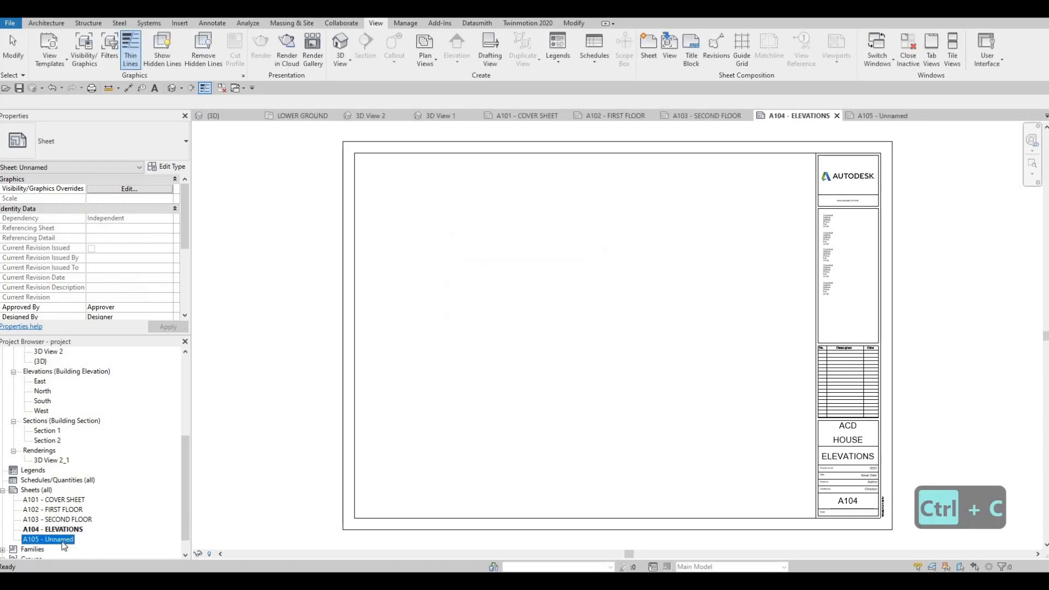
pyautogui.press('F2')
pyautogui.press('Tab')
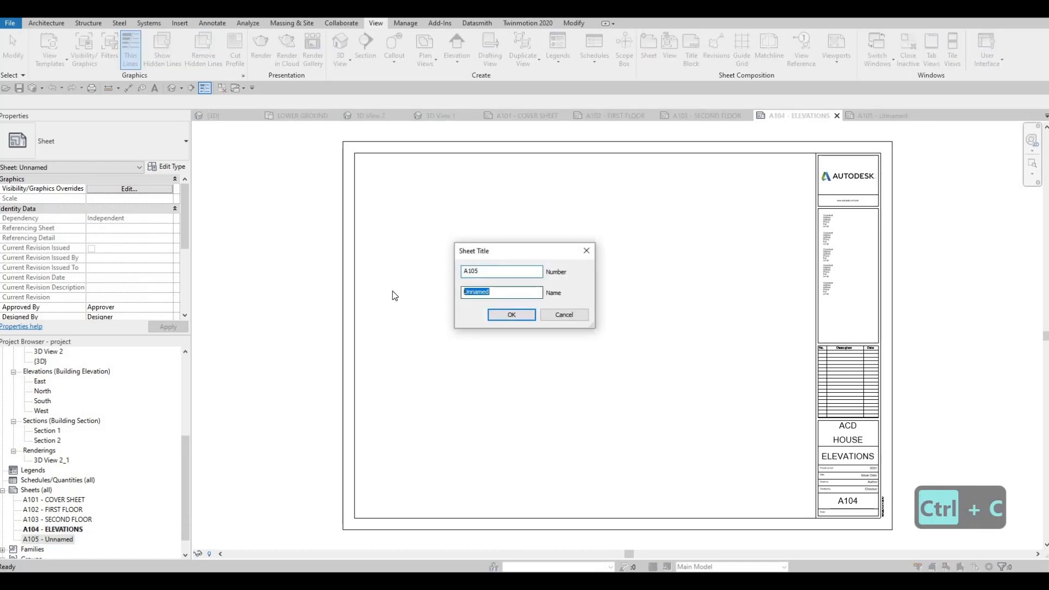
pyautogui.hotkey('ctrl', 'v')
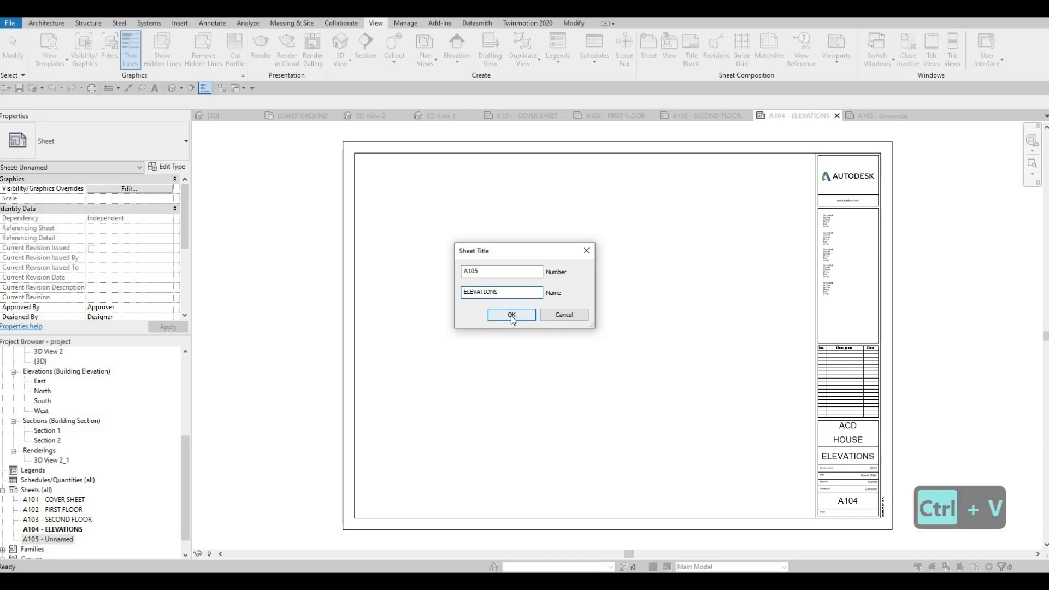
pyautogui.click(511, 317)
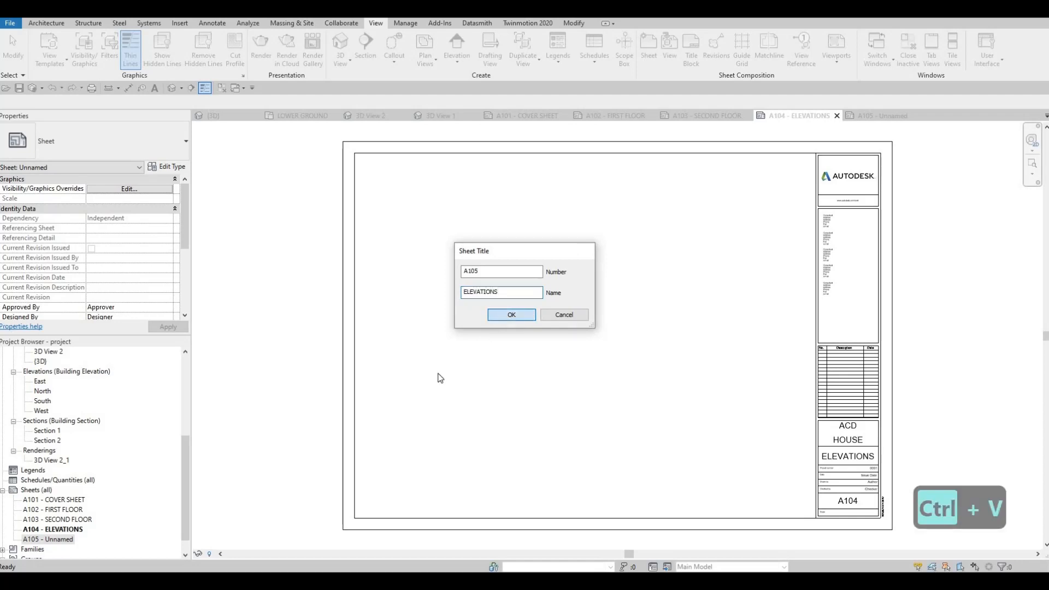
pyautogui.click(54, 500)
pyautogui.press('F2')
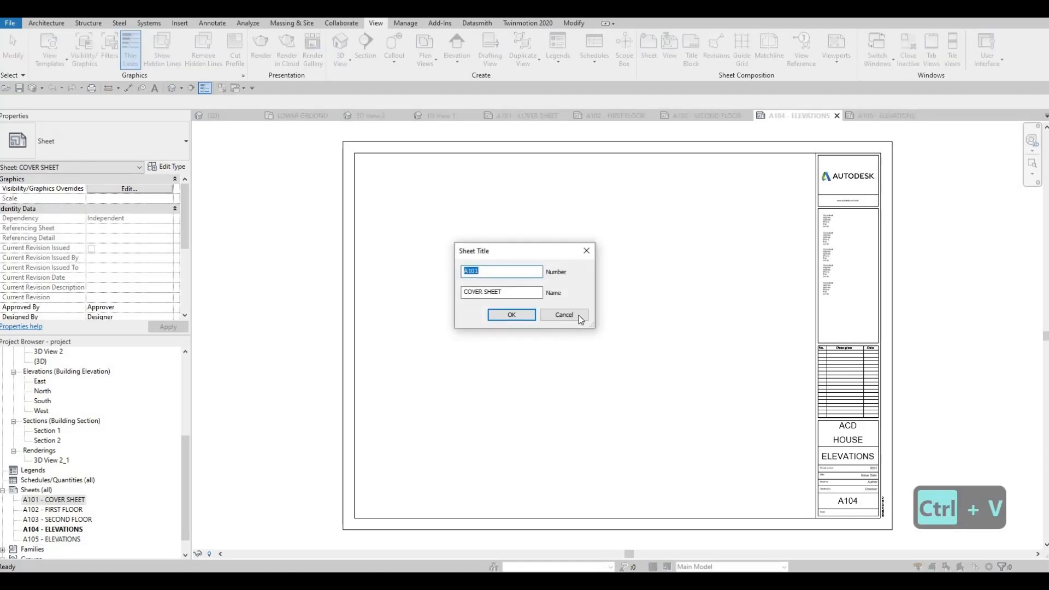
pyautogui.click(577, 316)
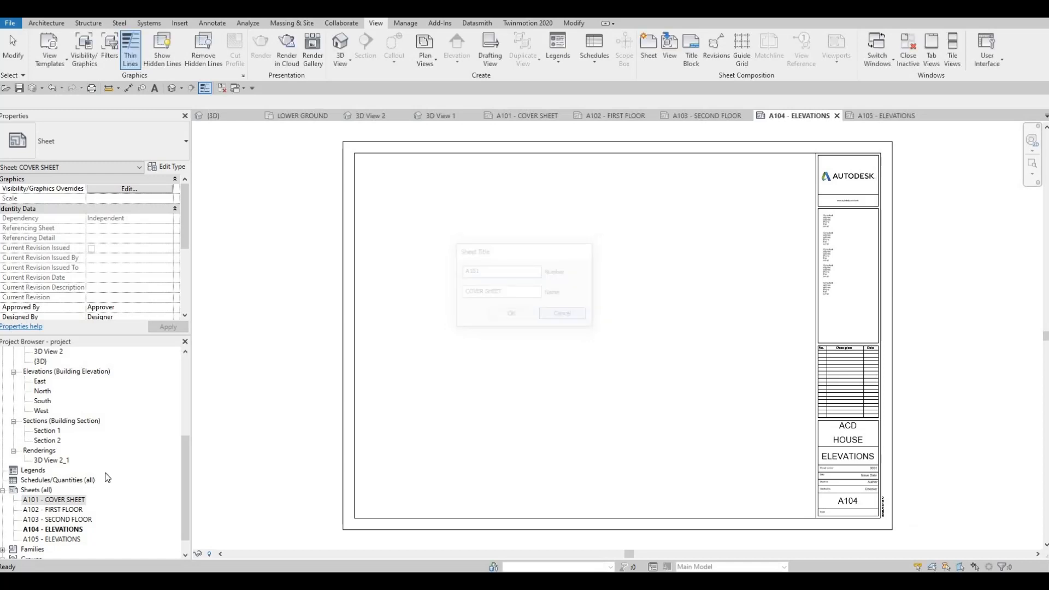
# Open sheet A101 - COVER SHEET and place the rendering 3D View 2_1 in its upper-left area.
pyautogui.doubleClick(59, 502)
pyautogui.click(52, 460)
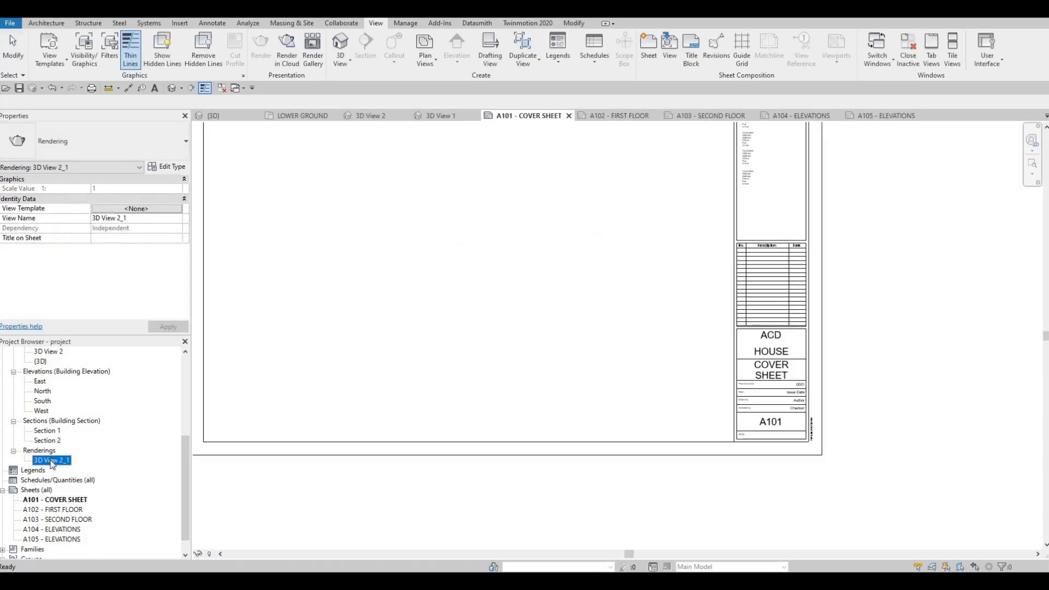
pyautogui.moveTo(52, 461); pyautogui.dragTo(421, 330)
pyautogui.click(403, 253)
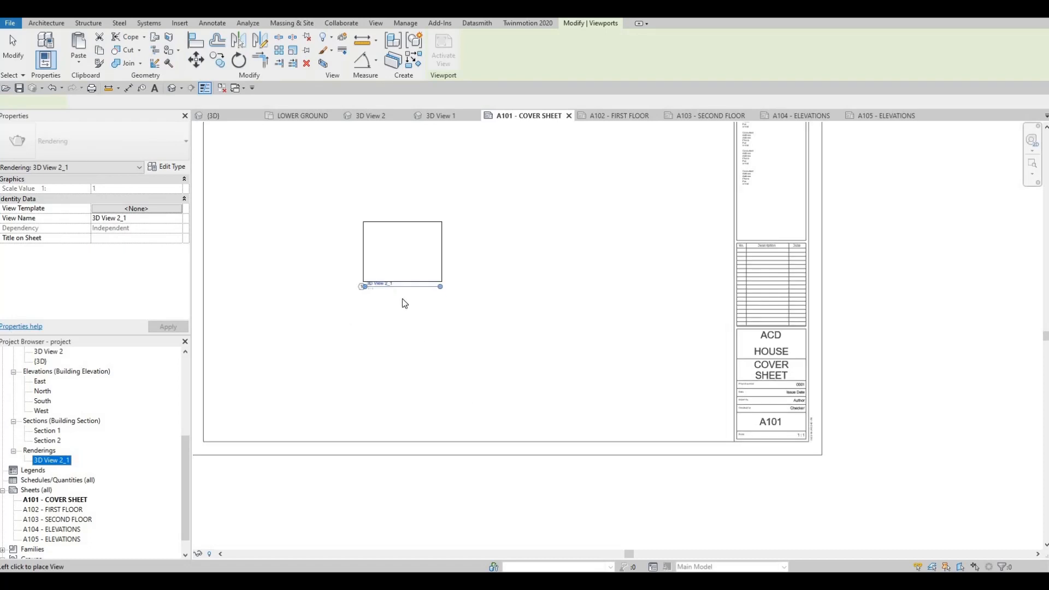
pyautogui.moveTo(395, 246); pyautogui.dragTo(448, 390, button='middle')
pyautogui.click(392, 263)
pyautogui.press('Escape')
pyautogui.press('Escape')
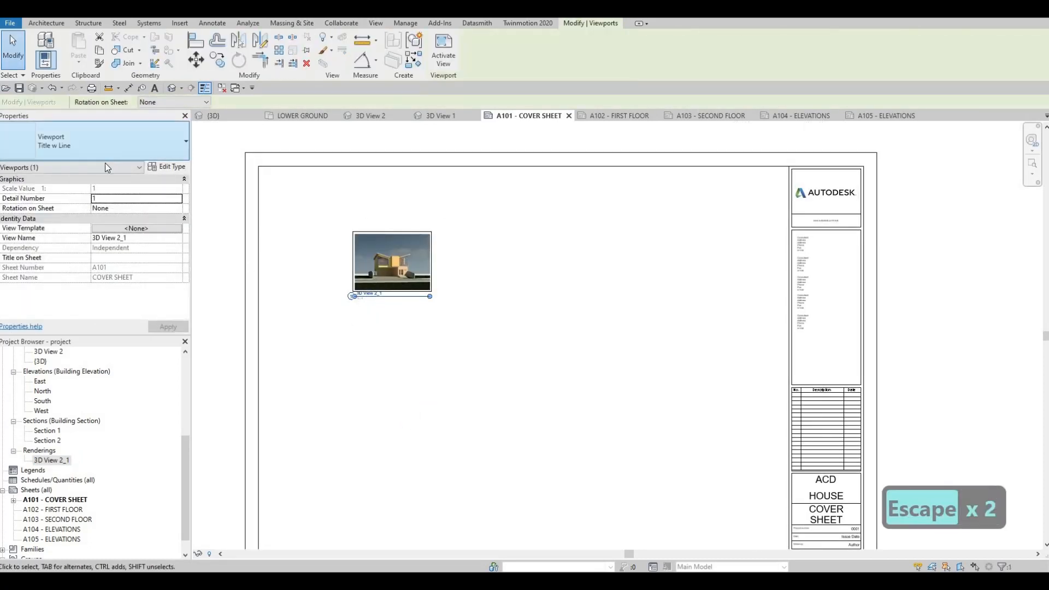
# Change the rendering's viewport type on the cover sheet to No Title.
pyautogui.click(107, 148)
pyautogui.click(48, 195)
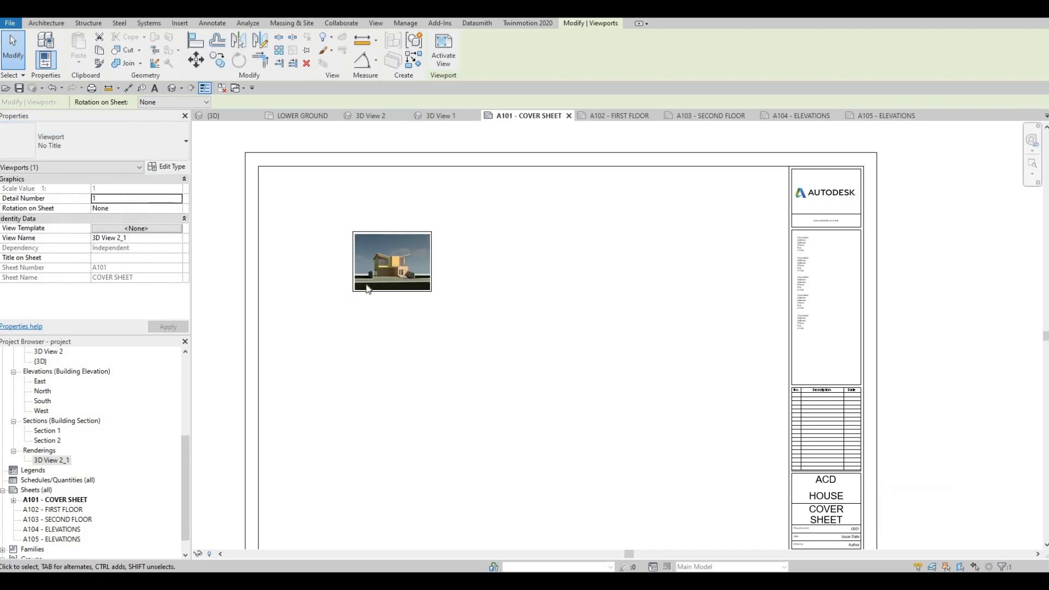
pyautogui.press('Escape')
# Activate the rendering viewport, enlarge its image proportionally to about 582 by 436, and shift it slightly down in the sheet's upper-left area.
pyautogui.click(430, 248)
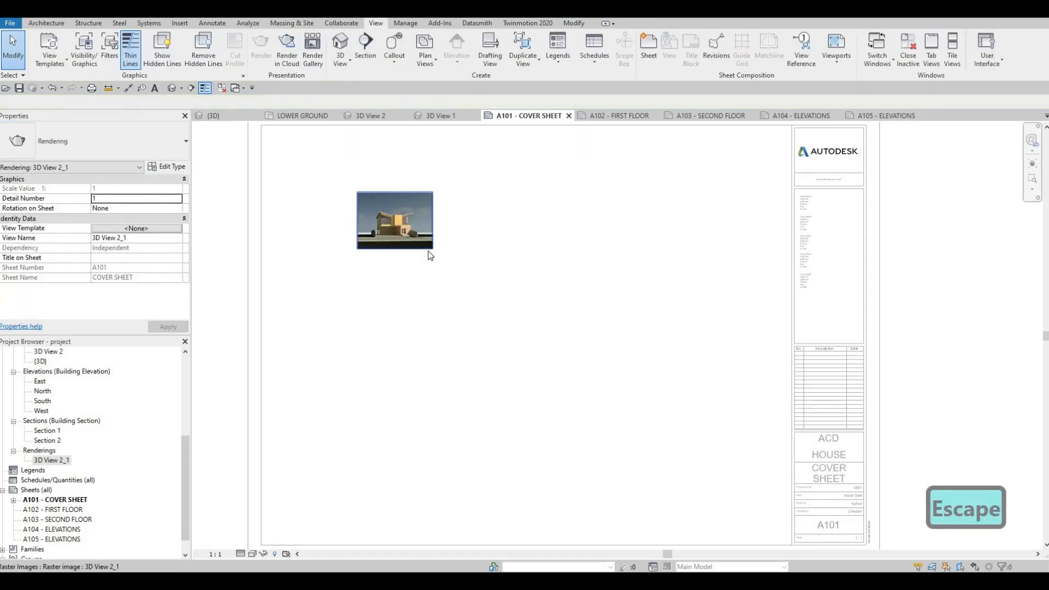
pyautogui.moveTo(431, 249); pyautogui.dragTo(576, 355)
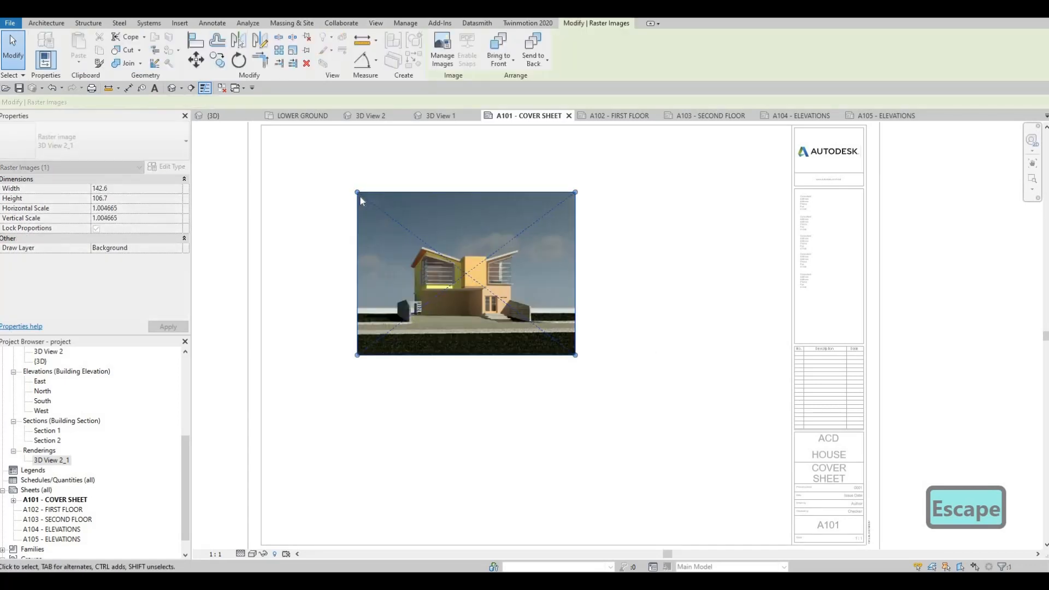
pyautogui.moveTo(343, 180); pyautogui.dragTo(311, 158)
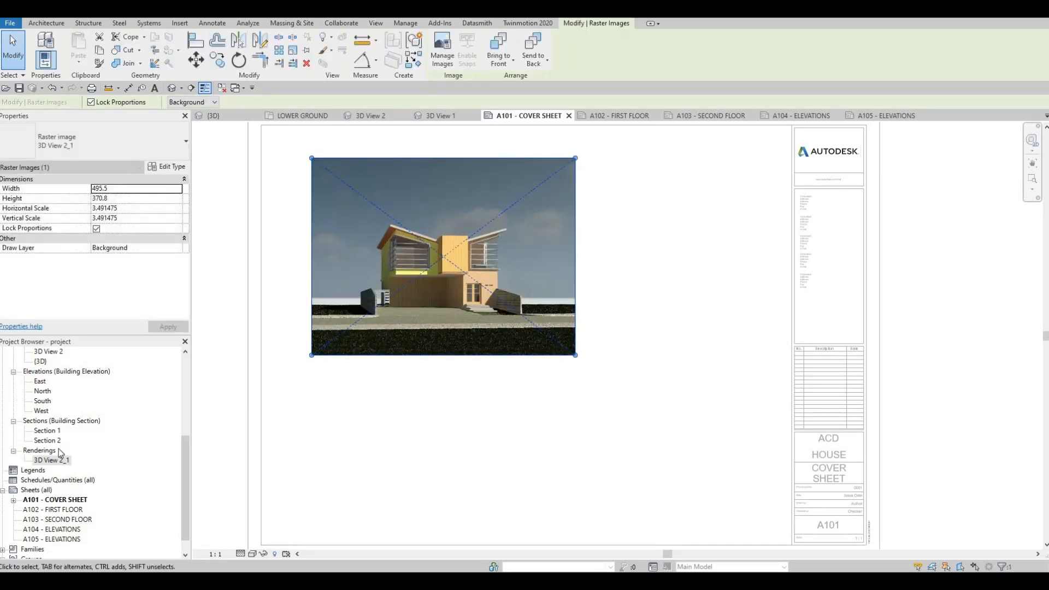
pyautogui.scroll(5, 59, 480)
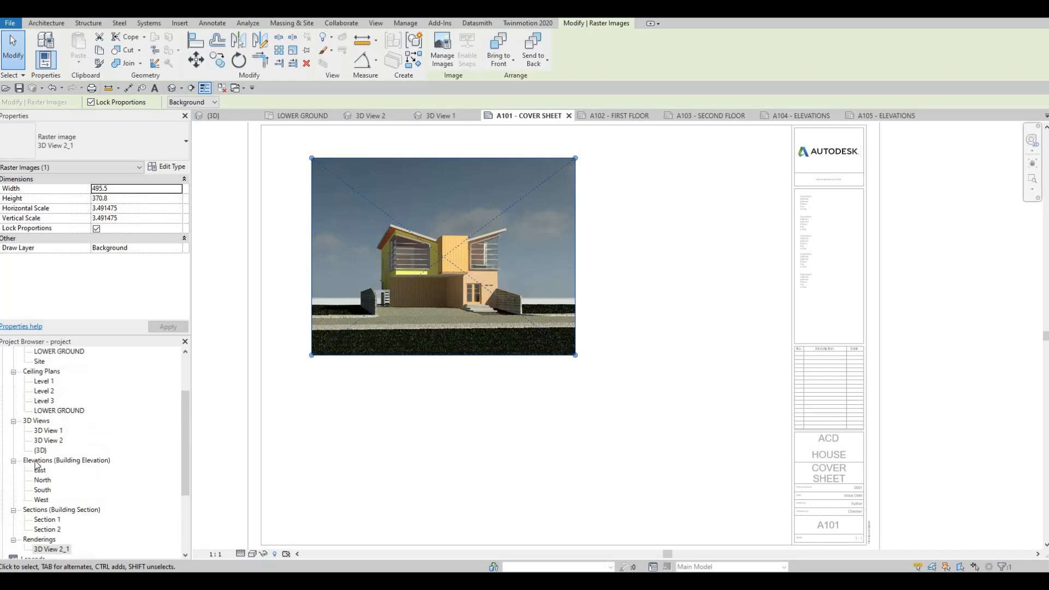
pyautogui.scroll(1, 183, 426)
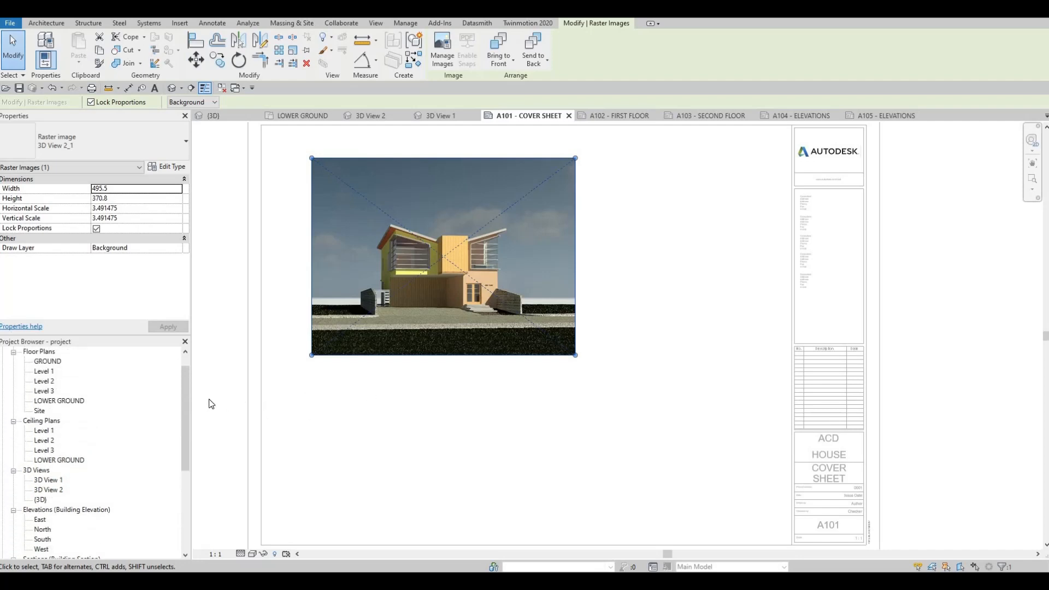
pyautogui.scroll(-4, 353, 409)
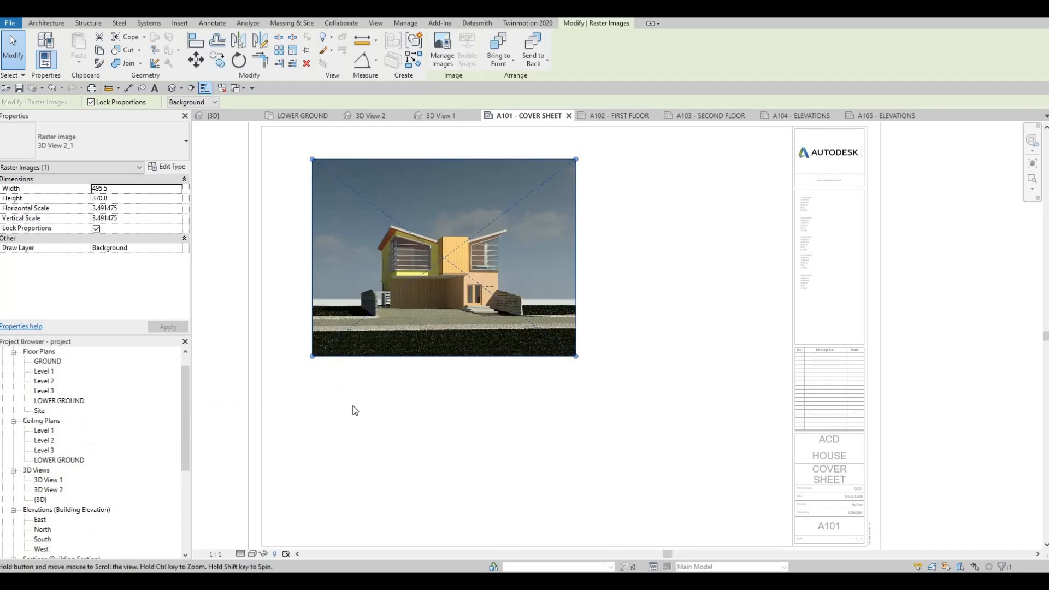
pyautogui.moveTo(383, 350); pyautogui.dragTo(386, 349, button='middle')
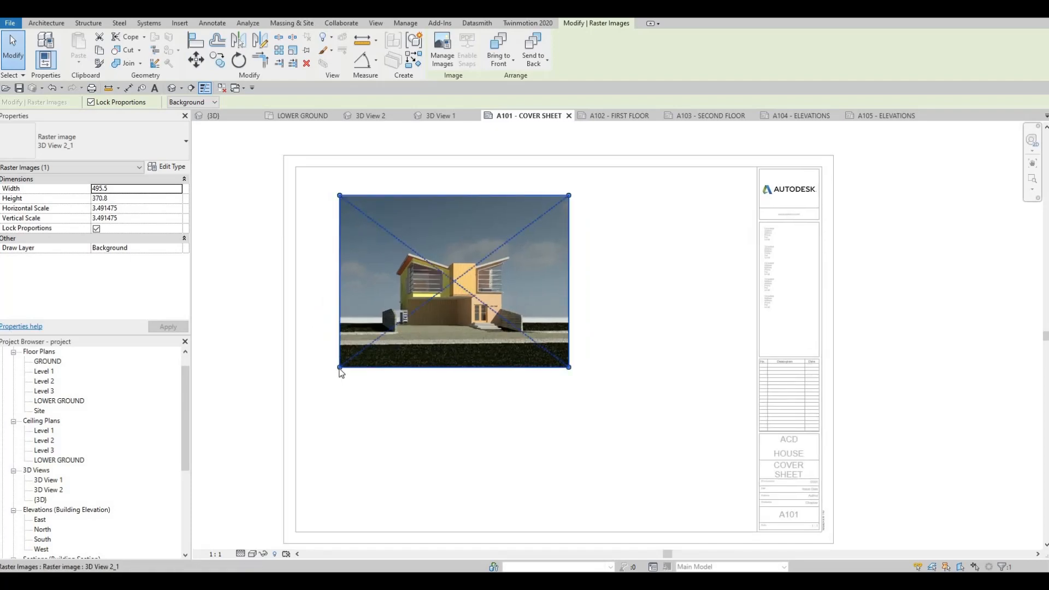
pyautogui.moveTo(340, 367); pyautogui.dragTo(319, 381)
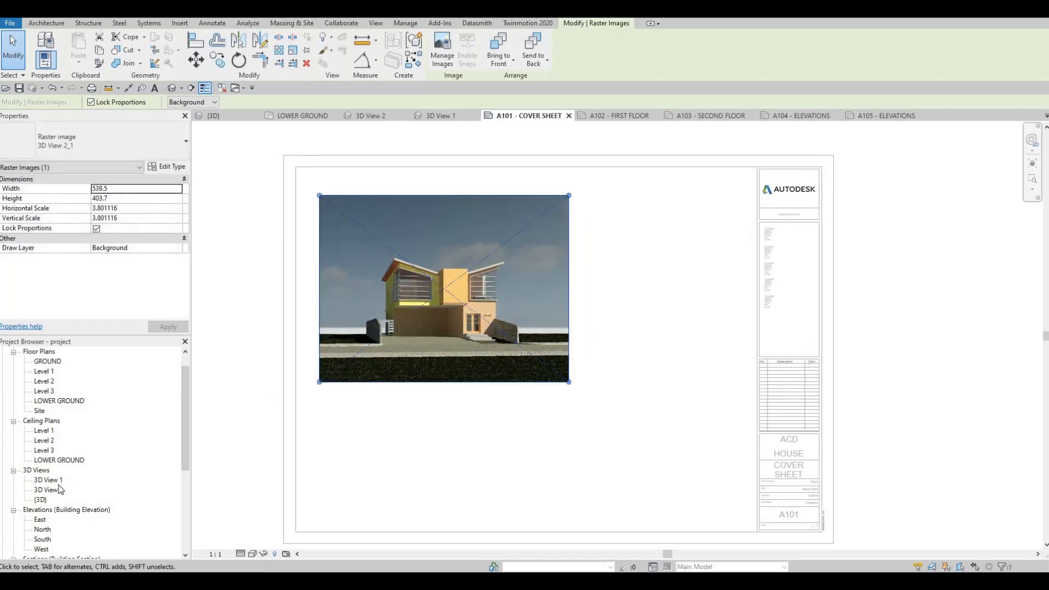
pyautogui.scroll(-1, 187, 465)
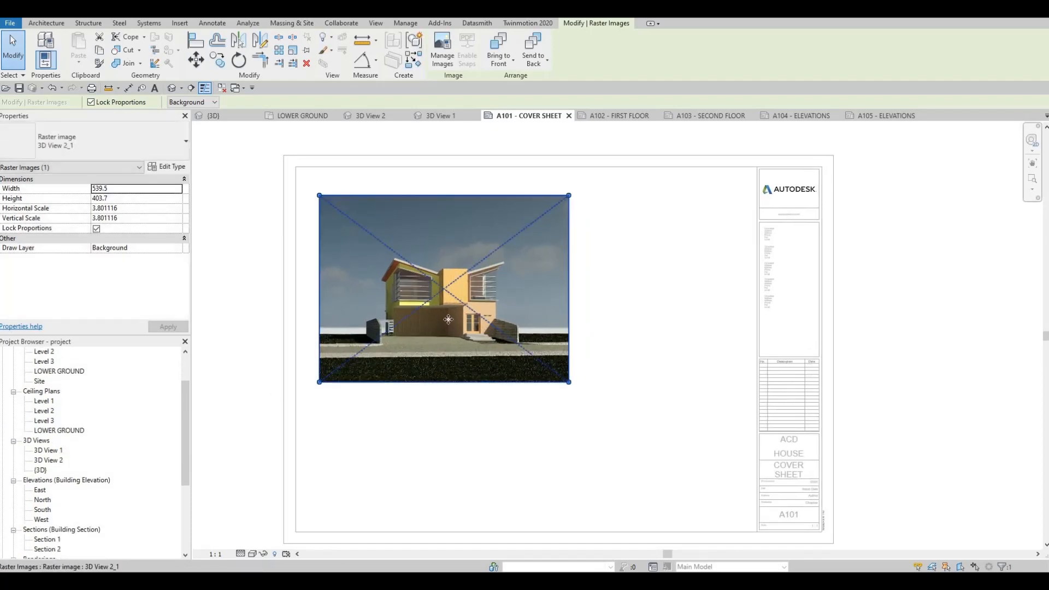
pyautogui.moveTo(568, 195); pyautogui.dragTo(549, 246)
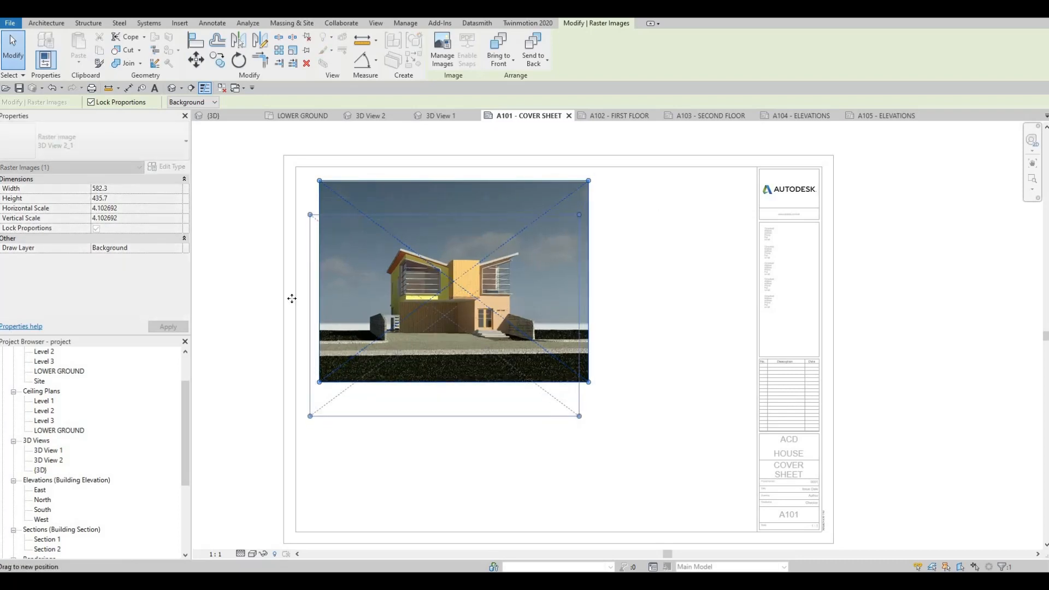
pyautogui.click(236, 252)
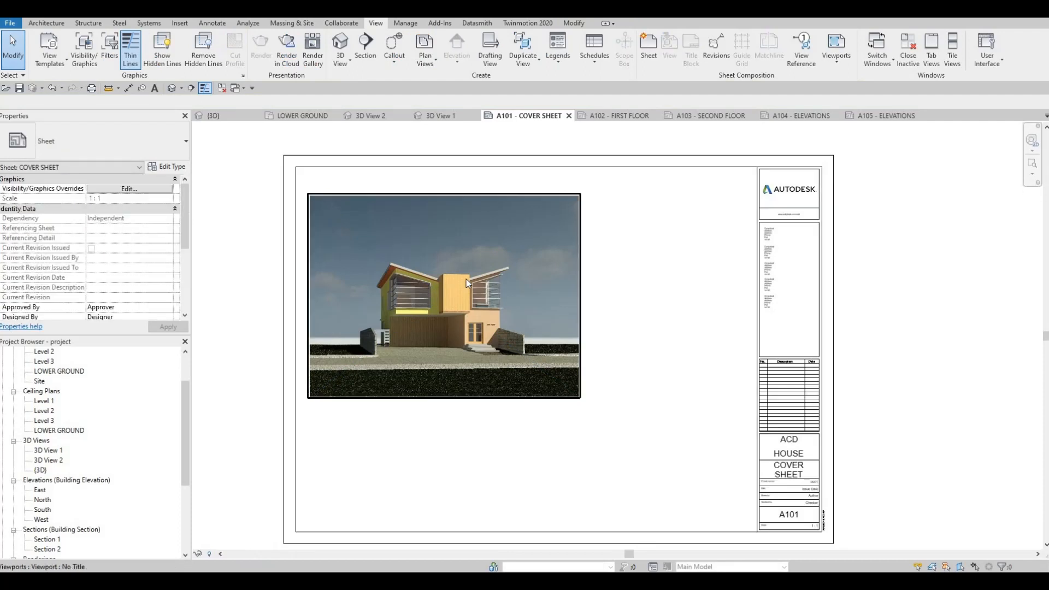
# Nudge the rendering viewport slightly to the right on the cover sheet and deselect it.
pyautogui.moveTo(469, 263); pyautogui.dragTo(465, 277, button='middle')
pyautogui.press('Right')
pyautogui.press('Right')
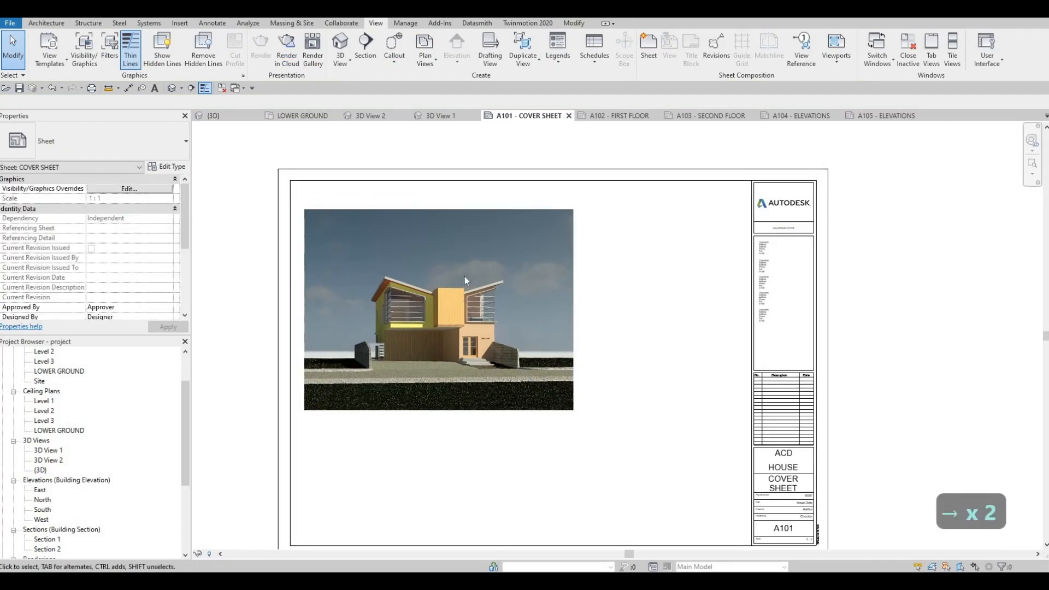
pyautogui.press('Right')
pyautogui.press('Right')
pyautogui.press('Escape')
pyautogui.press('Escape')
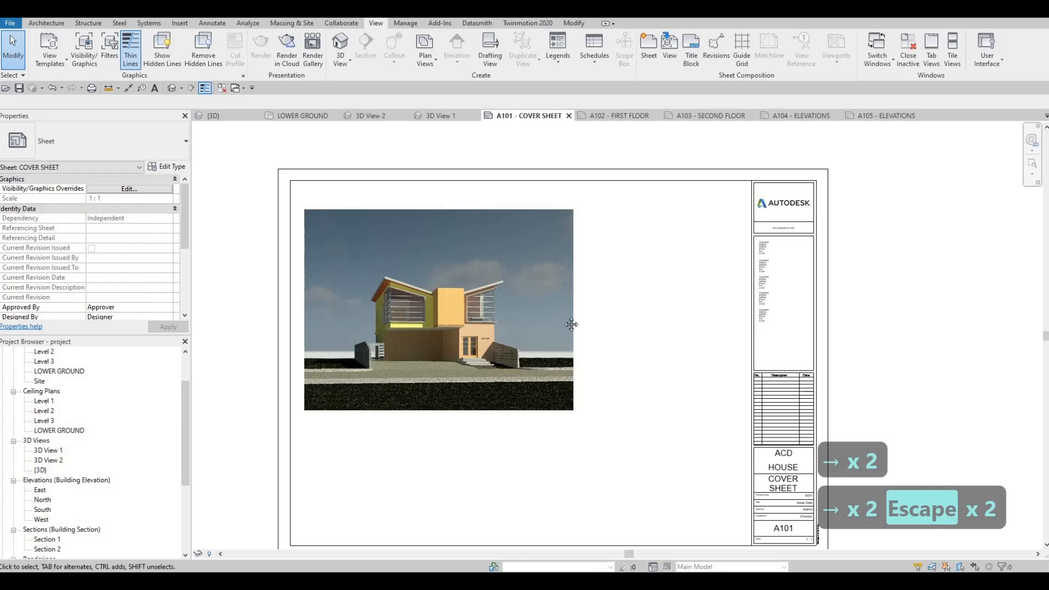
pyautogui.press('Escape')
pyautogui.press('Escape')
pyautogui.scroll(-2, 571, 324)
pyautogui.scroll(4, 515, 283)
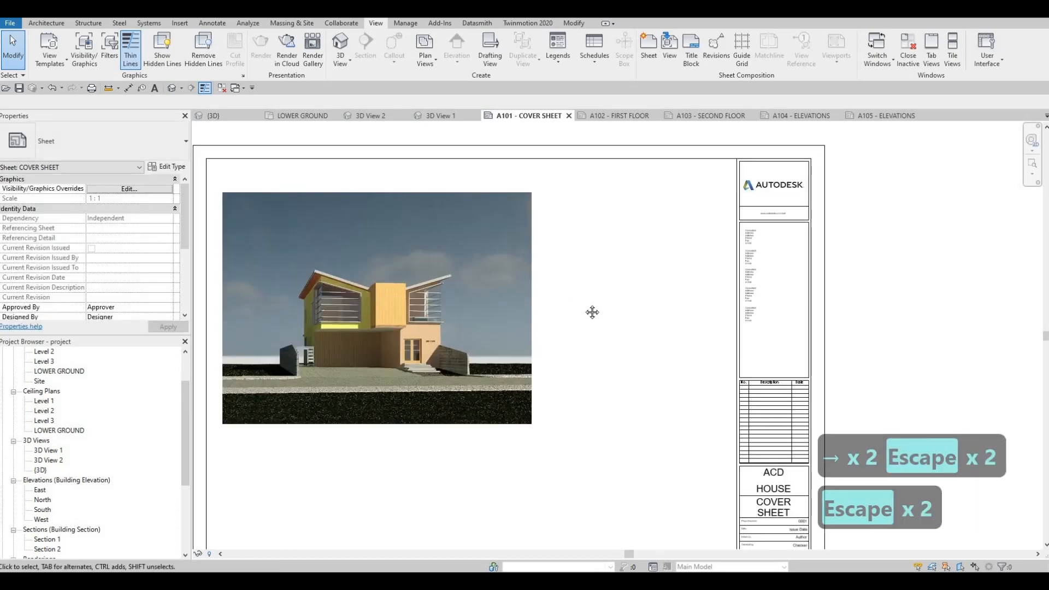
pyautogui.press('Escape')
pyautogui.moveTo(597, 317); pyautogui.dragTo(531, 317, button='middle')
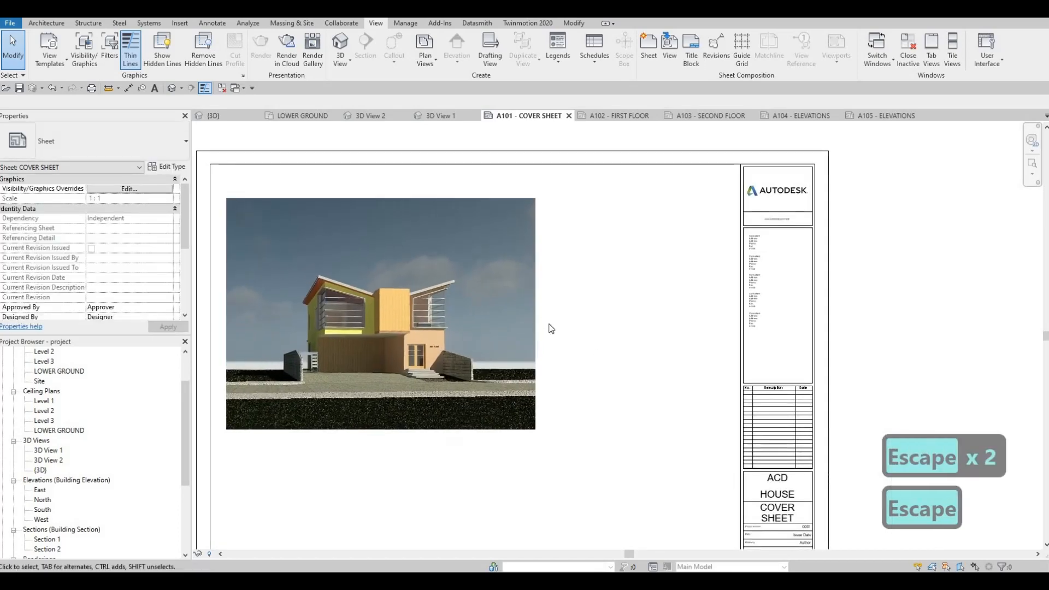
pyautogui.moveTo(355, 214); pyautogui.dragTo(382, 192, button='middle')
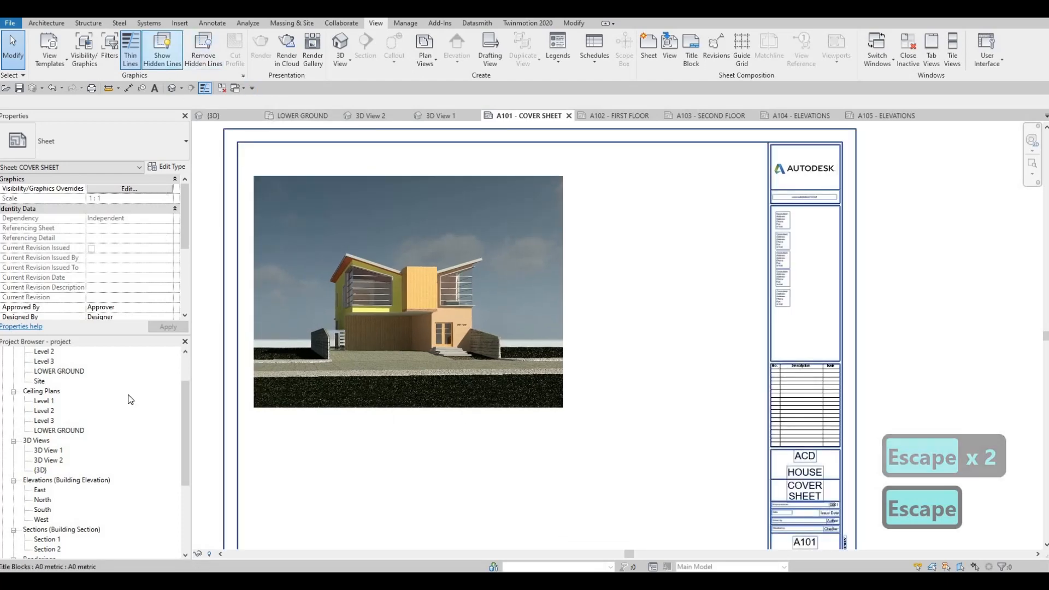
# Create a new sheet list schedule with the fields Sheet Number and Sheet Name, in that order.
pyautogui.scroll(-2, 63, 507)
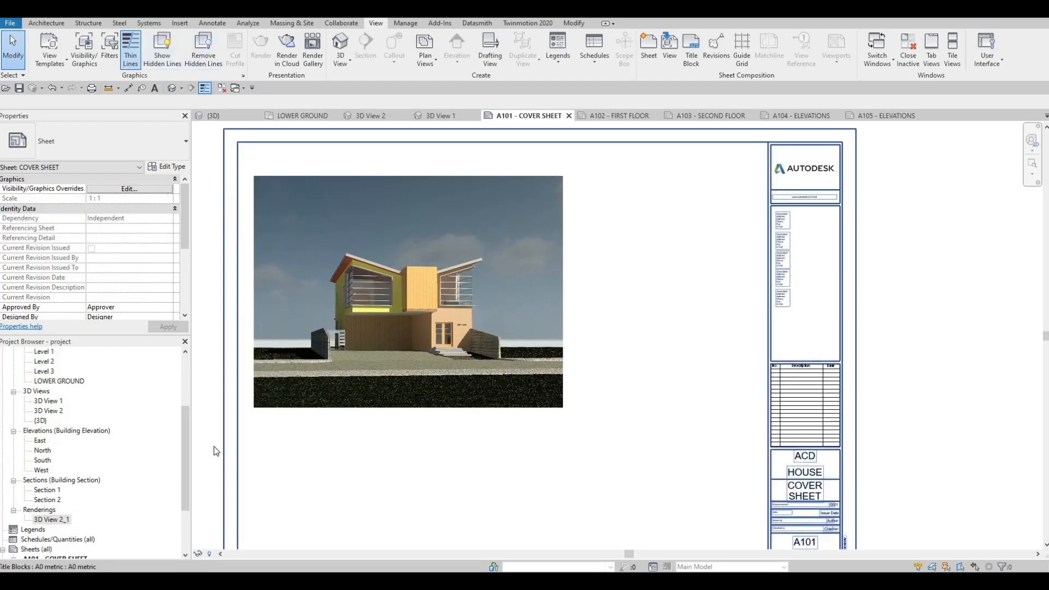
pyautogui.scroll(-1, 164, 453)
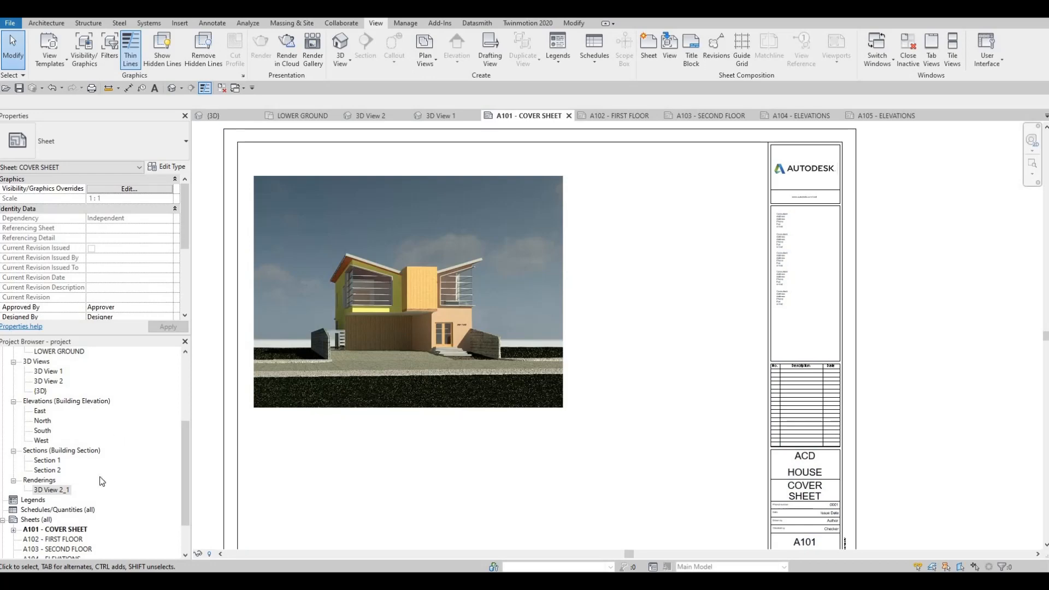
pyautogui.click(29, 510)
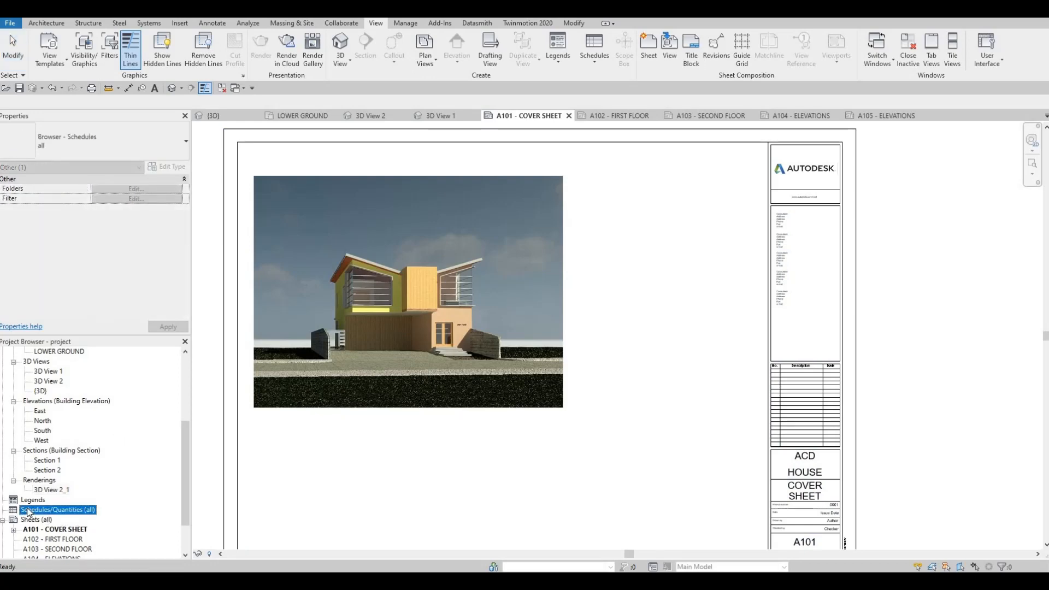
pyautogui.rightClick(28, 510)
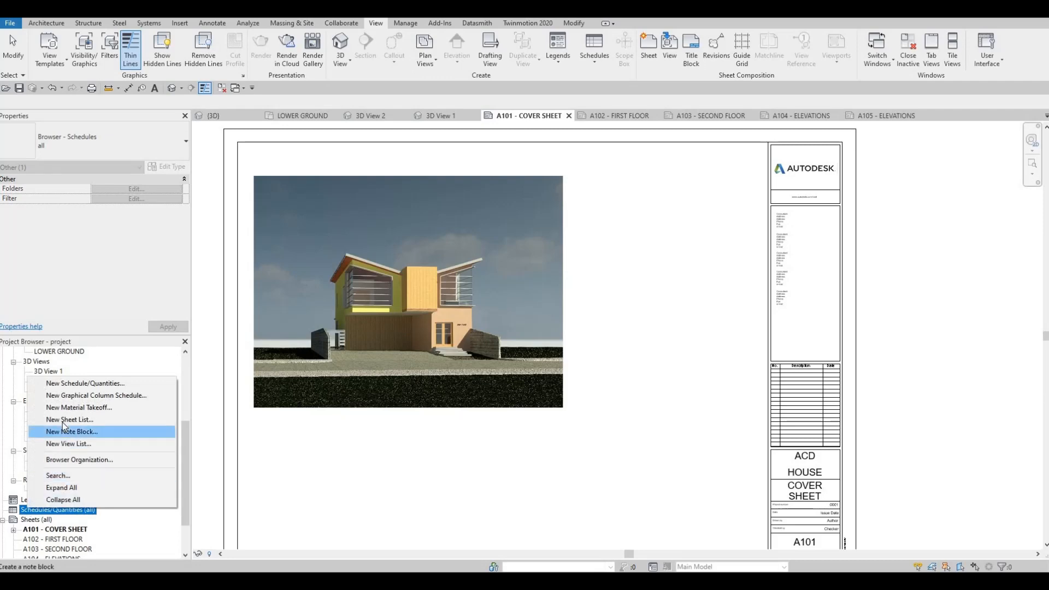
pyautogui.click(63, 424)
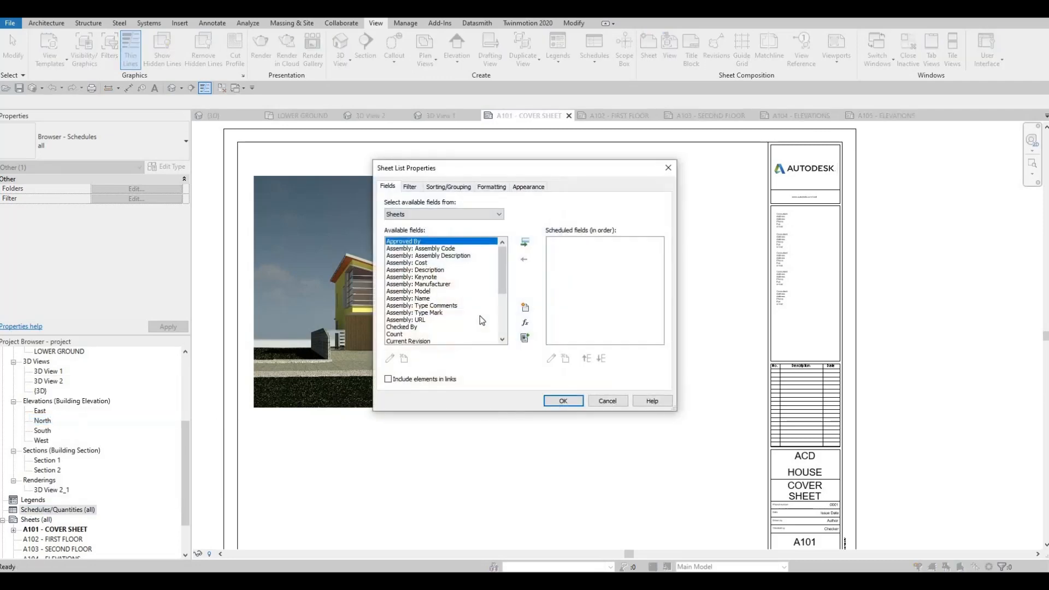
pyautogui.scroll(-4, 408, 336)
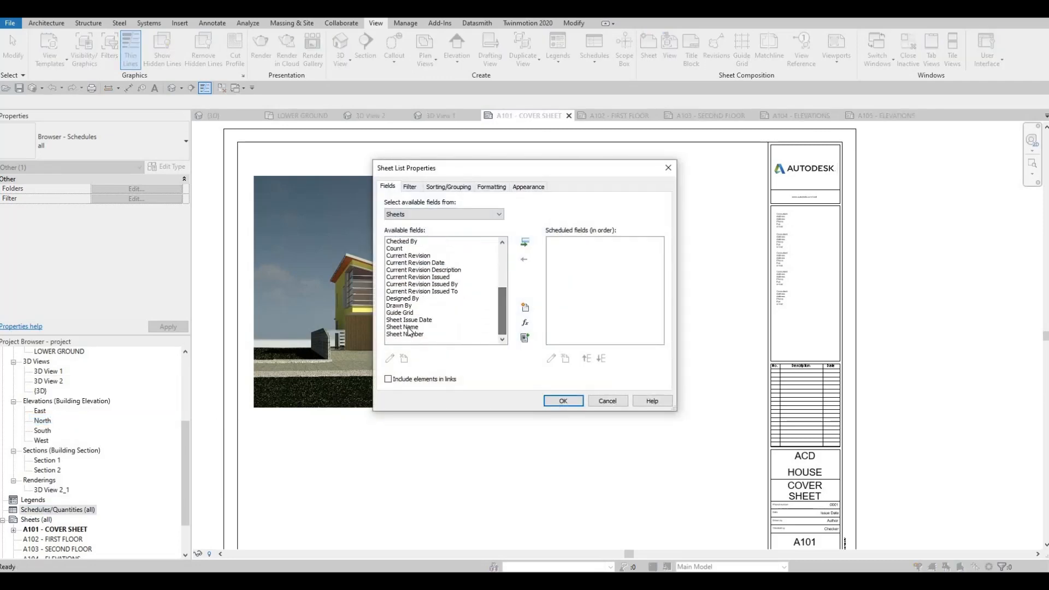
pyautogui.click(405, 334)
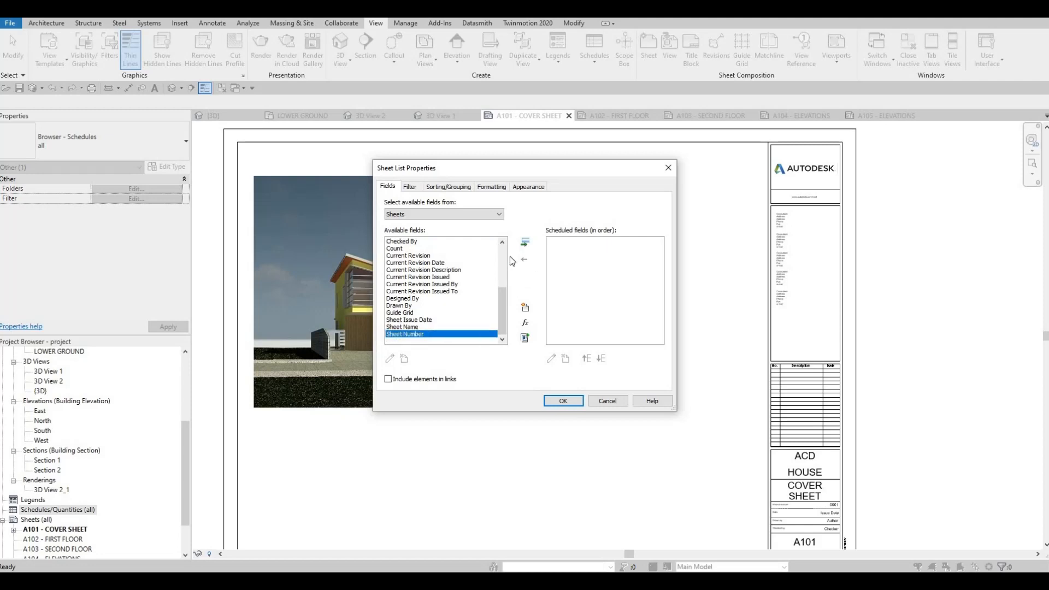
pyautogui.doubleClick(405, 334)
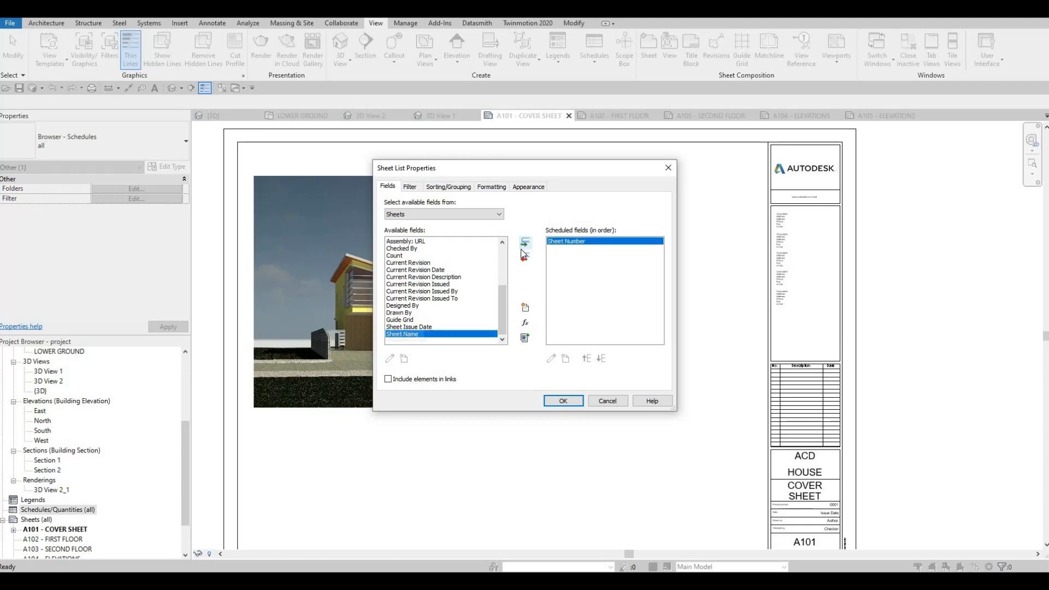
pyautogui.click(563, 400)
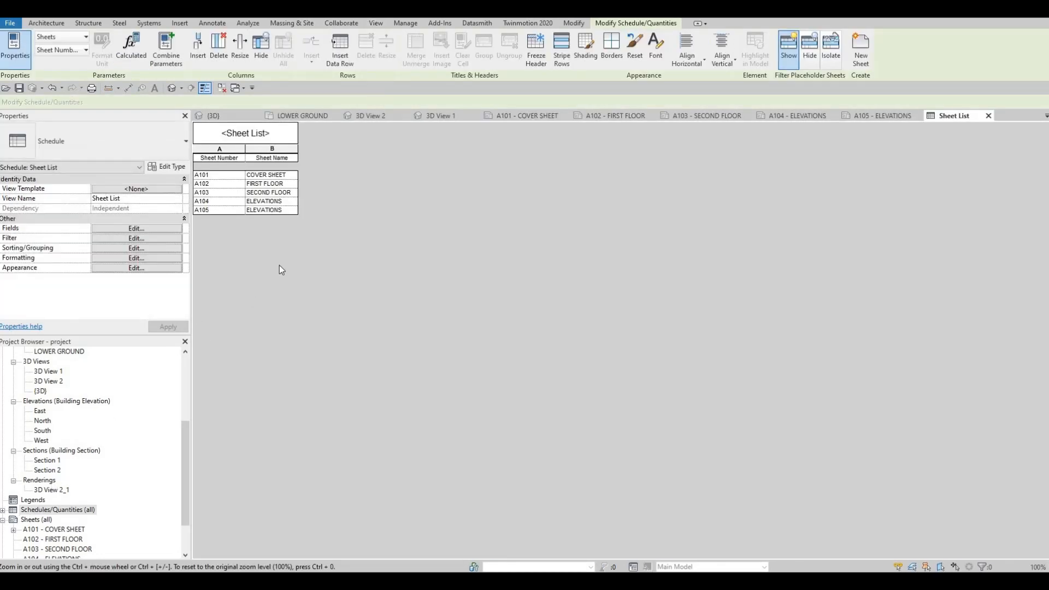
# Place the sheet list on the cover sheet beside the rendering and widen its Sheet Name column so each name fits on one line.
pyautogui.click(540, 116)
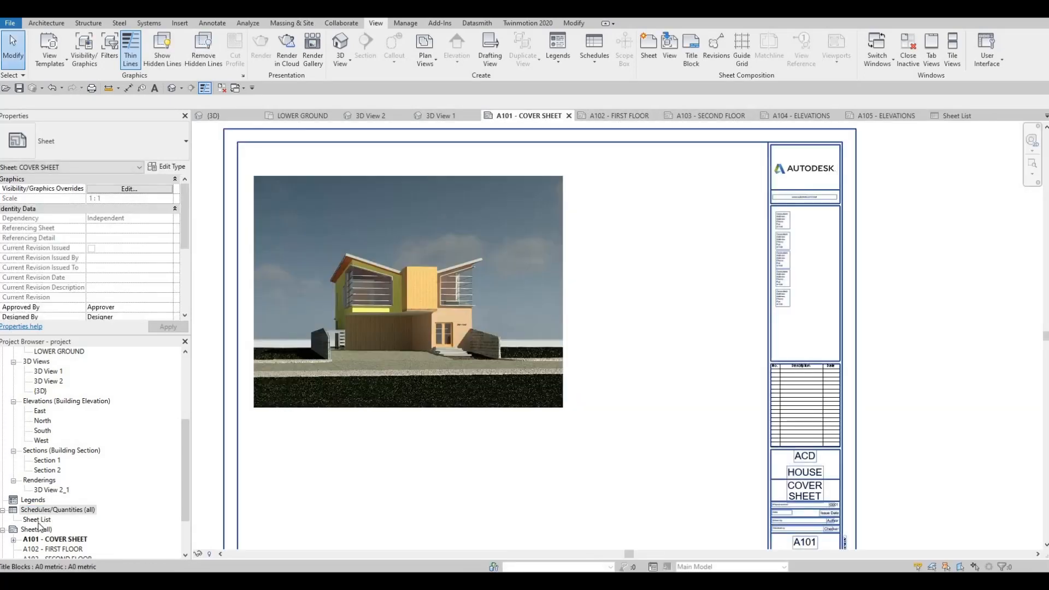
pyautogui.moveTo(36, 521); pyautogui.dragTo(650, 200)
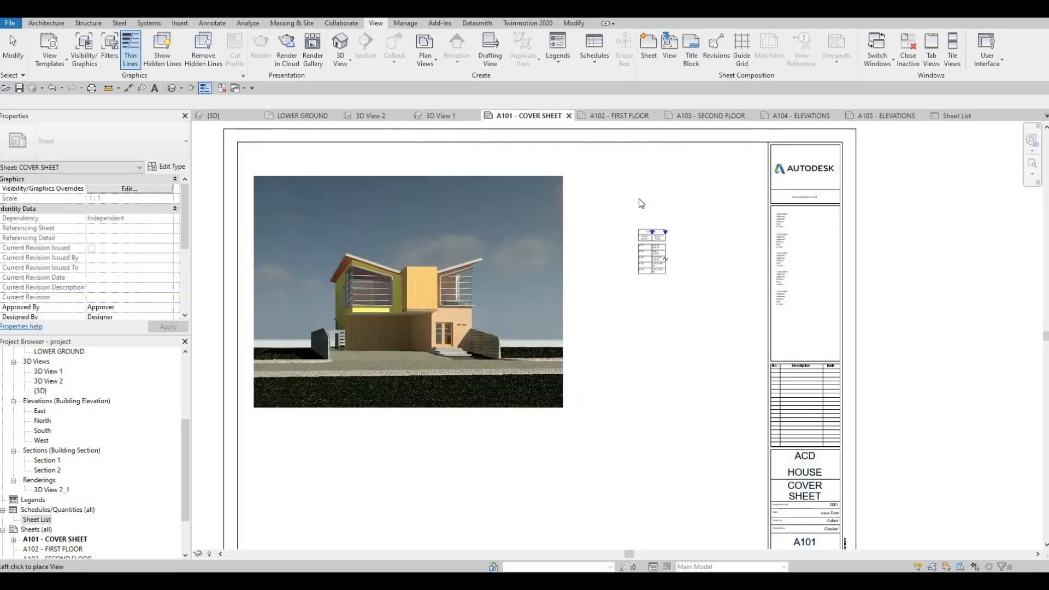
pyautogui.click(658, 186)
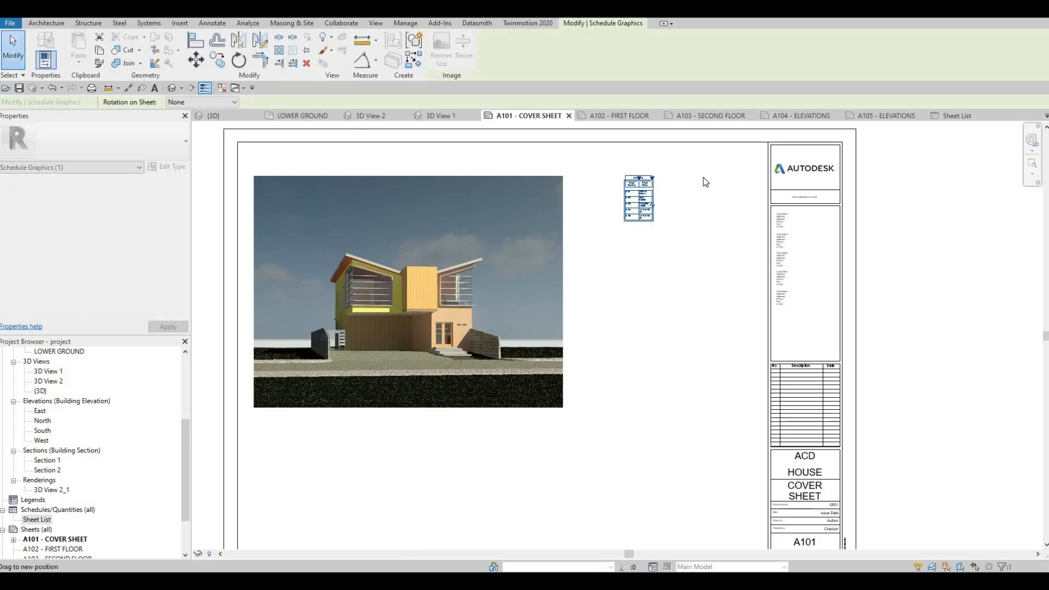
pyautogui.scroll(4, 683, 169)
pyautogui.press('Escape')
pyautogui.press('Escape')
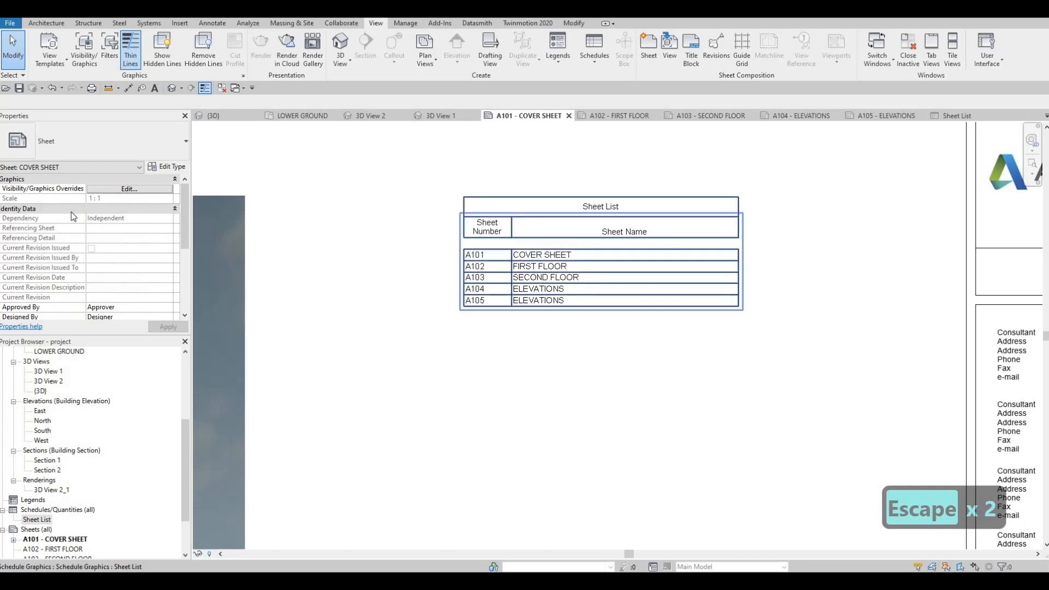
pyautogui.click(606, 235)
pyautogui.press('Escape')
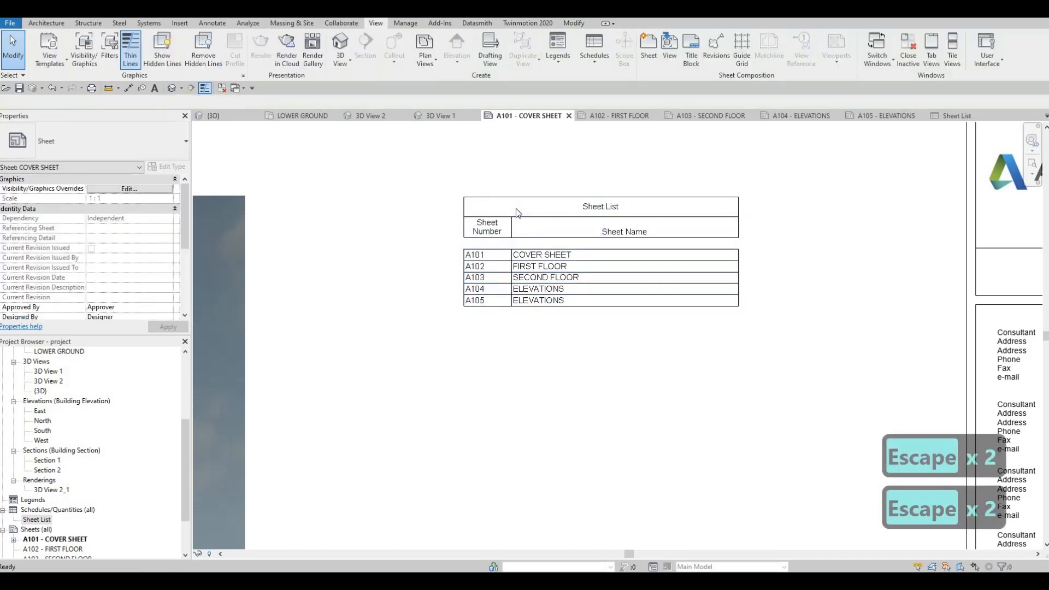
# Open the sheet list schedule and turn off the blank row before data in its appearance settings.
pyautogui.doubleClick(36, 520)
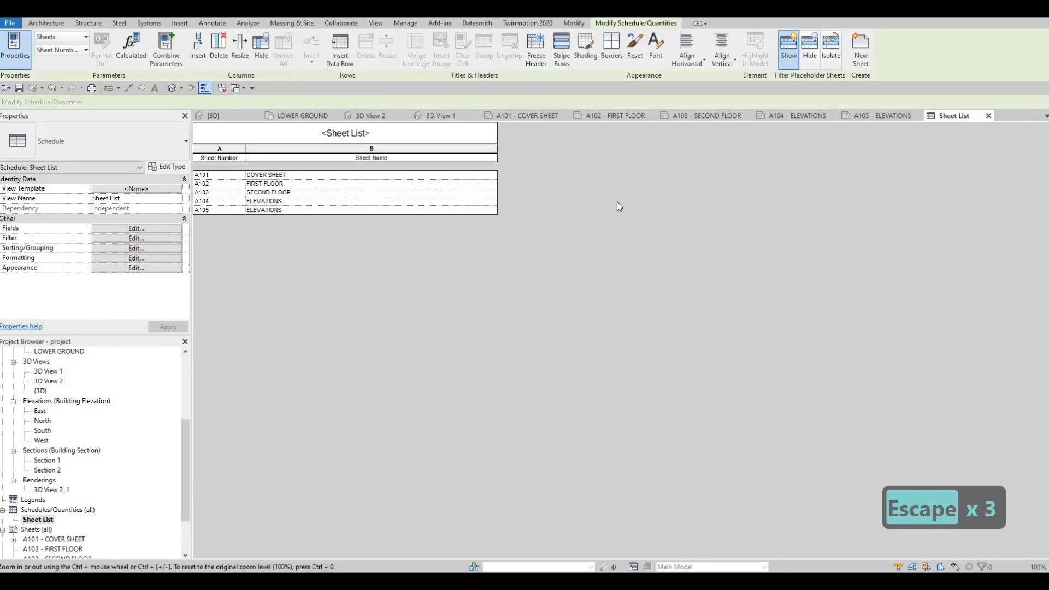
pyautogui.click(136, 248)
pyautogui.click(528, 187)
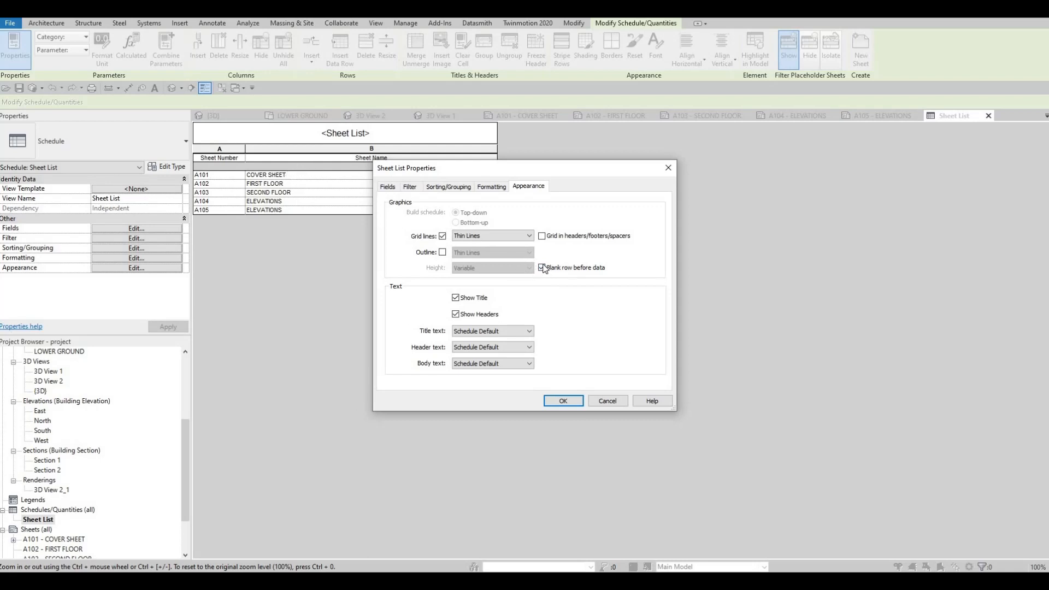
pyautogui.click(561, 400)
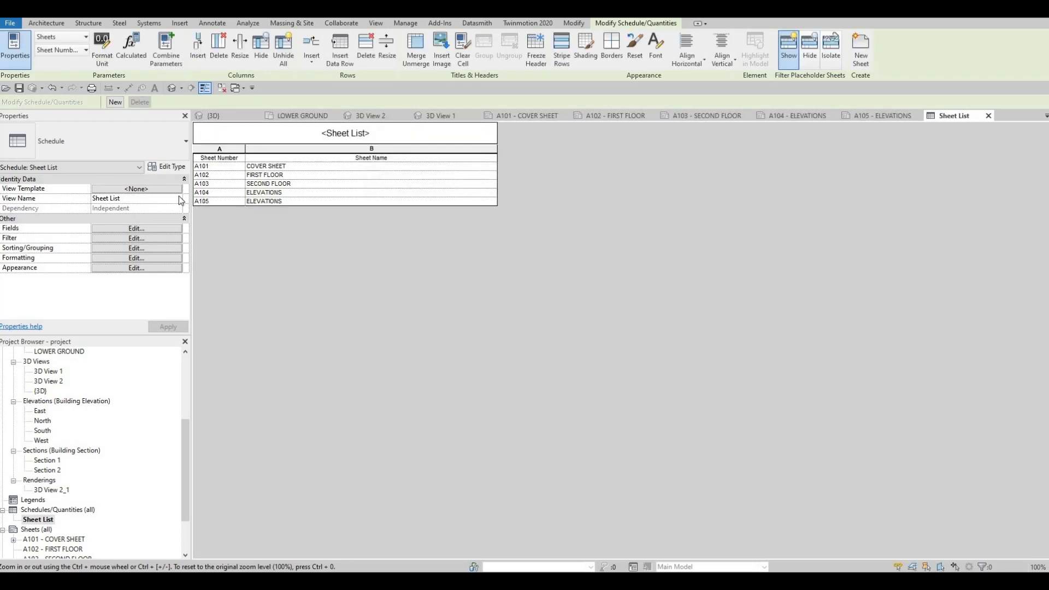
# Retitle the sheet list schedule as DRAWING LIST.
pyautogui.click(146, 237)
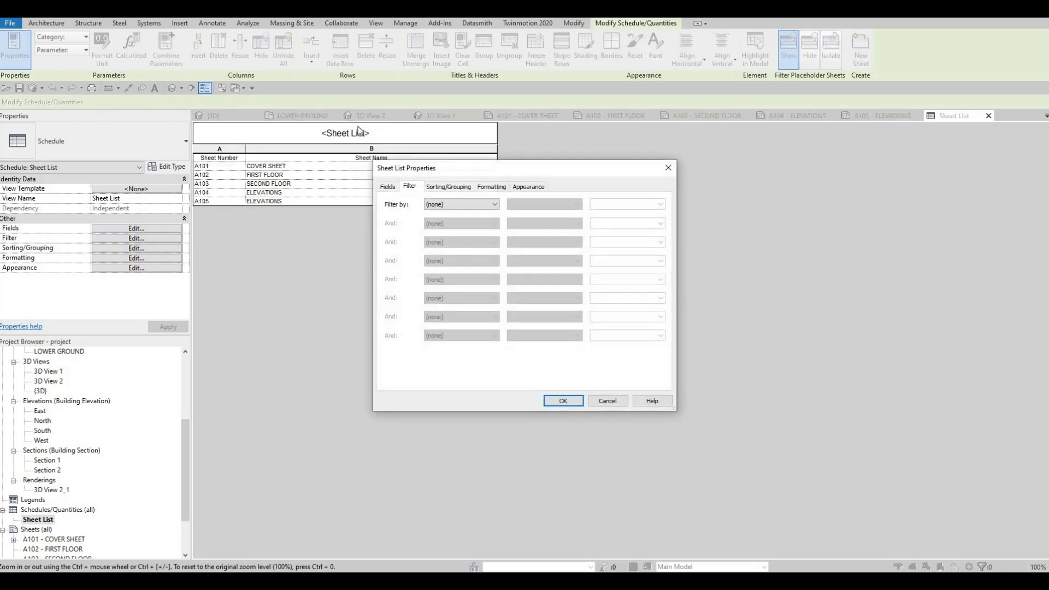
pyautogui.press('Escape')
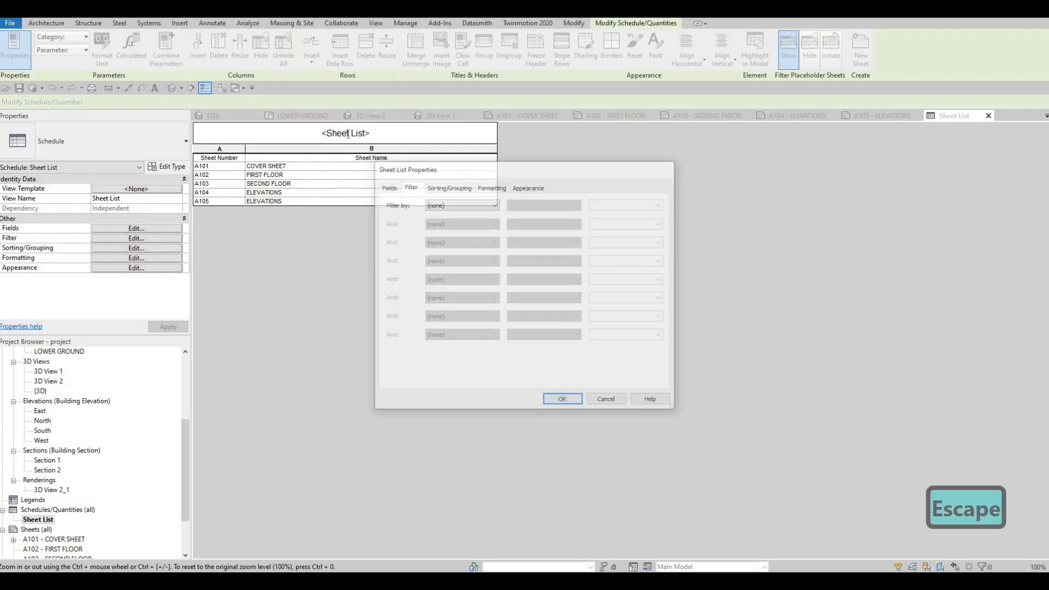
pyautogui.hotkey('ctrl', 'a')
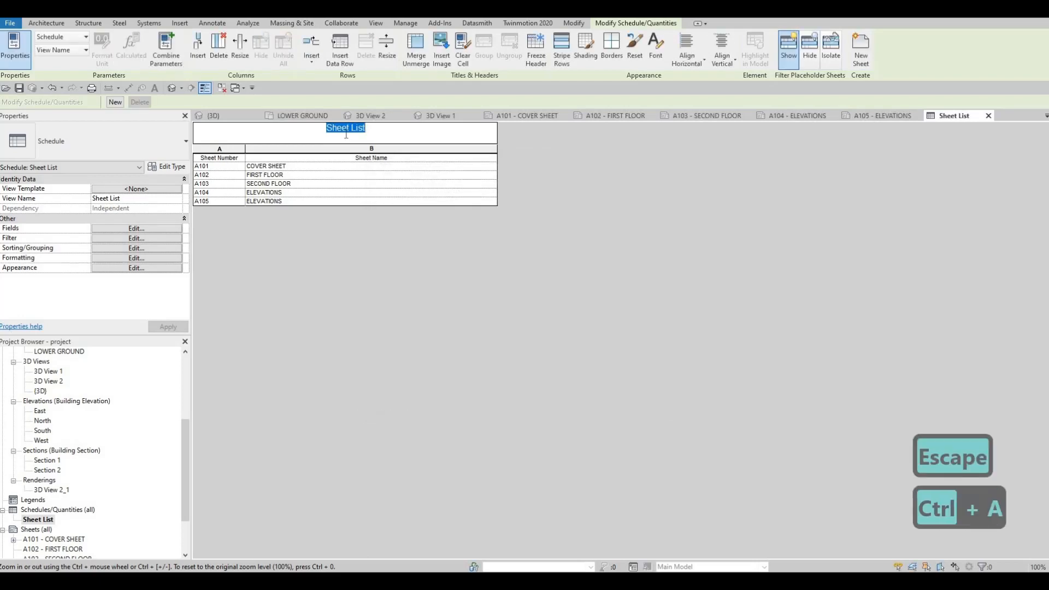
pyautogui.write('drawing list')
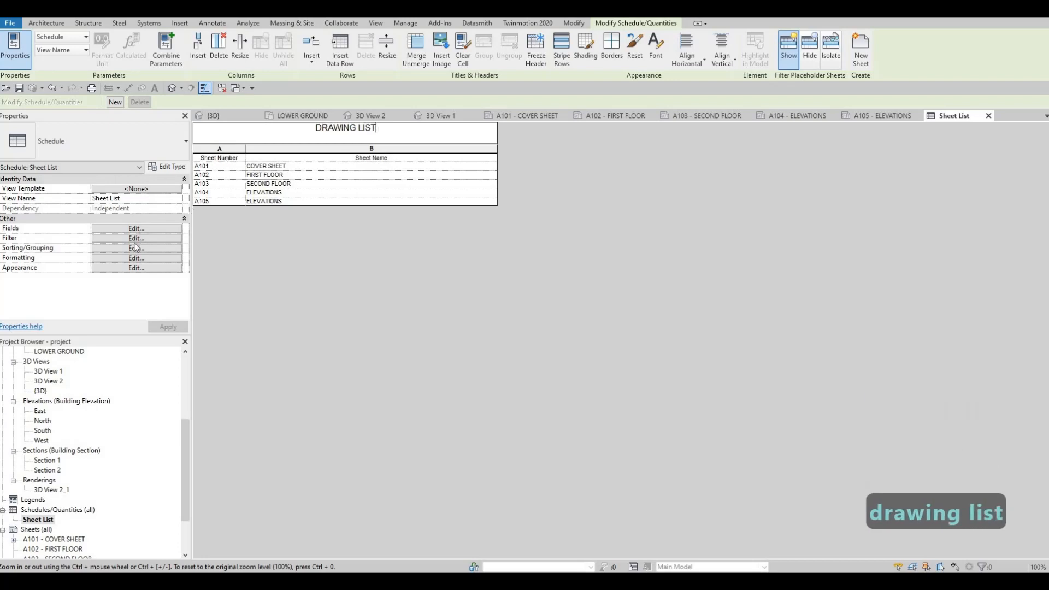
# Set the drawing list's title text to 6mm Arial, header text to 4mm Arial and body text to 2.5mm Arial.
pyautogui.click(525, 188)
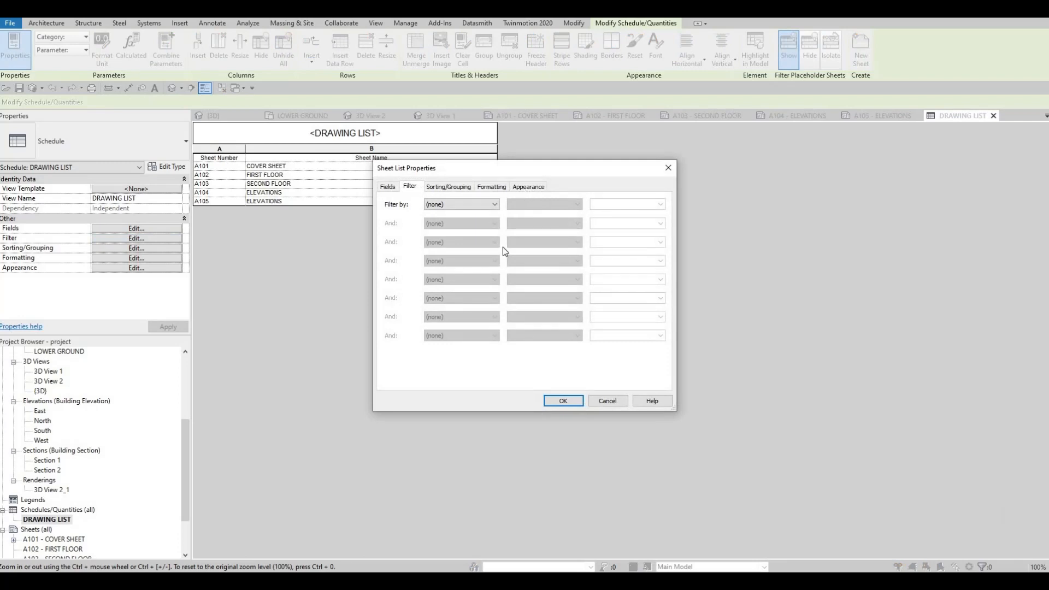
pyautogui.click(527, 332)
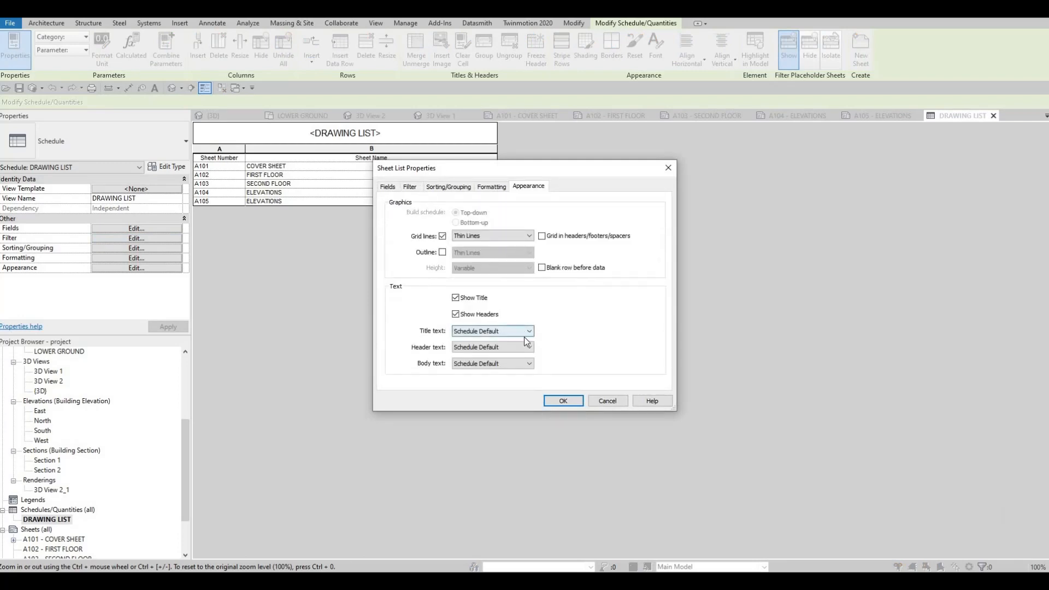
pyautogui.click(483, 370)
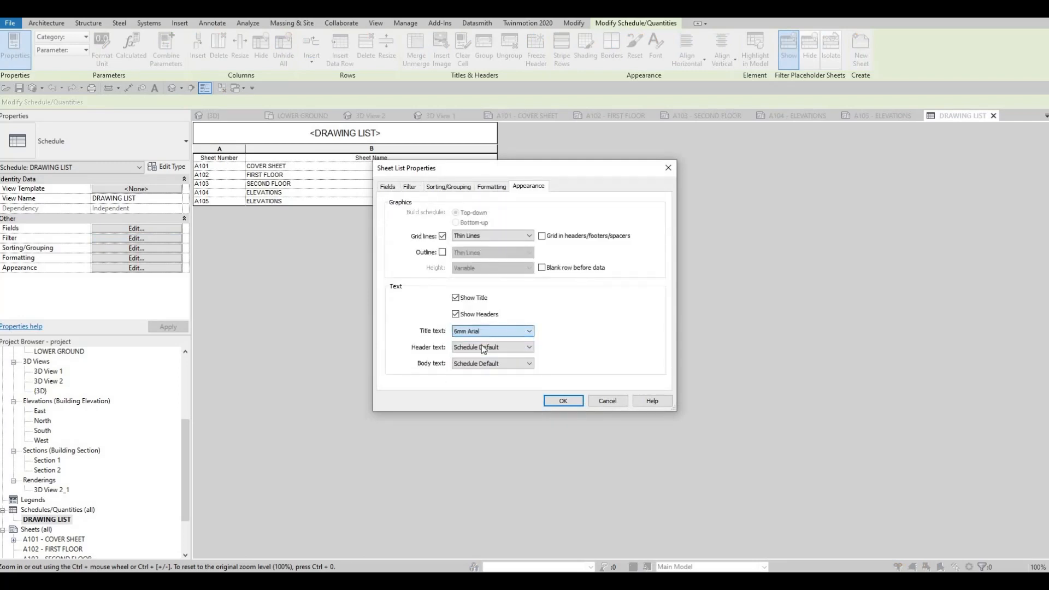
pyautogui.click(527, 347)
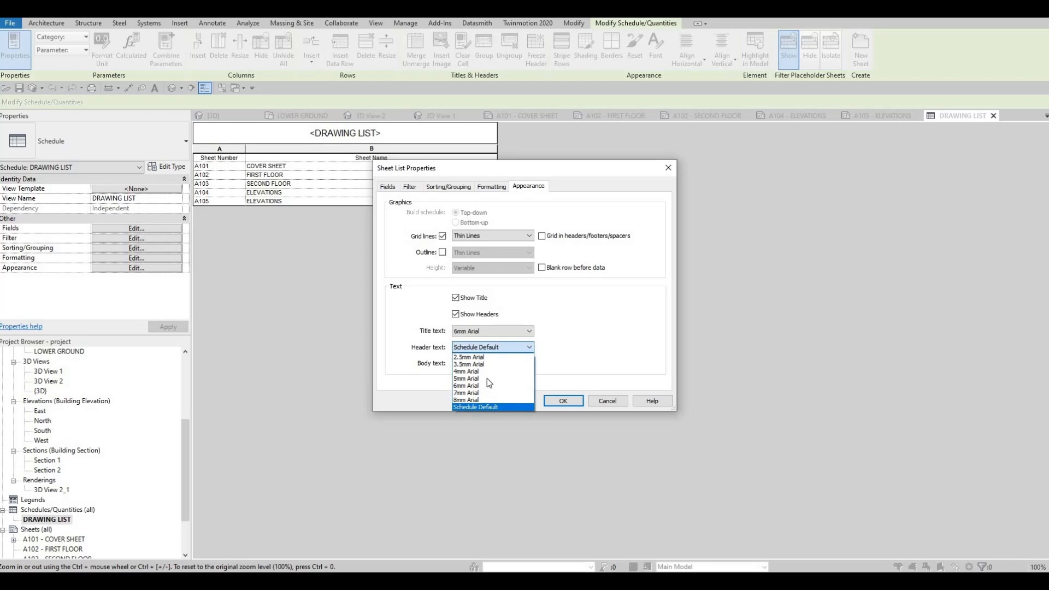
pyautogui.press('Return')
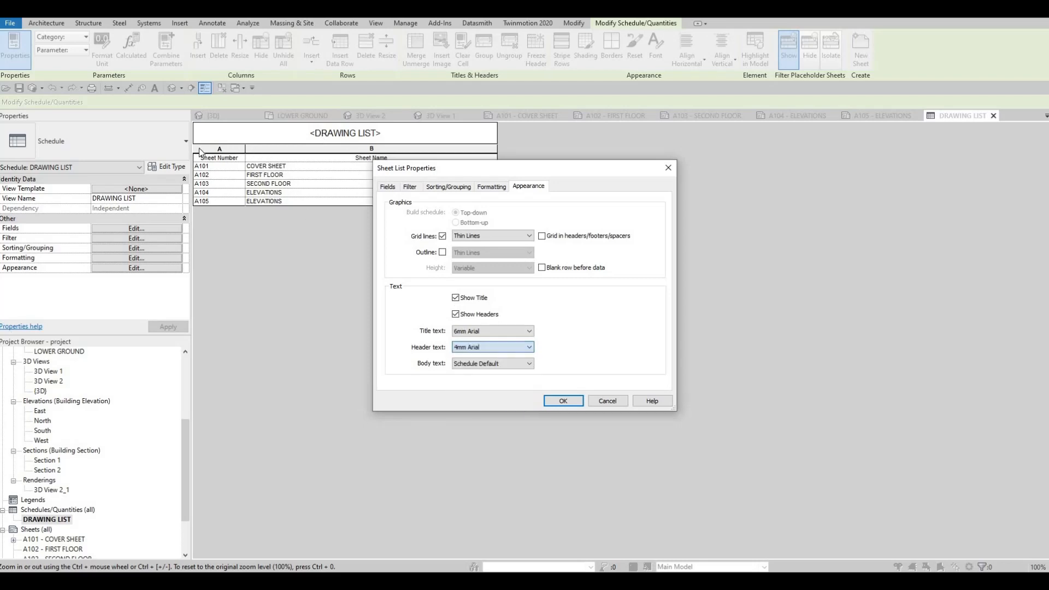
pyautogui.click(513, 367)
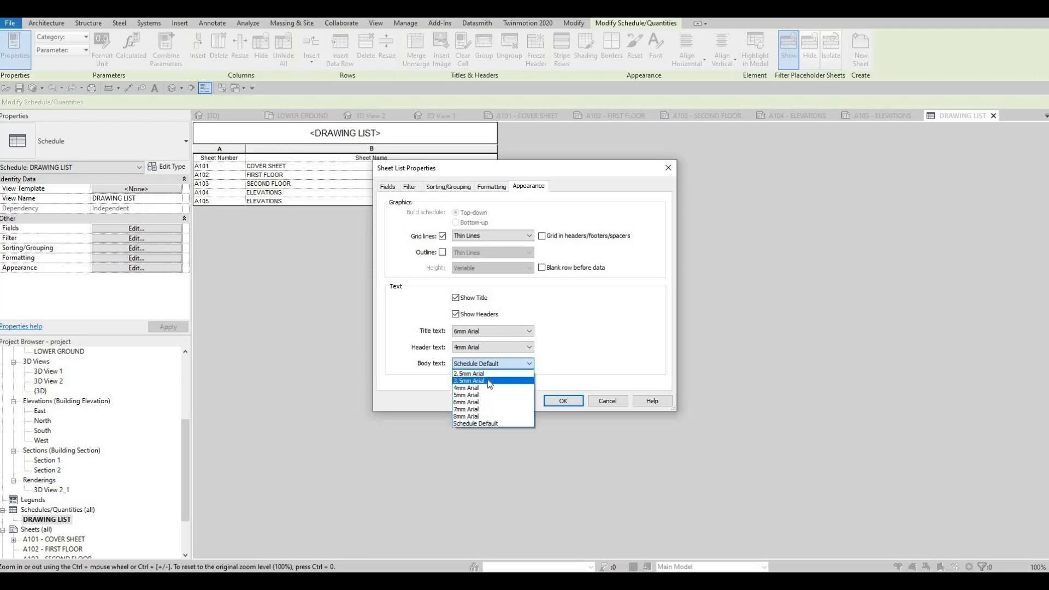
pyautogui.press('Return')
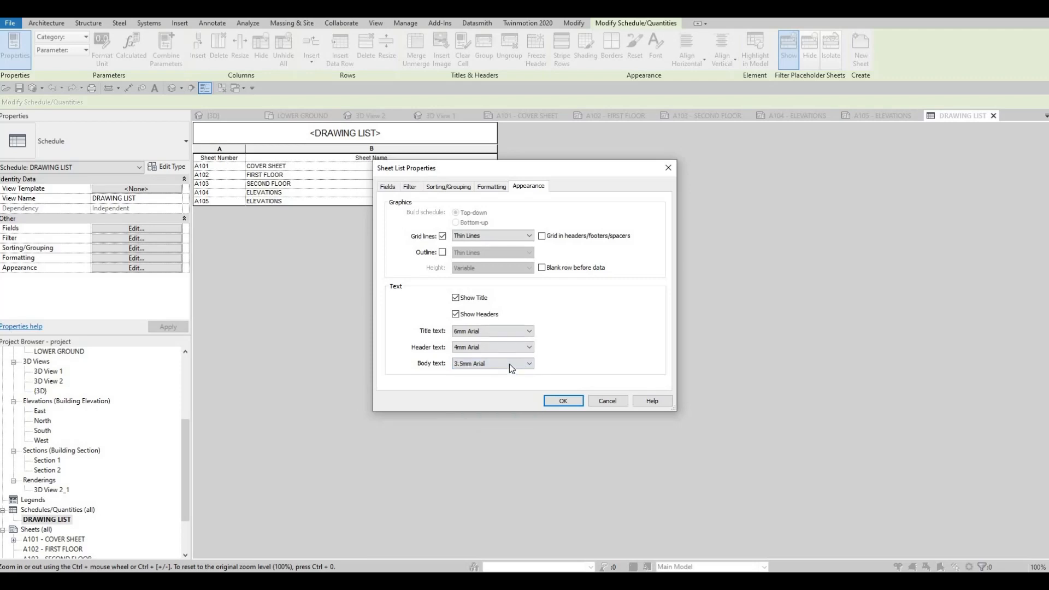
pyautogui.click(509, 362)
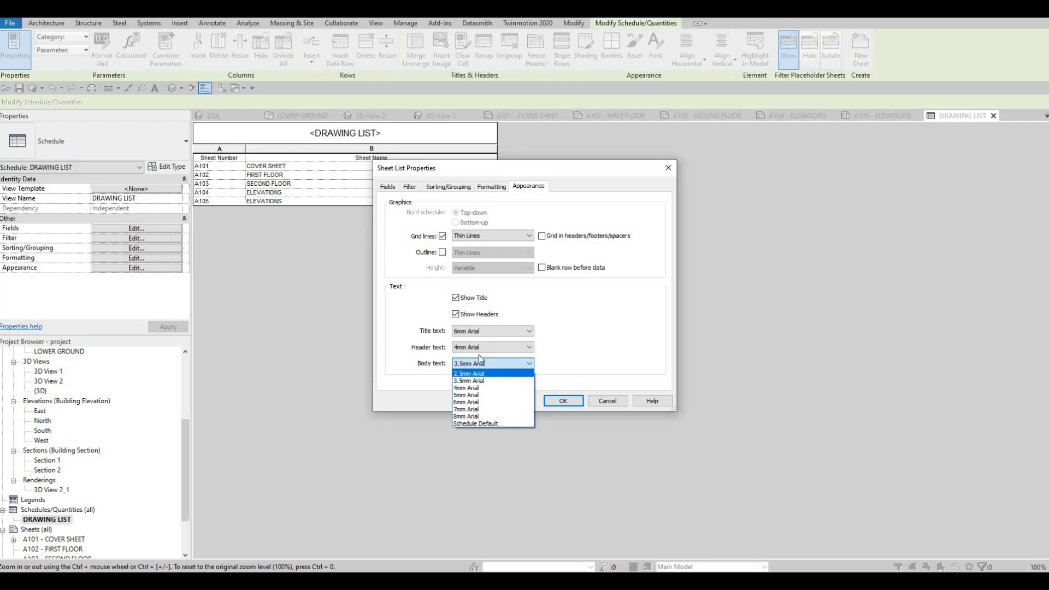
pyautogui.press('Return')
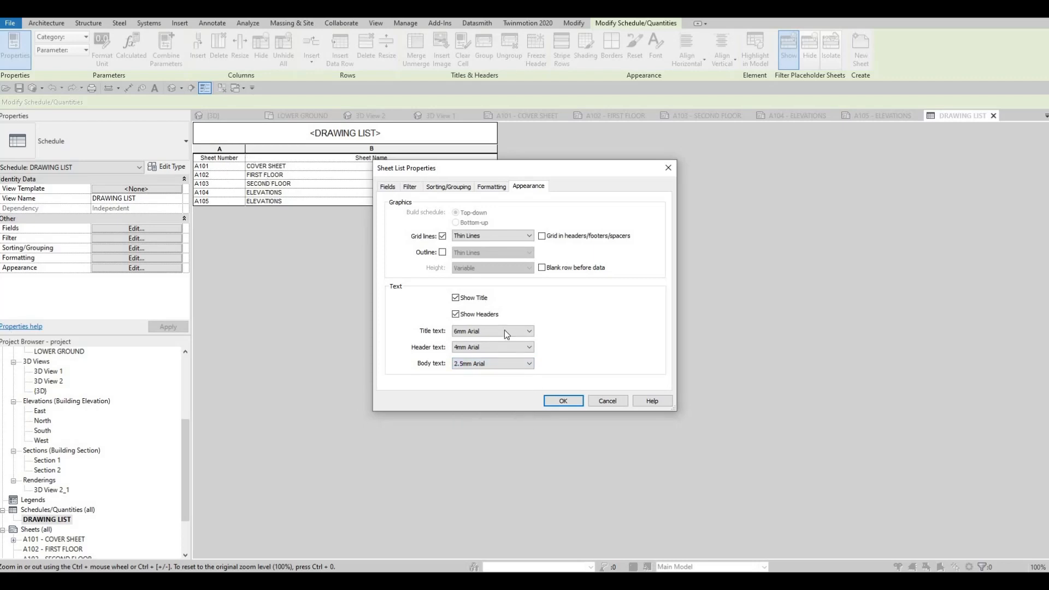
pyautogui.click(562, 400)
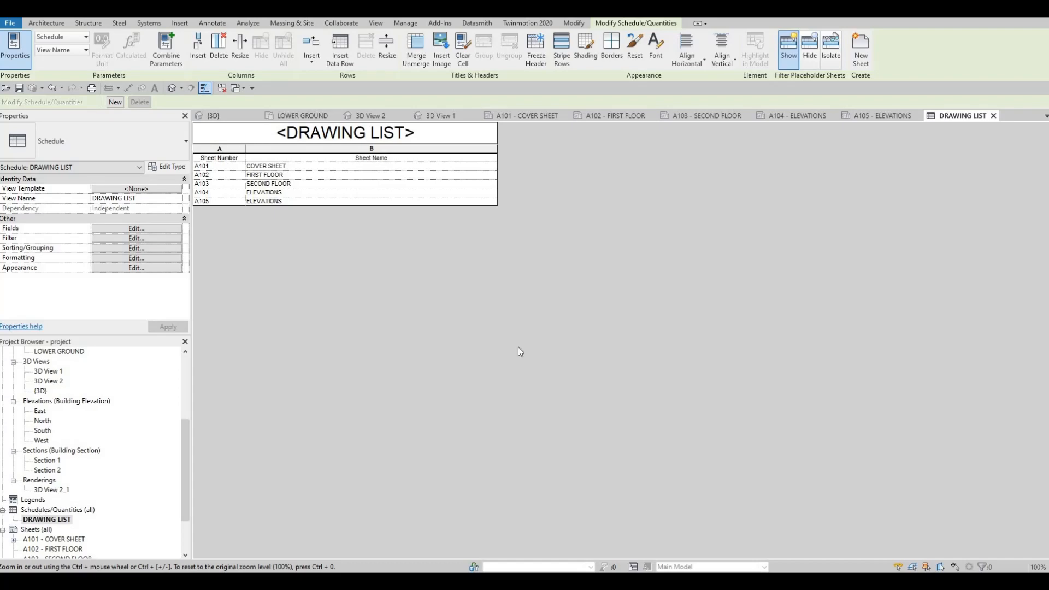
# Widen the Sheet Number and Sheet Name columns of the drawing list placed on the cover sheet.
pyautogui.click(516, 116)
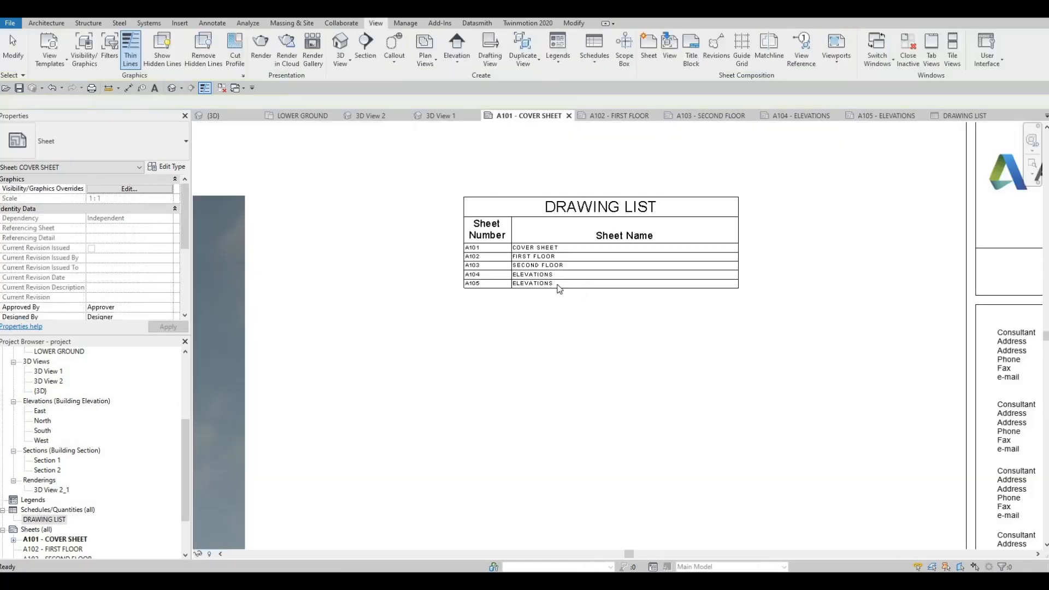
pyautogui.click(608, 290)
pyautogui.scroll(-2, 554, 292)
pyautogui.press('Escape')
pyautogui.click(659, 252)
pyautogui.moveTo(660, 247); pyautogui.dragTo(677, 249)
pyautogui.moveTo(529, 246); pyautogui.dragTo(541, 245)
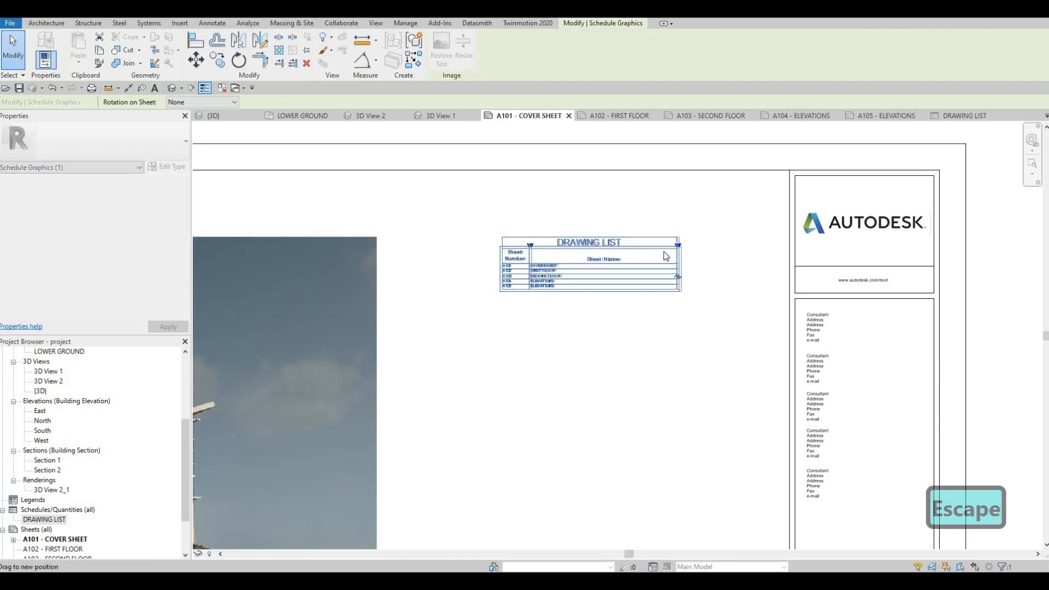
pyautogui.moveTo(677, 245); pyautogui.dragTo(690, 245)
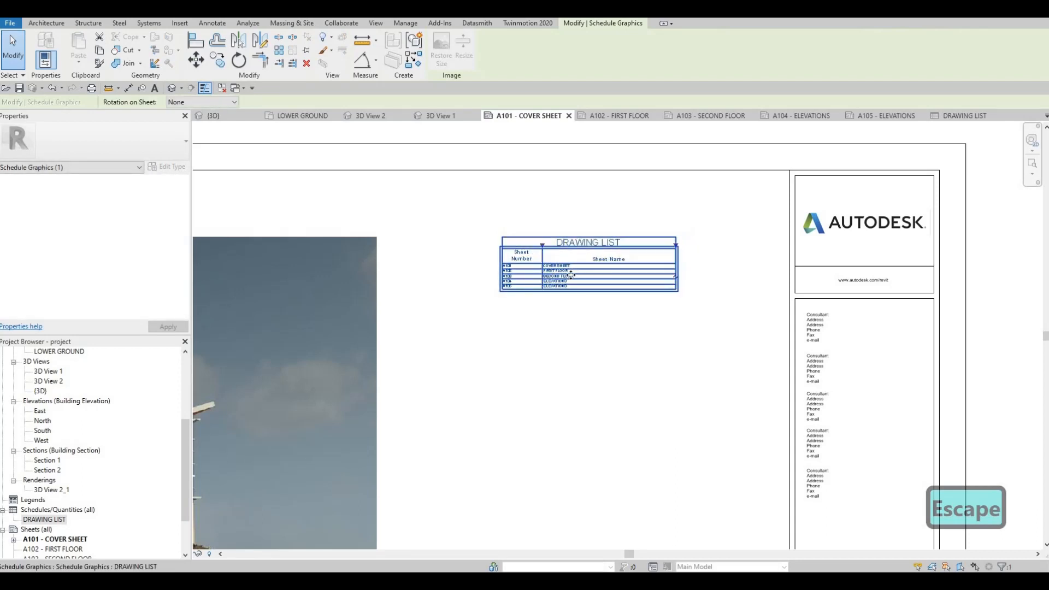
# Widen the drawing list's Sheet Name column slightly more on the cover sheet.
pyautogui.scroll(-2, 568, 274)
pyautogui.press('Escape')
pyautogui.scroll(-1, 601, 239)
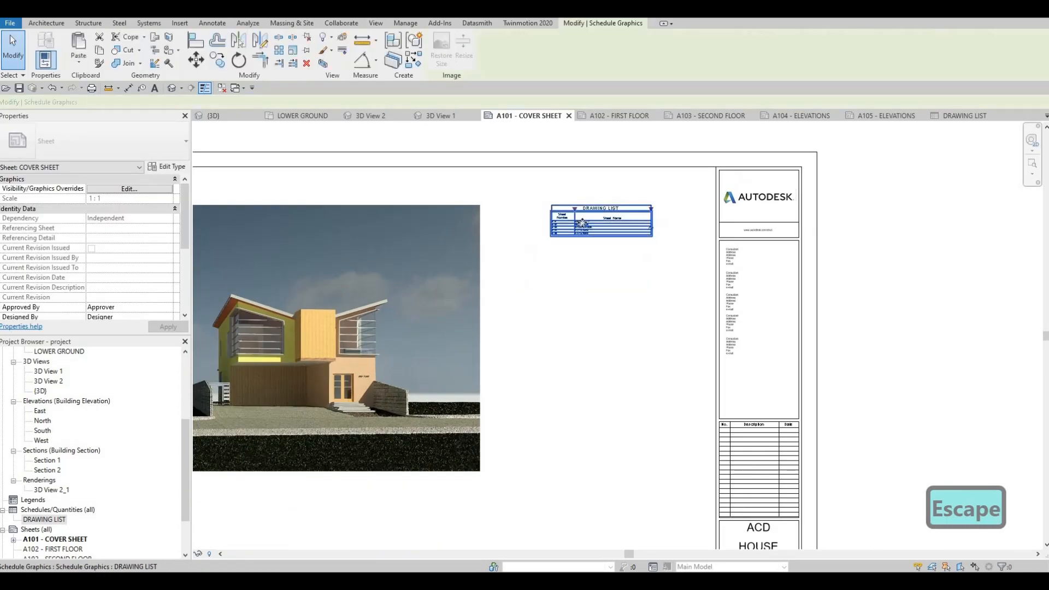
pyautogui.click(581, 215)
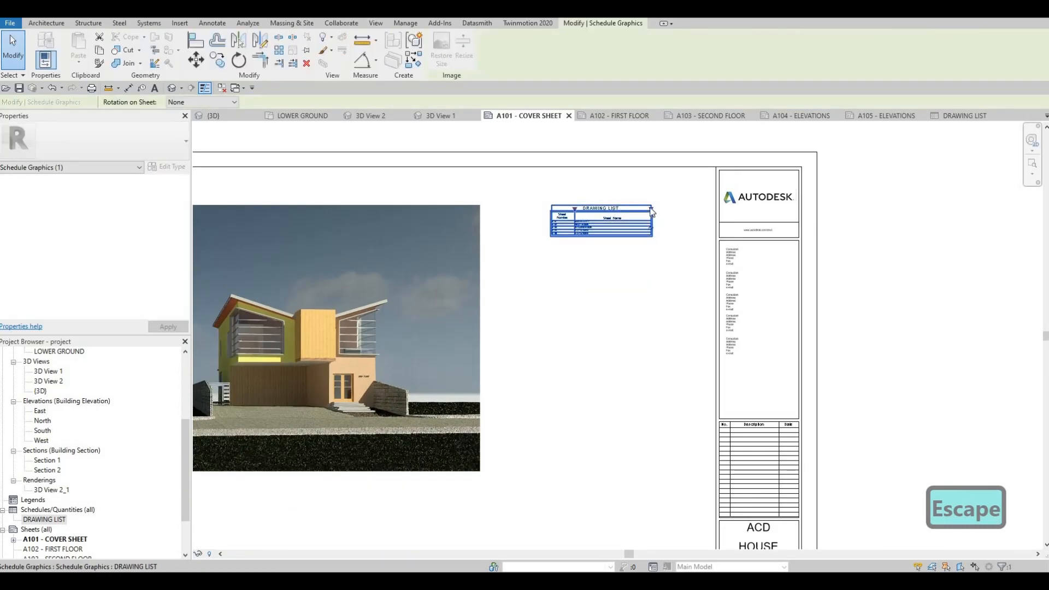
pyautogui.moveTo(652, 208); pyautogui.dragTo(656, 209)
pyautogui.scroll(5, 598, 225)
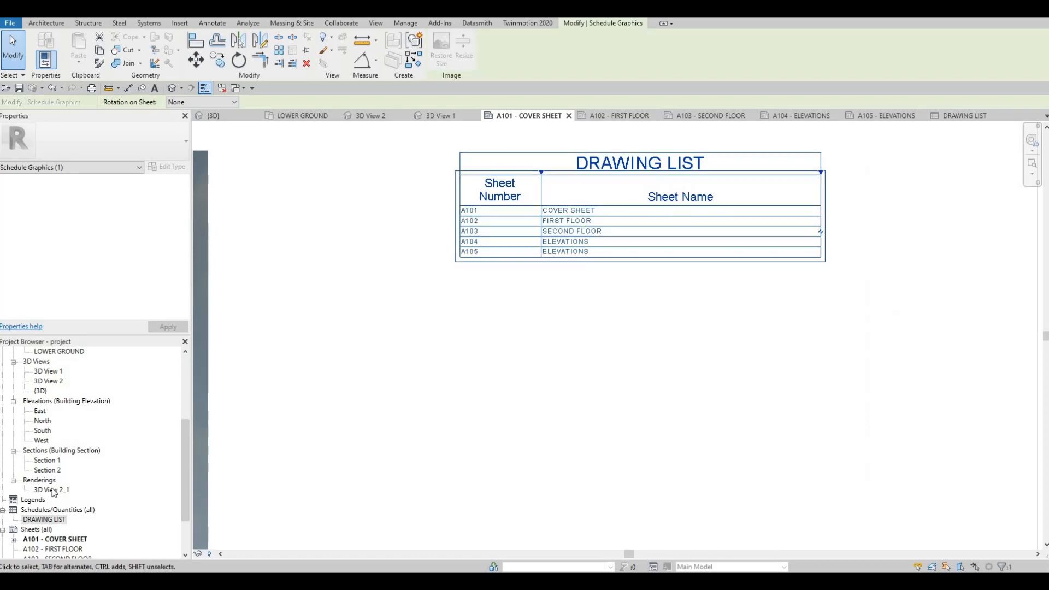
# Open the Level 1 floor plan view.
pyautogui.scroll(-2, 39, 519)
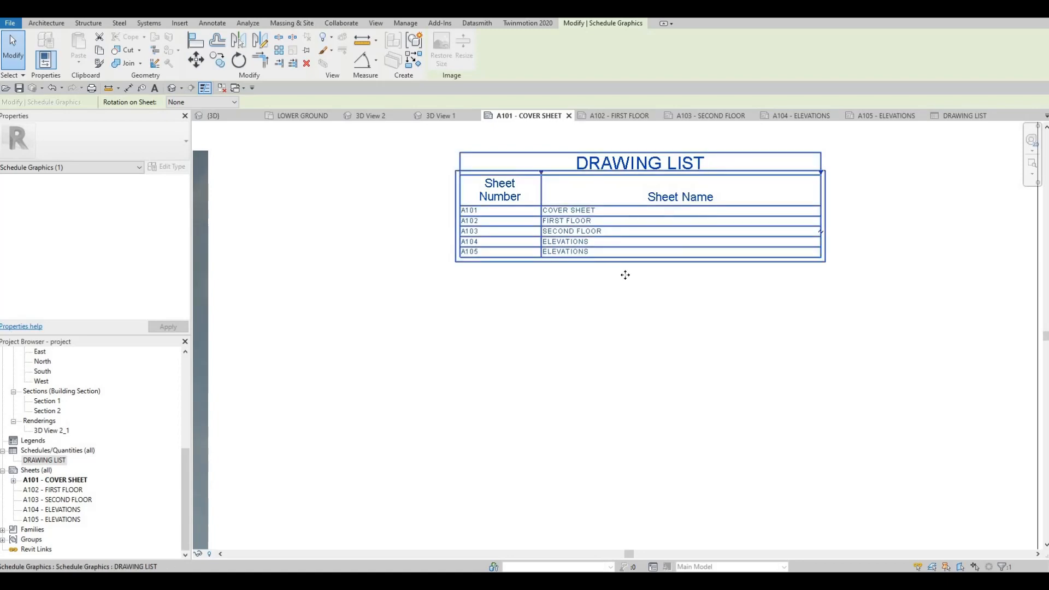
pyautogui.scroll(-4, 620, 323)
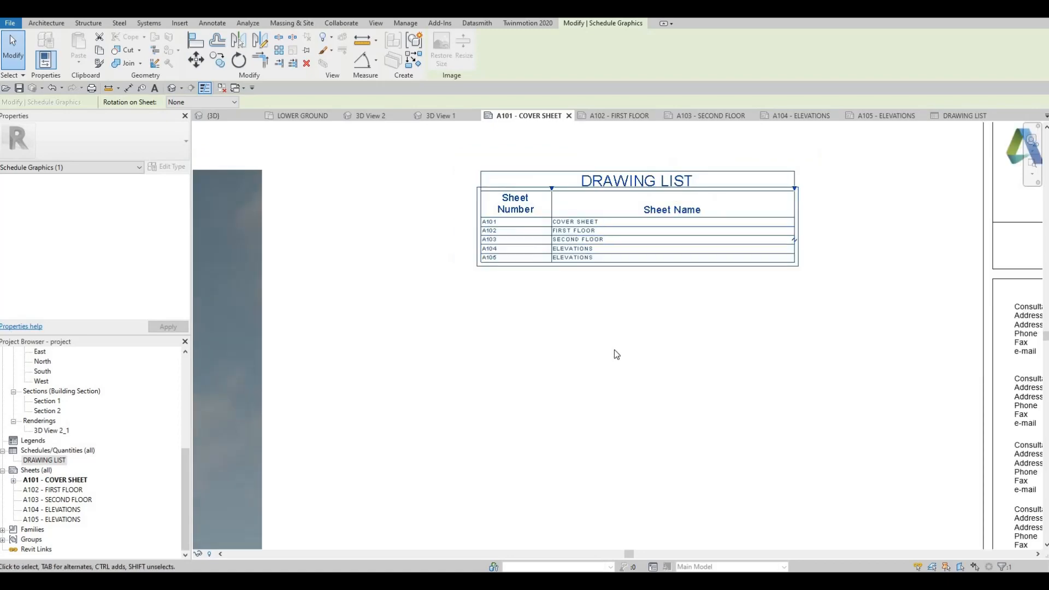
pyautogui.scroll(-5, 631, 285)
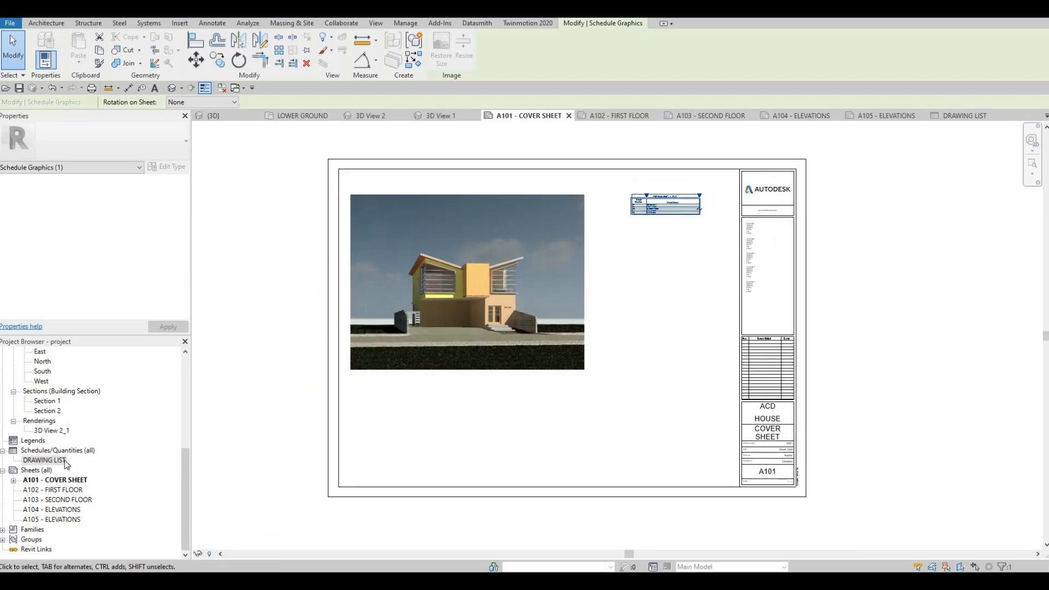
pyautogui.scroll(2, 53, 526)
pyautogui.scroll(-1, 49, 531)
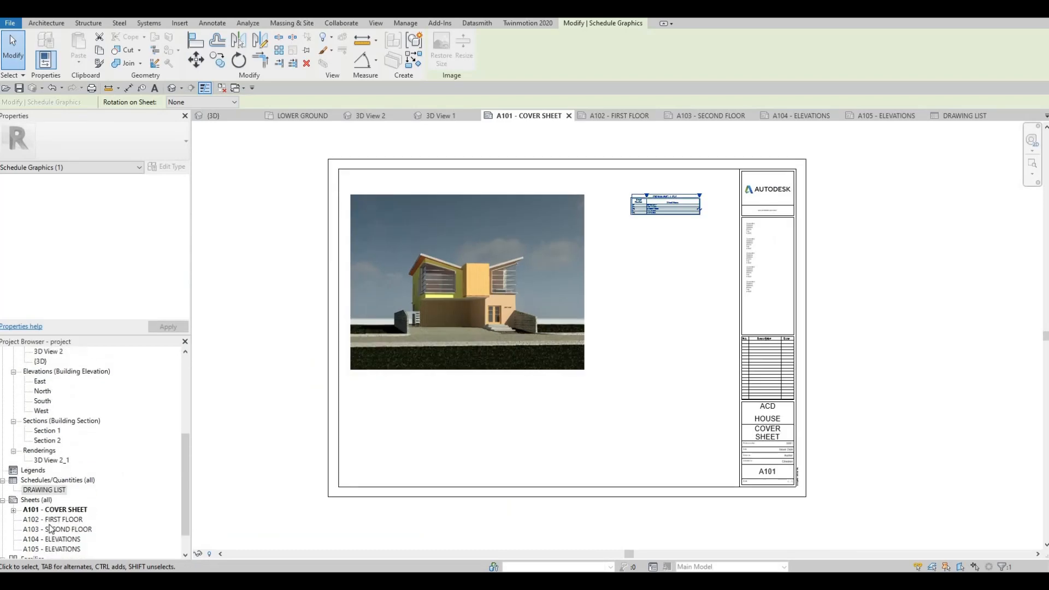
pyautogui.scroll(6, 60, 459)
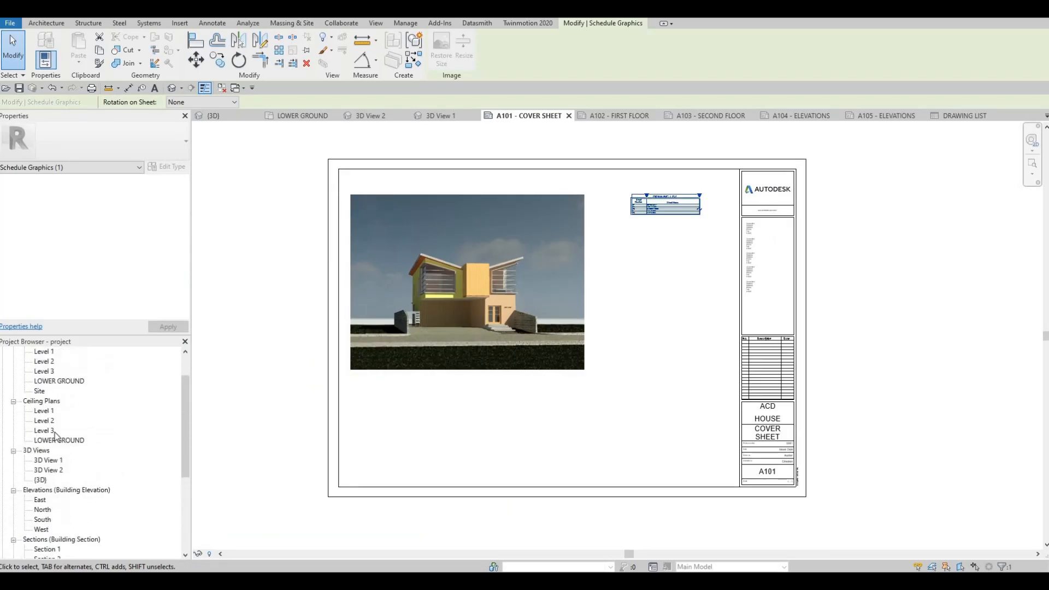
pyautogui.doubleClick(43, 391)
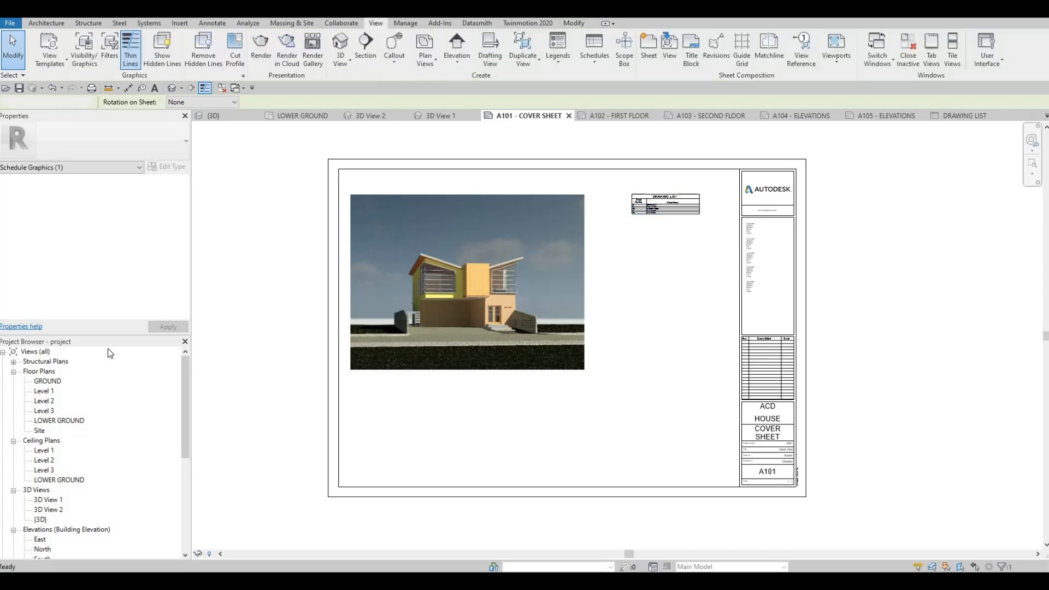
pyautogui.moveTo(605, 262); pyautogui.dragTo(568, 240, button='middle')
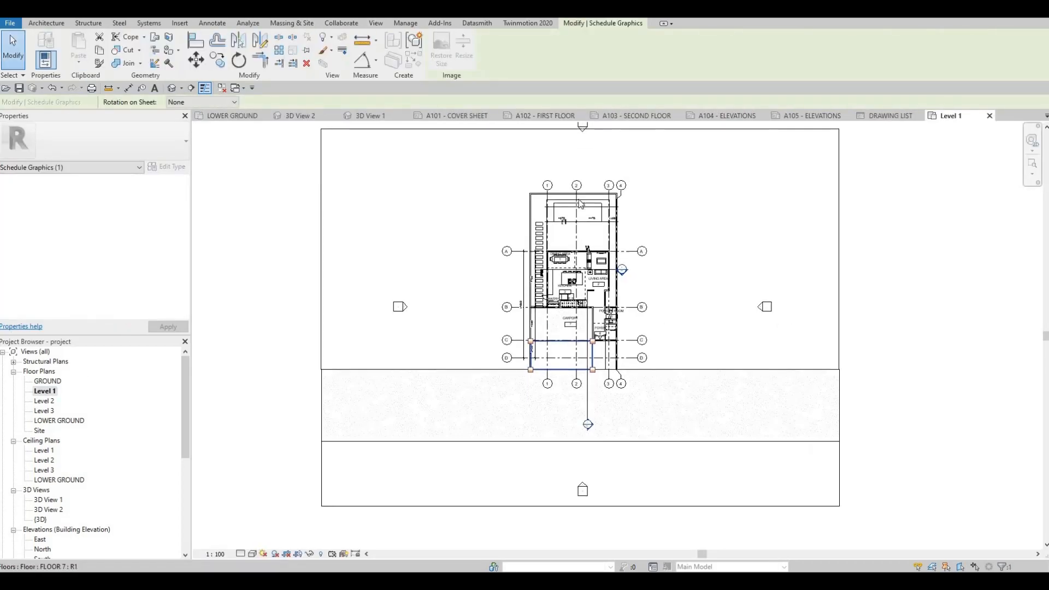
# Try placing the Level 1 floor plan at 1:100 on sheet A102 - FIRST FLOOR, and undo the placement.
pyautogui.scroll(-2, 591, 263)
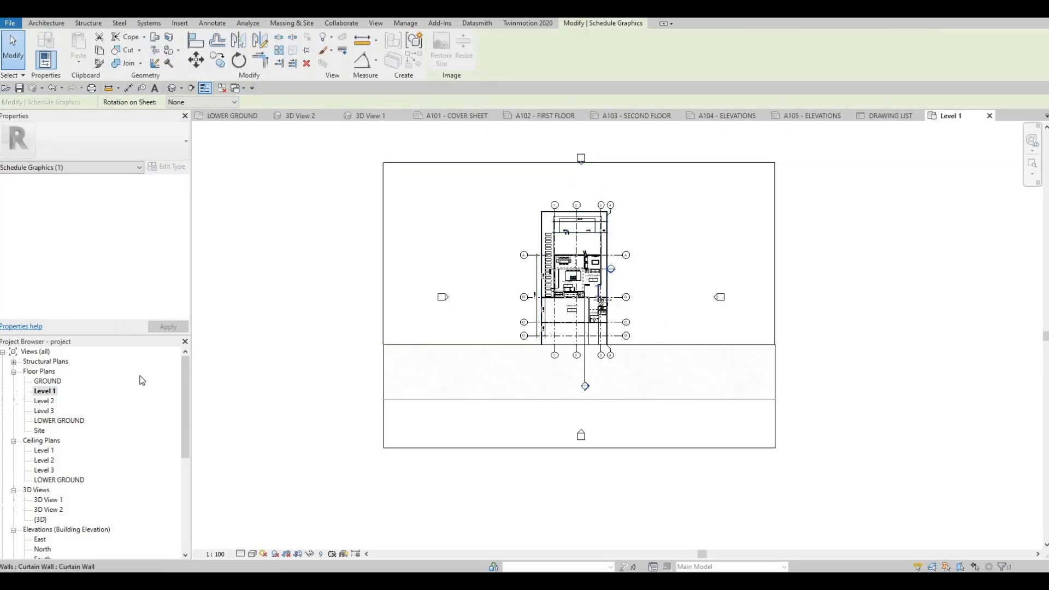
pyautogui.click(549, 116)
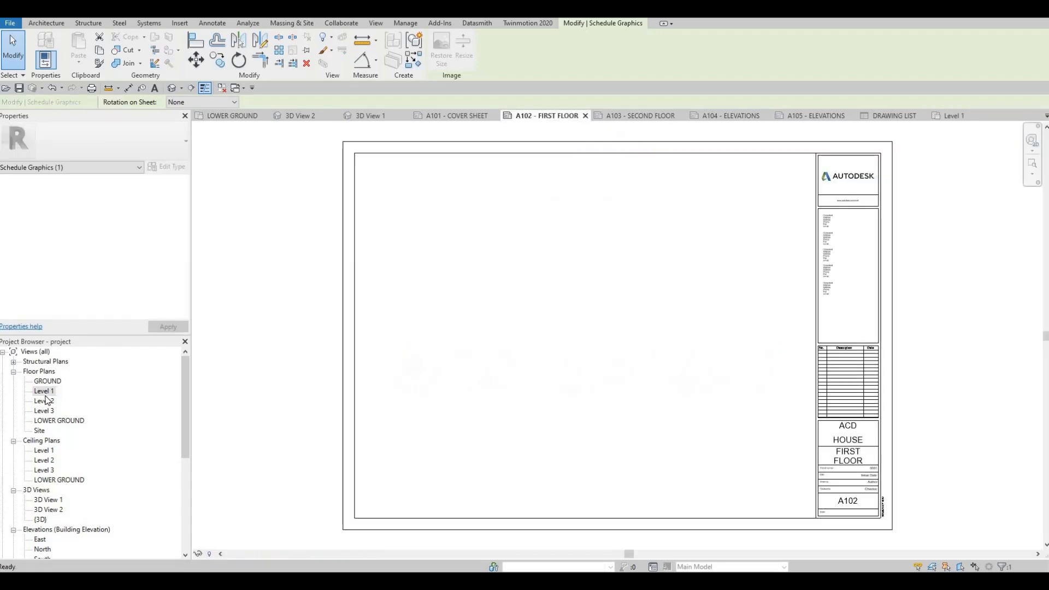
pyautogui.moveTo(495, 325); pyautogui.dragTo(497, 326)
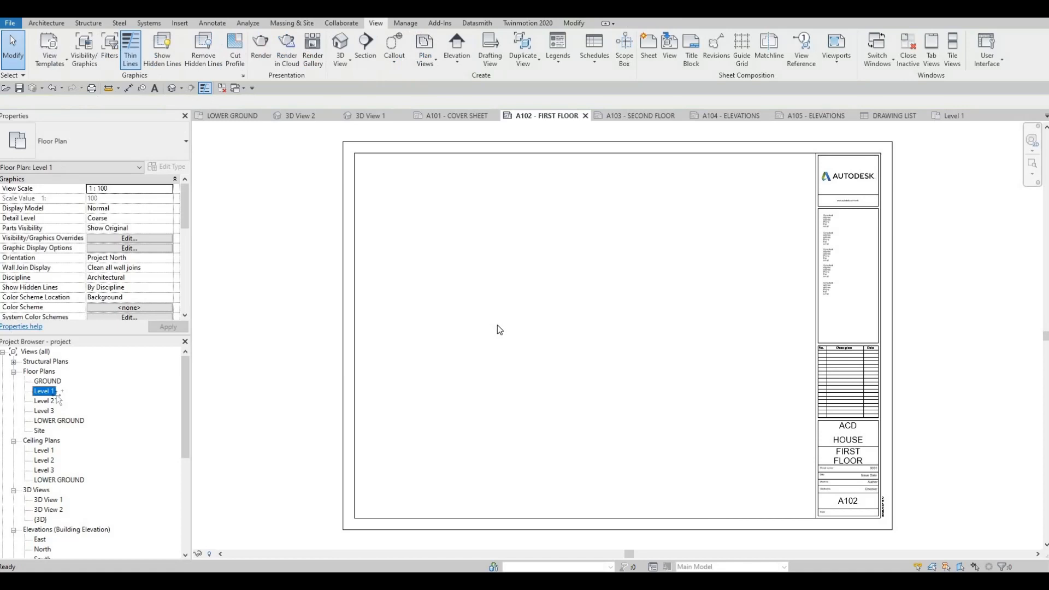
pyautogui.scroll(-2, 587, 323)
pyautogui.click(574, 315)
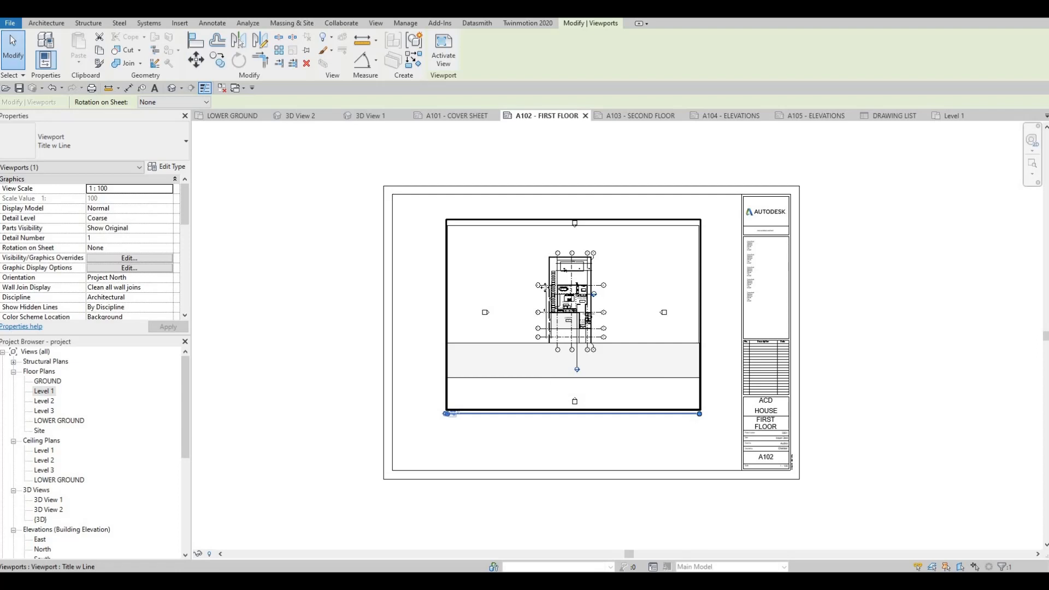
pyautogui.hotkey('ctrl', 'z')
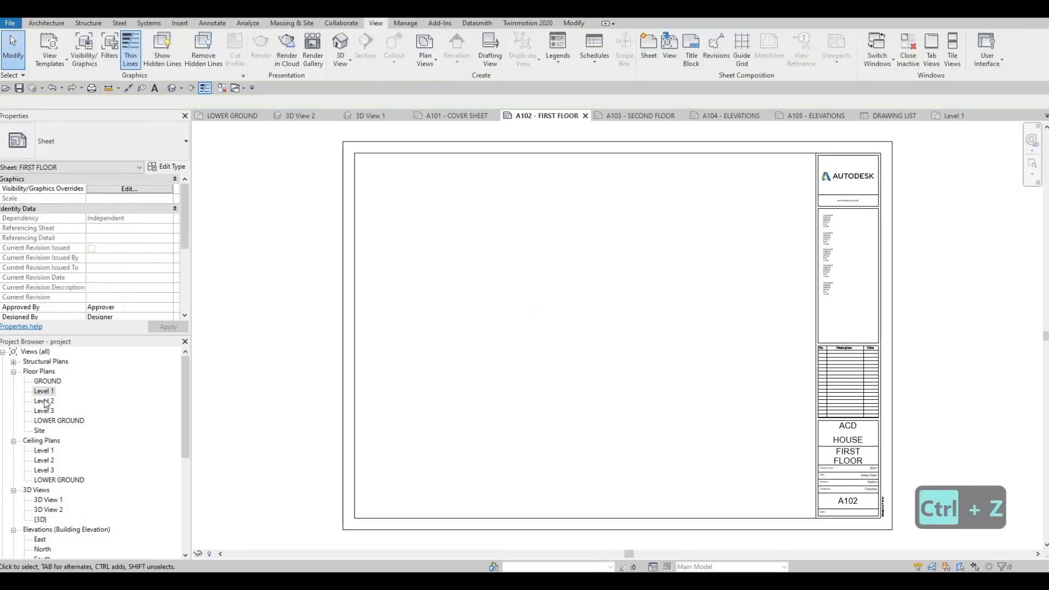
# Set the view scale of the Level 1 floor plan to 1:50.
pyautogui.doubleClick(44, 390)
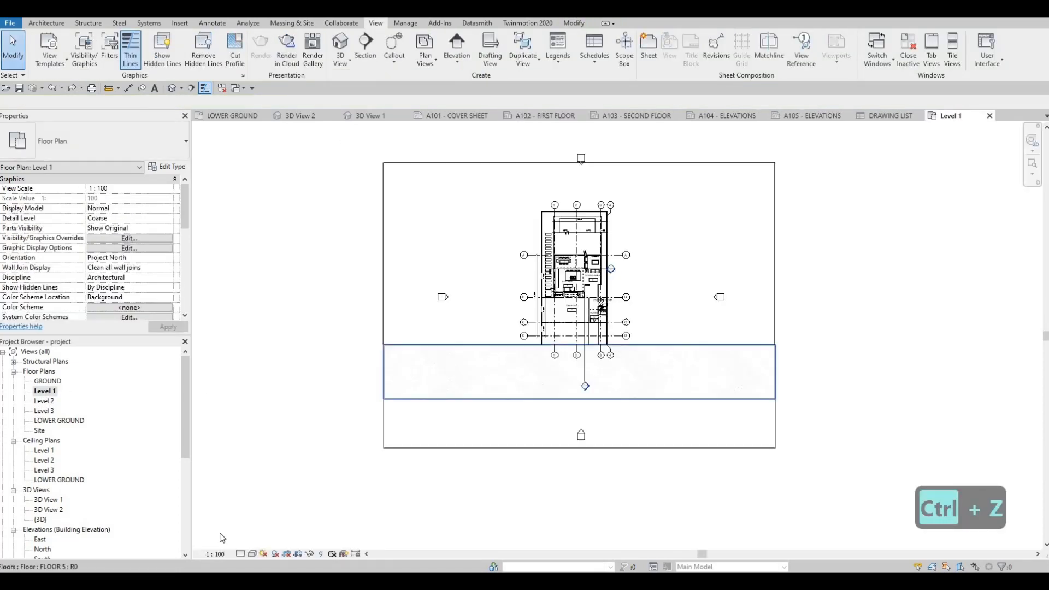
pyautogui.click(228, 549)
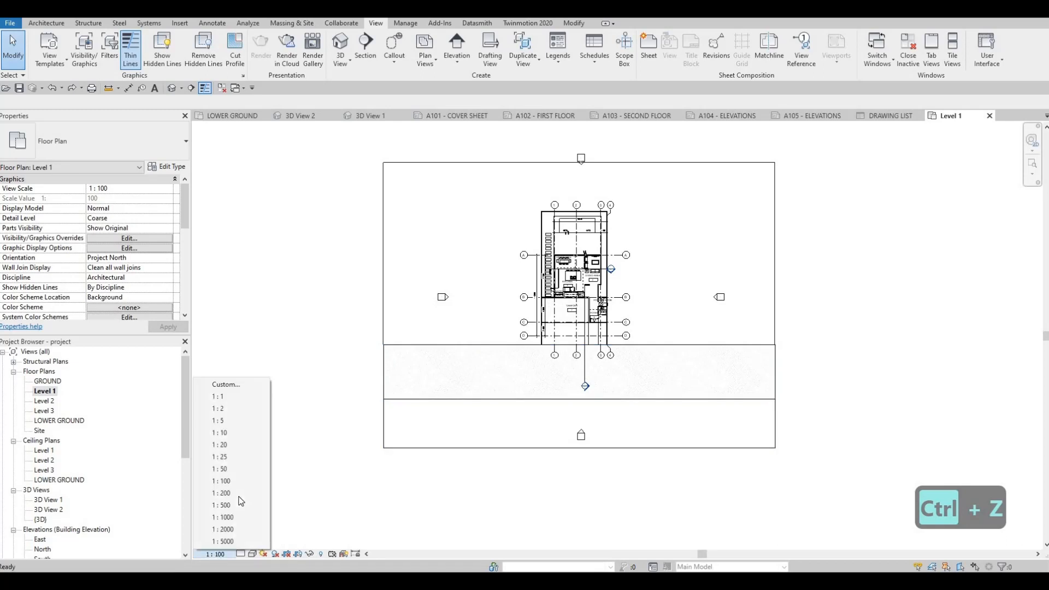
pyautogui.click(224, 469)
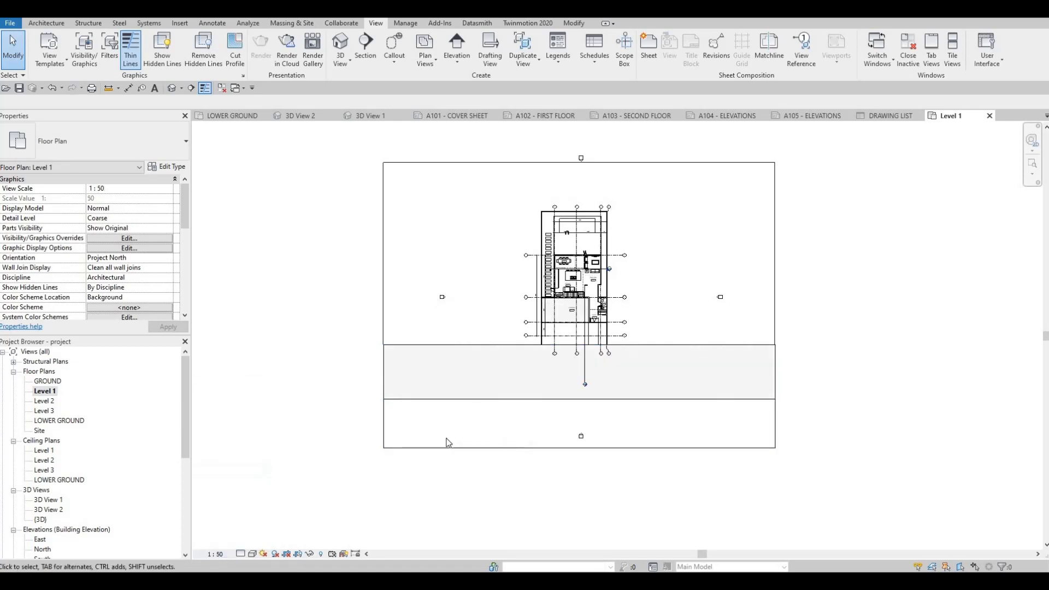
# Try placing the 1:50 Level 1 floor plan on sheet A102 - FIRST FLOOR, and delete the placed viewport.
pyautogui.click(549, 116)
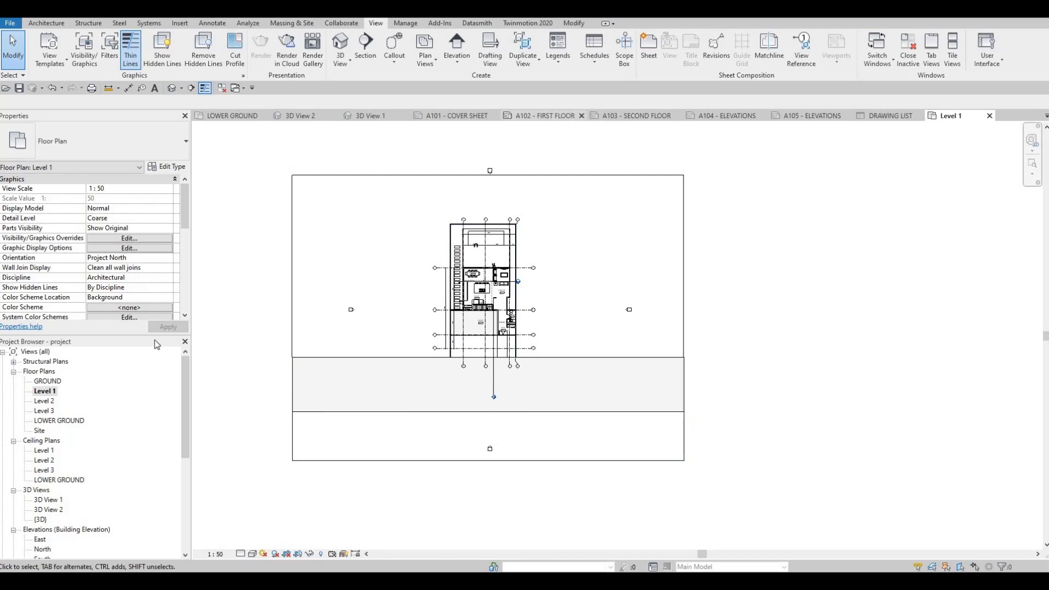
pyautogui.moveTo(44, 391); pyautogui.dragTo(557, 317)
pyautogui.click(567, 314)
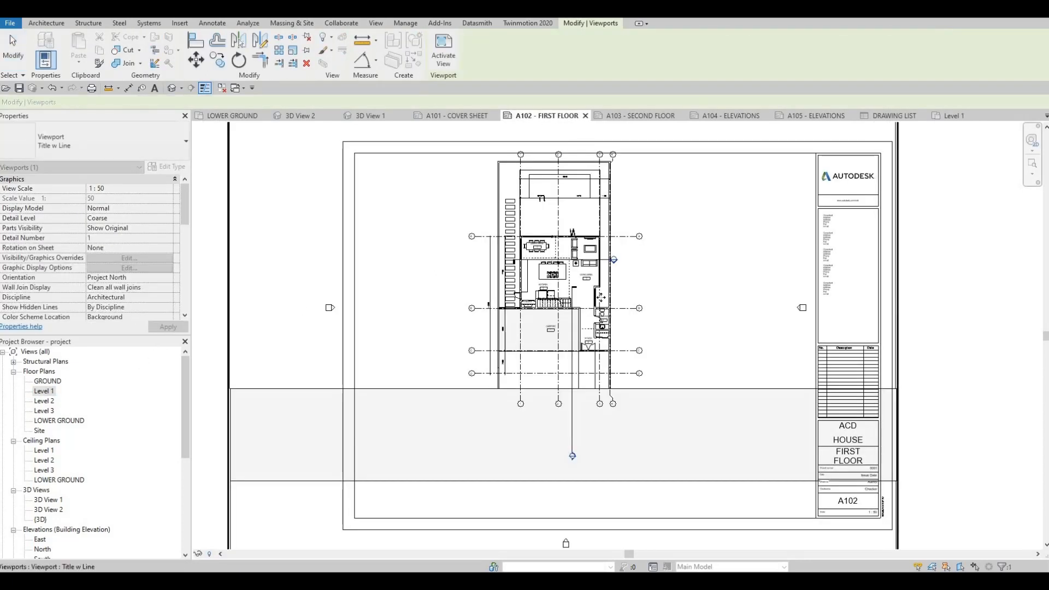
pyautogui.scroll(-2, 567, 314)
pyautogui.moveTo(602, 295); pyautogui.dragTo(602, 296)
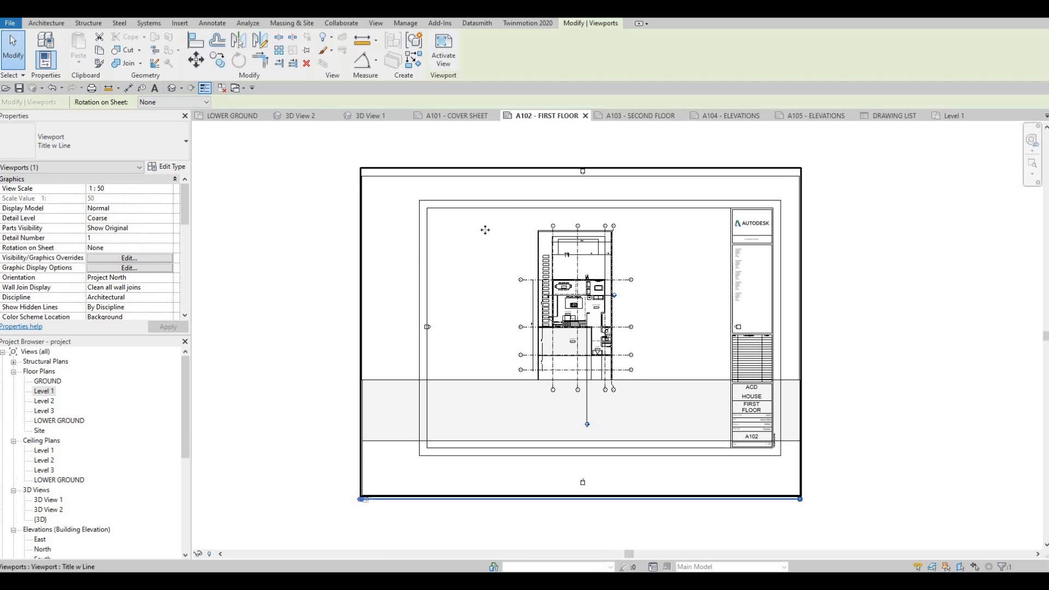
pyautogui.press('Delete')
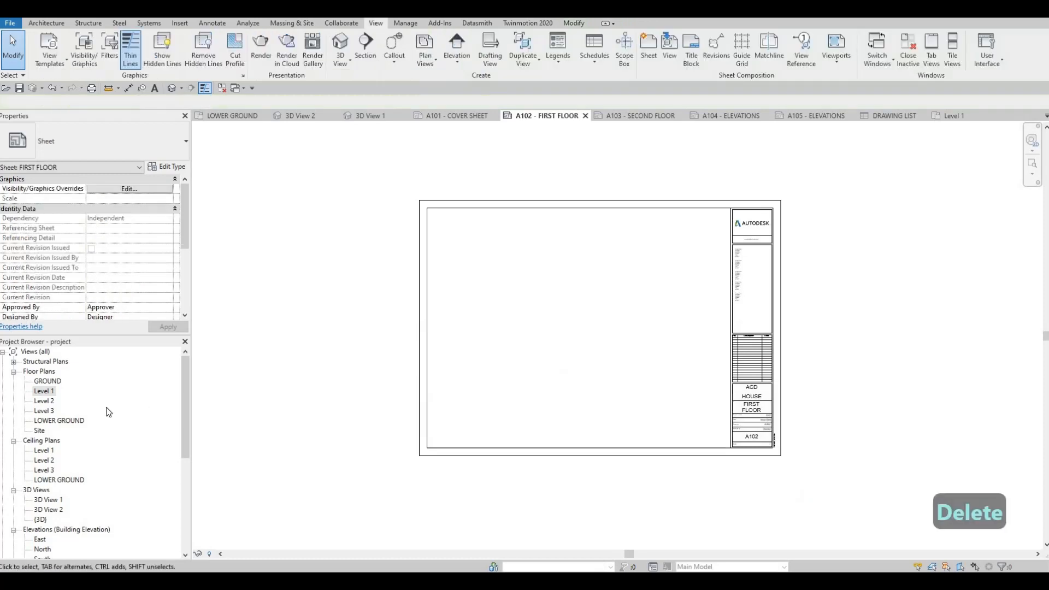
# In the Level 1 floor plan, move the overall and segmented vertical dimension strings outward, closer to the grid bubbles beside them.
pyautogui.doubleClick(39, 392)
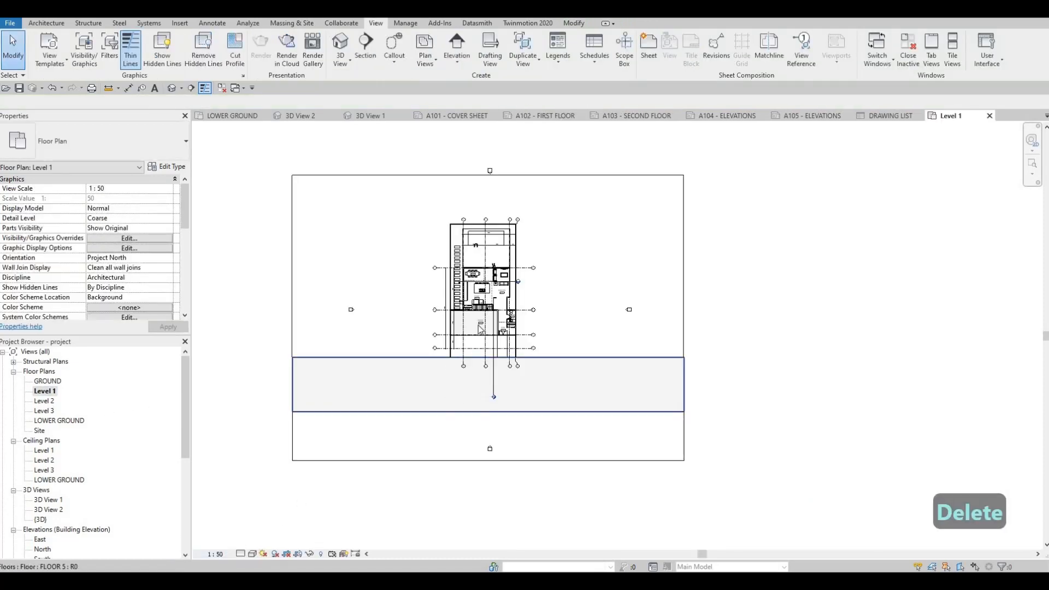
pyautogui.scroll(5, 476, 280)
pyautogui.scroll(3, 382, 345)
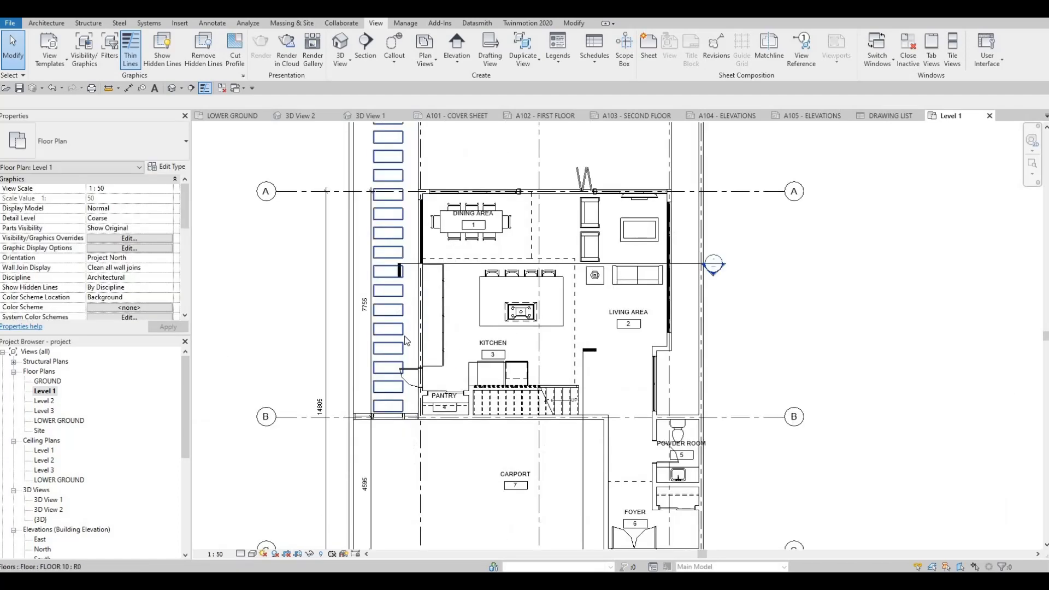
pyautogui.moveTo(360, 346); pyautogui.dragTo(404, 319, button='middle')
pyautogui.scroll(-2, 405, 318)
pyautogui.click(405, 299)
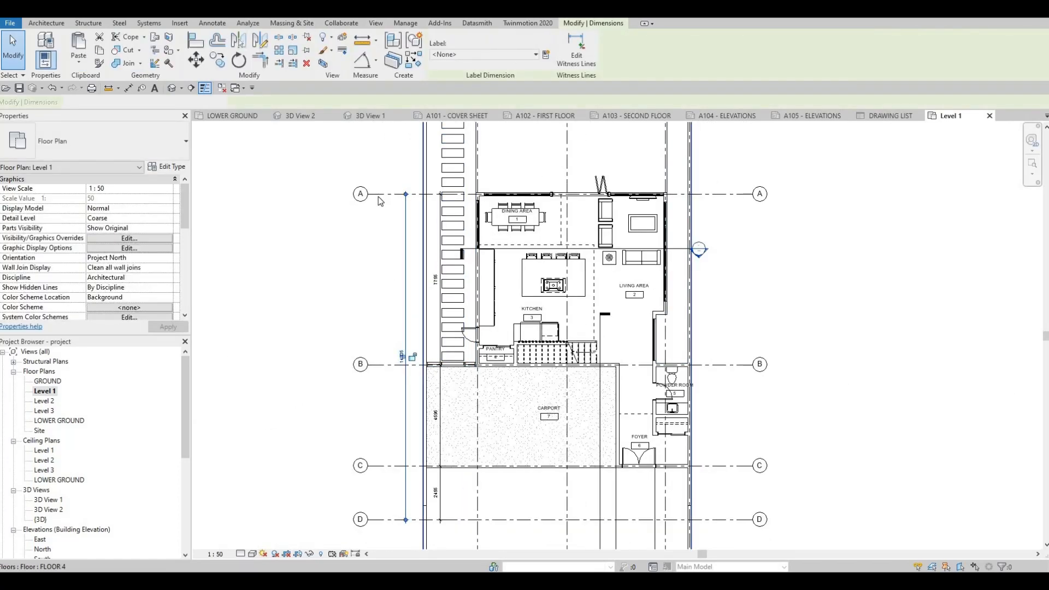
pyautogui.press('Escape')
pyautogui.press('Tab')
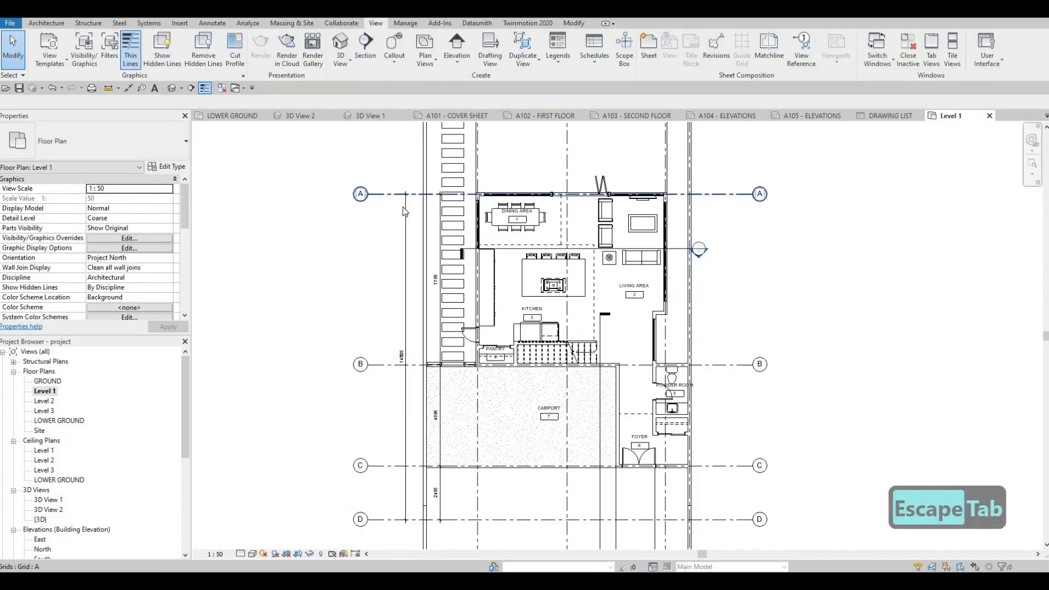
pyautogui.click(403, 208)
pyautogui.moveTo(405, 219); pyautogui.dragTo(383, 224)
pyautogui.click(439, 242)
pyautogui.moveTo(440, 242); pyautogui.dragTo(406, 245)
pyautogui.press('Escape')
# Shift the CARPORT room tag sideways to the middle of the carport floor in the Level 1 plan.
pyautogui.scroll(4, 651, 296)
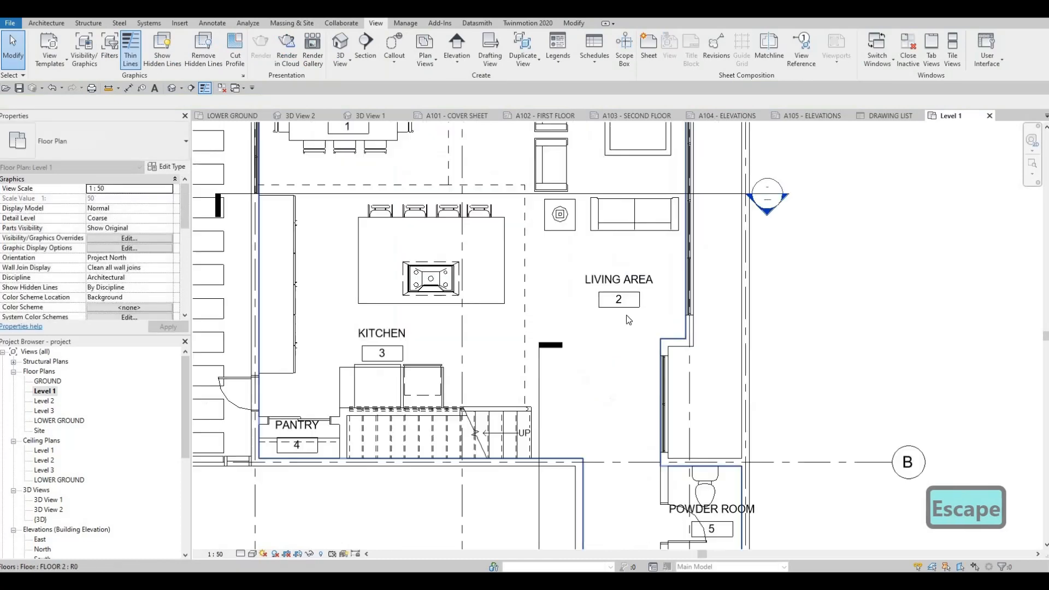
pyautogui.scroll(-4, 622, 399)
pyautogui.scroll(1, 675, 360)
pyautogui.scroll(3, 595, 368)
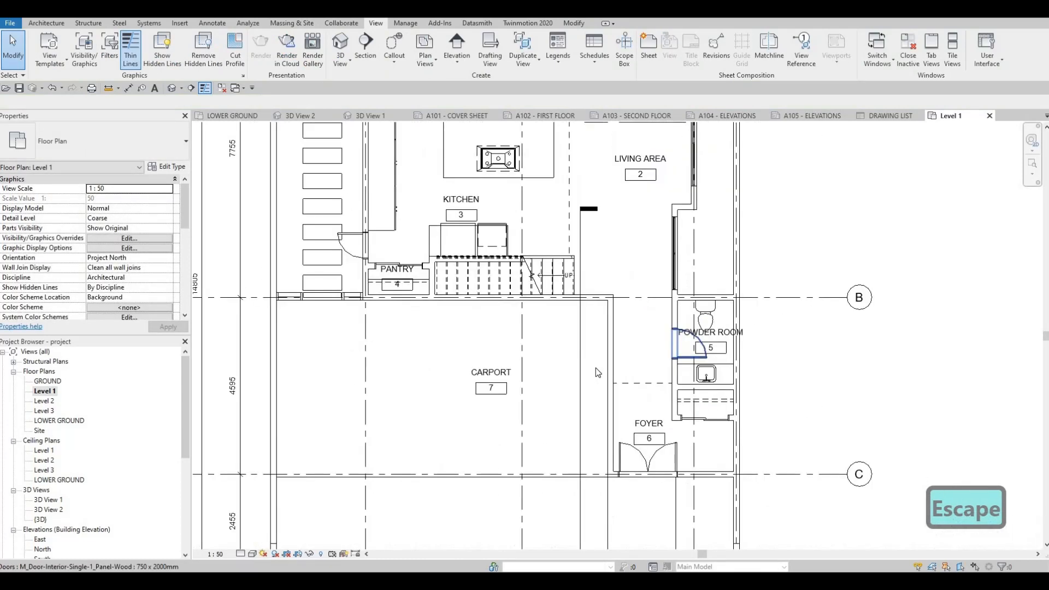
pyautogui.scroll(-5, 562, 337)
pyautogui.scroll(2, 562, 337)
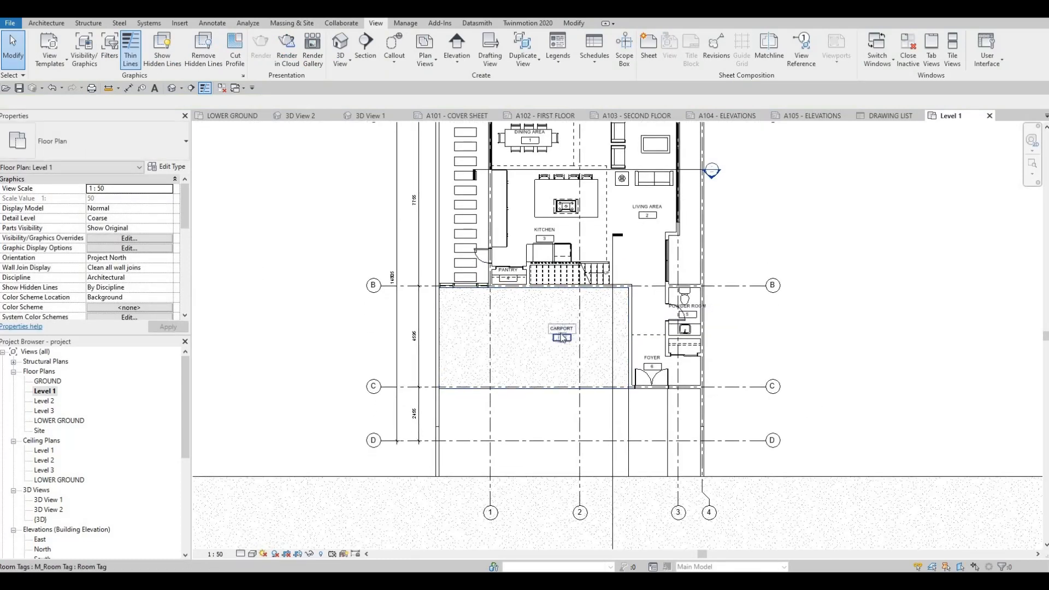
pyautogui.click(562, 338)
pyautogui.moveTo(559, 348); pyautogui.dragTo(558, 349)
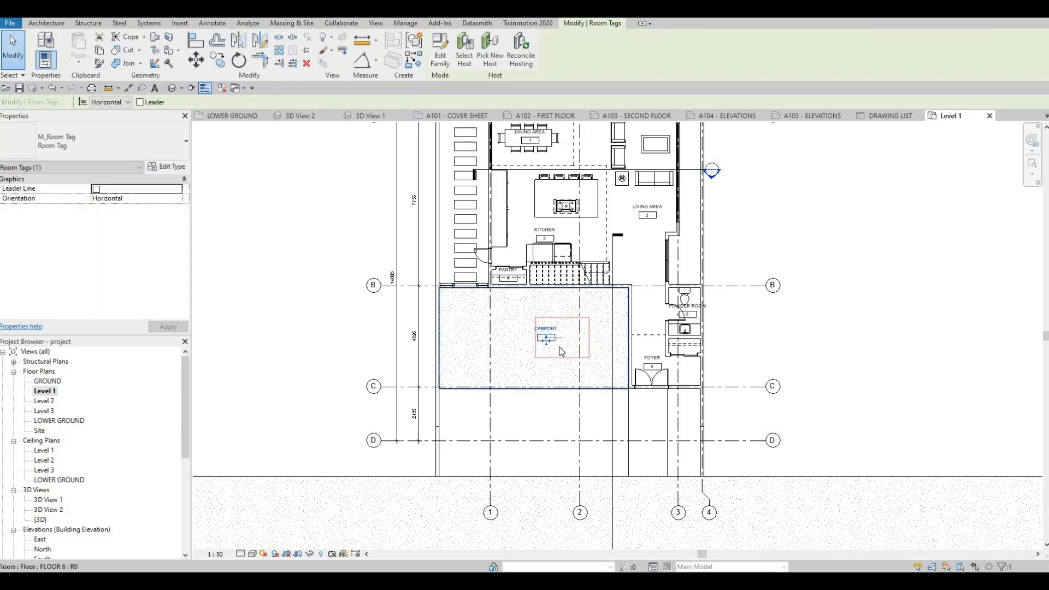
pyautogui.press('Escape')
pyautogui.press('Escape')
# Check the layout of the dimensions, room tags and grids across the Level 1 floor plan.
pyautogui.scroll(-3, 524, 331)
pyautogui.scroll(2, 527, 302)
pyautogui.moveTo(528, 295); pyautogui.dragTo(528, 308, button='middle')
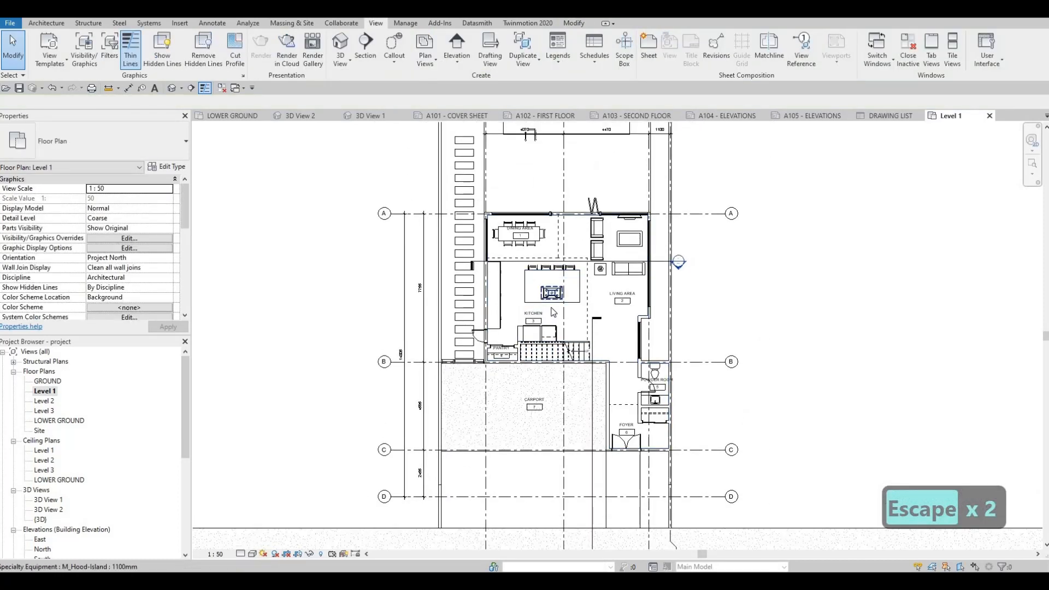
pyautogui.moveTo(515, 334); pyautogui.dragTo(504, 358, button='middle')
pyautogui.scroll(-2, 504, 359)
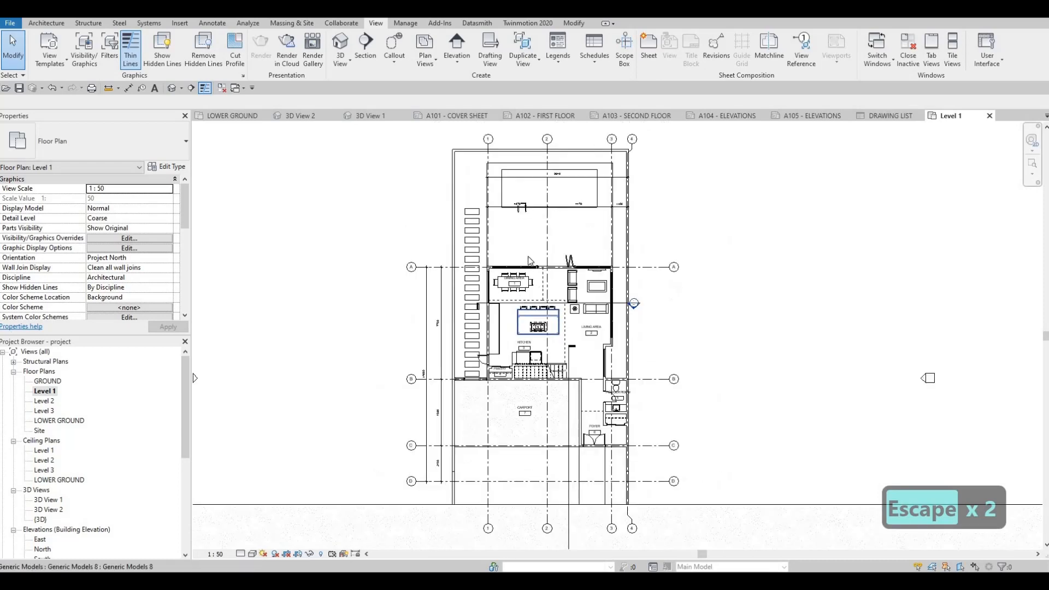
pyautogui.moveTo(528, 256); pyautogui.dragTo(490, 241, button='middle')
pyautogui.press('Escape')
pyautogui.scroll(3, 517, 275)
pyautogui.click(403, 453)
pyautogui.press('Escape')
pyautogui.scroll(-1, 444, 462)
pyautogui.moveTo(443, 462); pyautogui.dragTo(407, 386, button='middle')
pyautogui.scroll(-1, 406, 383)
pyautogui.scroll(-4, 406, 386)
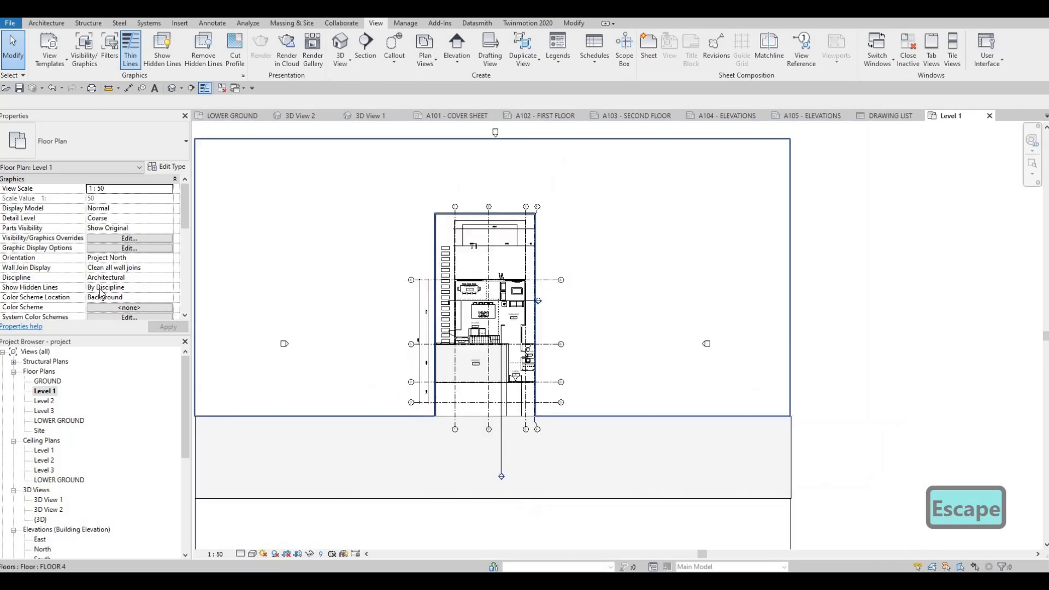
# Turn on Crop View, Crop Region Visible and Annotation Crop for the Level 1 floor plan.
pyautogui.scroll(-5, 107, 277)
pyautogui.scroll(3, 87, 243)
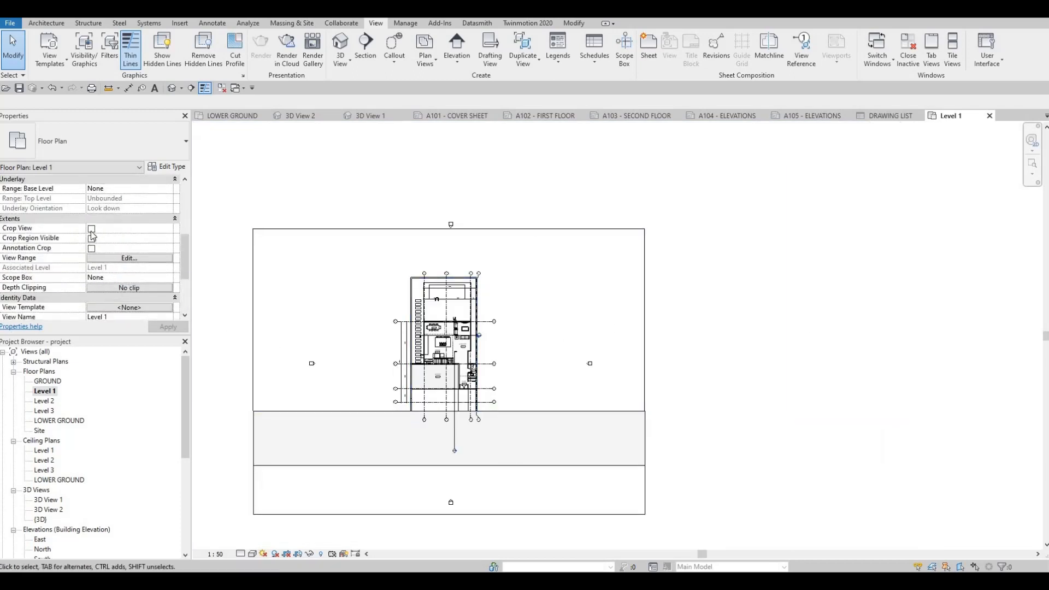
pyautogui.click(92, 229)
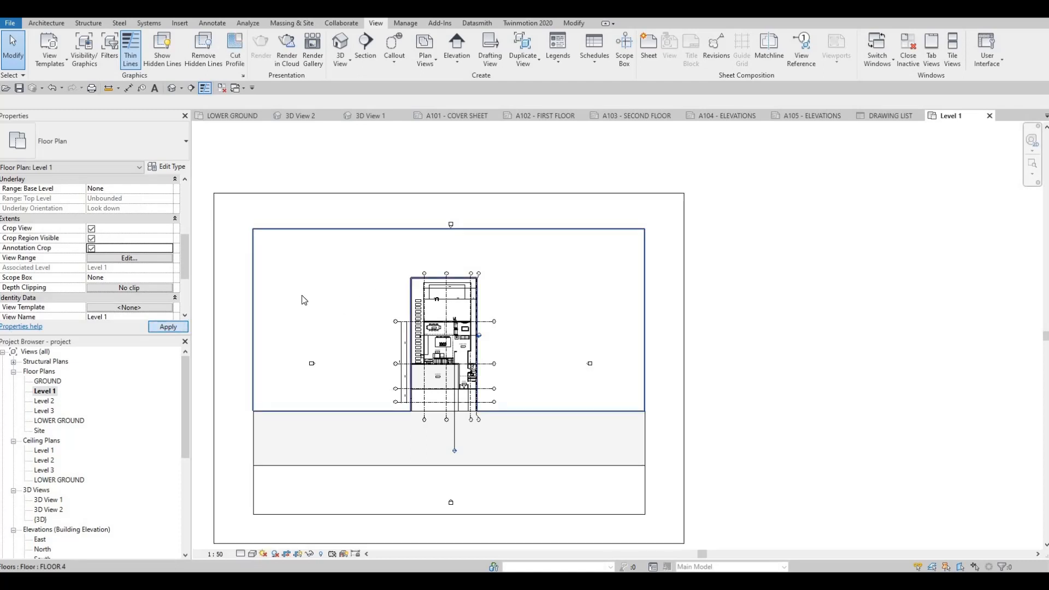
# Shrink the Level 1 crop region on all four sides to fit closely around the house and its grid bubbles.
pyautogui.scroll(-2, 282, 278)
pyautogui.click(286, 276)
pyautogui.click(289, 315)
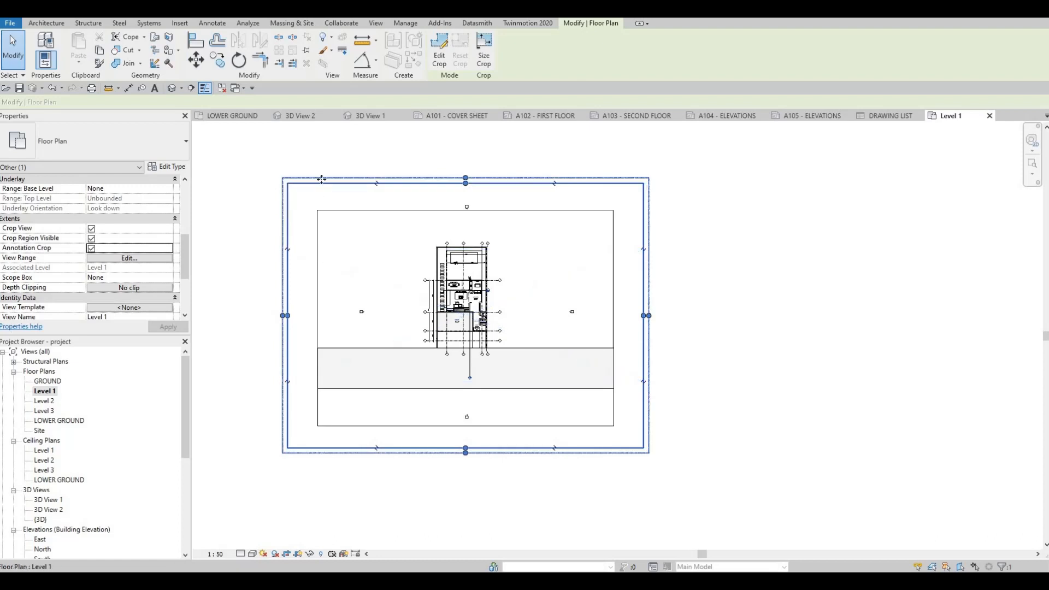
pyautogui.moveTo(373, 313); pyautogui.dragTo(419, 315)
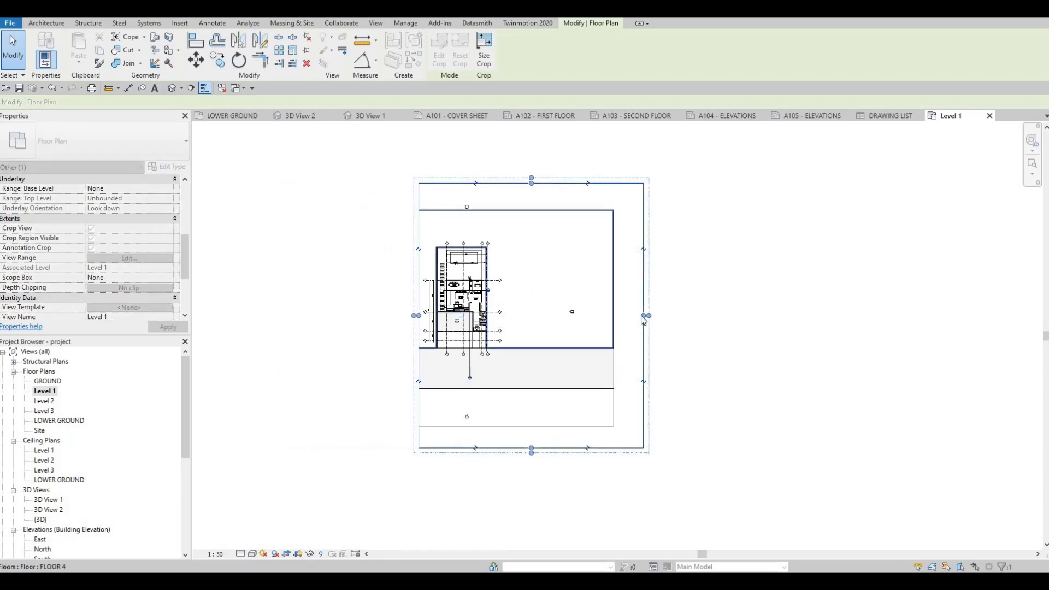
pyautogui.moveTo(645, 315); pyautogui.dragTo(469, 367)
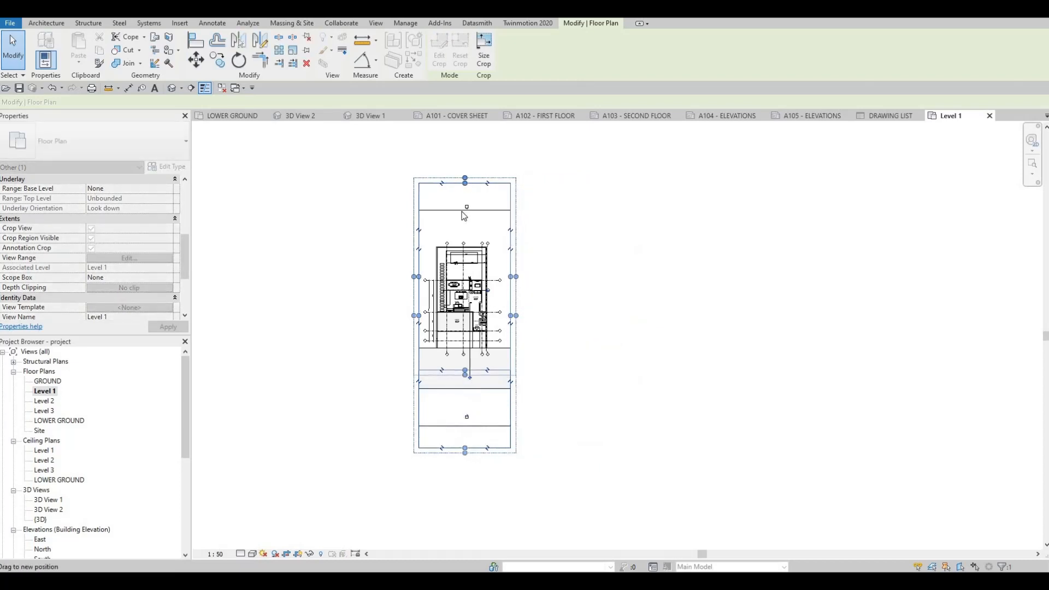
pyautogui.moveTo(465, 179); pyautogui.dragTo(465, 229)
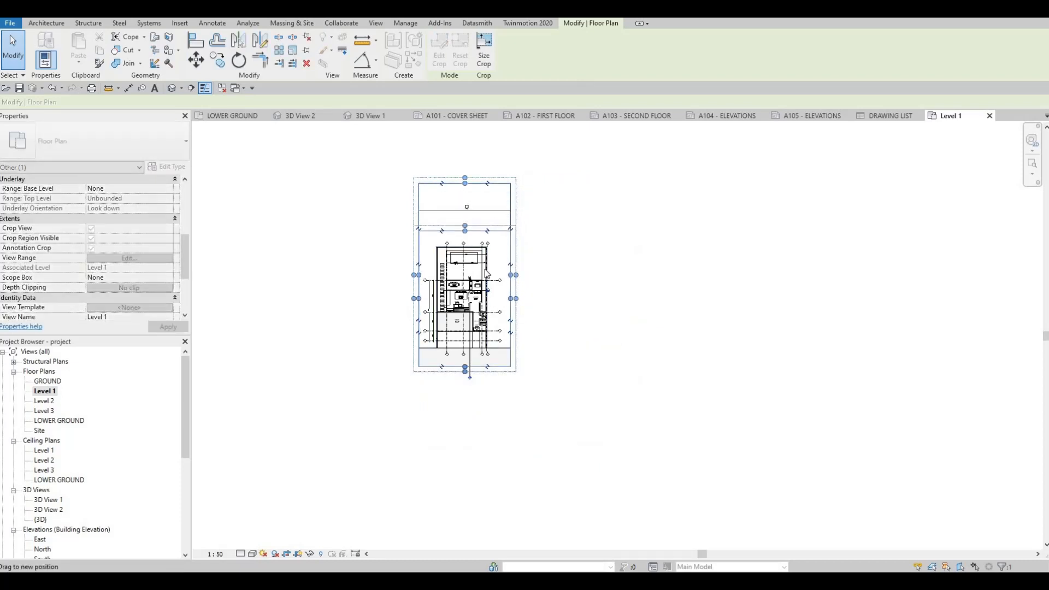
# Try hiding the crop region boundary of the Level 1 floor plan.
pyautogui.scroll(2, 486, 273)
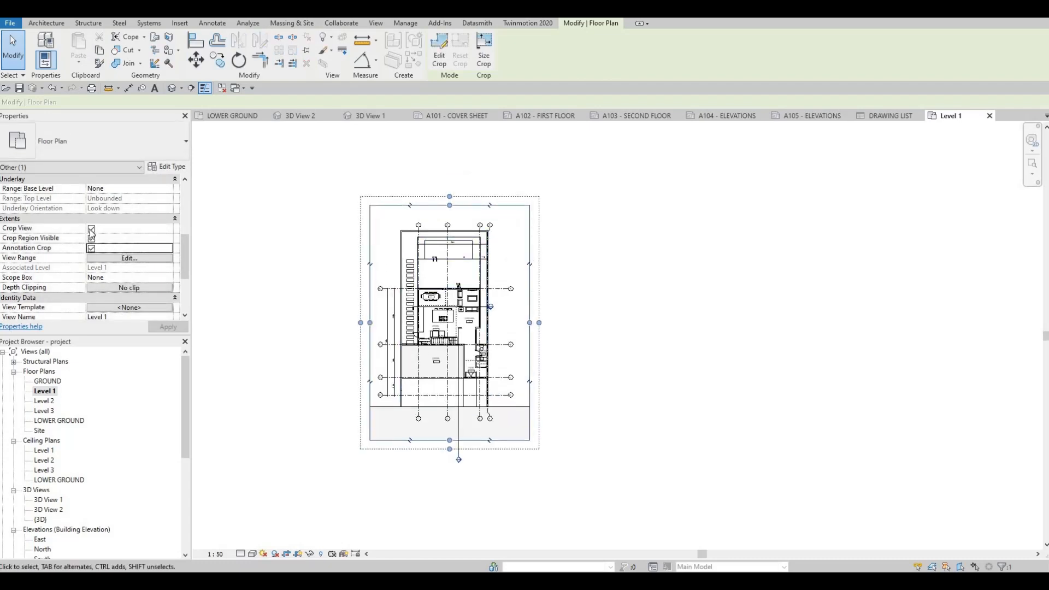
pyautogui.click(91, 238)
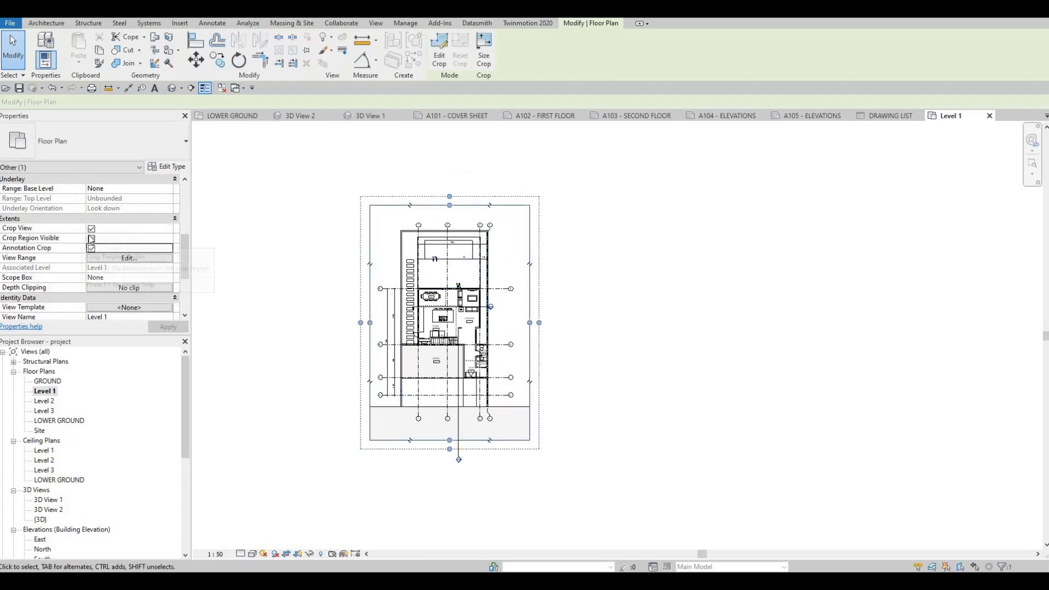
pyautogui.click(167, 327)
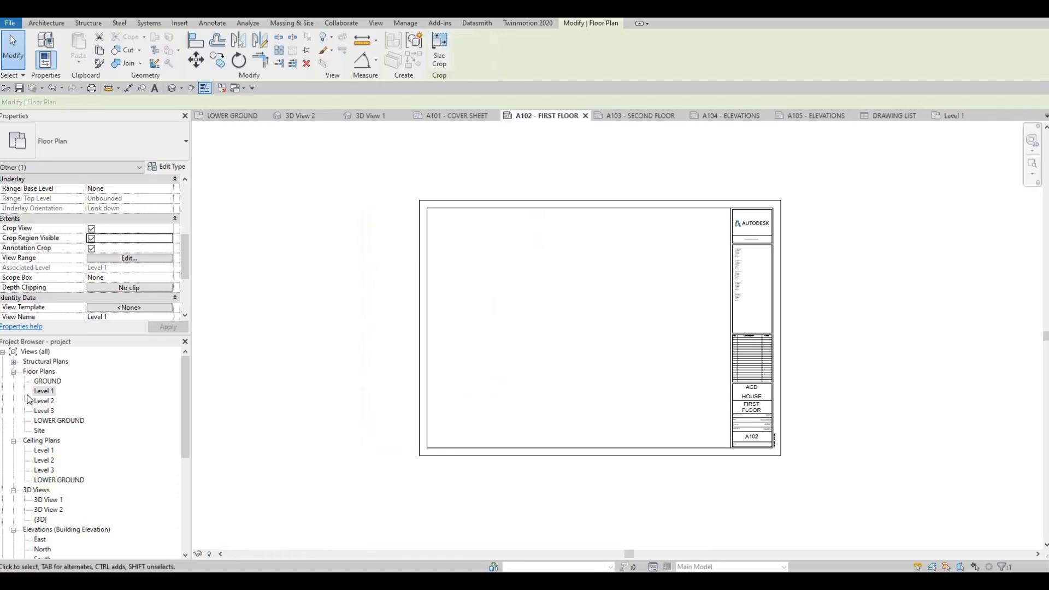
# Place the cropped Level 1 floor plan within the border of sheet A102 - FIRST FLOOR.
pyautogui.moveTo(44, 391); pyautogui.dragTo(536, 323)
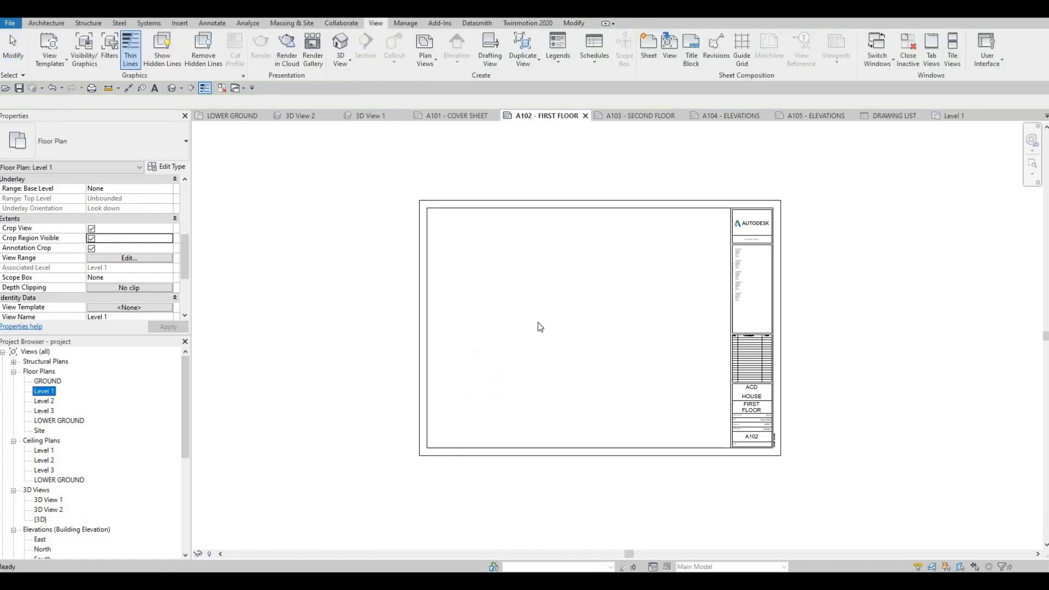
pyautogui.click(562, 331)
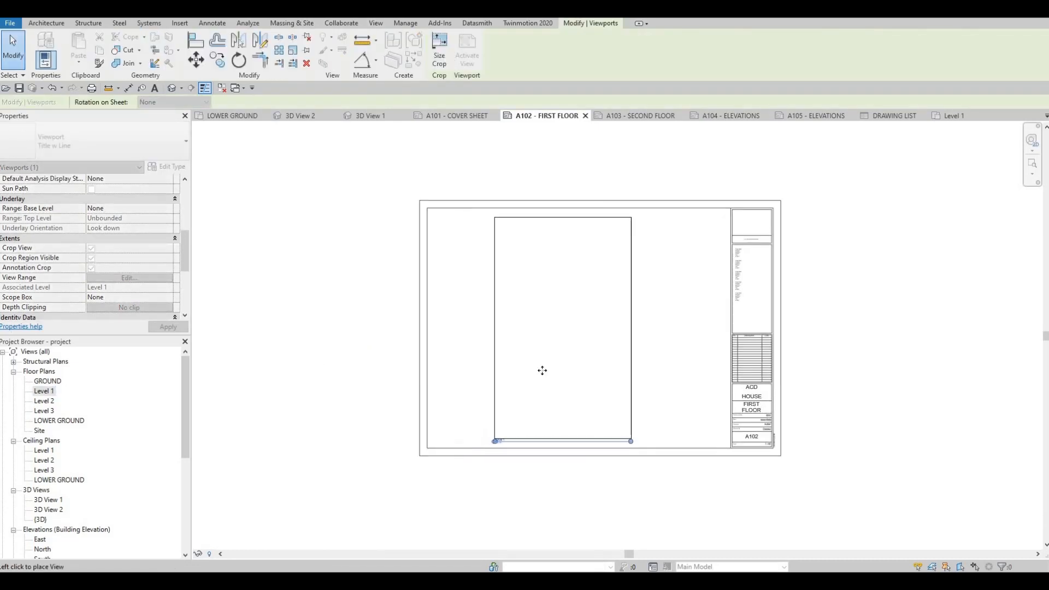
pyautogui.scroll(4, 579, 426)
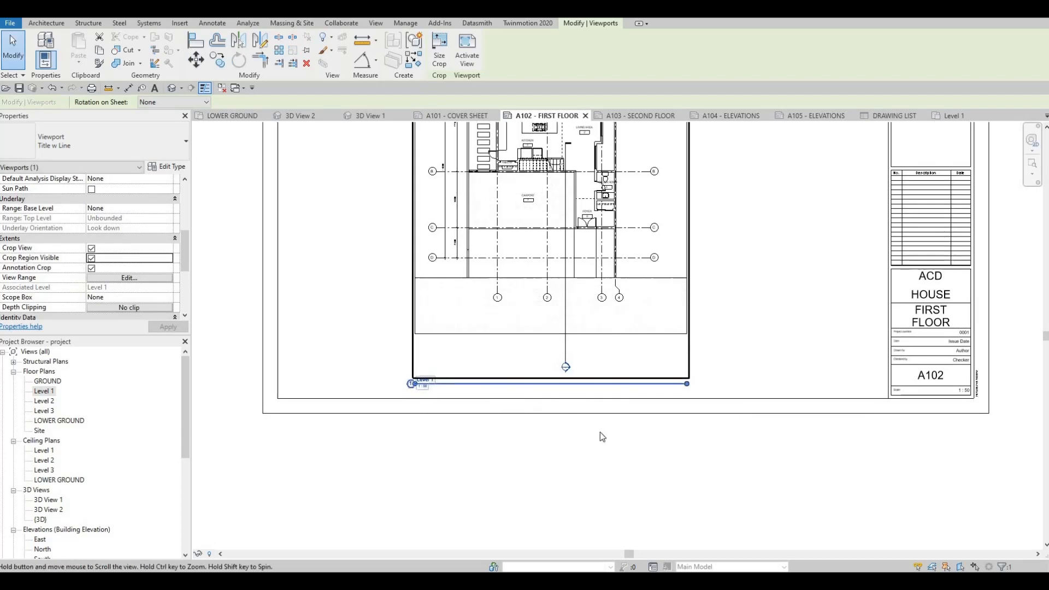
# Examine the placed Level 1 plan on sheet A102, checking its crop boundary, the title block and the view title.
pyautogui.press('Escape')
pyautogui.press('Escape')
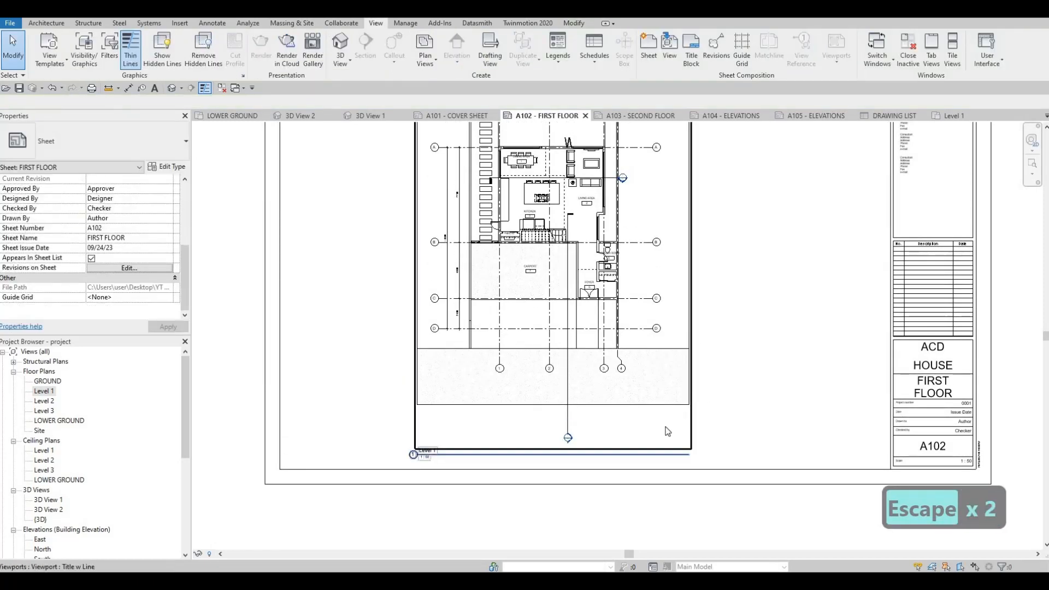
pyautogui.press('Escape')
pyautogui.scroll(-2, 425, 449)
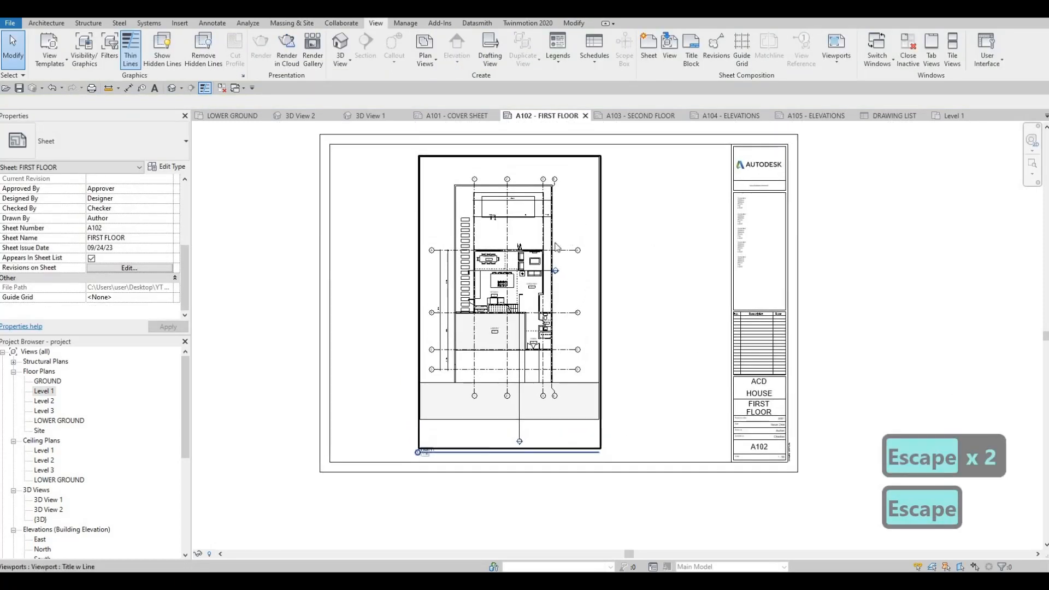
pyautogui.press('Escape')
pyautogui.press('Escape')
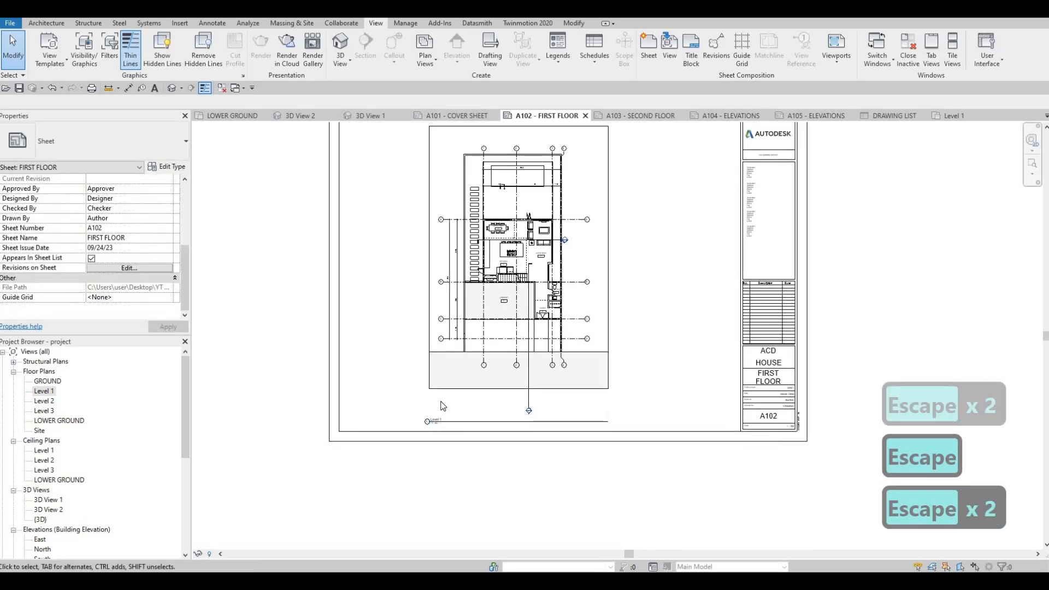
pyautogui.scroll(2, 443, 426)
pyautogui.scroll(1, 444, 407)
pyautogui.scroll(-4, 464, 382)
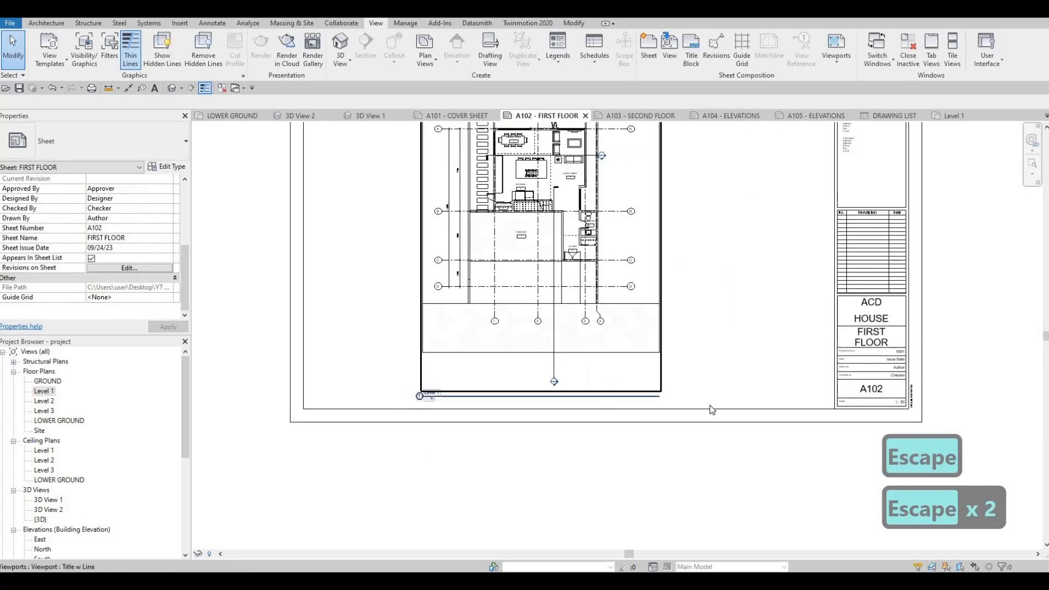
pyautogui.scroll(3, 885, 372)
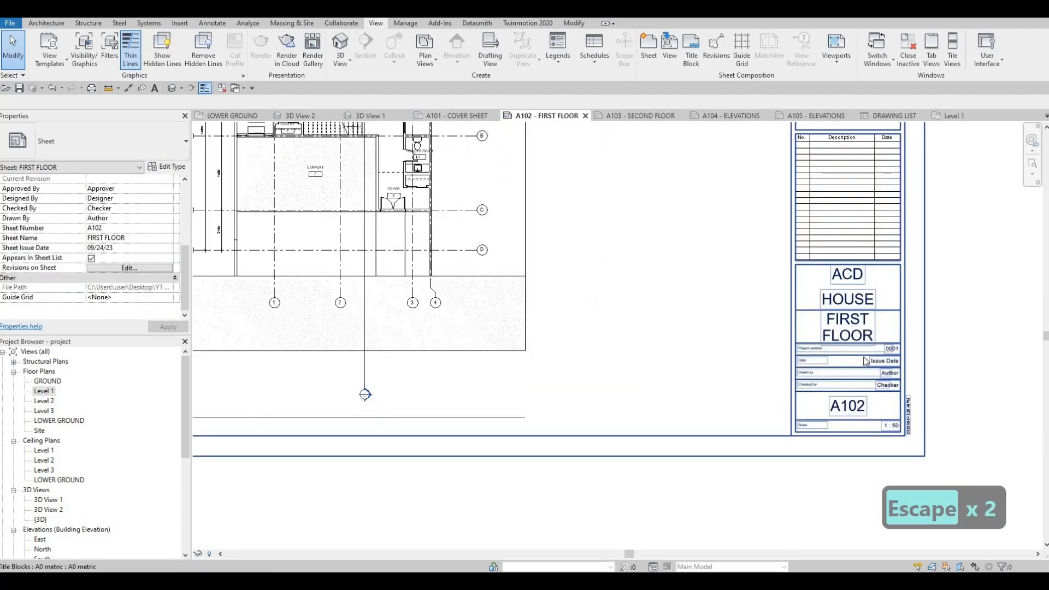
pyautogui.press('Escape')
pyautogui.scroll(4, 543, 381)
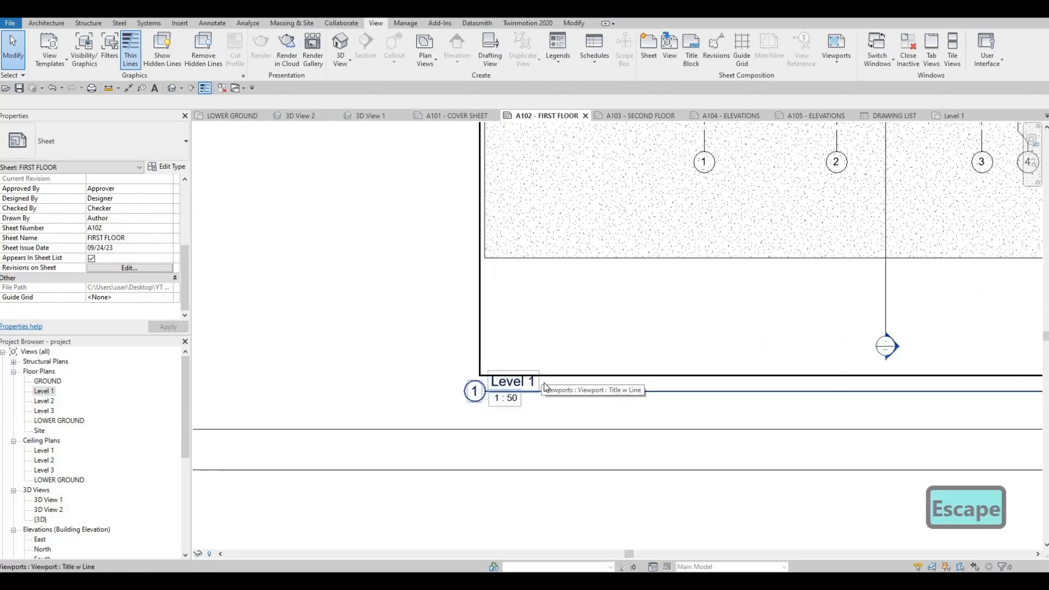
pyautogui.press('Escape')
pyautogui.scroll(-5, 639, 368)
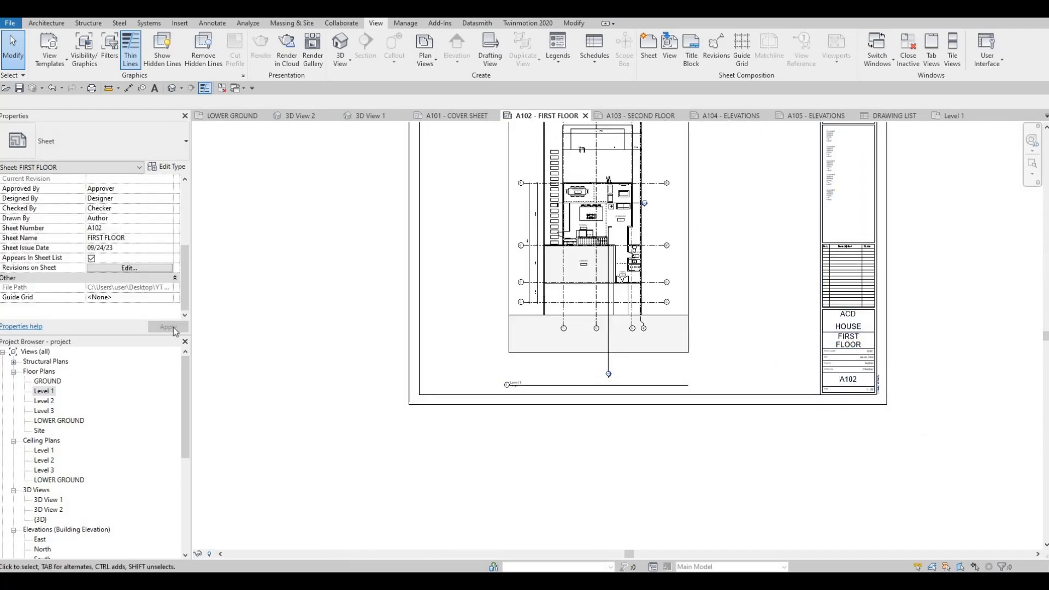
# Set the Title on Sheet of the Level 1 viewport on sheet A102 to FIRST FLOOR.
pyautogui.click(523, 334)
pyautogui.scroll(-5, 96, 291)
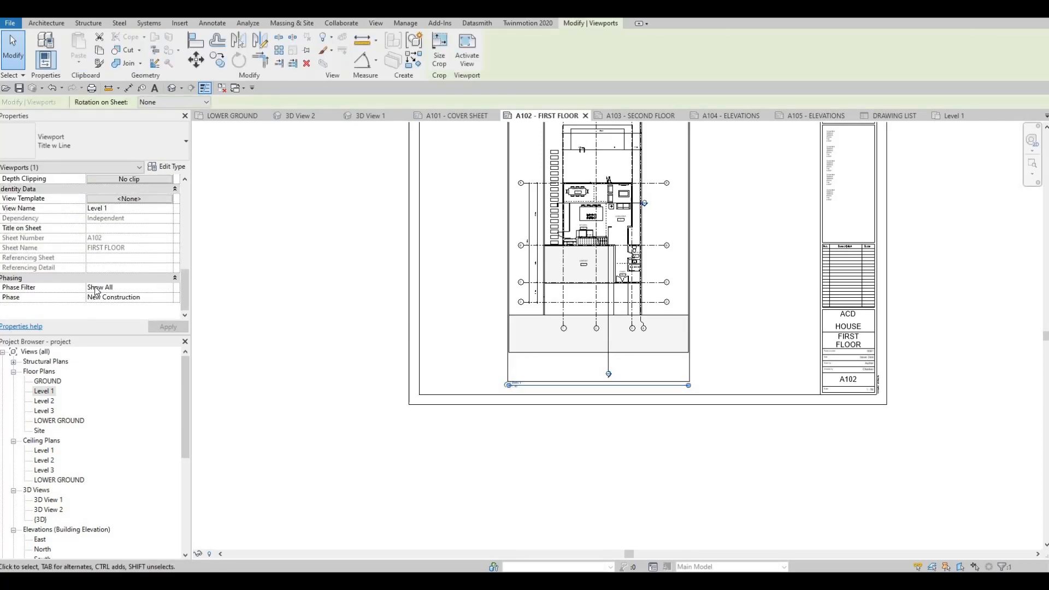
pyautogui.scroll(3, 108, 295)
pyautogui.scroll(-1, 100, 273)
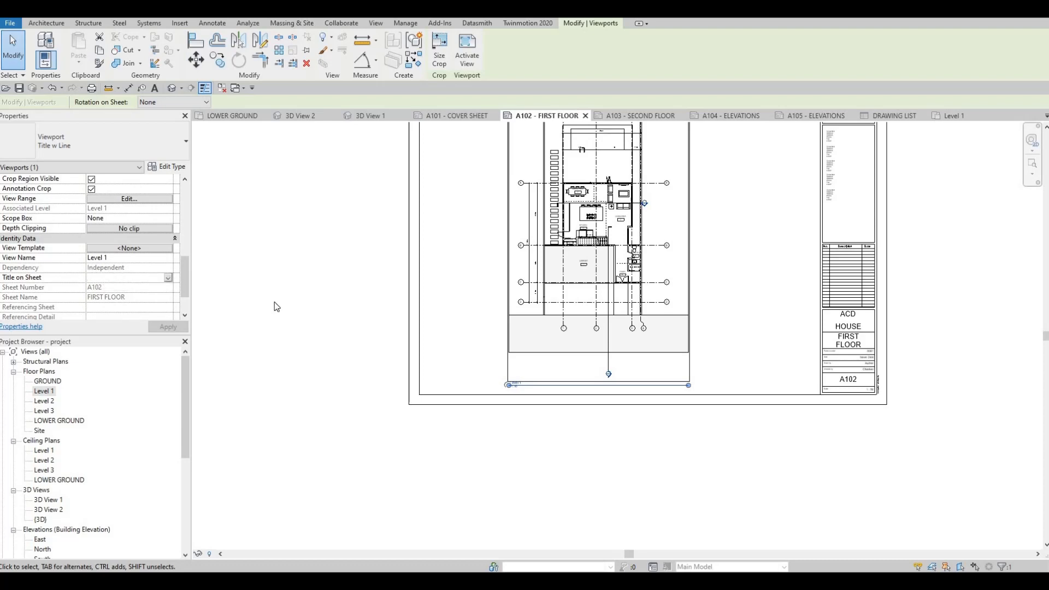
pyautogui.write('firs')
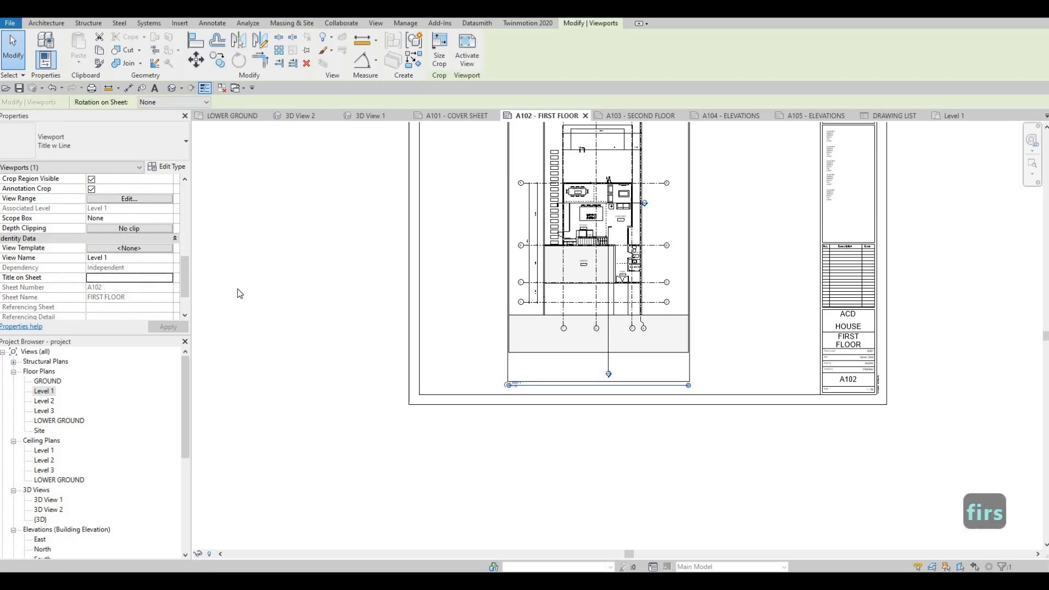
pyautogui.click(101, 279)
pyautogui.write('FIR')
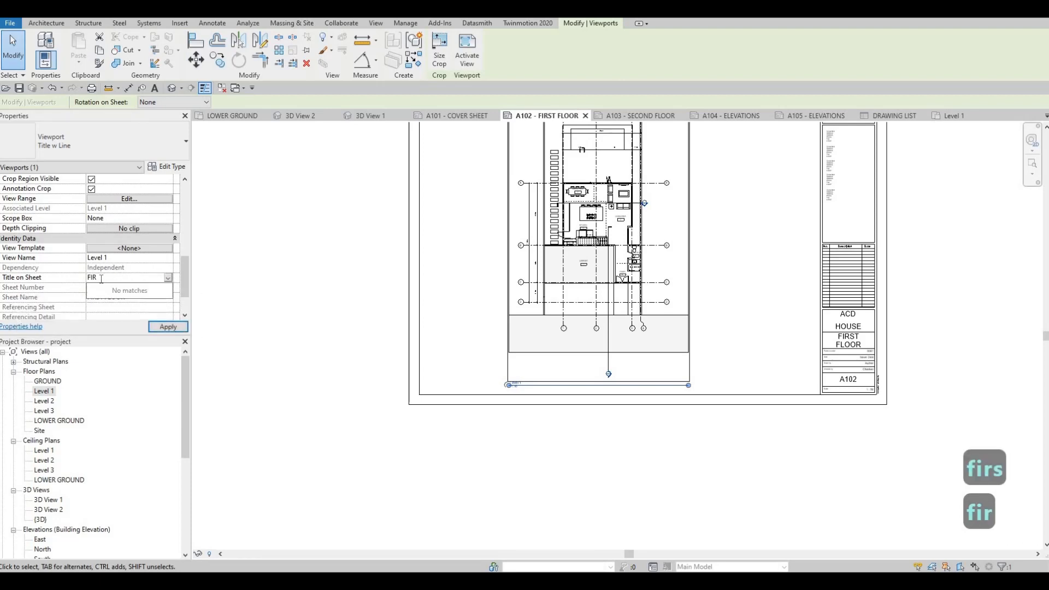
pyautogui.write('ST FLOOR')
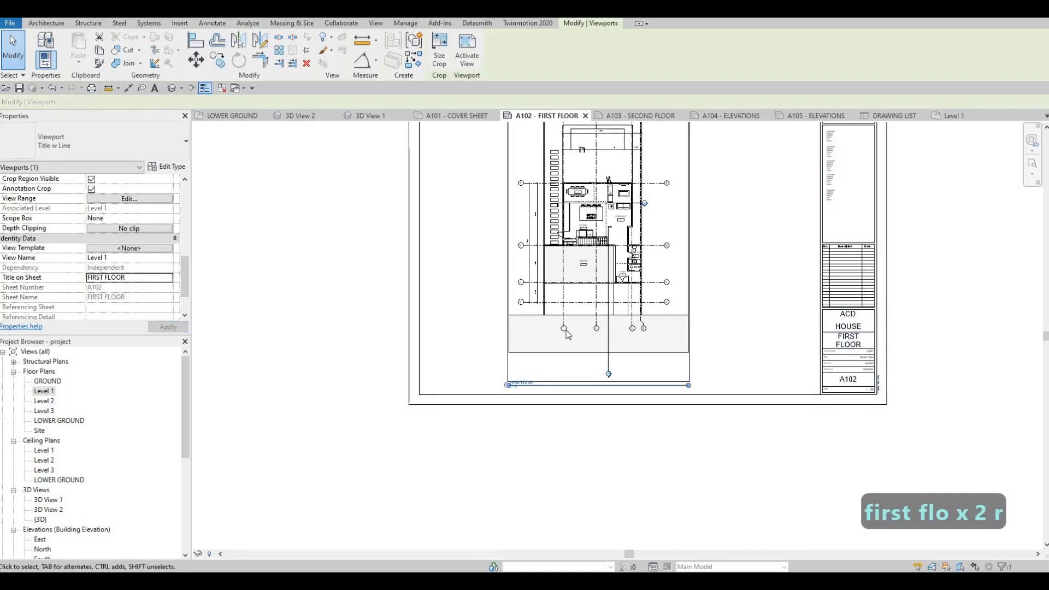
pyautogui.scroll(4, 552, 407)
pyautogui.scroll(-5, 458, 358)
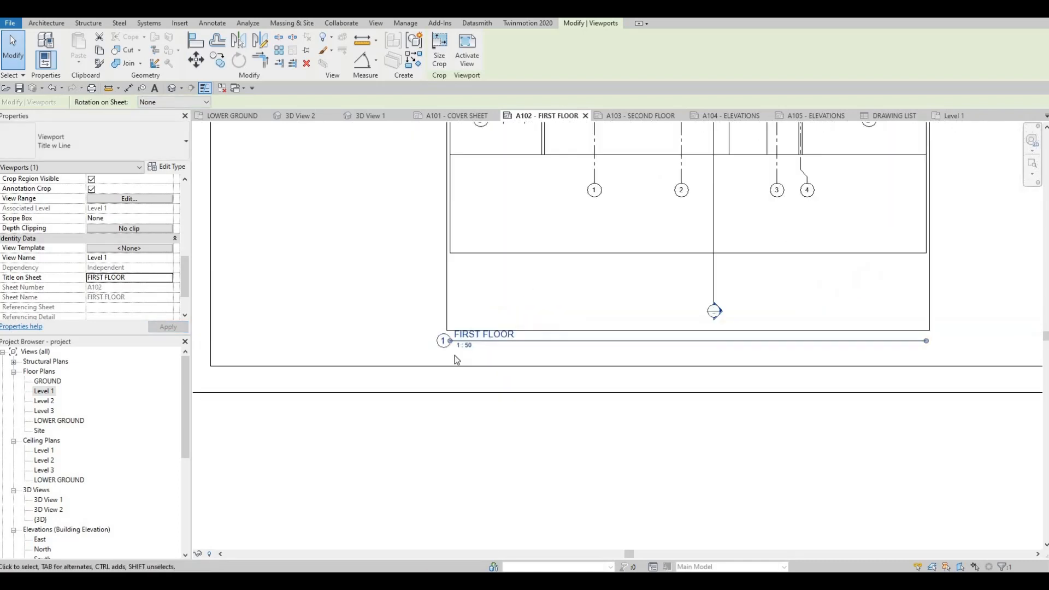
pyautogui.press('Escape')
pyautogui.press('Escape')
pyautogui.press('Escape')
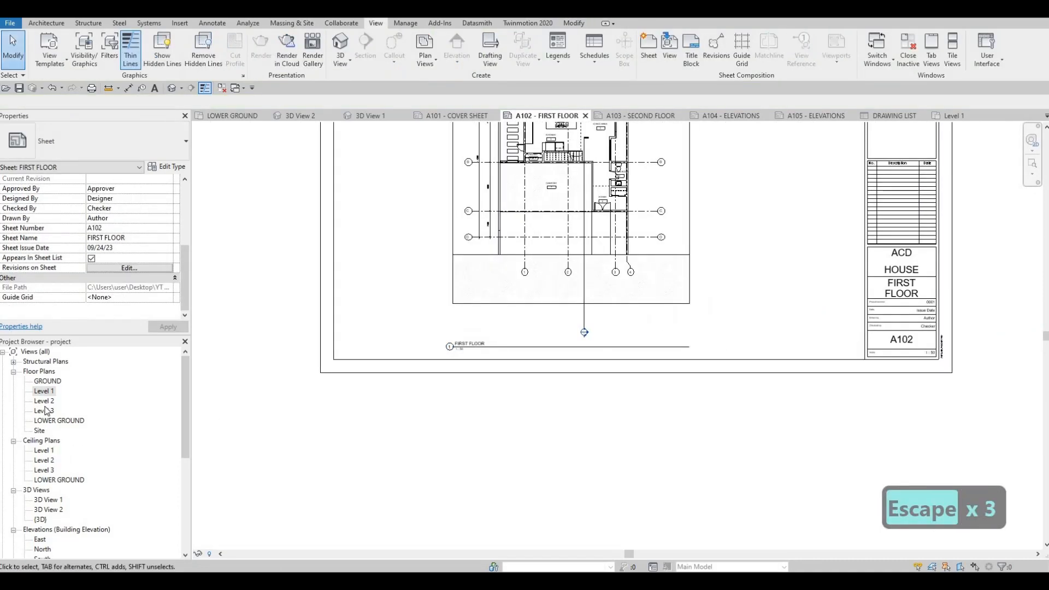
# Set the Level 2 floor plan's scale to 1:50 and turn on its Crop View, Crop Region Visible and Annotation Crop.
pyautogui.doubleClick(46, 401)
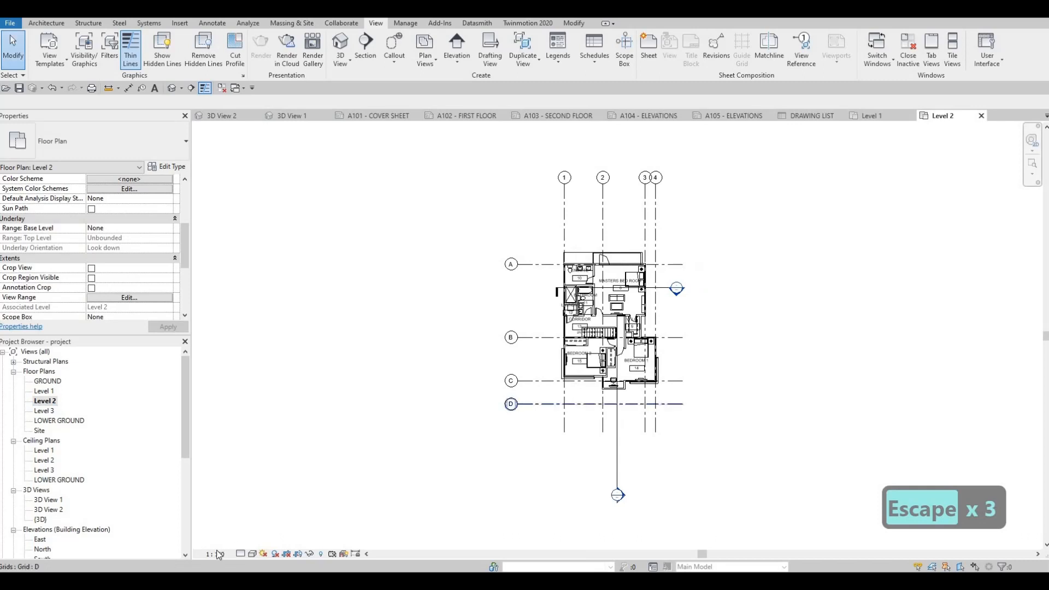
pyautogui.click(215, 553)
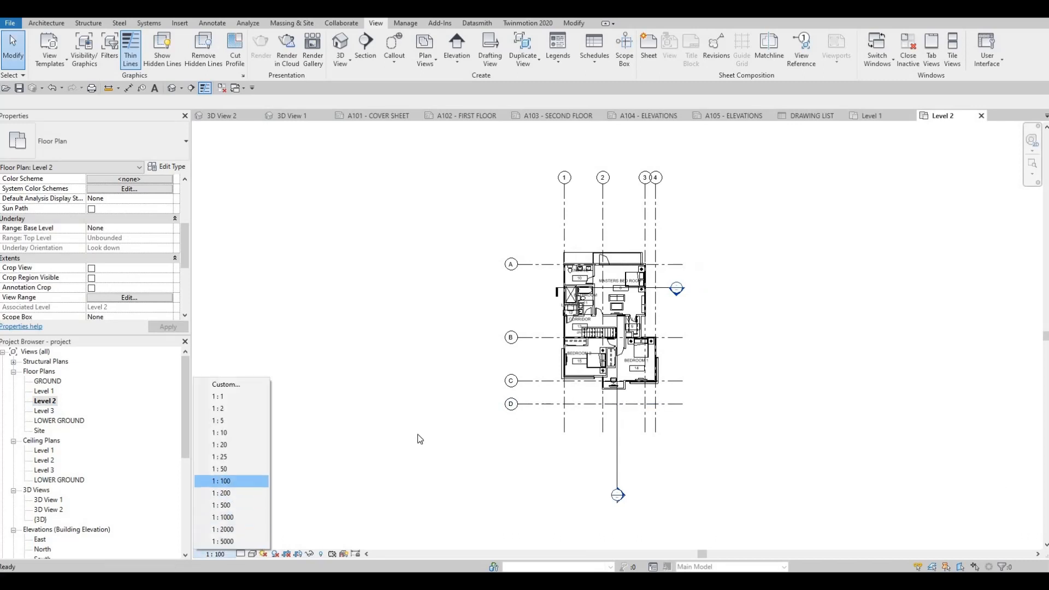
pyautogui.click(221, 468)
pyautogui.press('Escape')
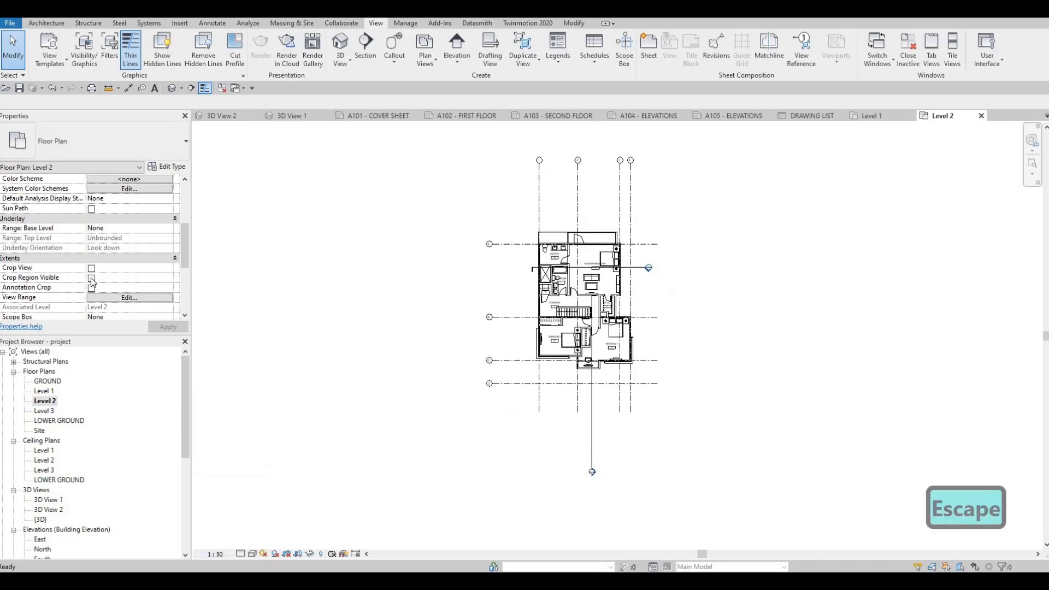
pyautogui.click(91, 268)
pyautogui.click(91, 278)
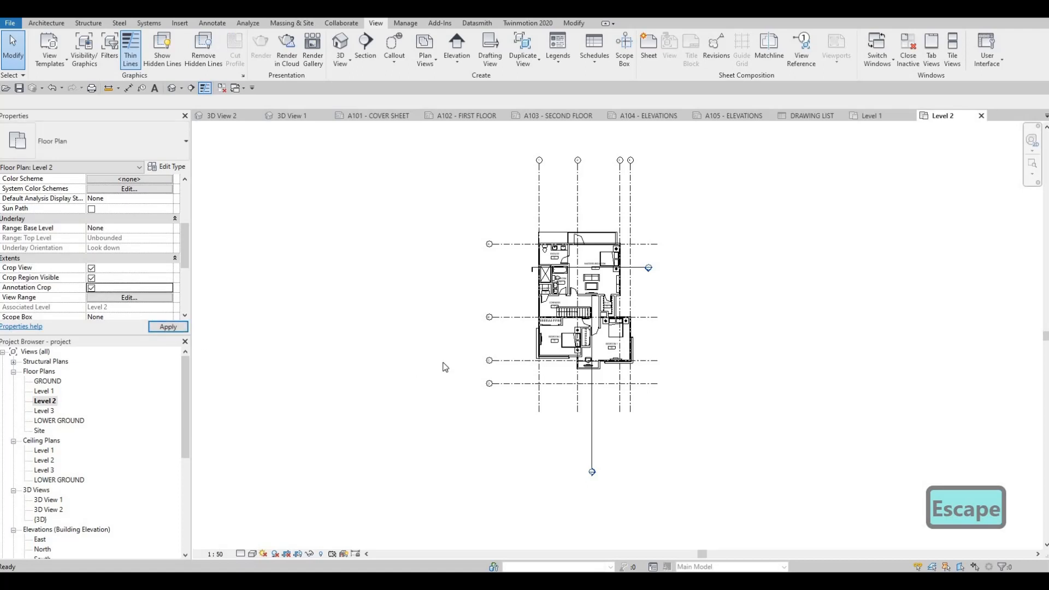
# Shrink the Level 2 crop region from its lower and upper edges to fit more closely around the house.
pyautogui.click(584, 511)
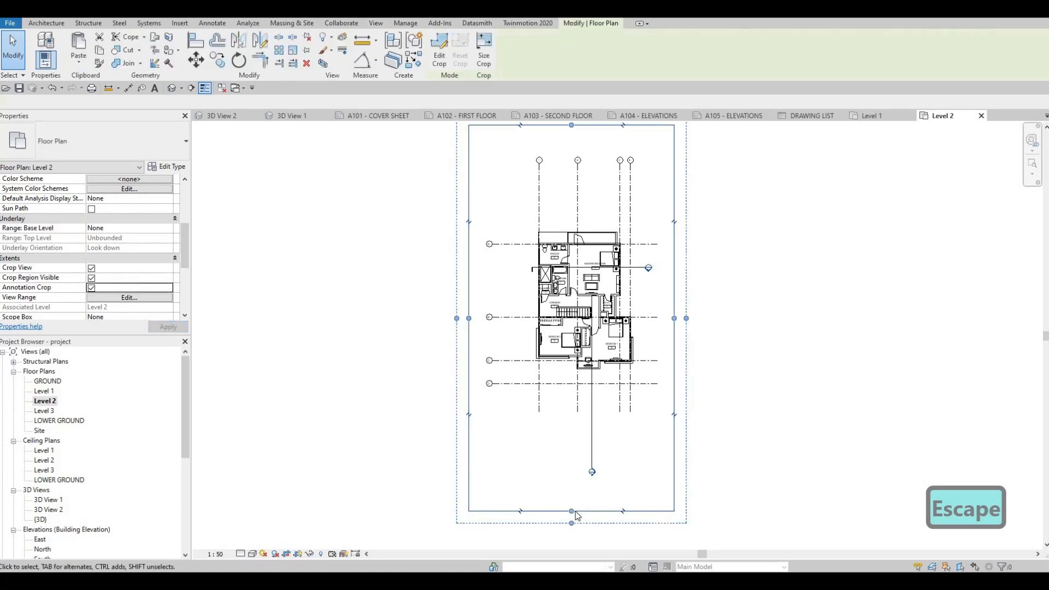
pyautogui.moveTo(571, 510); pyautogui.dragTo(574, 437)
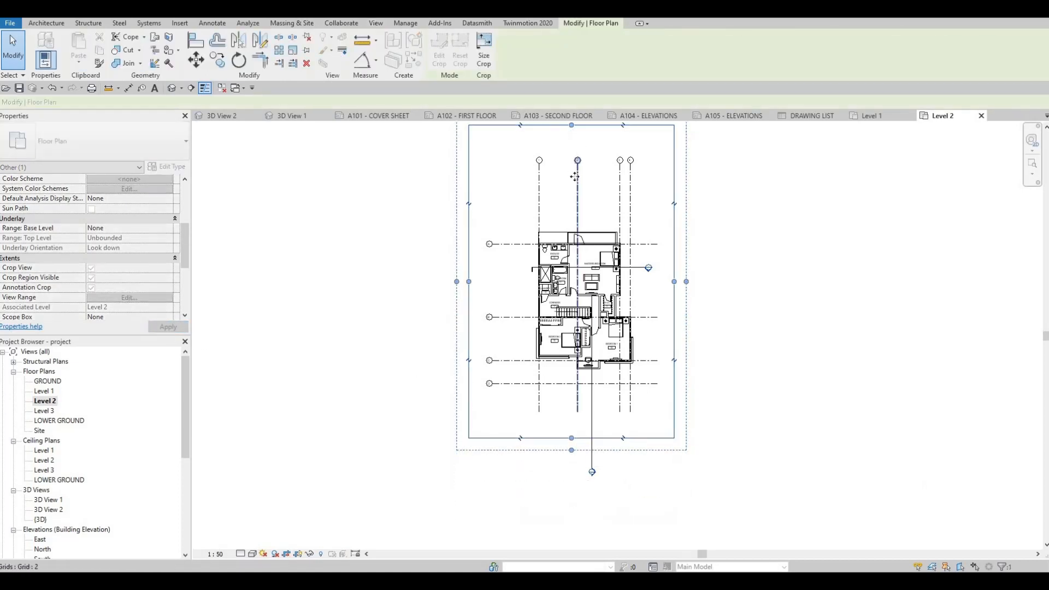
pyautogui.moveTo(571, 125); pyautogui.dragTo(571, 178)
pyautogui.moveTo(527, 318); pyautogui.dragTo(471, 313, button='middle')
pyautogui.press('Escape')
pyautogui.press('Escape')
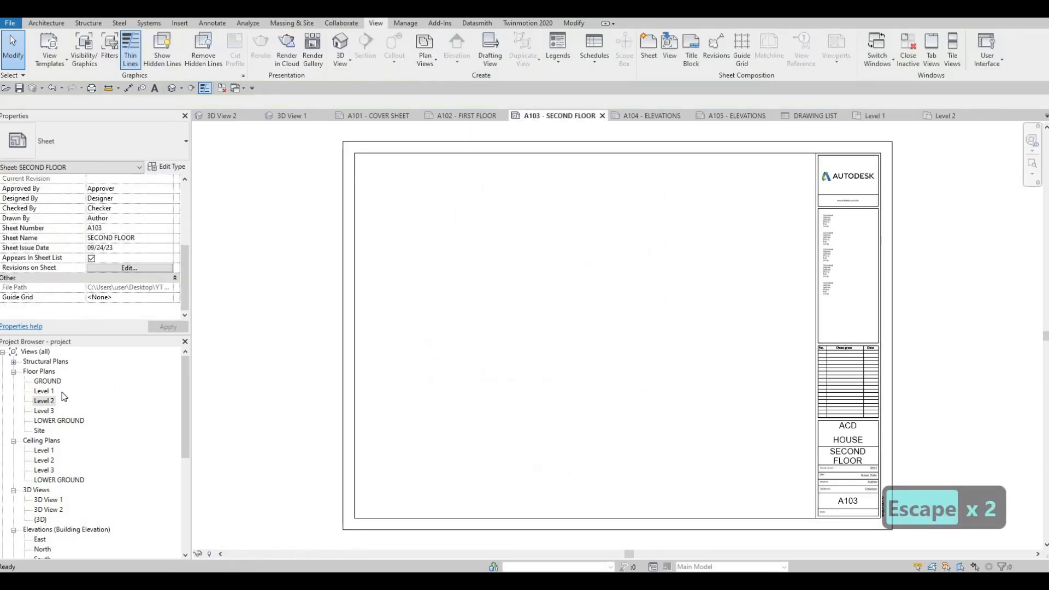
# Place the cropped Level 2 floor plan within the border of sheet A103 - SECOND FLOOR.
pyautogui.moveTo(431, 341); pyautogui.dragTo(557, 328)
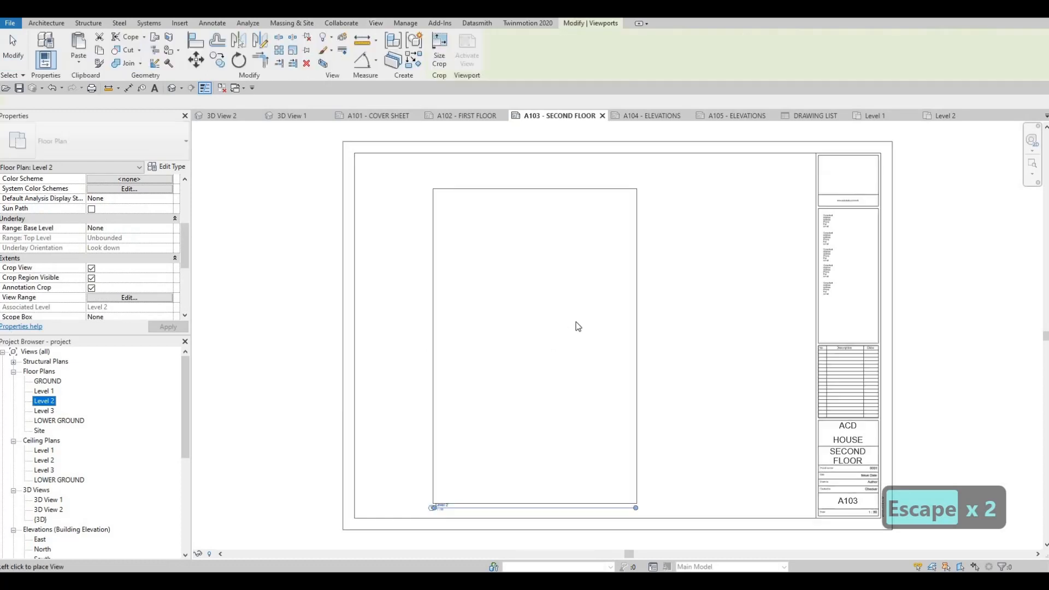
pyautogui.click(585, 325)
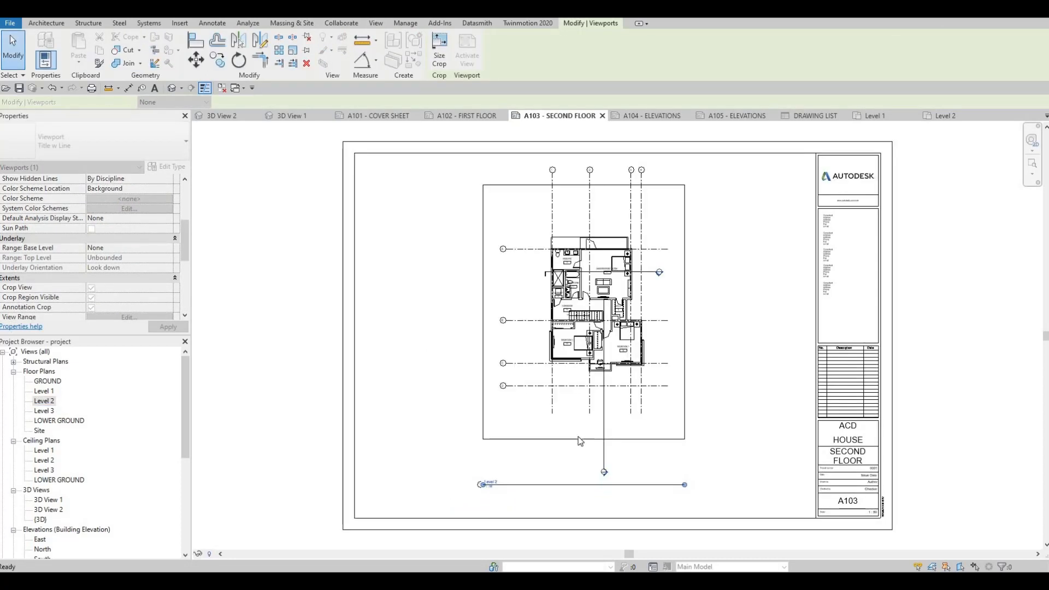
pyautogui.press('Escape')
pyautogui.press('Escape')
# Set the Title on Sheet of the Level 2 viewport on sheet A103 to SECOND FLOOR.
pyautogui.click(504, 458)
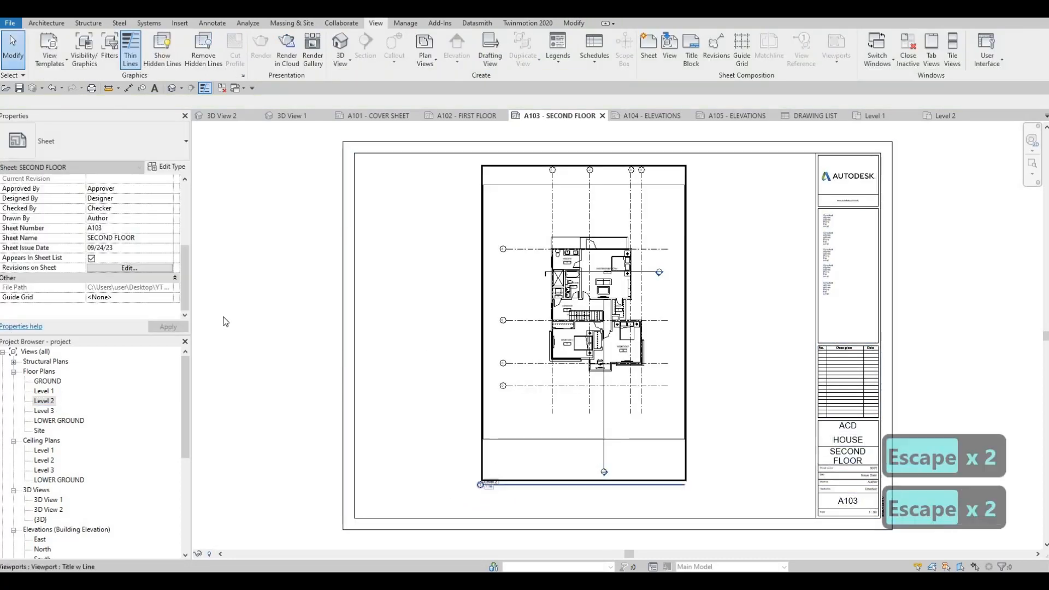
pyautogui.scroll(-3, 131, 271)
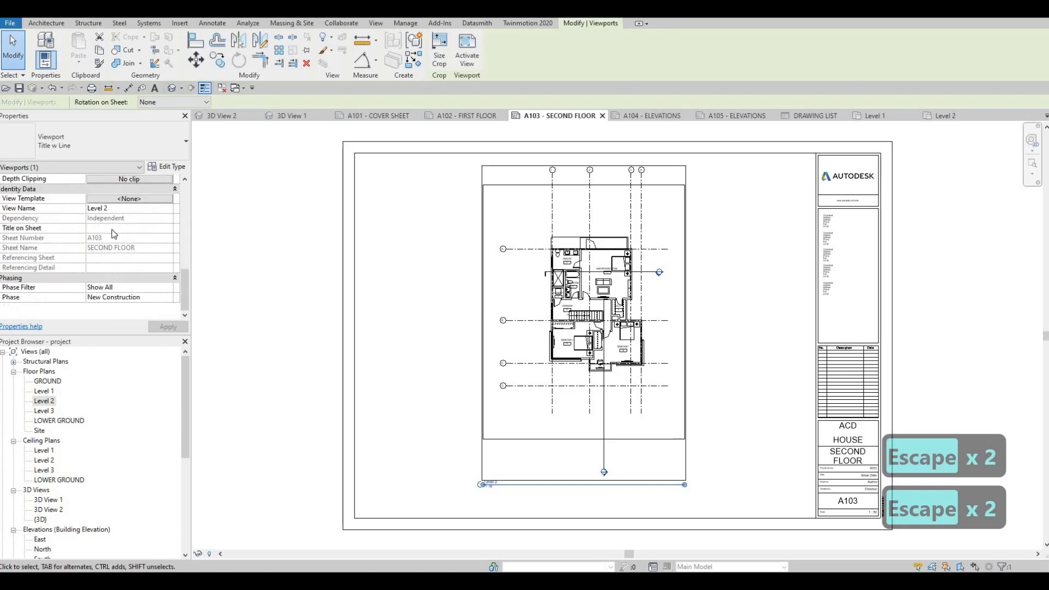
pyautogui.write('S')
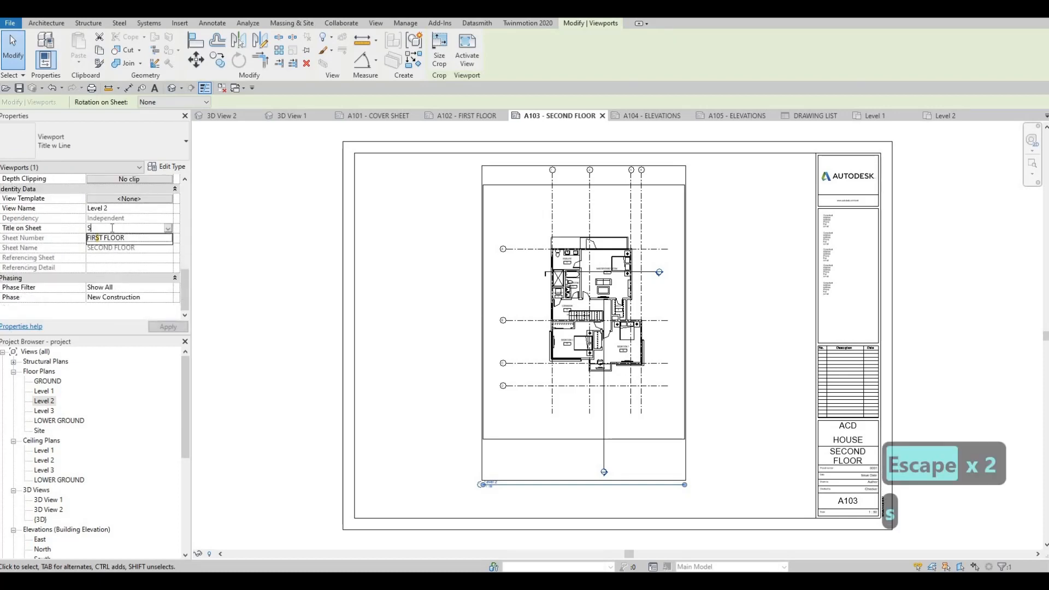
pyautogui.write('ECOND FLOOR')
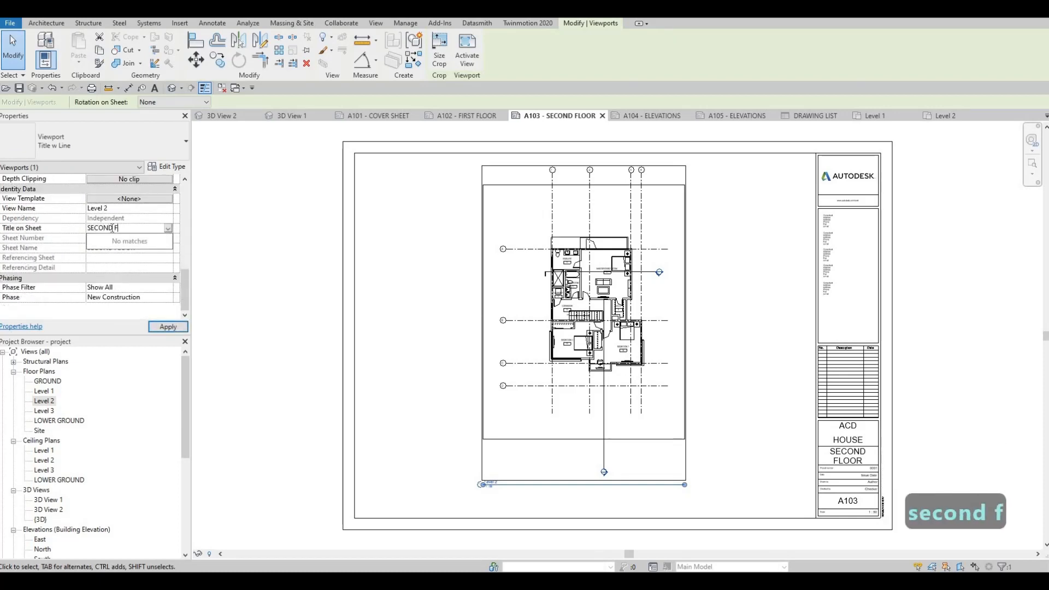
pyautogui.click(167, 327)
pyautogui.moveTo(666, 465); pyautogui.dragTo(608, 413, button='middle')
pyautogui.press('Escape')
pyautogui.press('Escape')
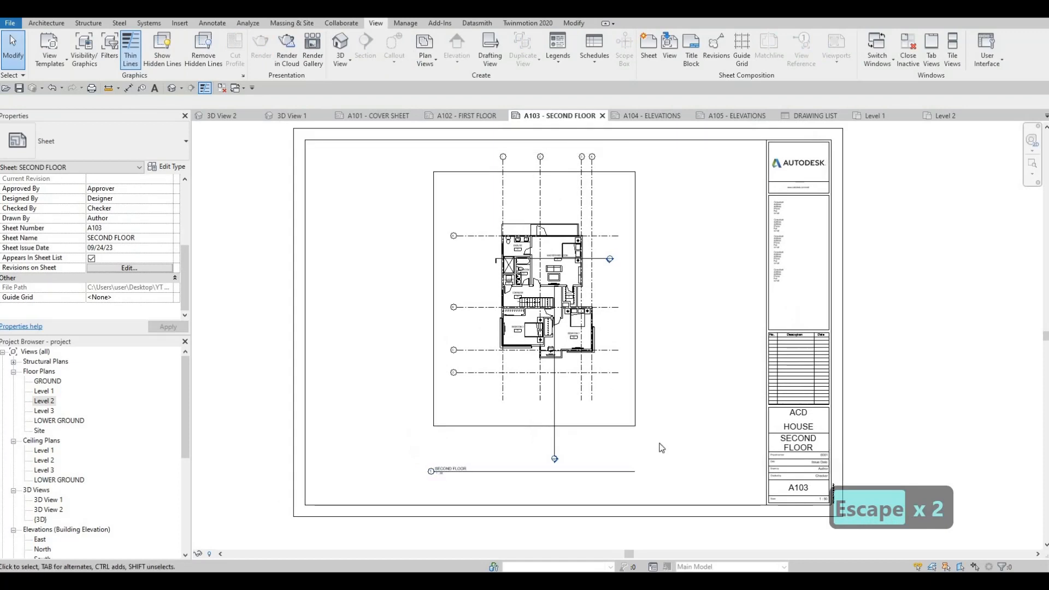
# Open the empty sheet A104 - ELEVATIONS.
pyautogui.scroll(-5, 80, 428)
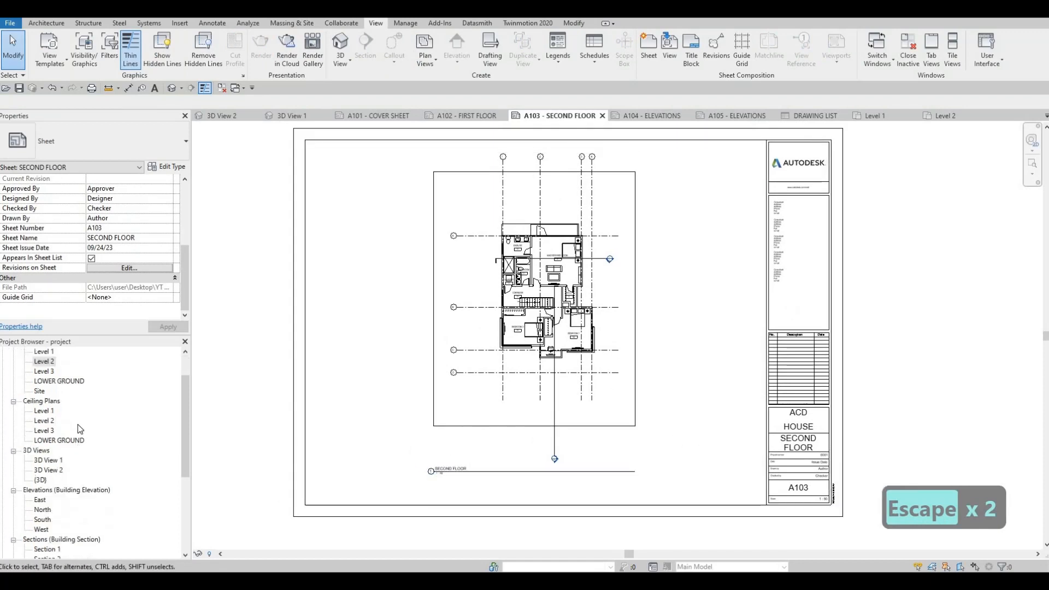
pyautogui.scroll(-1, 71, 527)
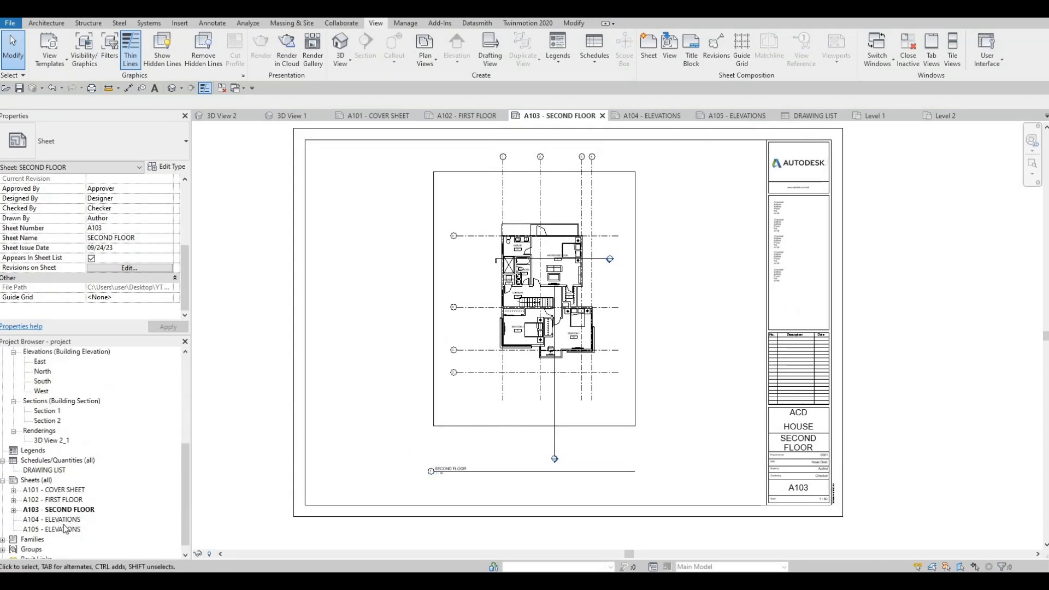
pyautogui.doubleClick(68, 519)
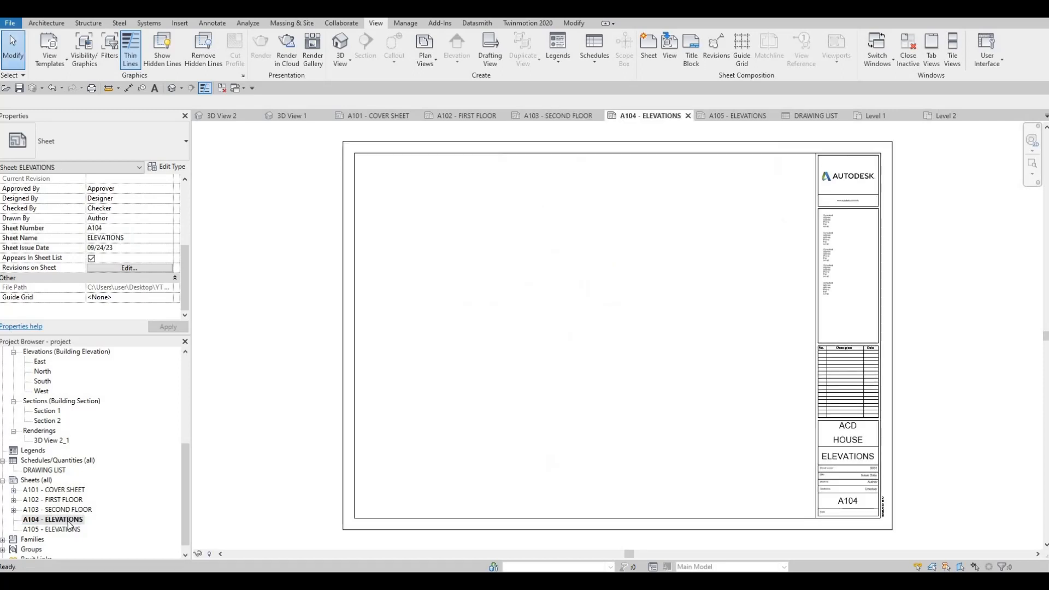
# Try placing the East elevation in the upper part of sheet A104 - ELEVATIONS.
pyautogui.scroll(4, 68, 519)
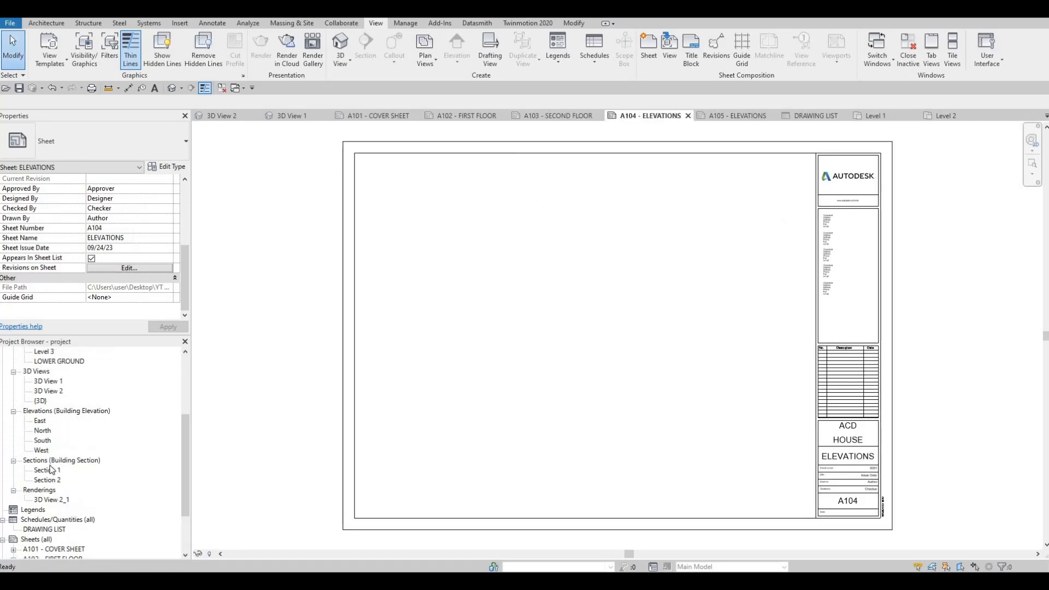
pyautogui.click(39, 462)
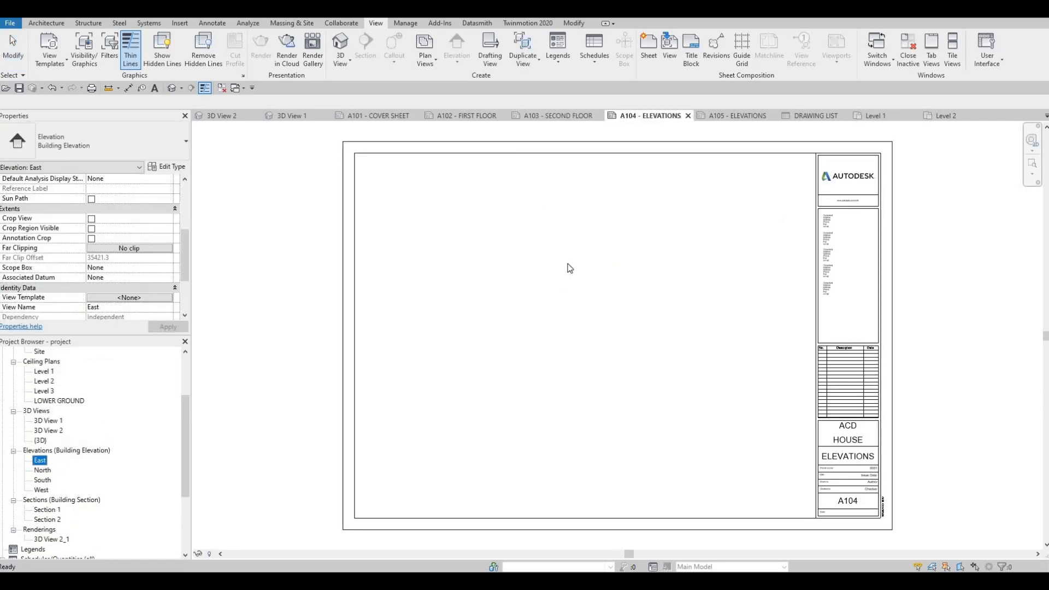
pyautogui.click(598, 228)
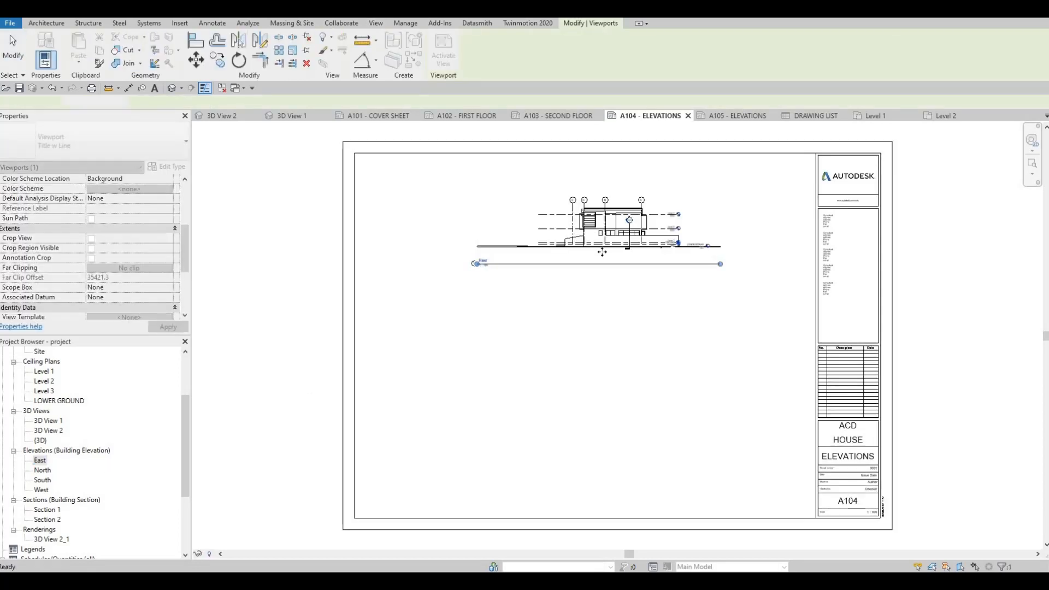
pyautogui.hotkey('ctrl', 'z')
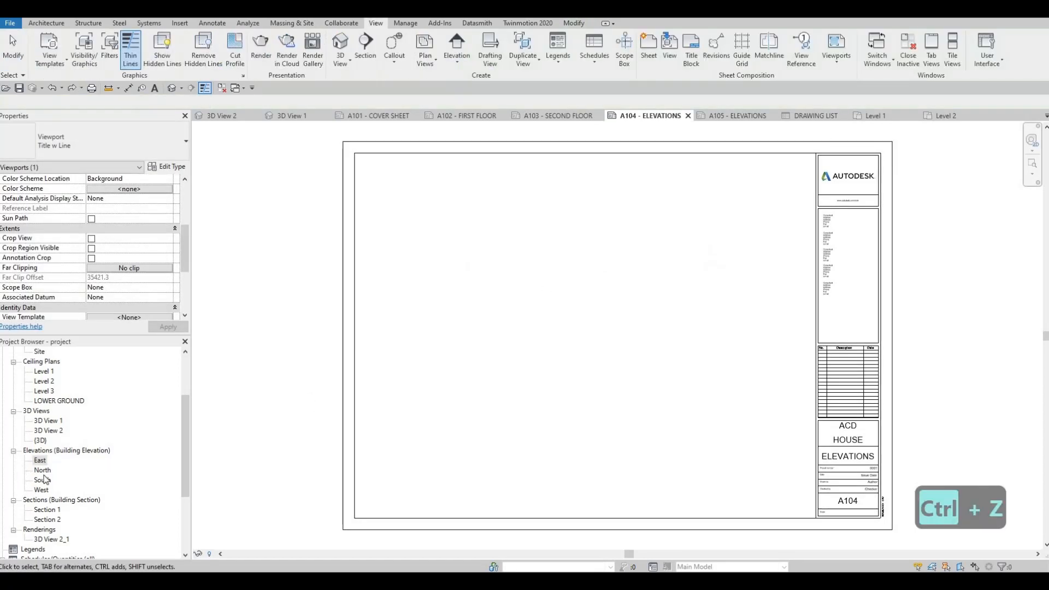
# Open the East elevation view and set its view scale to 1:50.
pyautogui.doubleClick(41, 462)
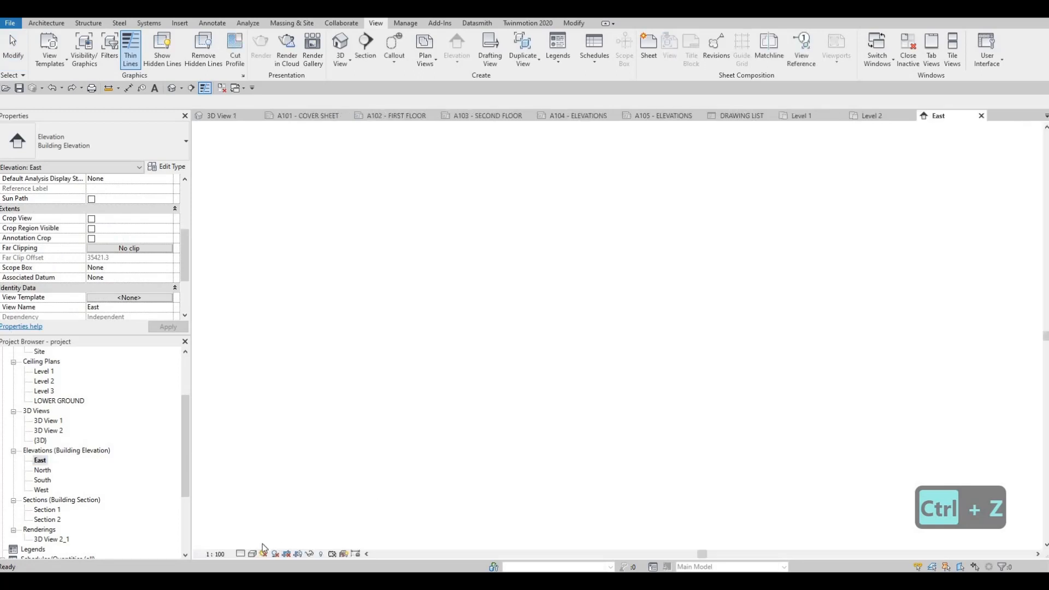
pyautogui.click(214, 554)
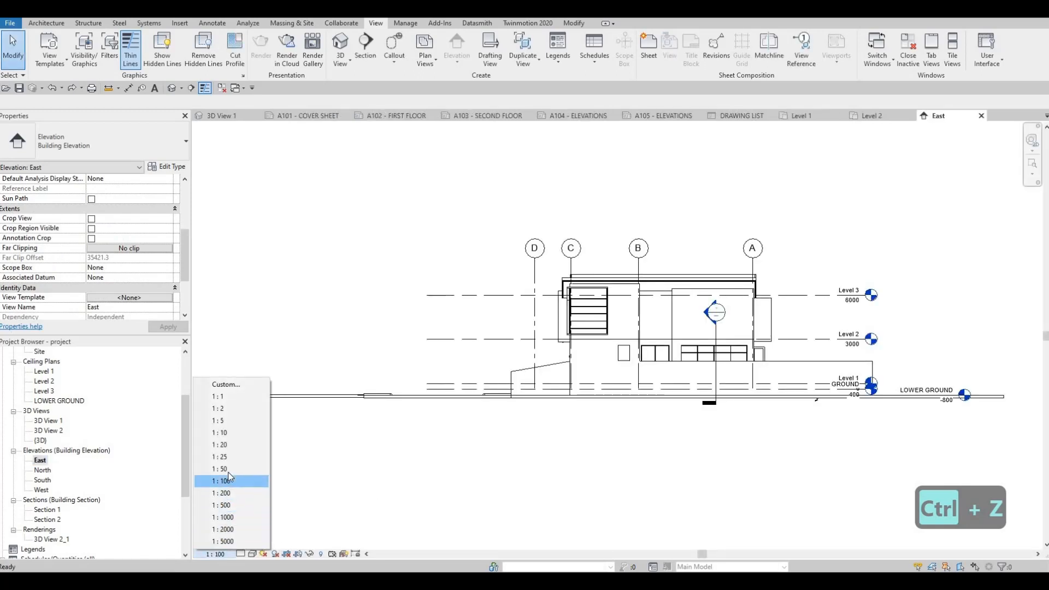
pyautogui.click(232, 469)
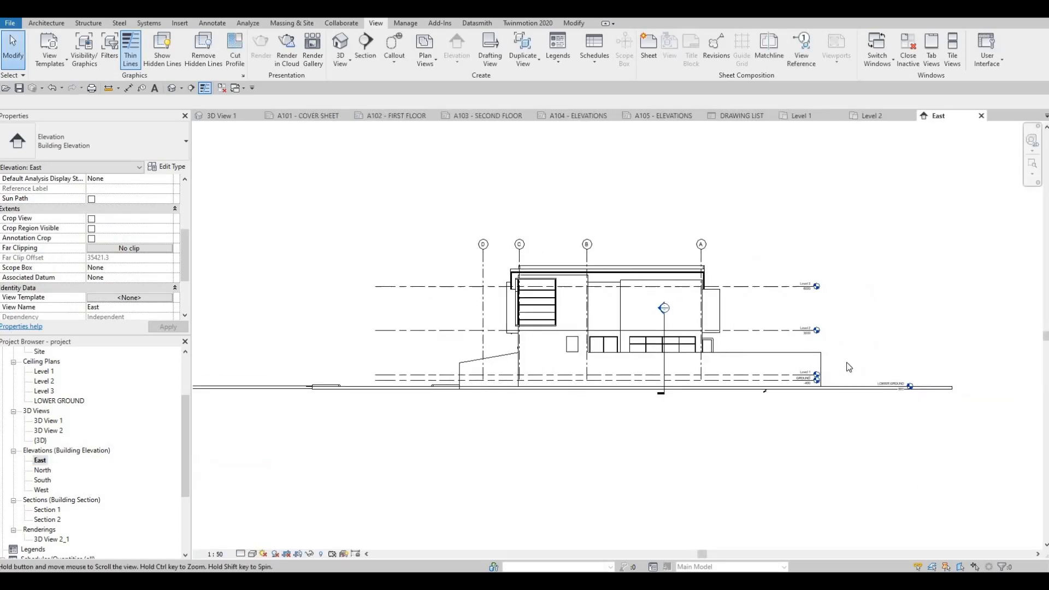
# Enable Crop View, Crop Region Visible and Annotation Crop for the East elevation.
pyautogui.scroll(2, 884, 383)
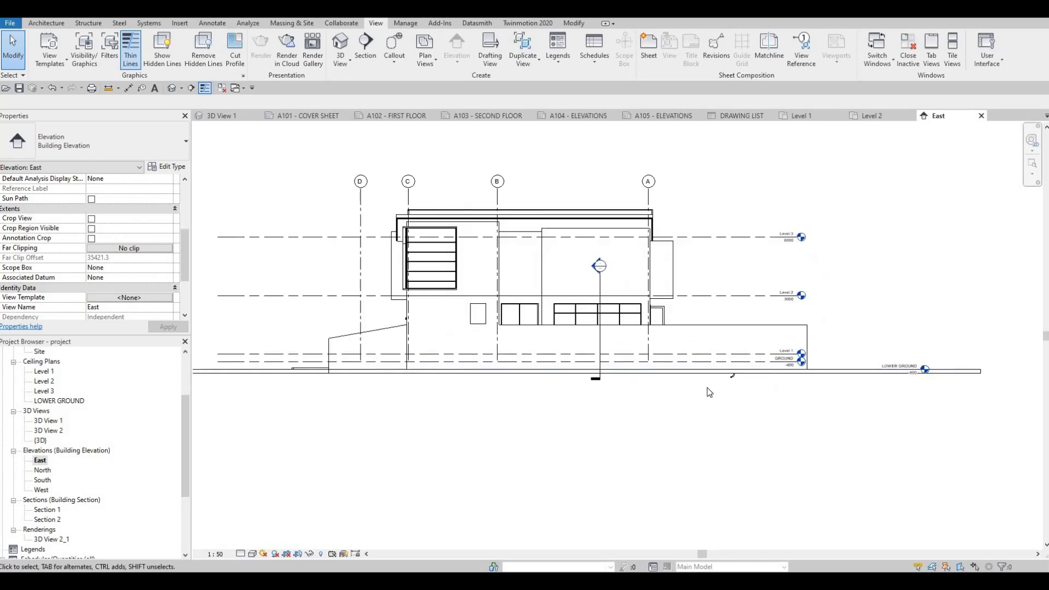
pyautogui.scroll(-1, 587, 416)
pyautogui.scroll(-1, 412, 377)
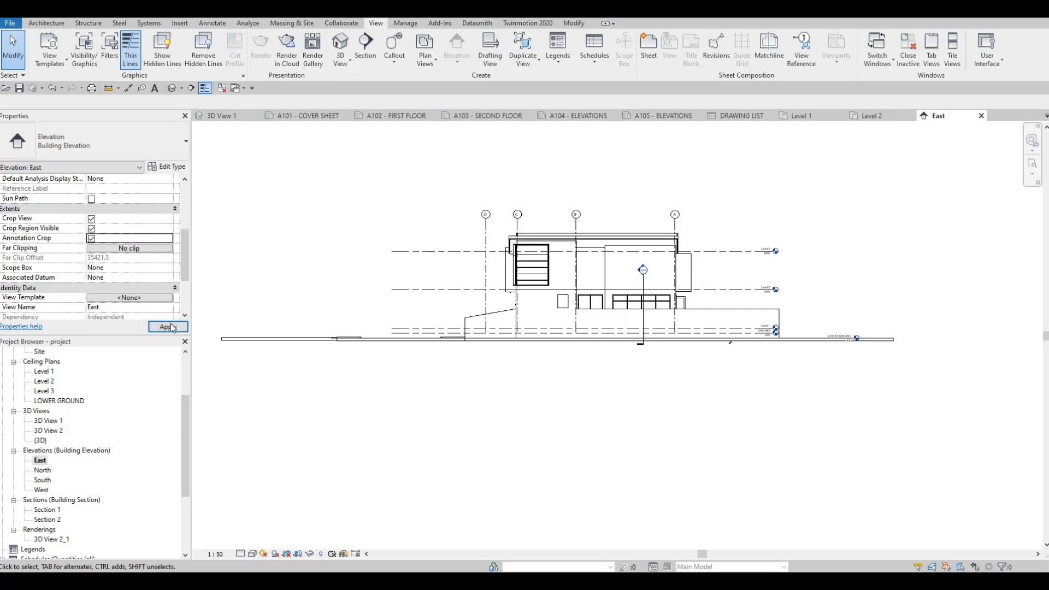
pyautogui.click(167, 327)
# Tighten the East elevation's crop region on both sides so it closely frames the house and its level heads.
pyautogui.scroll(-1, 307, 297)
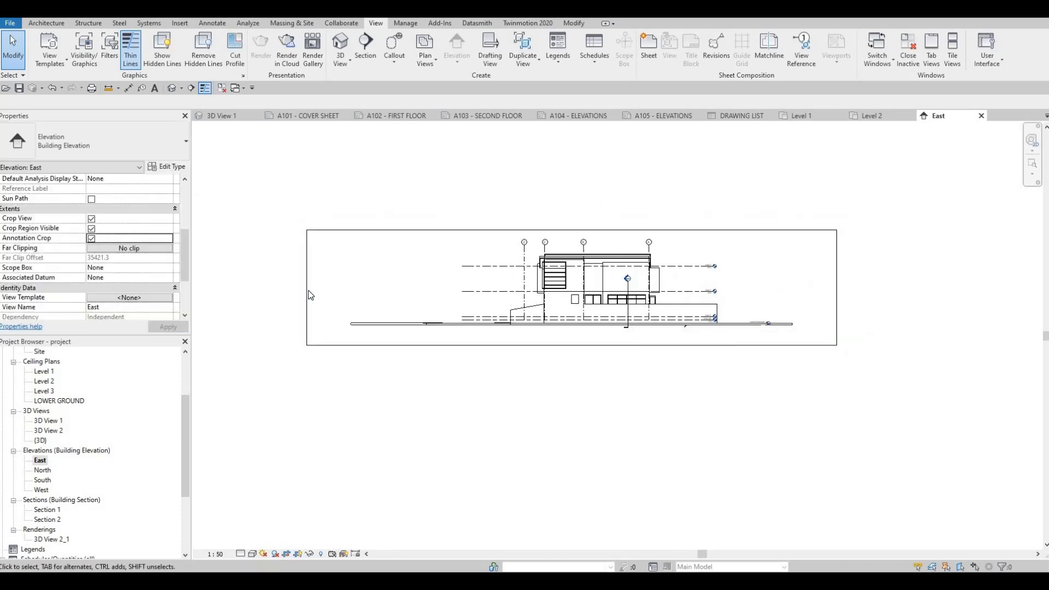
pyautogui.click(307, 288)
pyautogui.moveTo(474, 284); pyautogui.dragTo(474, 287)
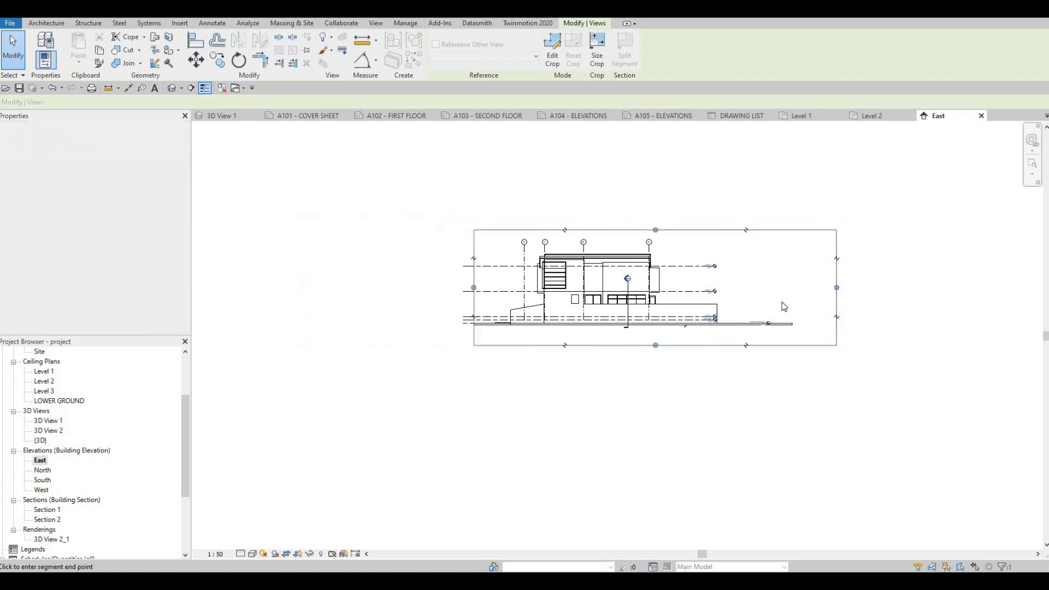
pyautogui.moveTo(744, 287); pyautogui.dragTo(721, 287)
pyautogui.scroll(3, 708, 321)
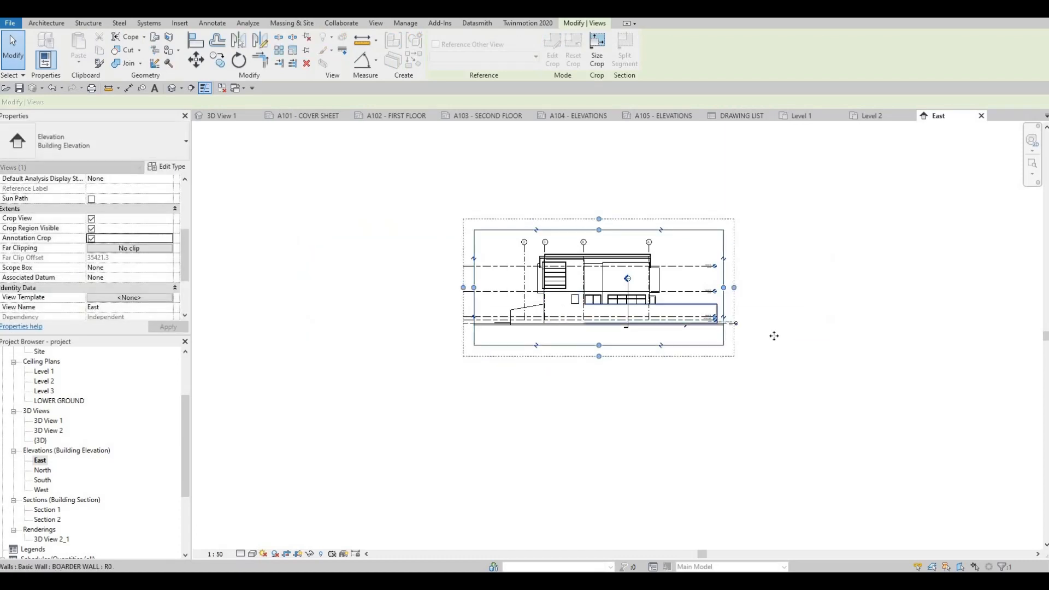
pyautogui.press('Escape')
pyautogui.press('Escape')
# Align the LOWER GROUND level head with the other heads in the East elevation and add an elbow to it.
pyautogui.scroll(3, 762, 332)
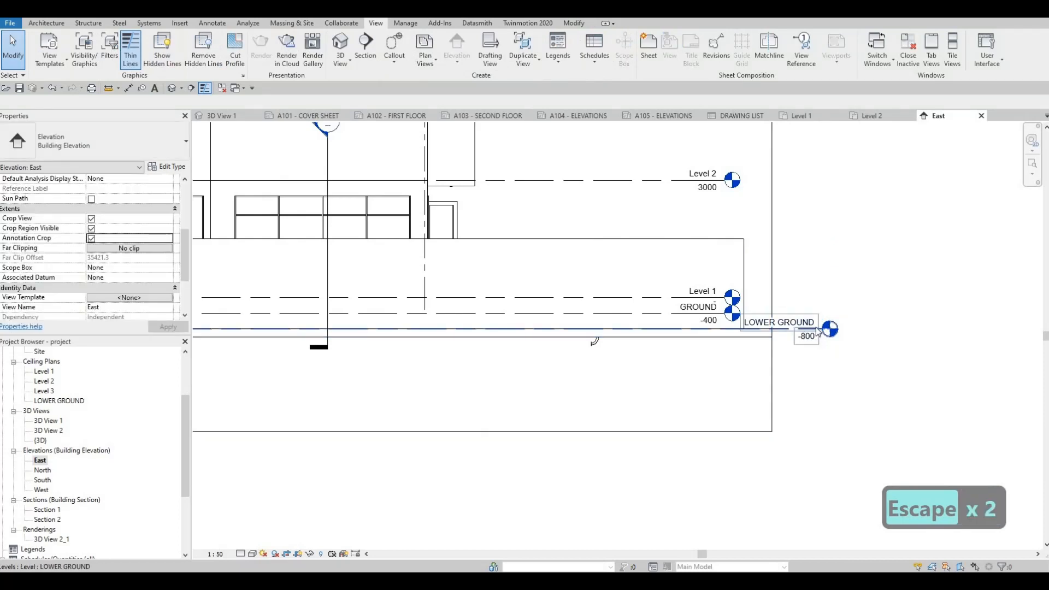
pyautogui.click(815, 327)
pyautogui.moveTo(821, 329); pyautogui.dragTo(705, 336)
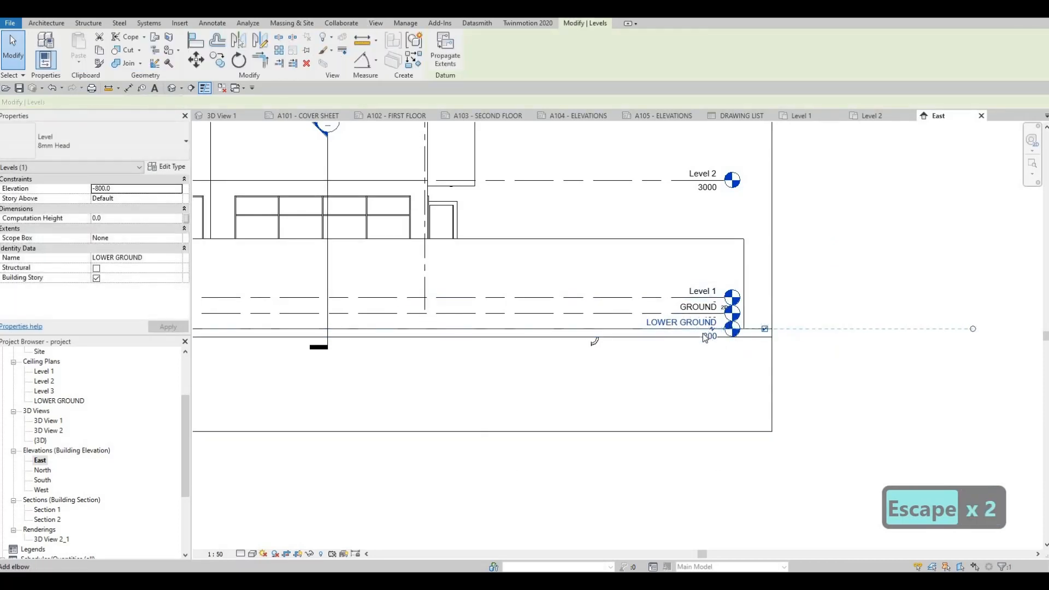
pyautogui.click(704, 335)
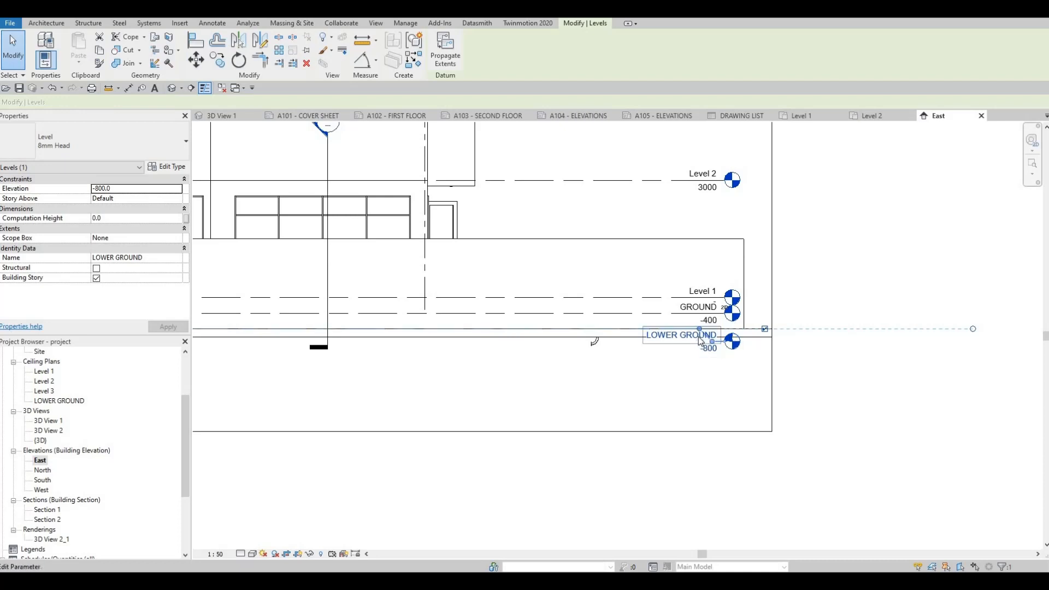
pyautogui.press('Escape')
pyautogui.click(633, 318)
pyautogui.press('Escape')
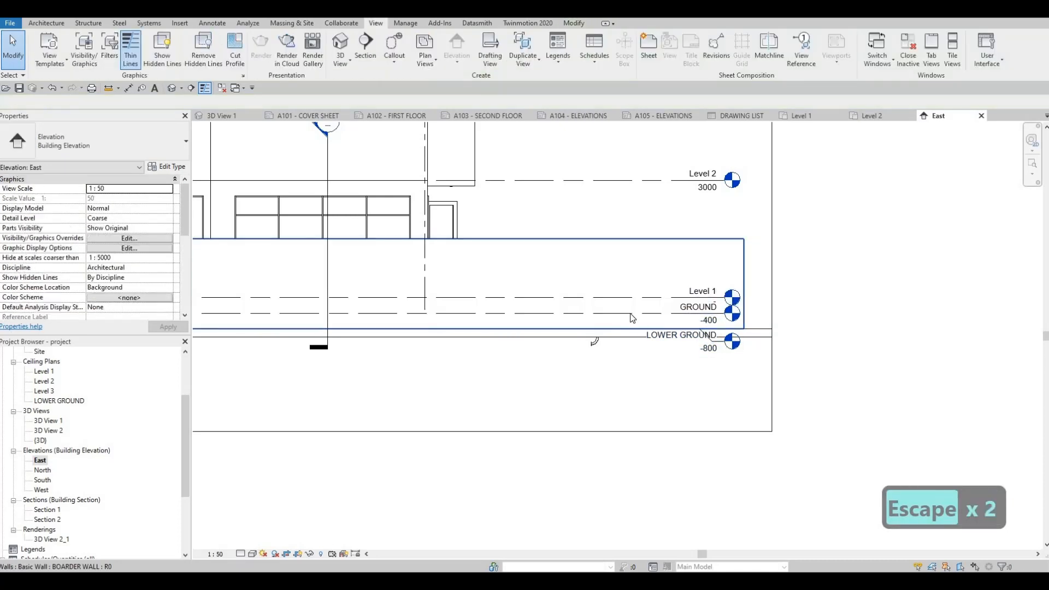
# Add an elbow to the GROUND level head in the East elevation to separate it from the Level 1 head.
pyautogui.press('Tab')
pyautogui.press('Tab')
pyautogui.press('Tab')
pyautogui.click(705, 337)
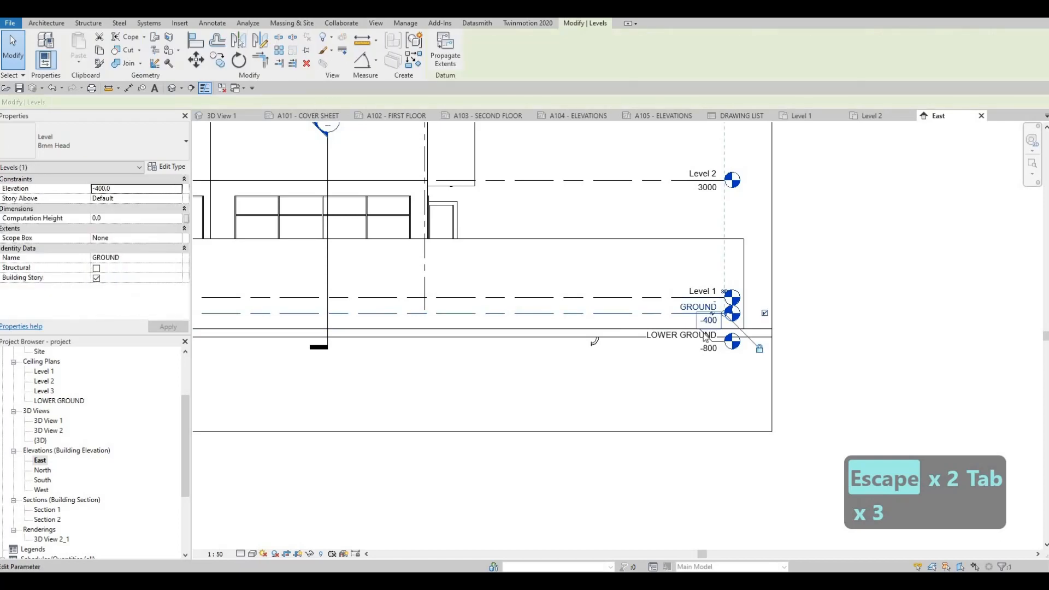
pyautogui.press('Escape')
pyautogui.press('Escape')
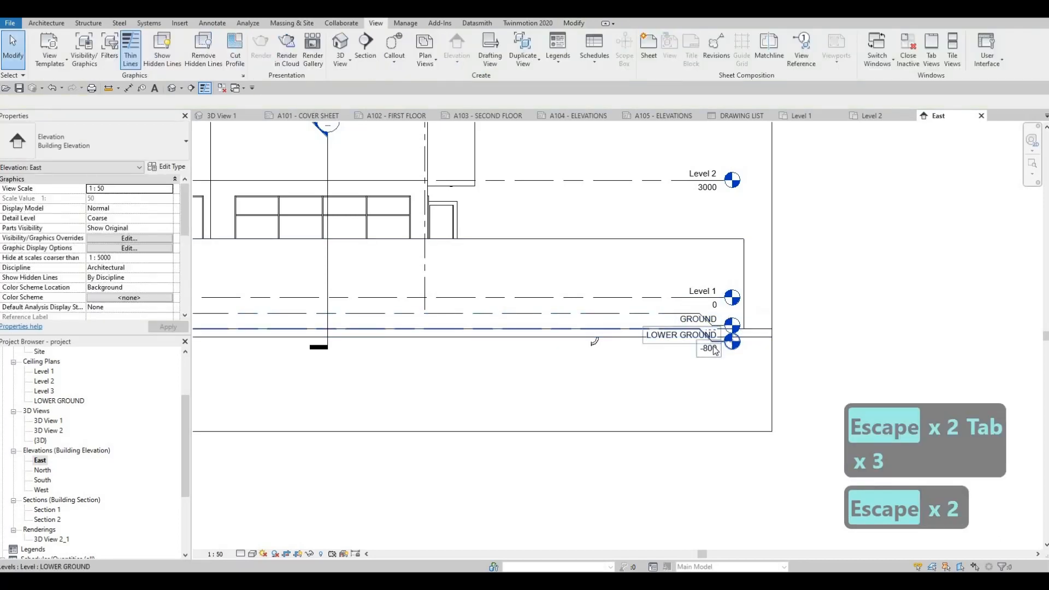
# Lower the LOWER GROUND level head and lengthen its angled leader so it clears the GROUND head.
pyautogui.click(712, 343)
pyautogui.moveTo(712, 342); pyautogui.dragTo(704, 373)
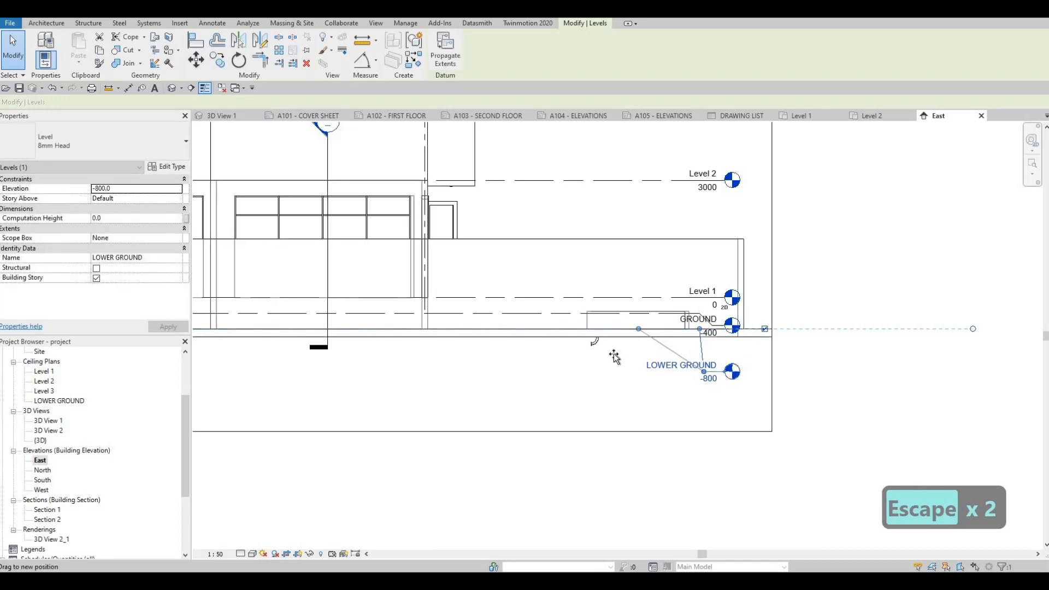
pyautogui.moveTo(612, 353); pyautogui.dragTo(610, 328)
pyautogui.moveTo(704, 371); pyautogui.dragTo(638, 378)
pyautogui.press('Escape')
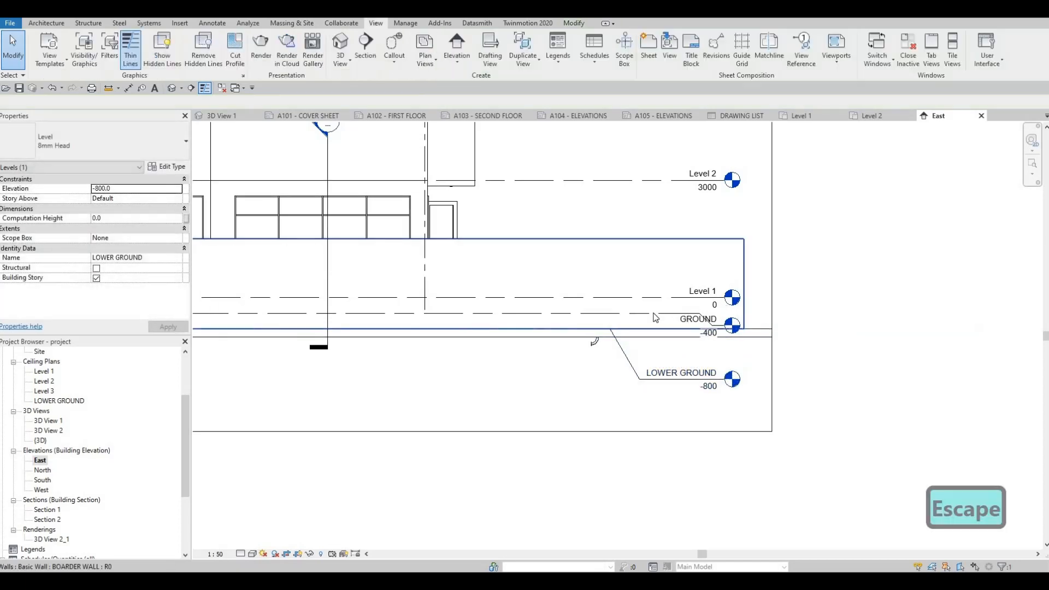
# Reshape the GROUND level's leader in the East elevation so its bend starts farther from the level head.
pyautogui.press('Tab')
pyautogui.press('Tab')
pyautogui.press('Tab')
pyautogui.click(648, 323)
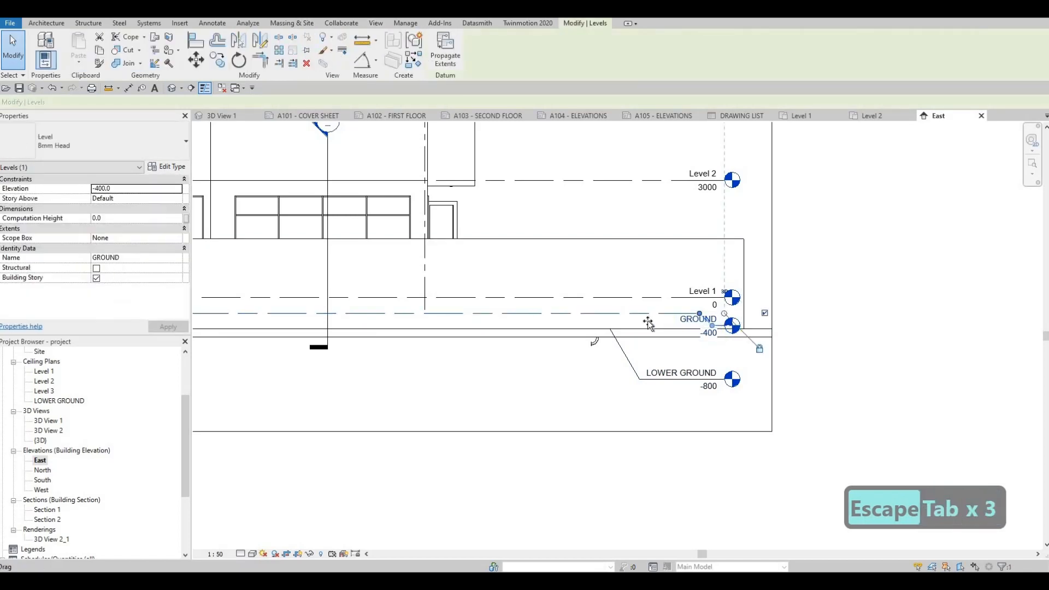
pyautogui.moveTo(647, 323); pyautogui.dragTo(663, 344)
pyautogui.press('Escape')
pyautogui.press('Escape')
# Turn on shadows in the East elevation.
pyautogui.scroll(-4, 628, 343)
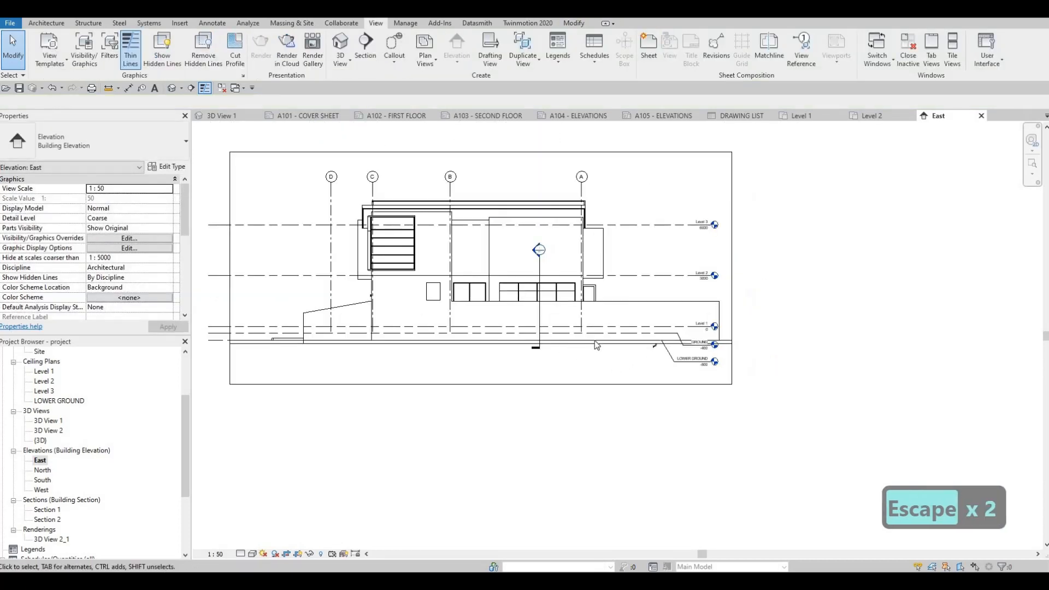
pyautogui.moveTo(312, 340); pyautogui.dragTo(345, 336, button='middle')
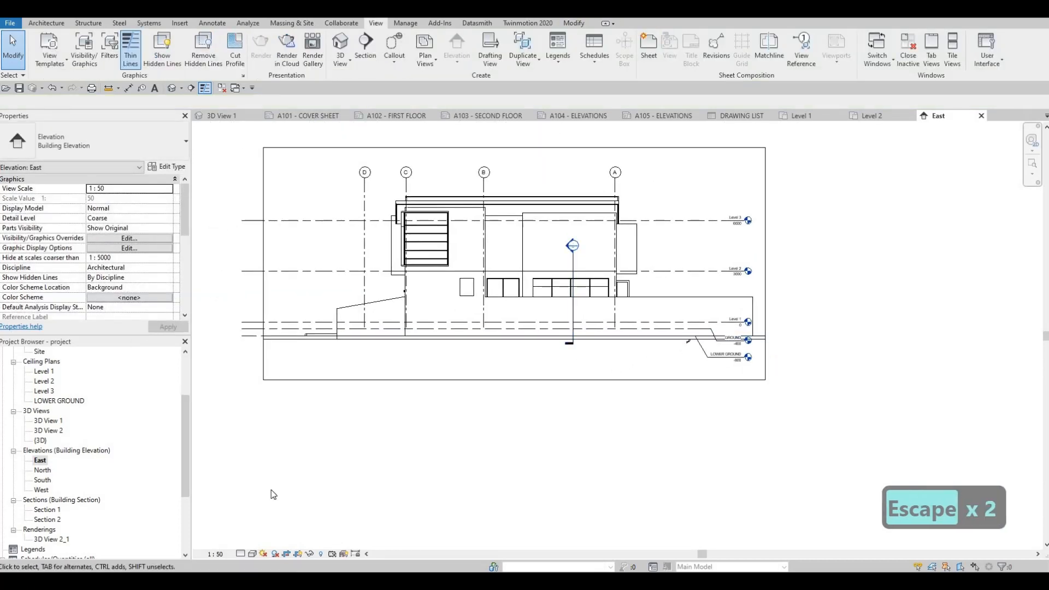
pyautogui.click(275, 554)
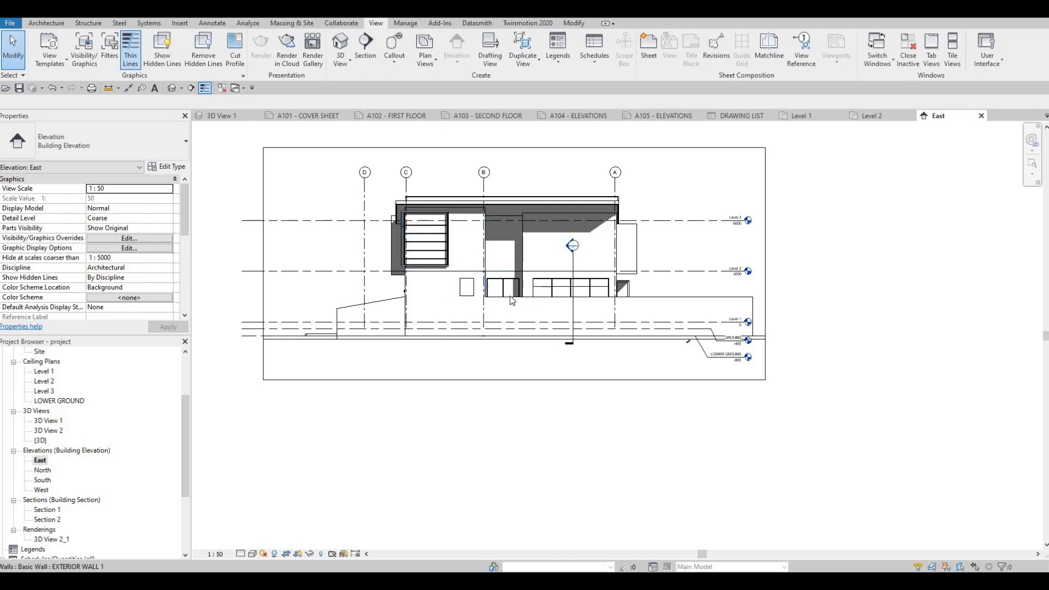
# Open the North elevation, set its view scale to 1:50 and turn on its shadows.
pyautogui.doubleClick(43, 469)
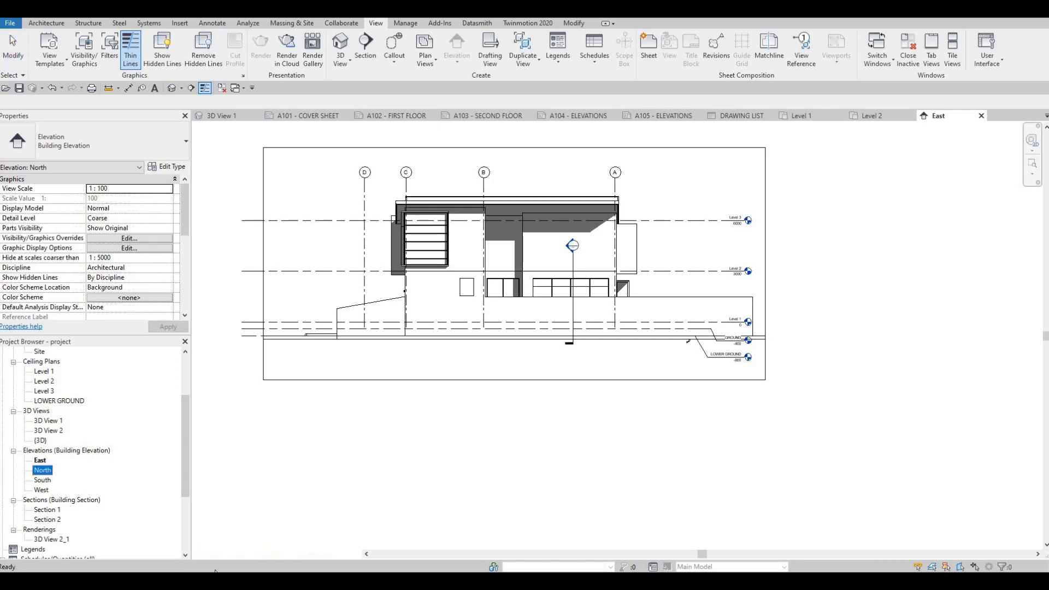
pyautogui.click(219, 554)
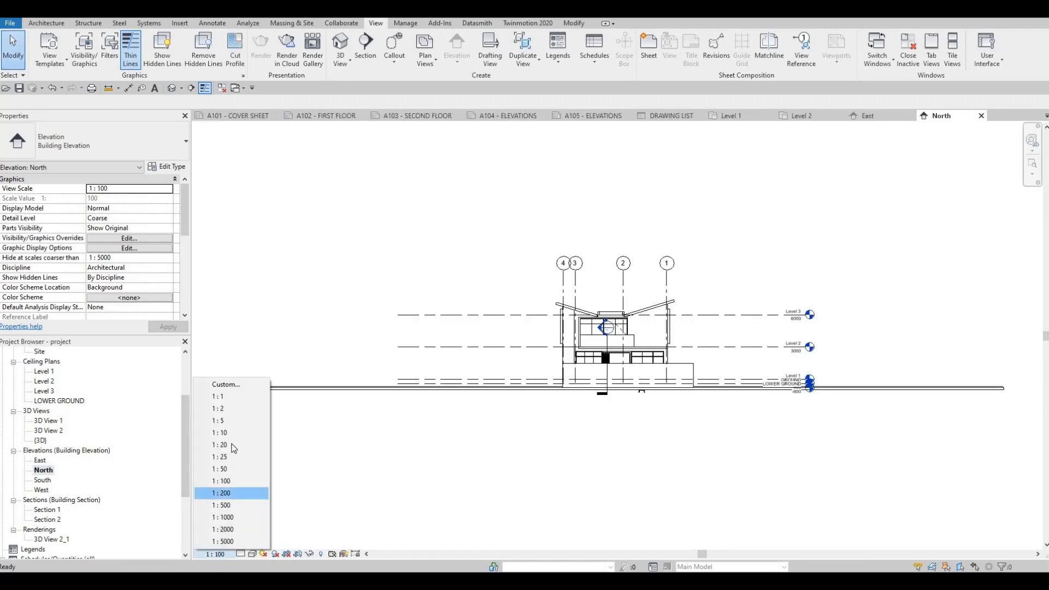
pyautogui.click(230, 468)
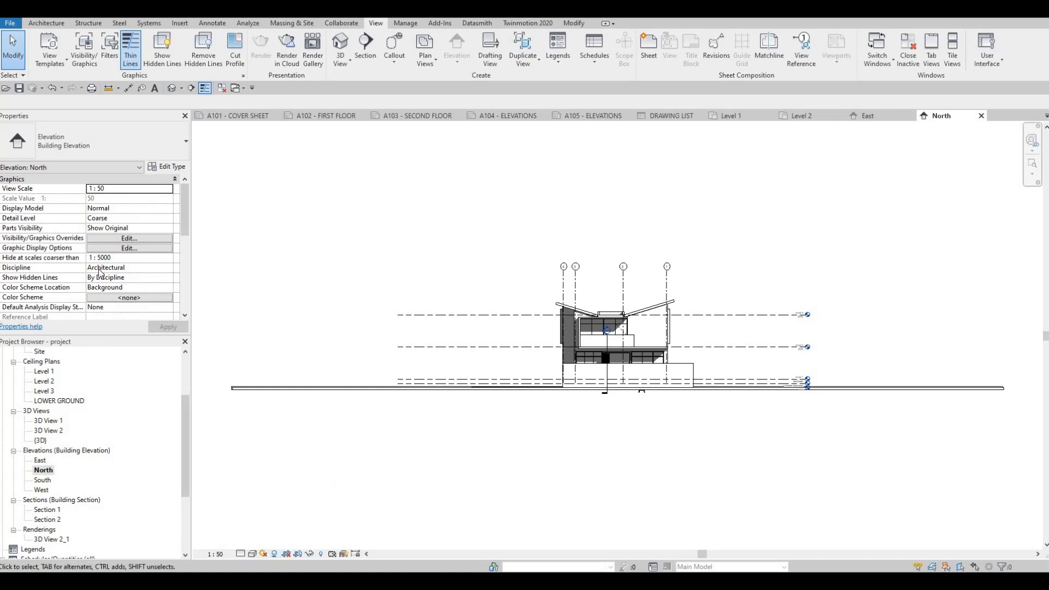
# Enable Crop View, Crop Region Visible and Annotation Crop for the North elevation.
pyautogui.scroll(-3, 101, 282)
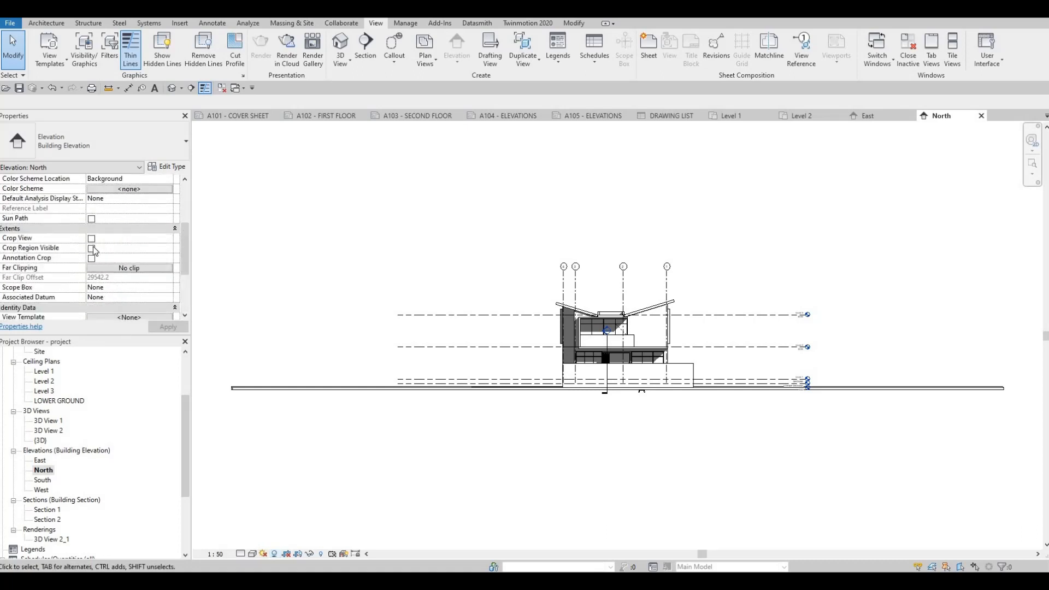
pyautogui.click(92, 238)
pyautogui.click(91, 248)
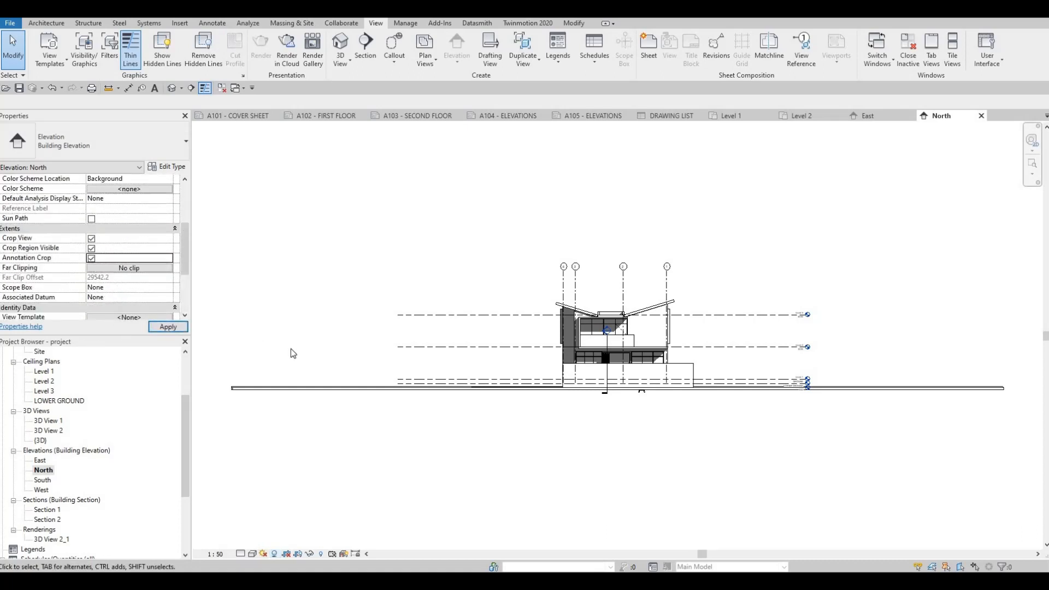
# Pull both sides of the North elevation's crop region in toward the house and its level heads.
pyautogui.scroll(-3, 284, 327)
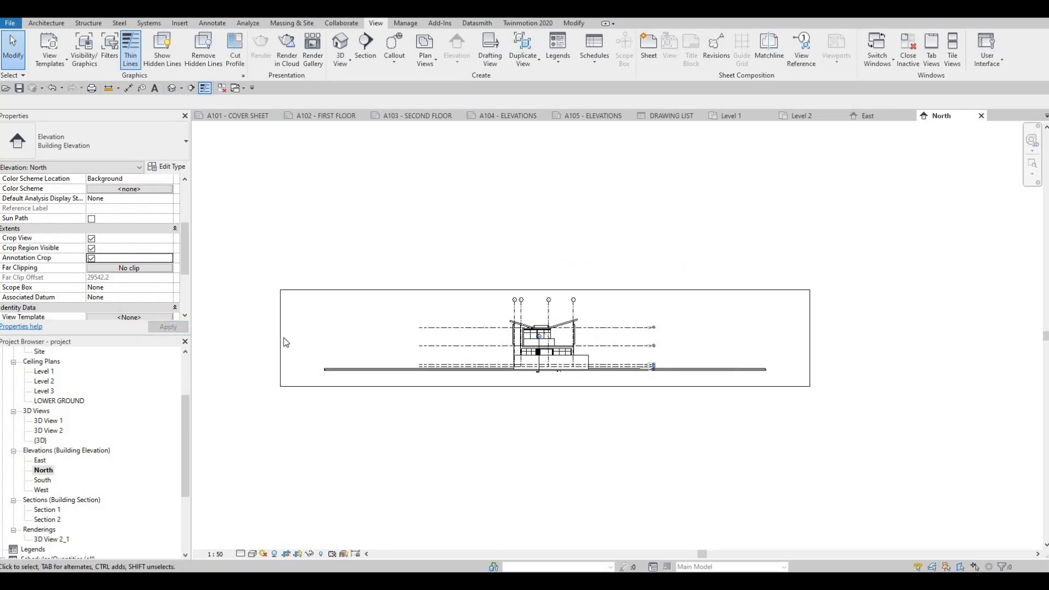
pyautogui.click(281, 338)
pyautogui.moveTo(281, 338); pyautogui.dragTo(439, 343)
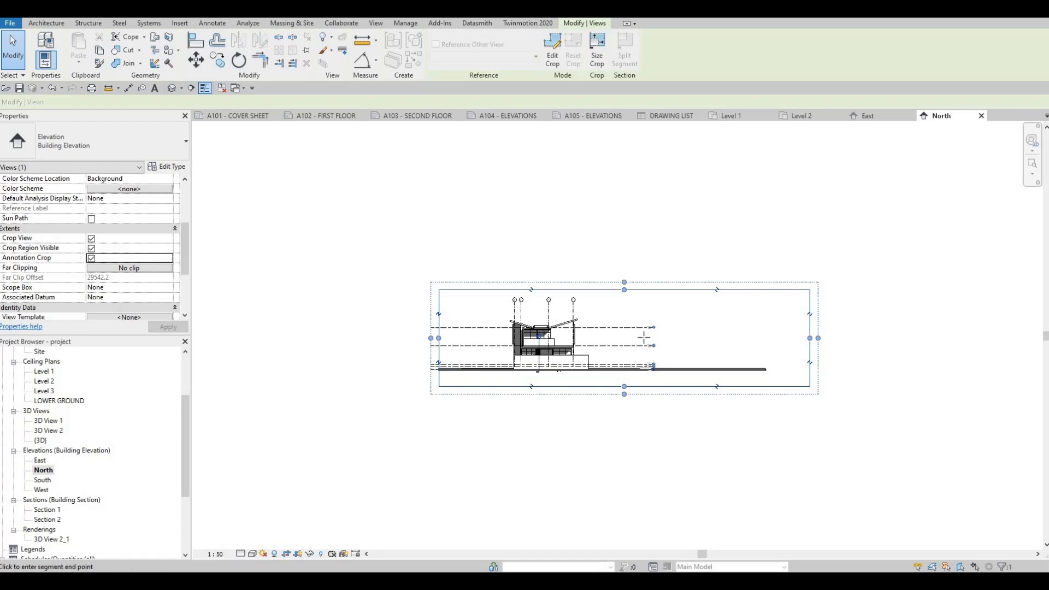
pyautogui.press('Escape')
pyautogui.press('Escape')
# Add an elbow to the GROUND level head in the North elevation.
pyautogui.scroll(5, 647, 360)
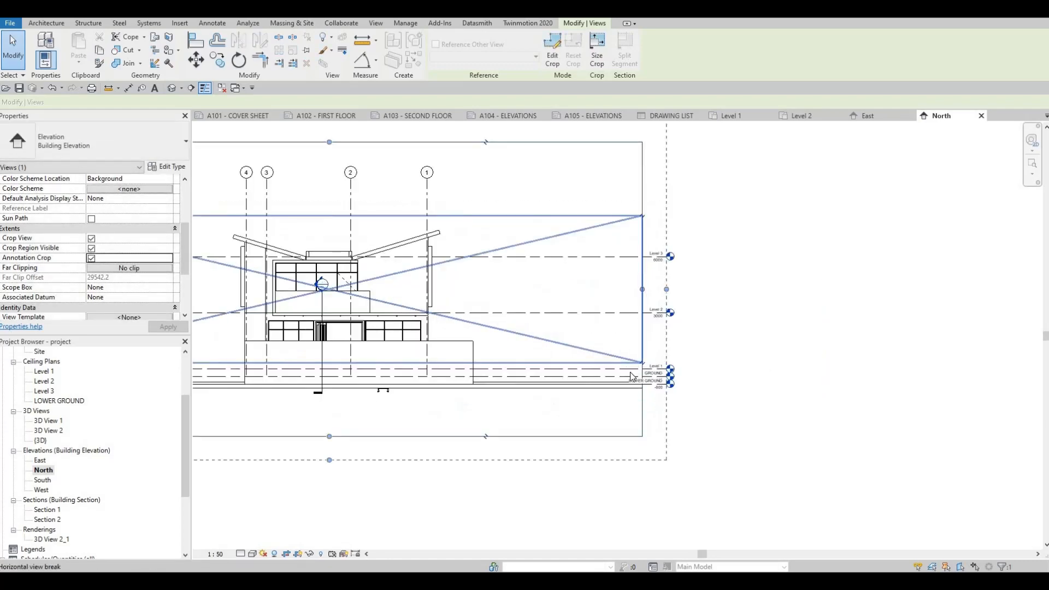
pyautogui.click(660, 377)
pyautogui.scroll(5, 660, 377)
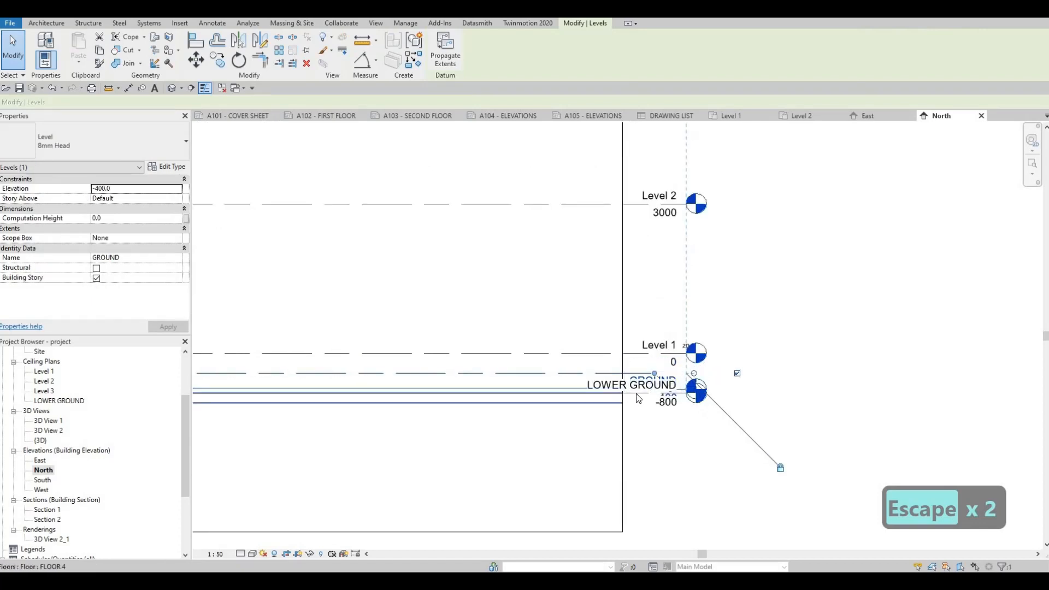
pyautogui.press('Escape')
# Add an elbow to the LOWER GROUND level in the North elevation and pull its head well below the GROUND head.
pyautogui.click(667, 404)
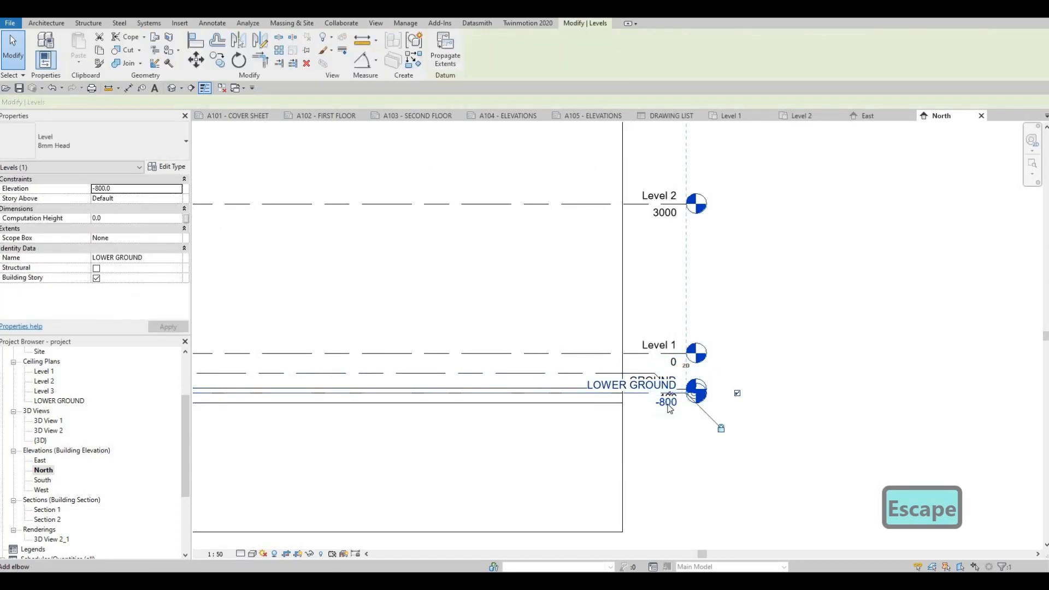
pyautogui.moveTo(672, 413); pyautogui.dragTo(577, 469)
pyautogui.press('Escape')
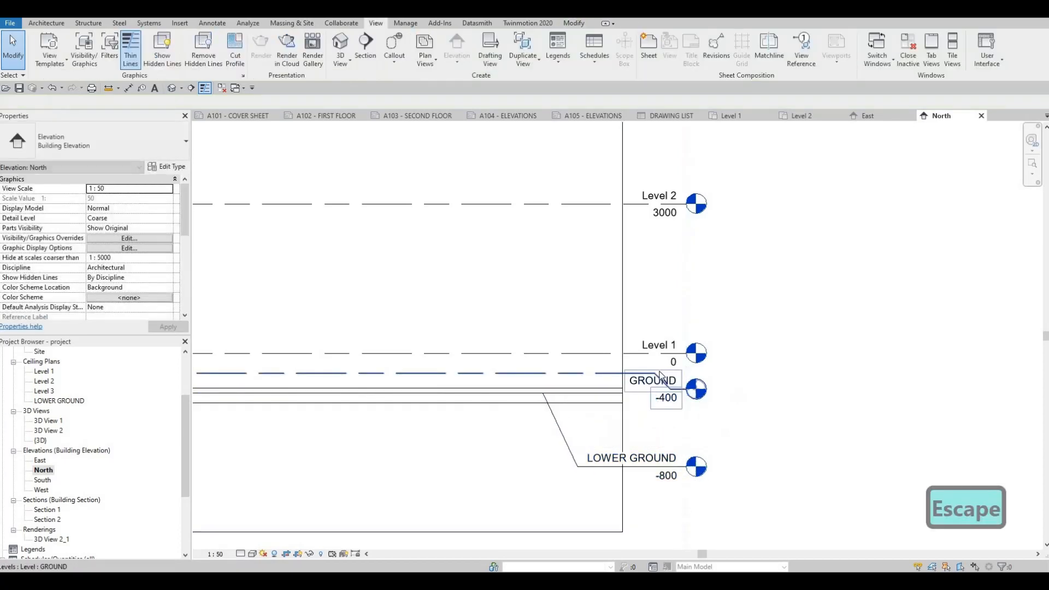
# Lower the GROUND level head in the North elevation and start its leader bend farther inside the crop region.
pyautogui.click(609, 374)
pyautogui.moveTo(663, 392); pyautogui.dragTo(594, 410)
pyautogui.press('Escape')
pyautogui.press('Escape')
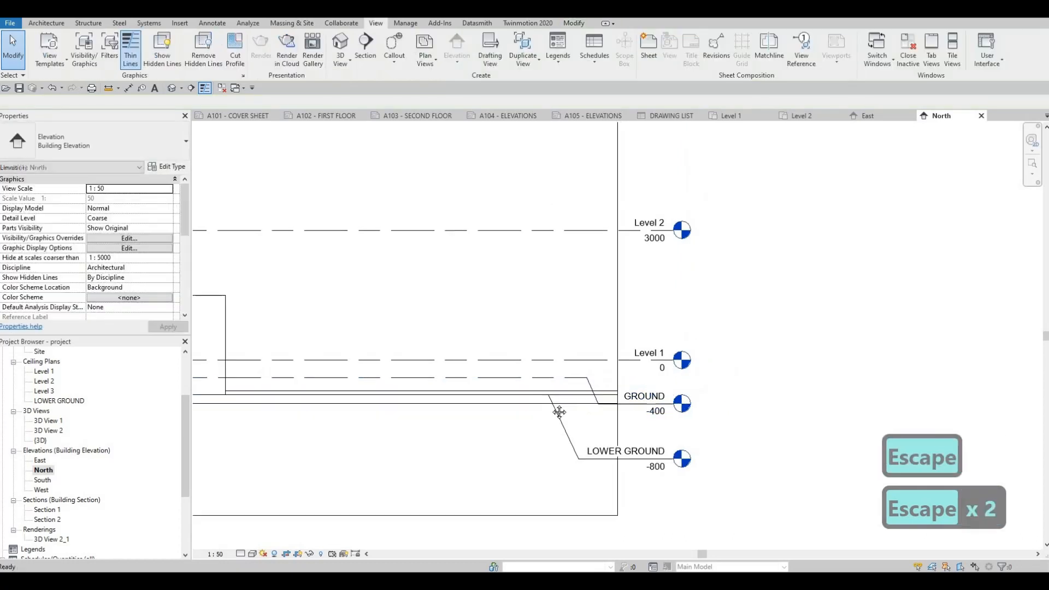
# Open the South elevation, set its view scale to 1:50 and turn on its shadows.
pyautogui.scroll(-6, 546, 415)
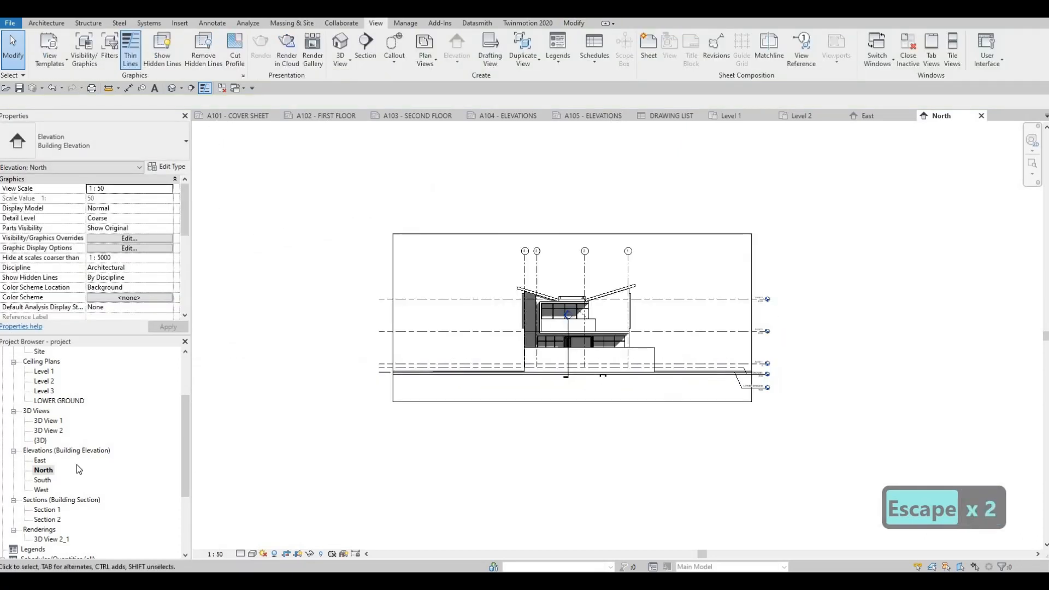
pyautogui.doubleClick(40, 480)
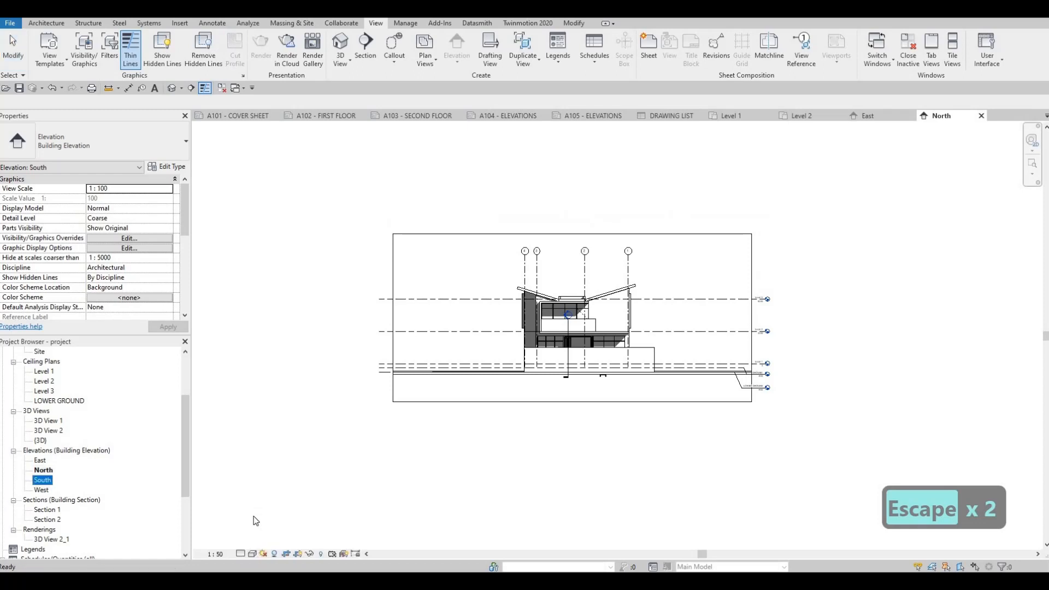
pyautogui.click(217, 553)
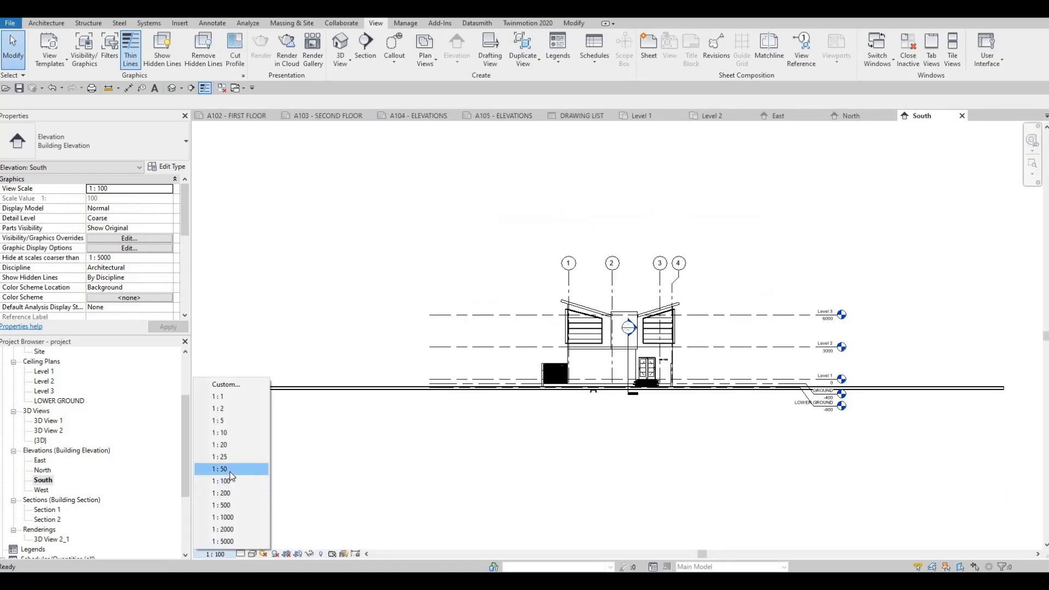
pyautogui.click(220, 469)
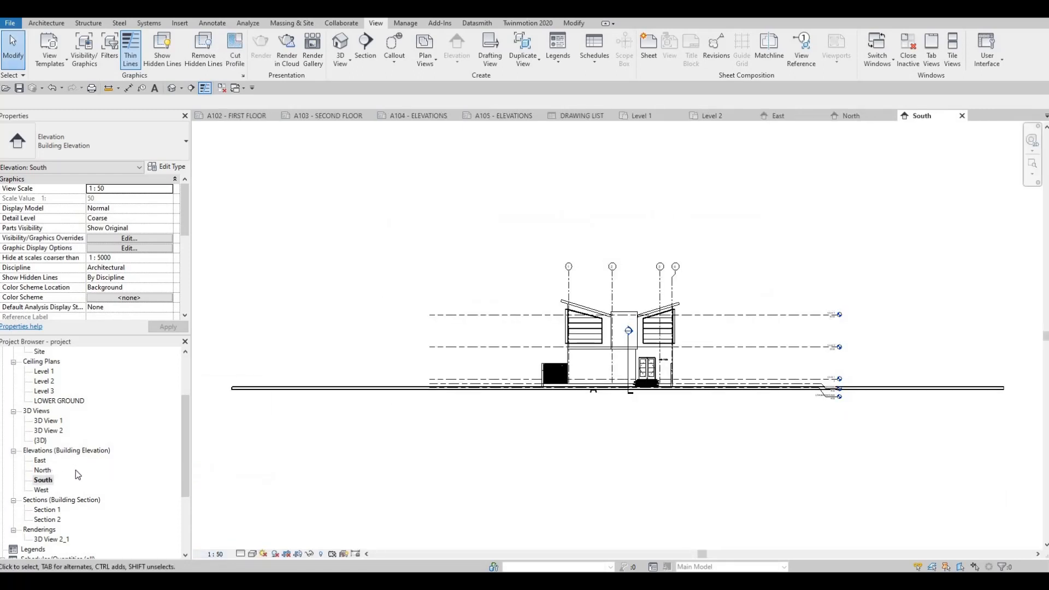
pyautogui.doubleClick(43, 471)
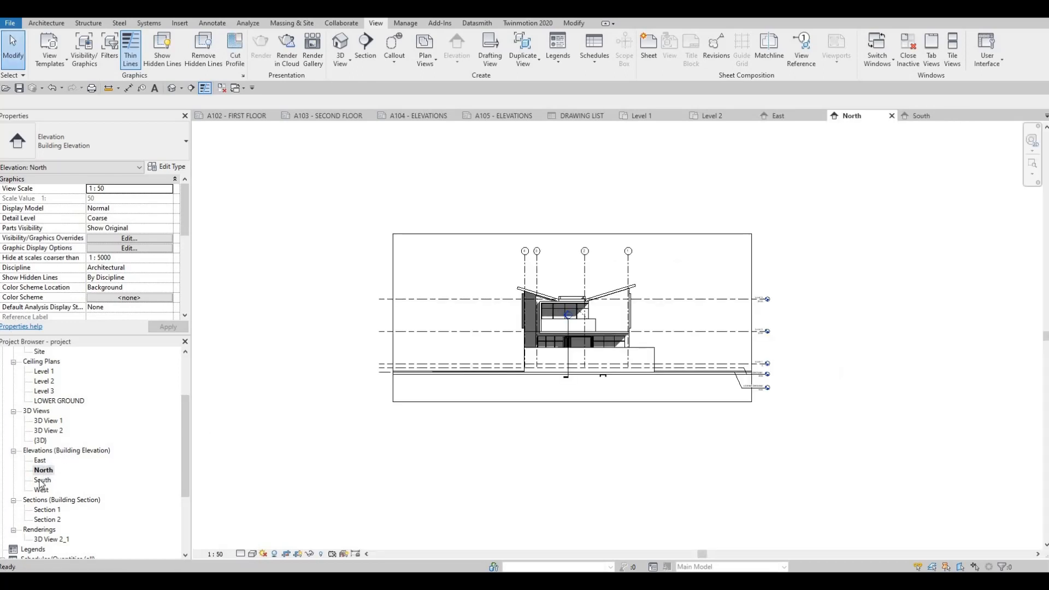
pyautogui.doubleClick(40, 480)
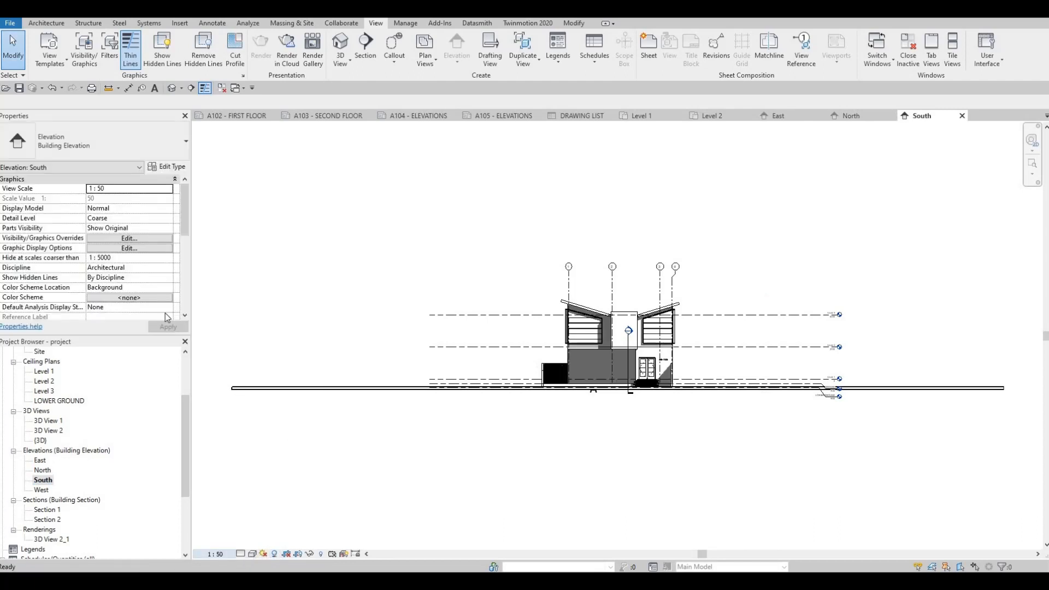
# Enable Crop View, Crop Region Visible and Annotation Crop for the South elevation.
pyautogui.scroll(-8, 93, 281)
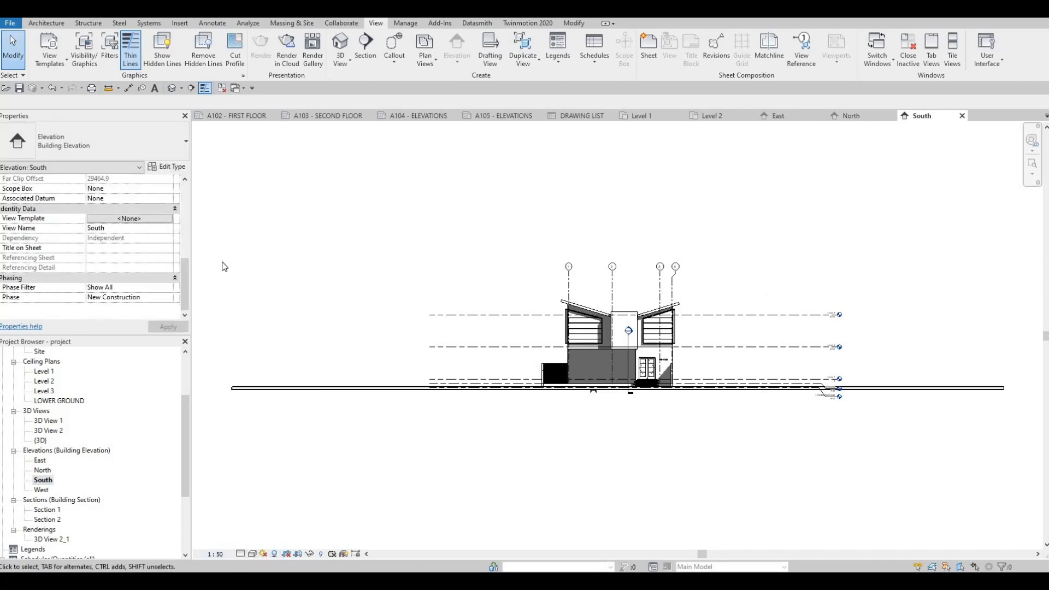
pyautogui.scroll(8, 148, 254)
pyautogui.press('Escape')
pyautogui.press('Escape')
pyautogui.scroll(-8, 104, 254)
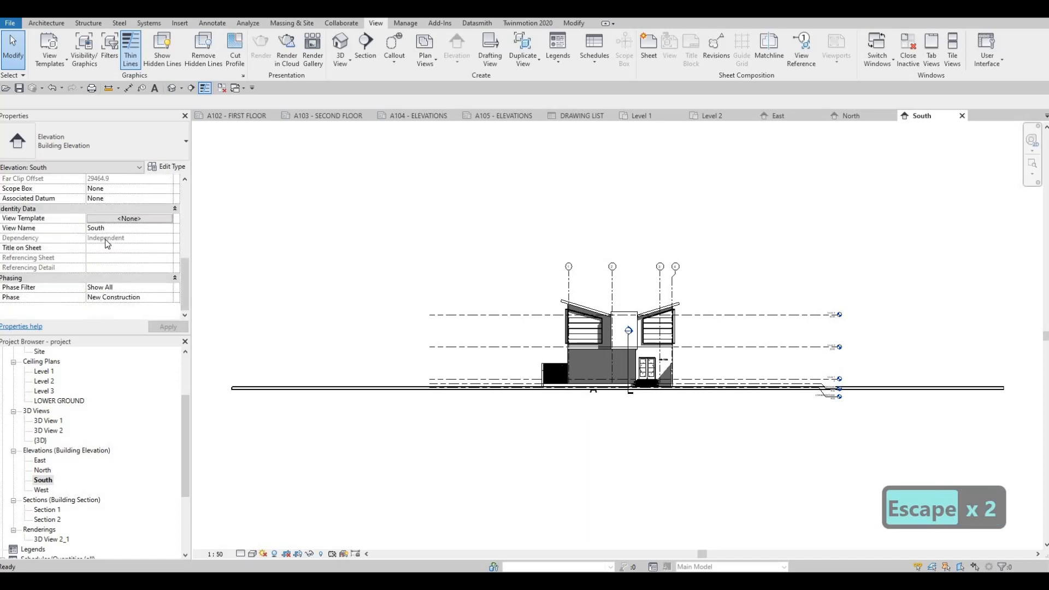
pyautogui.click(463, 296)
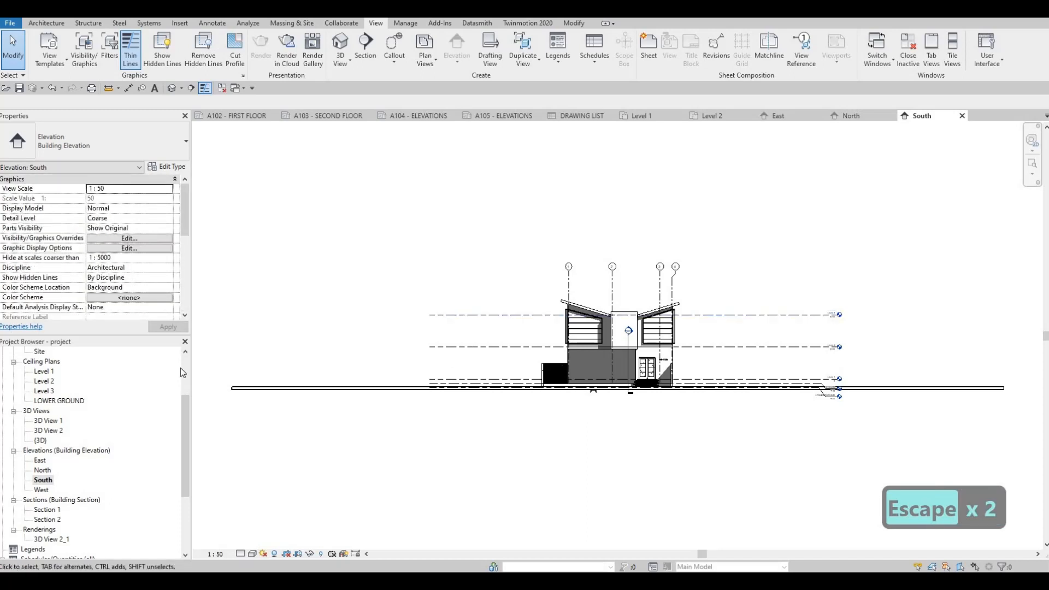
pyautogui.press('Escape')
pyautogui.scroll(-8, 113, 270)
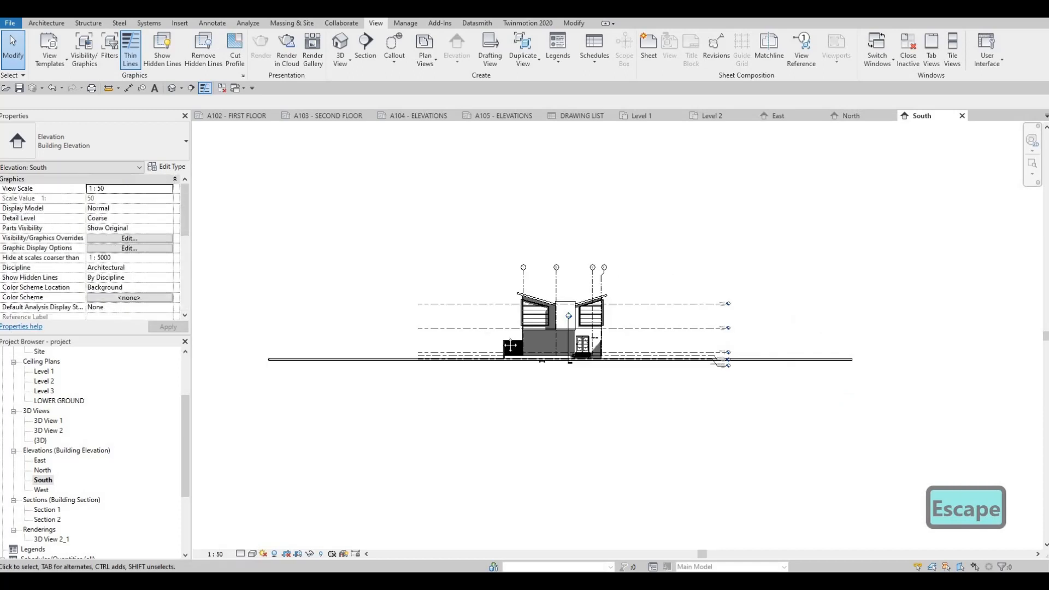
pyautogui.press('Escape')
pyautogui.press('Escape')
pyautogui.scroll(-1, 418, 459)
pyautogui.moveTo(284, 364); pyautogui.dragTo(275, 376, button='middle')
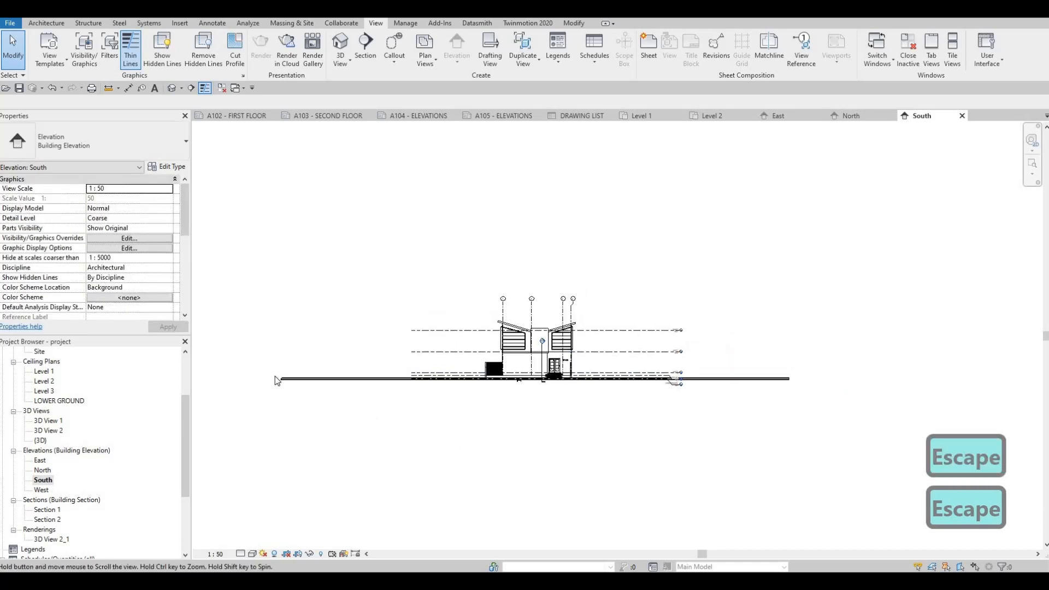
pyautogui.press('Escape')
pyautogui.press('Escape')
pyautogui.scroll(-3, 103, 246)
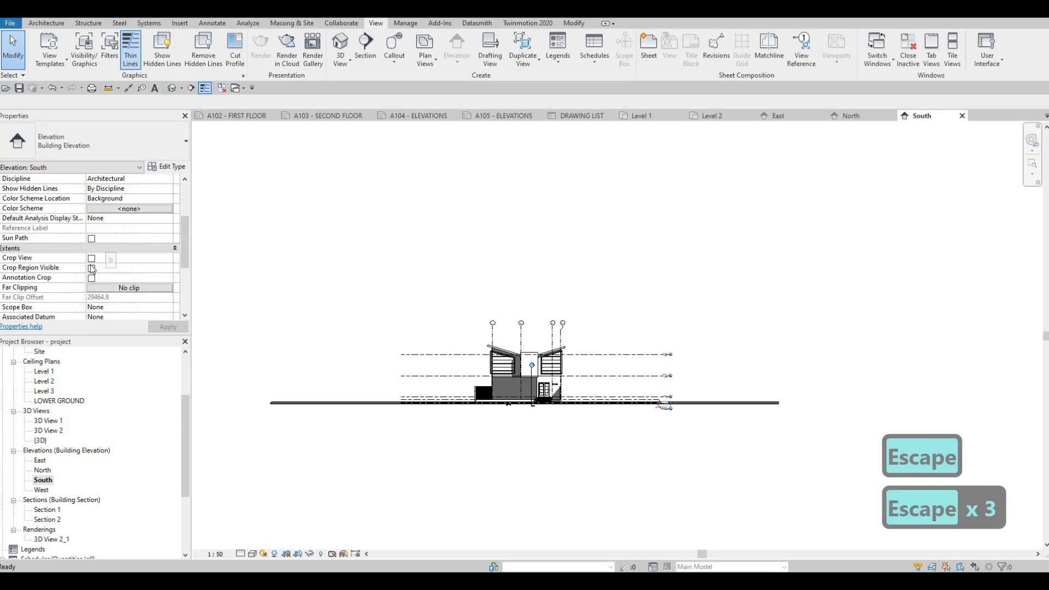
pyautogui.click(91, 258)
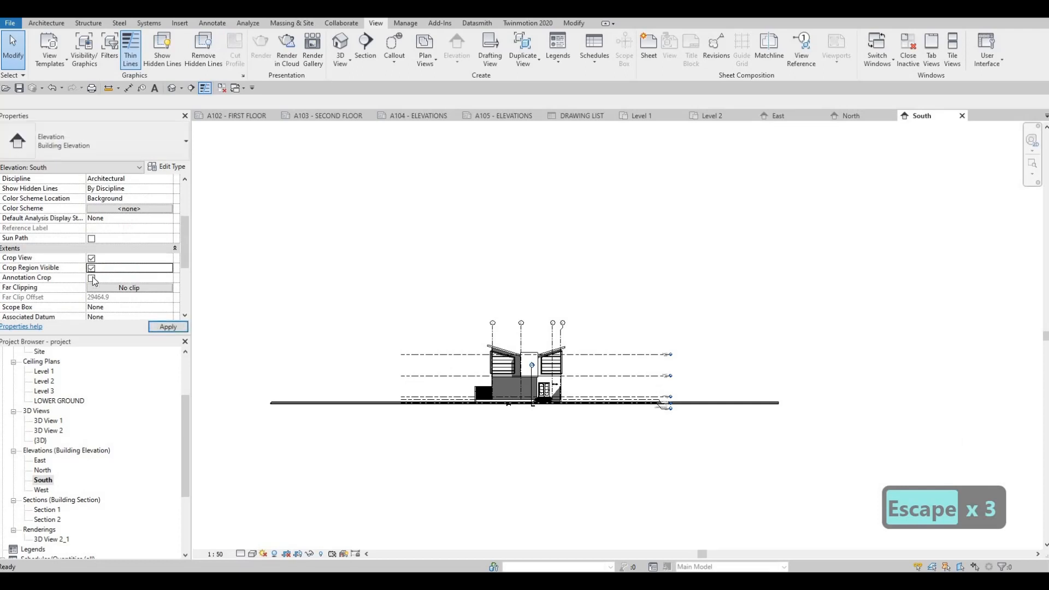
pyautogui.click(91, 278)
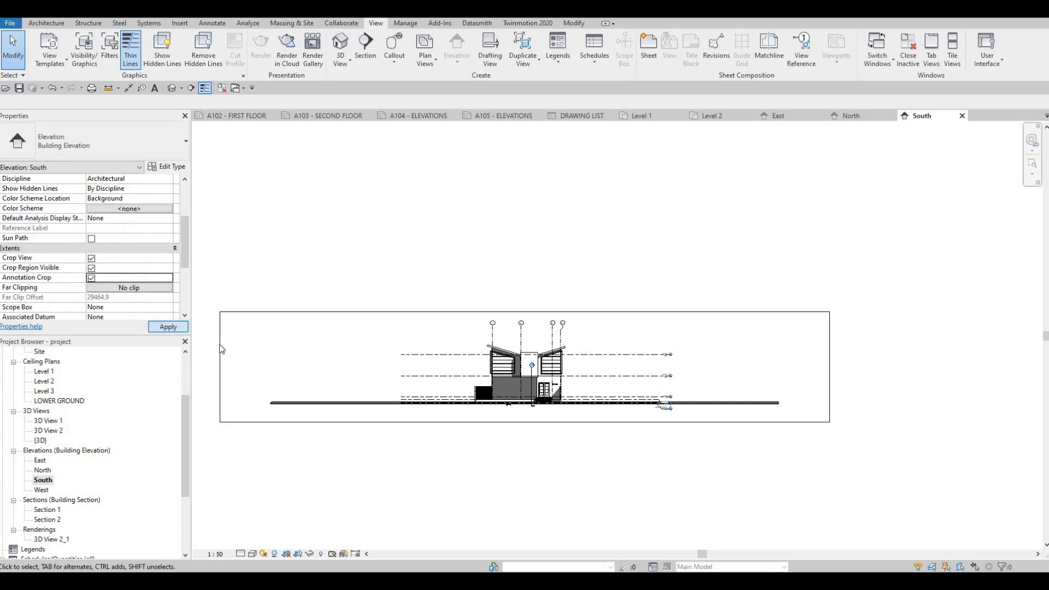
# Pull both sides of the South elevation's crop region in toward the house and its level heads.
pyautogui.moveTo(224, 369); pyautogui.dragTo(413, 378)
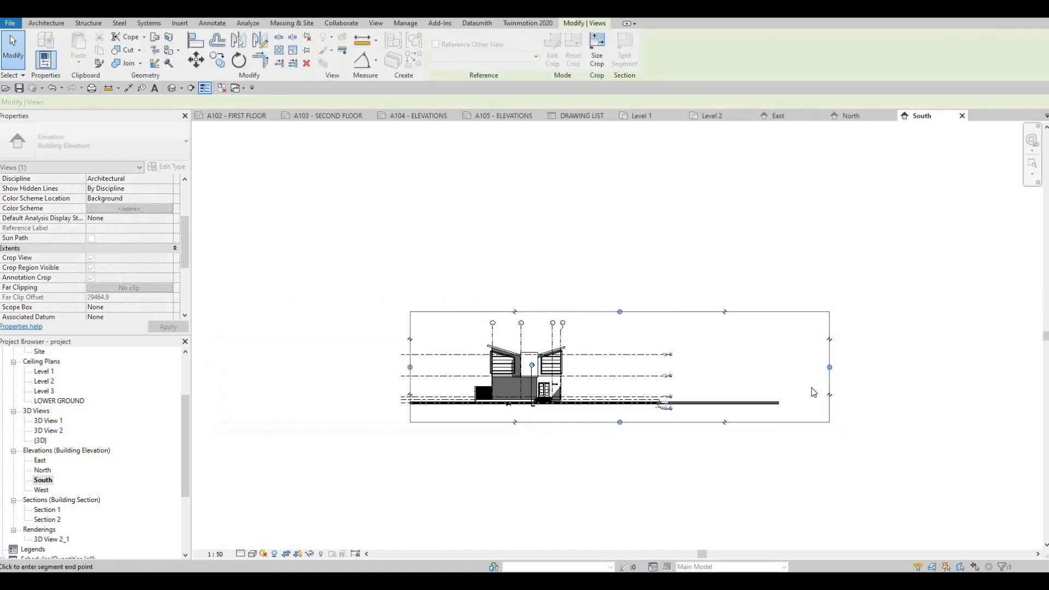
pyautogui.moveTo(829, 368); pyautogui.dragTo(655, 405)
pyautogui.scroll(5, 658, 407)
pyautogui.press('Escape')
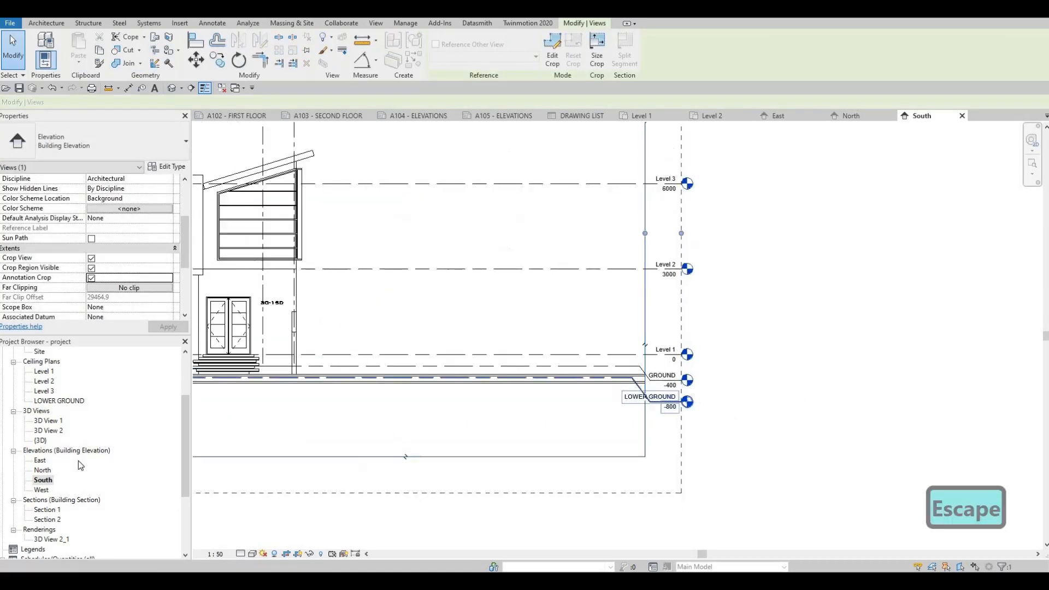
# Set up the West elevation with Crop View, Crop Region Visible and Annotation Crop enabled, shadows on and a 1:50 scale.
pyautogui.doubleClick(41, 490)
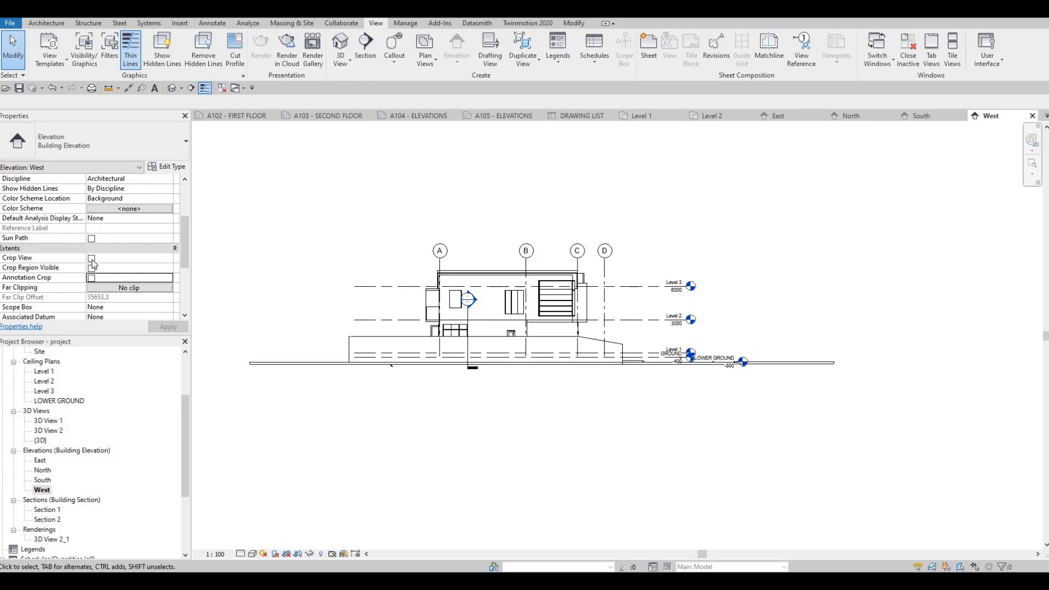
pyautogui.click(275, 554)
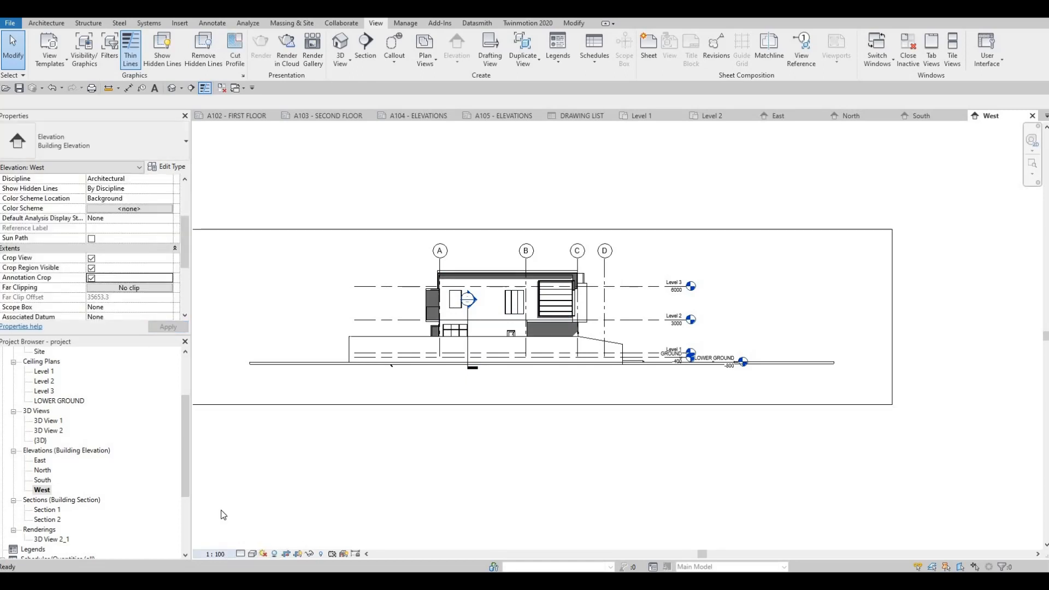
pyautogui.click(214, 554)
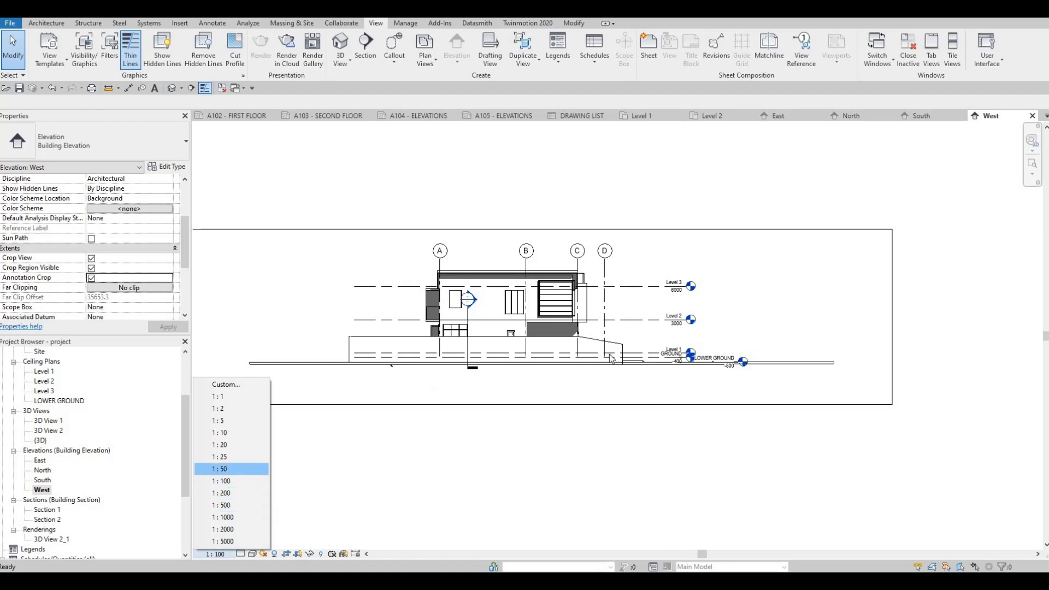
pyautogui.press('Escape')
# Bring the LOWER GROUND head in line with the other West elevation level heads and drop it well below GROUND with an elbow.
pyautogui.scroll(4, 635, 354)
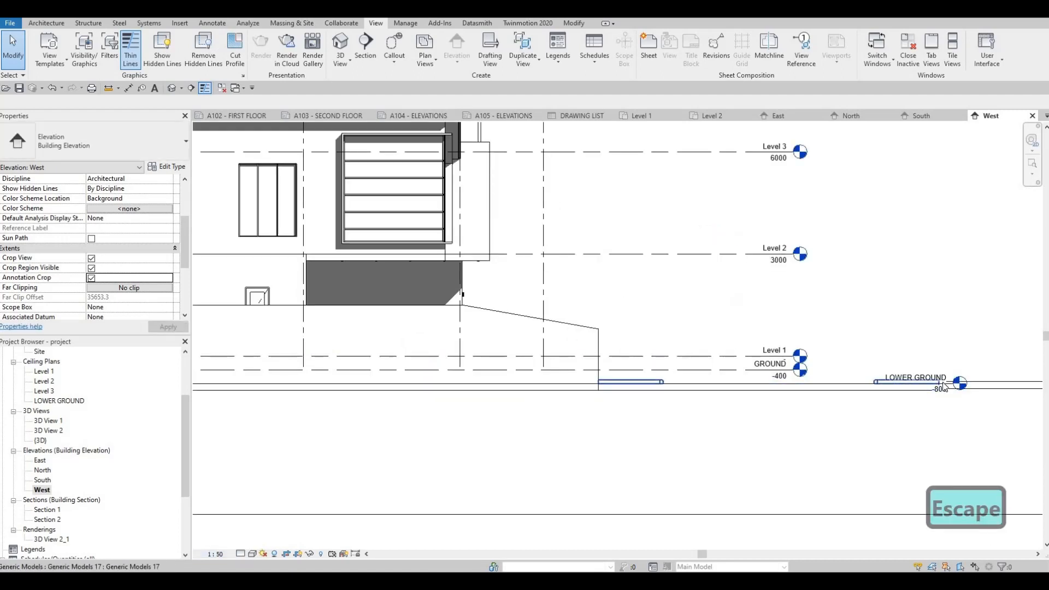
pyautogui.press('Tab')
pyautogui.click(945, 387)
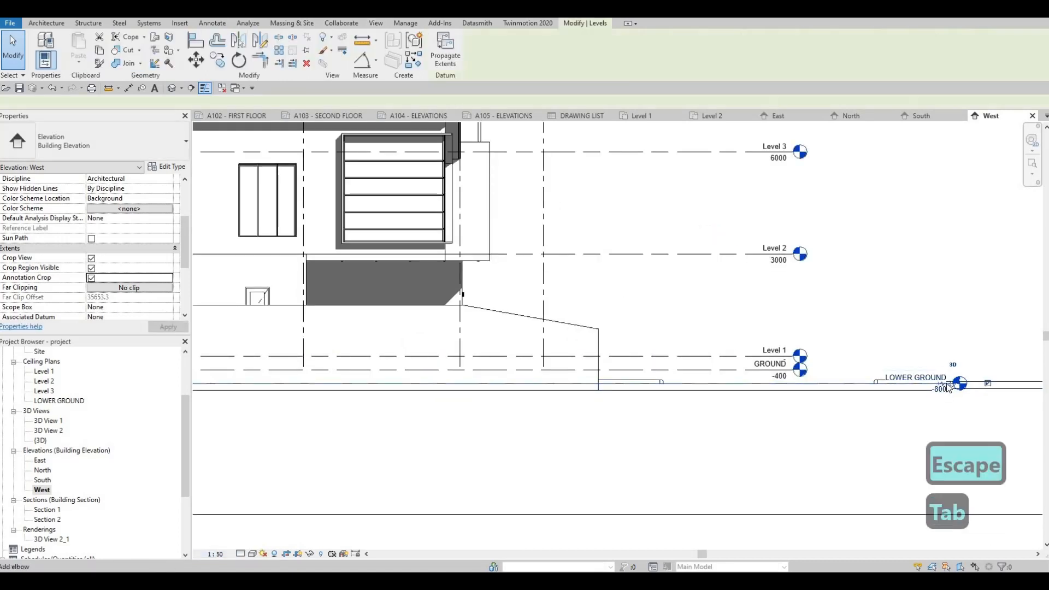
pyautogui.moveTo(797, 389); pyautogui.dragTo(710, 451)
pyautogui.click(782, 384)
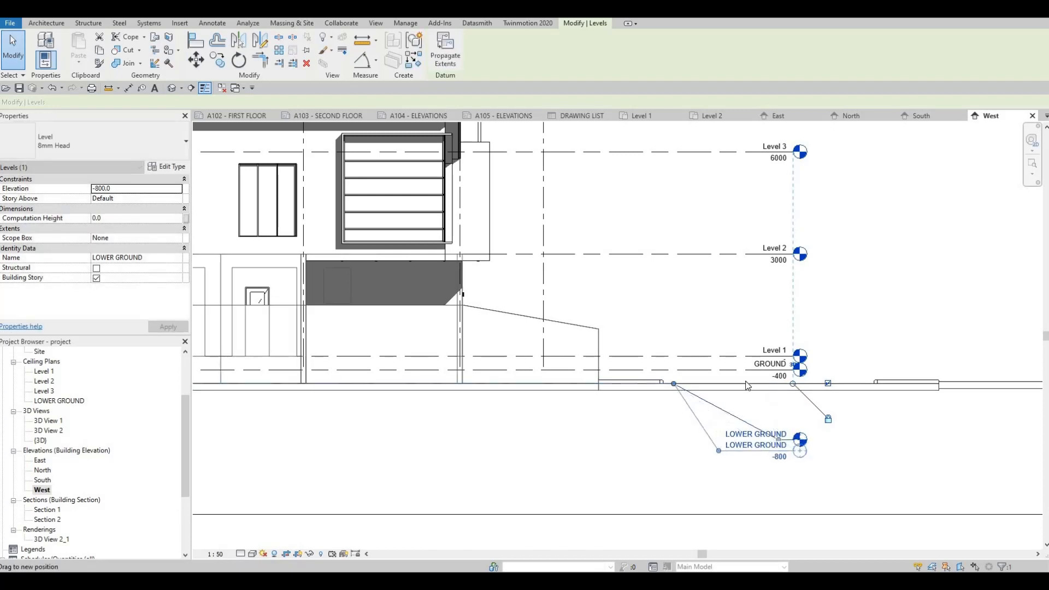
# Add an elbow to the GROUND level in the West elevation and place its head between Level 1 and LOWER GROUND.
pyautogui.click(782, 369)
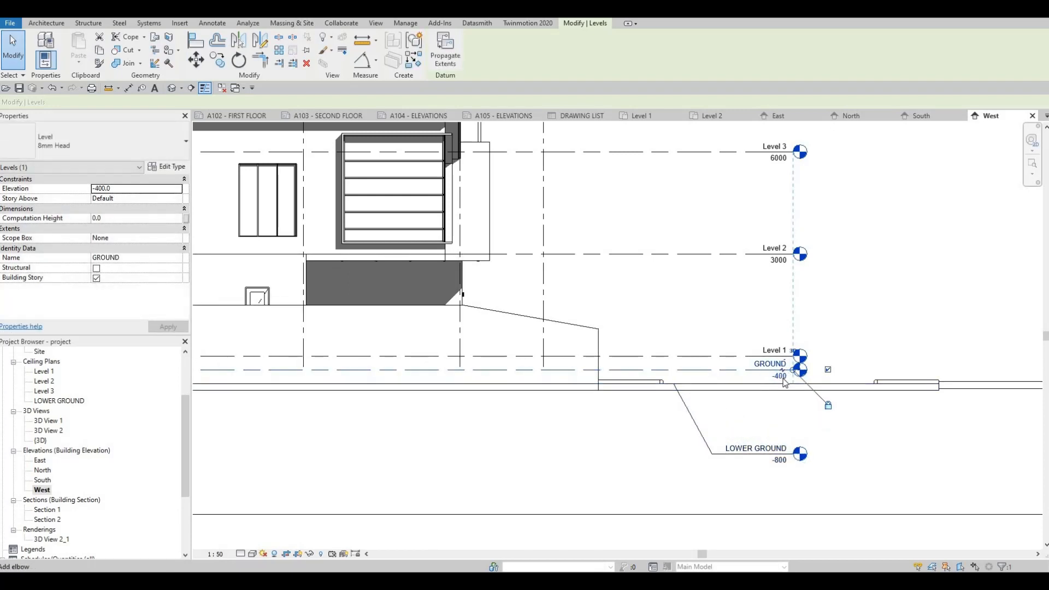
pyautogui.click(782, 372)
pyautogui.moveTo(782, 379); pyautogui.dragTo(706, 374)
pyautogui.moveTo(771, 415); pyautogui.dragTo(730, 420)
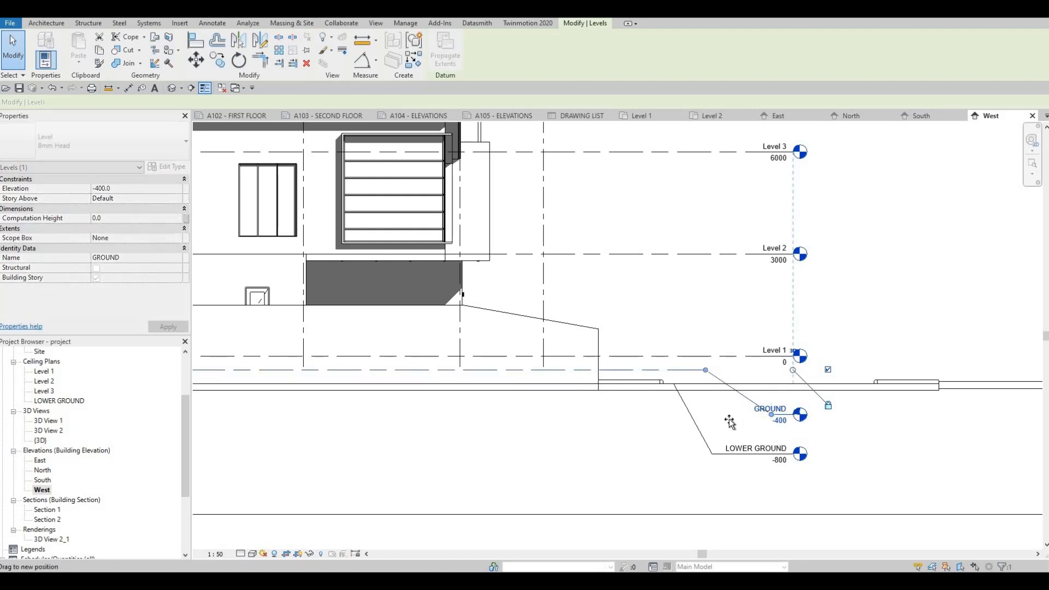
pyautogui.press('Escape')
# Pull both sides of the West elevation's crop region in toward the house and just past its level heads.
pyautogui.scroll(-5, 616, 399)
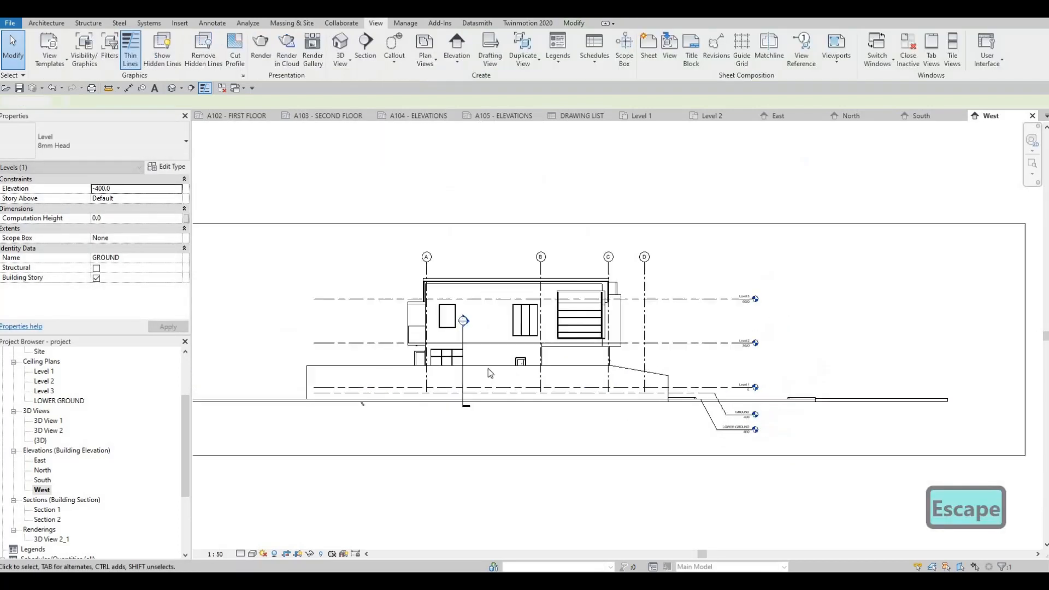
pyautogui.press('Escape')
pyautogui.click(281, 341)
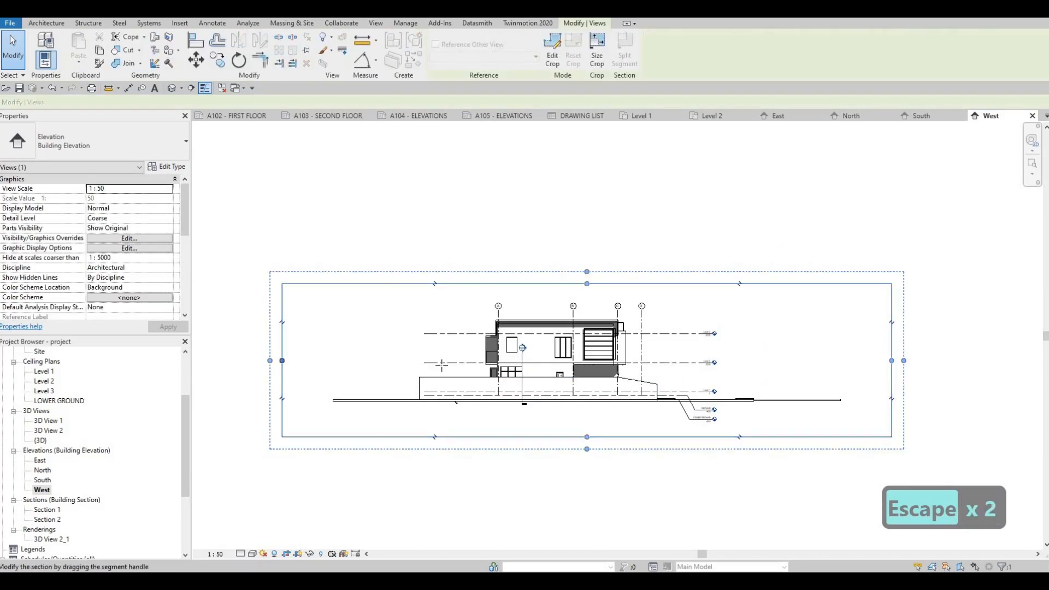
pyautogui.moveTo(426, 364); pyautogui.dragTo(394, 363)
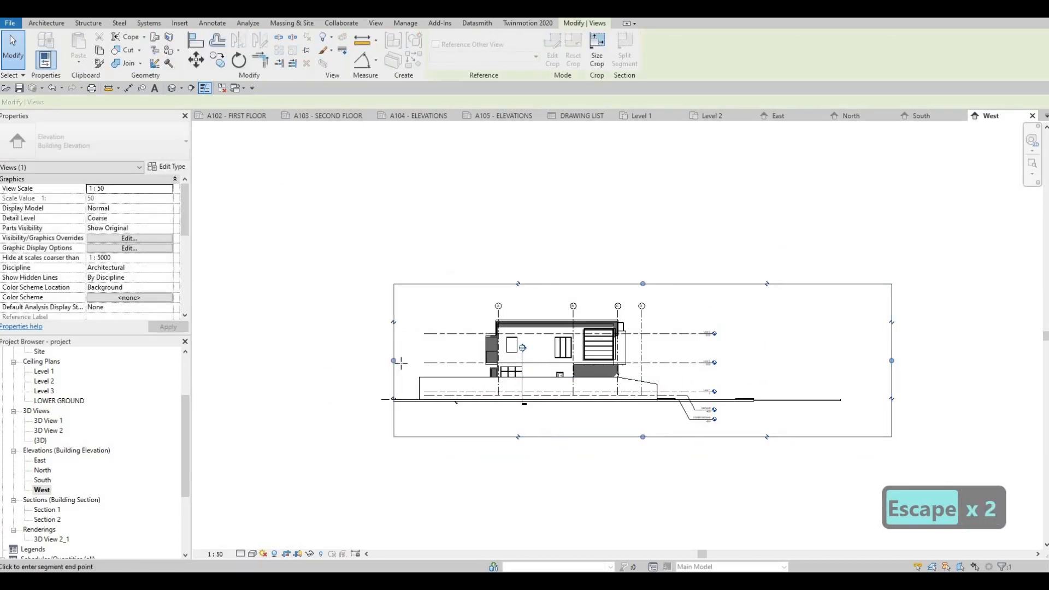
pyautogui.click(890, 362)
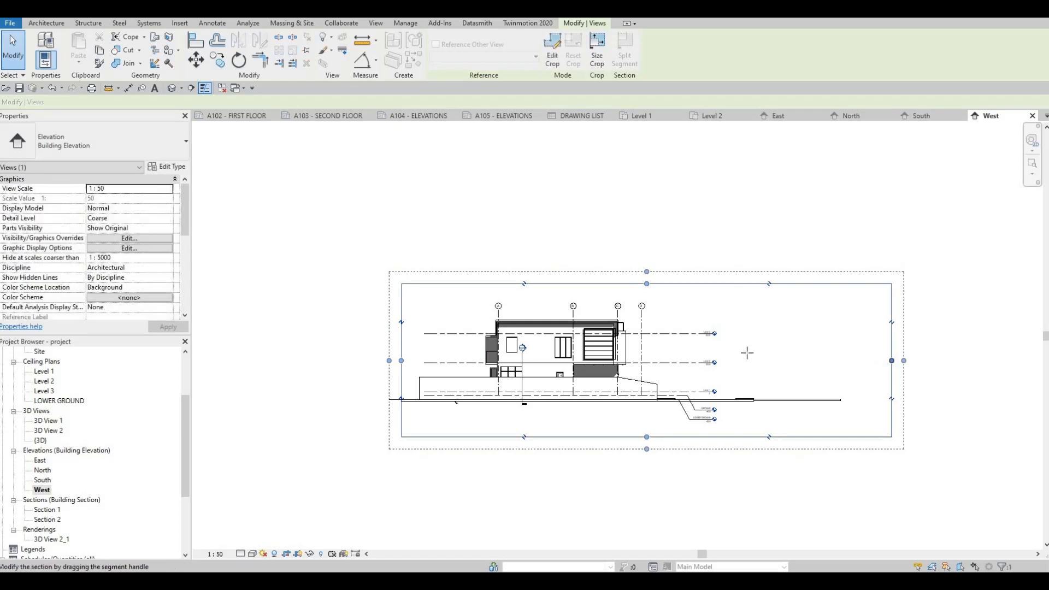
pyautogui.moveTo(746, 353); pyautogui.dragTo(735, 355)
pyautogui.press('Escape')
pyautogui.press('Escape')
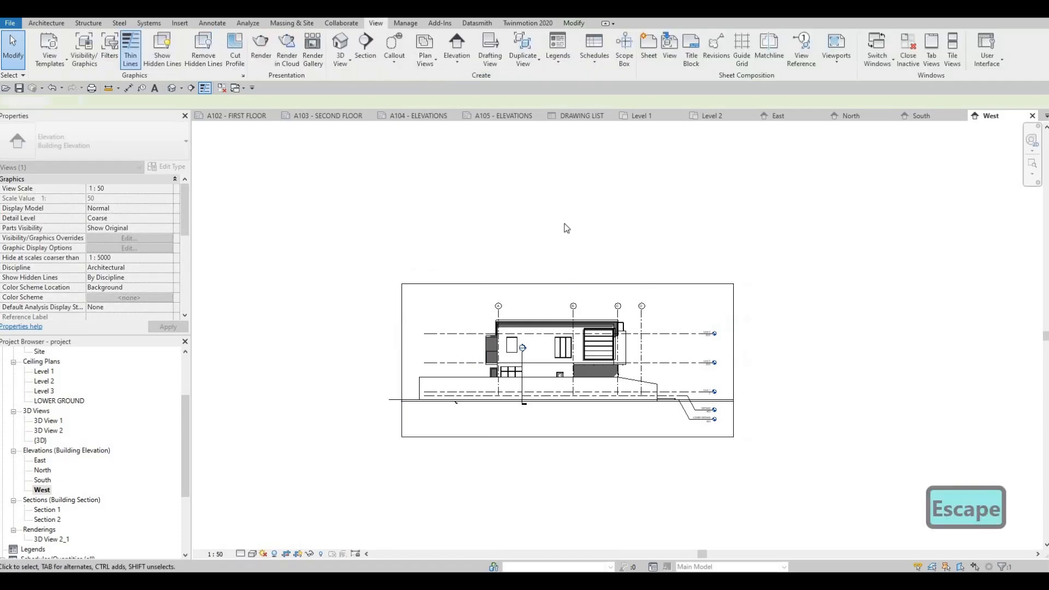
# Place the East elevation in the upper half of sheet A104 - ELEVATIONS and the North elevation below it.
pyautogui.click(421, 117)
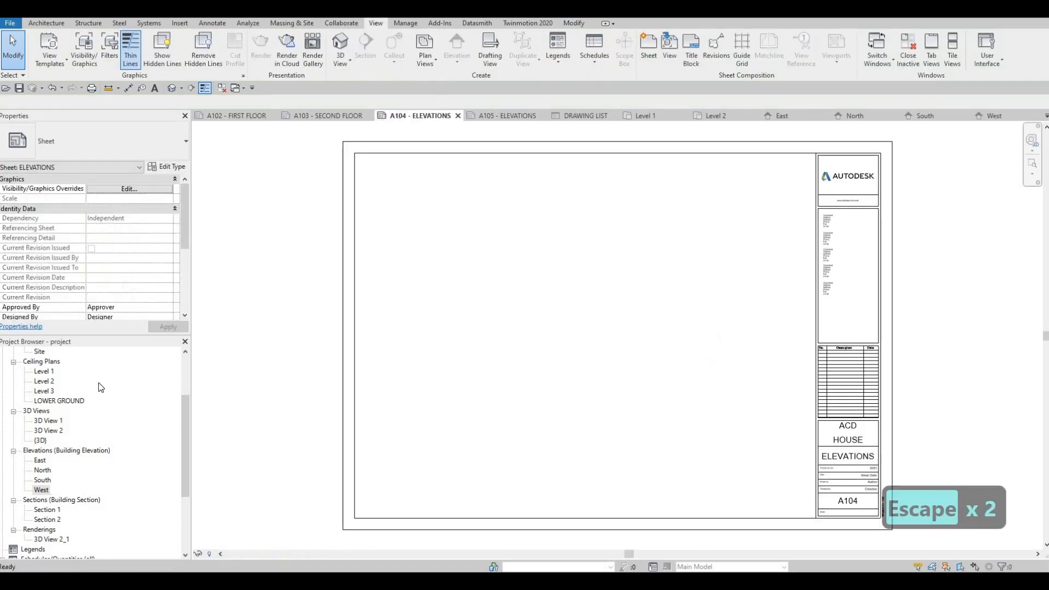
pyautogui.scroll(-1, 37, 449)
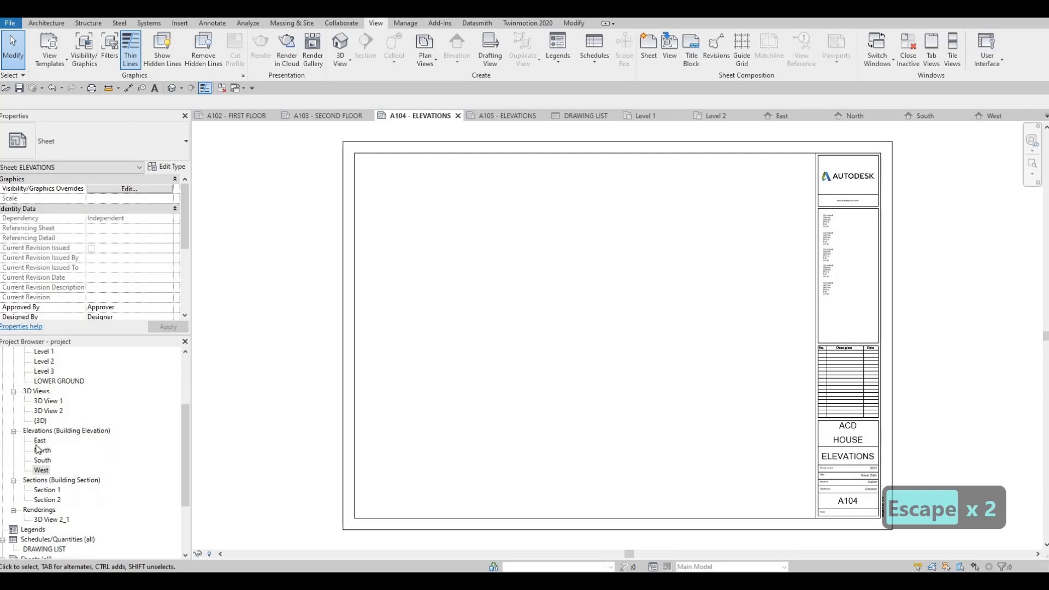
pyautogui.click(40, 441)
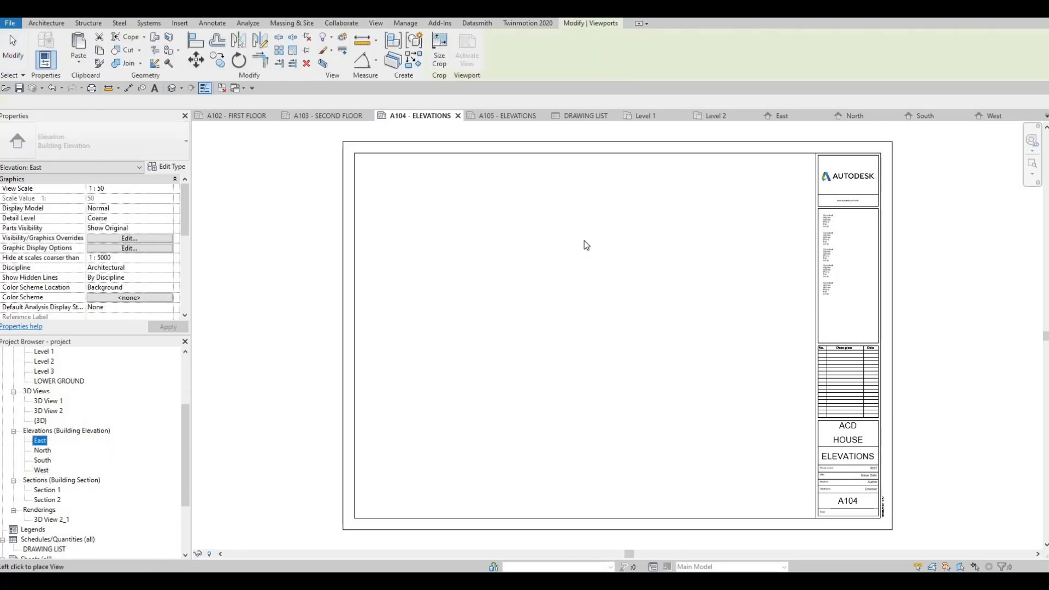
pyautogui.click(562, 234)
pyautogui.moveTo(43, 452); pyautogui.dragTo(557, 409)
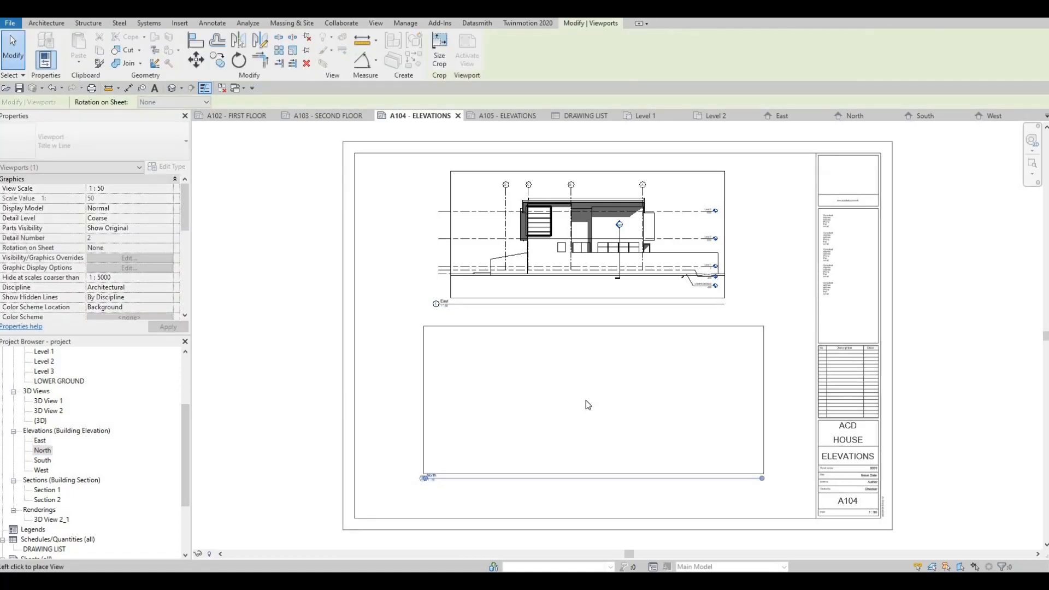
pyautogui.click(596, 412)
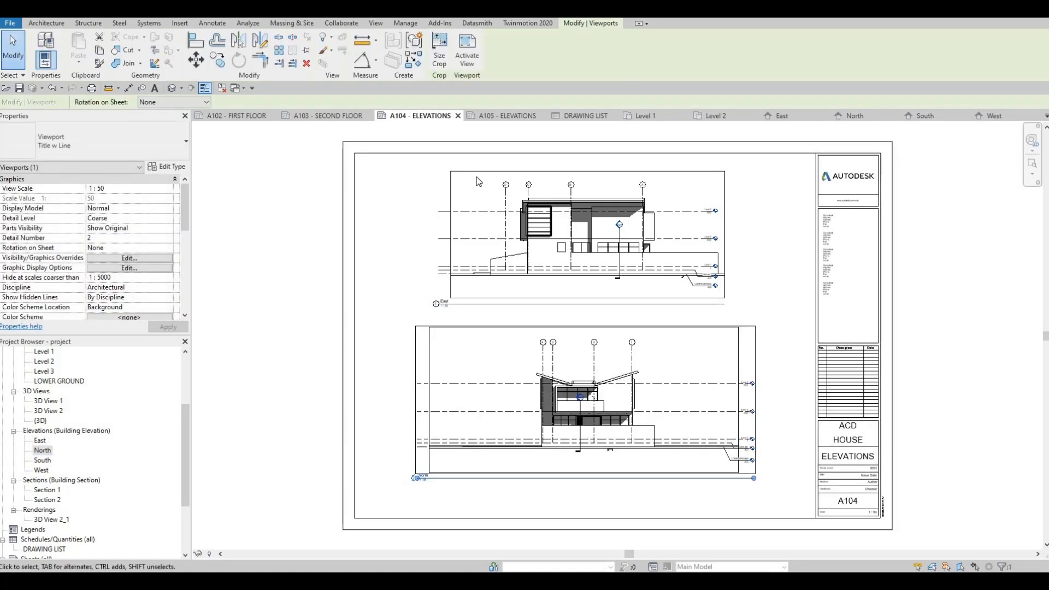
# Place the South elevation in the upper half of sheet A105 - ELEVATIONS and the West elevation below it.
pyautogui.click(492, 118)
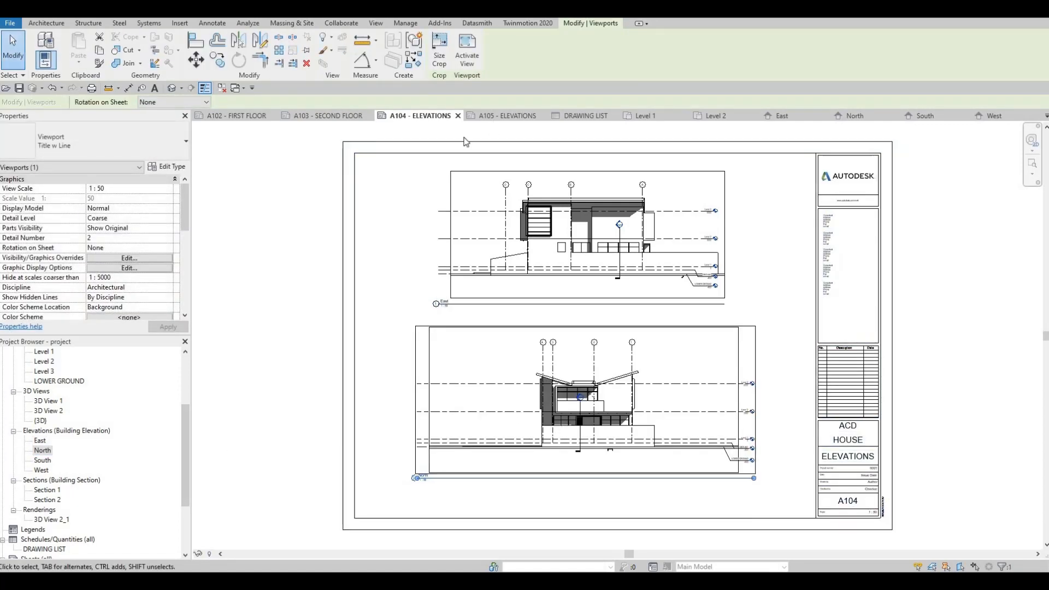
pyautogui.click(42, 460)
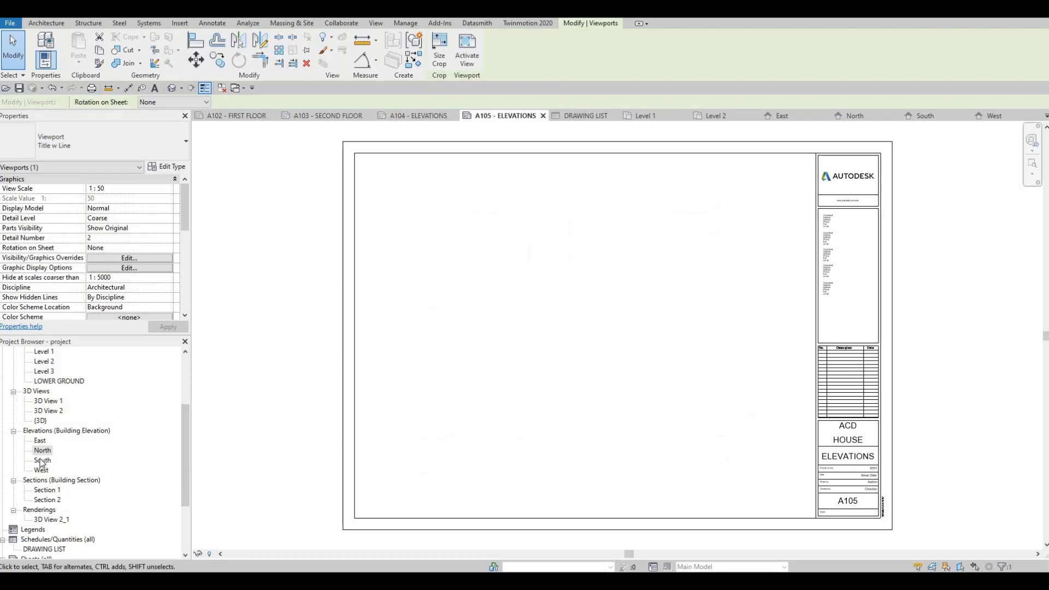
pyautogui.click(586, 251)
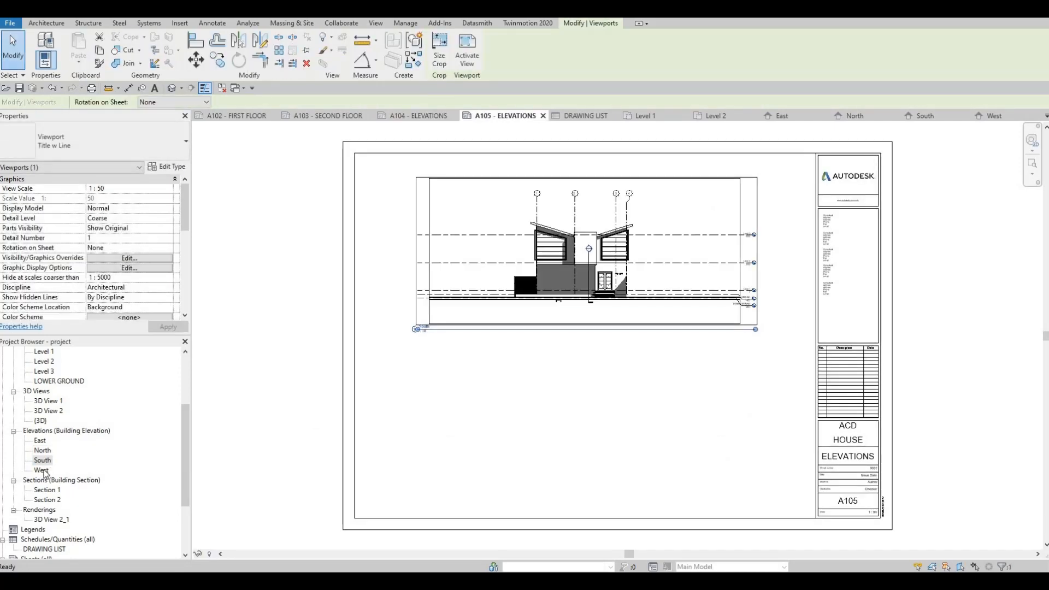
pyautogui.click(43, 470)
pyautogui.moveTo(519, 432); pyautogui.dragTo(578, 421)
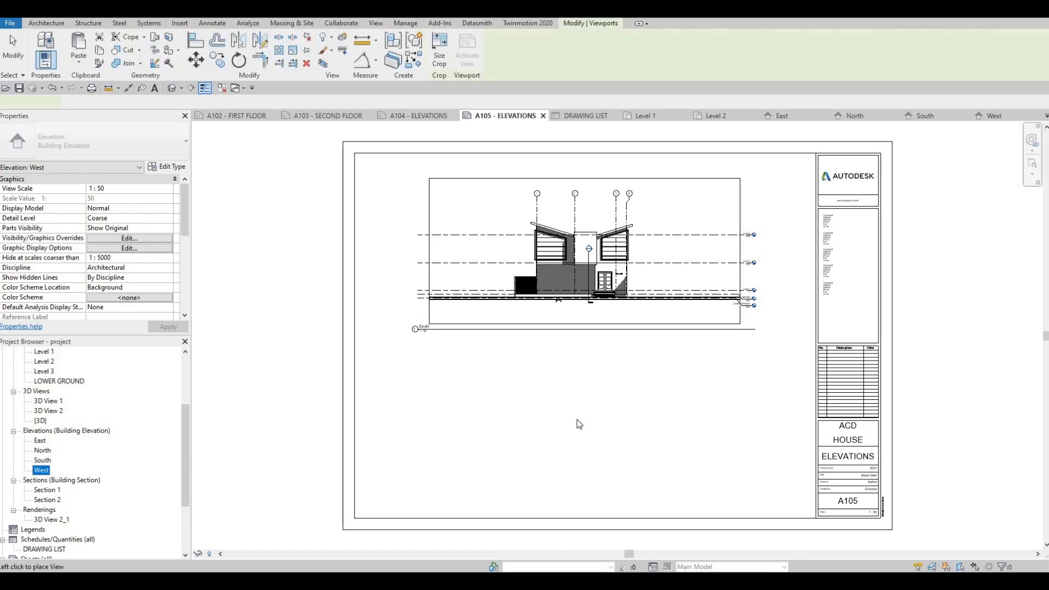
pyautogui.click(582, 421)
pyautogui.press('Escape')
pyautogui.press('Escape')
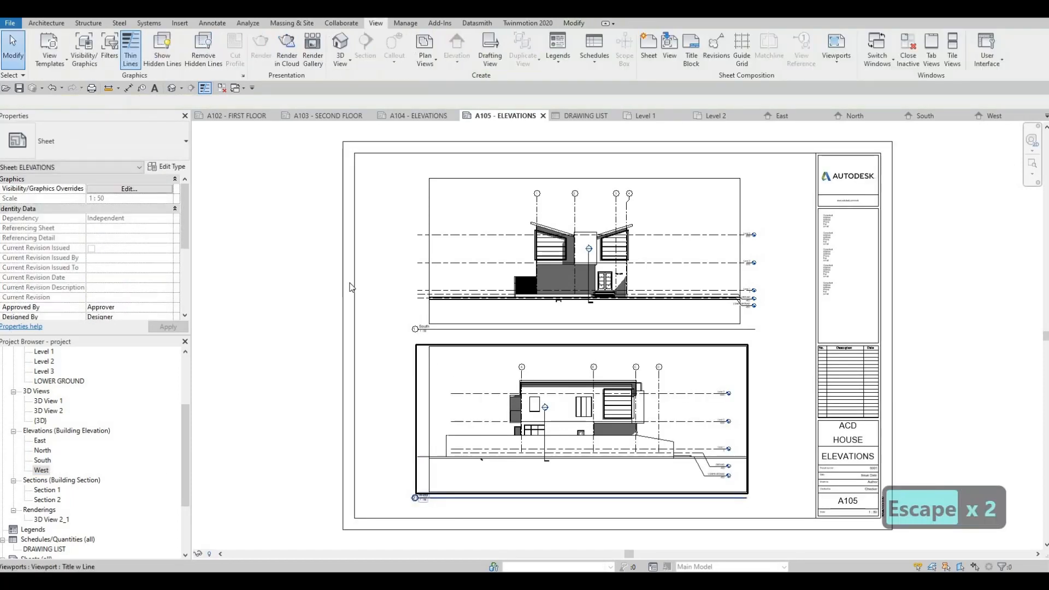
pyautogui.scroll(-1, 218, 338)
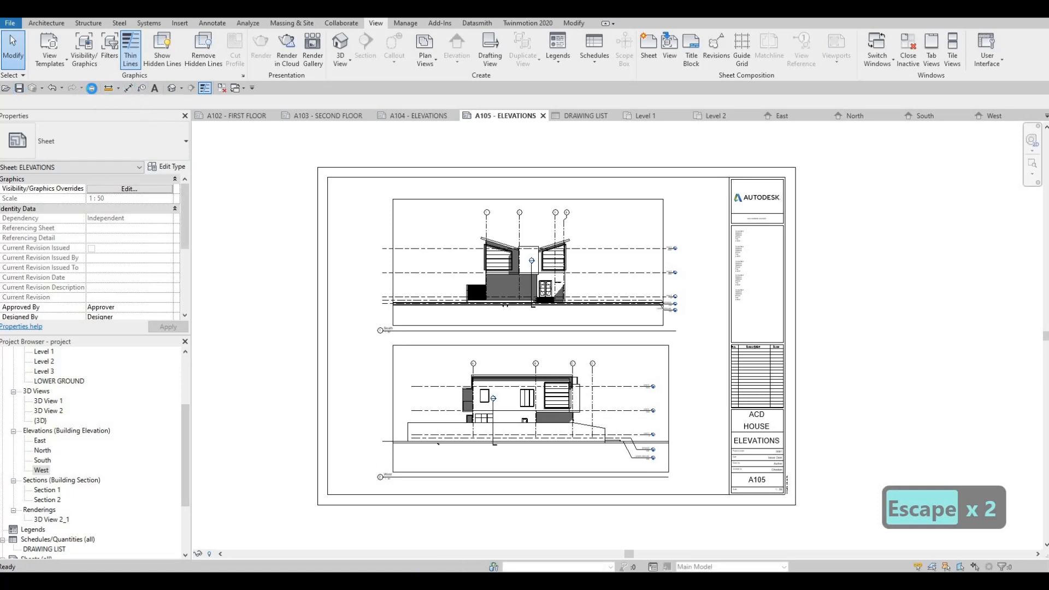
# Start printing with CutePDF Writer and examine its print setup without changing any settings.
pyautogui.click(92, 88)
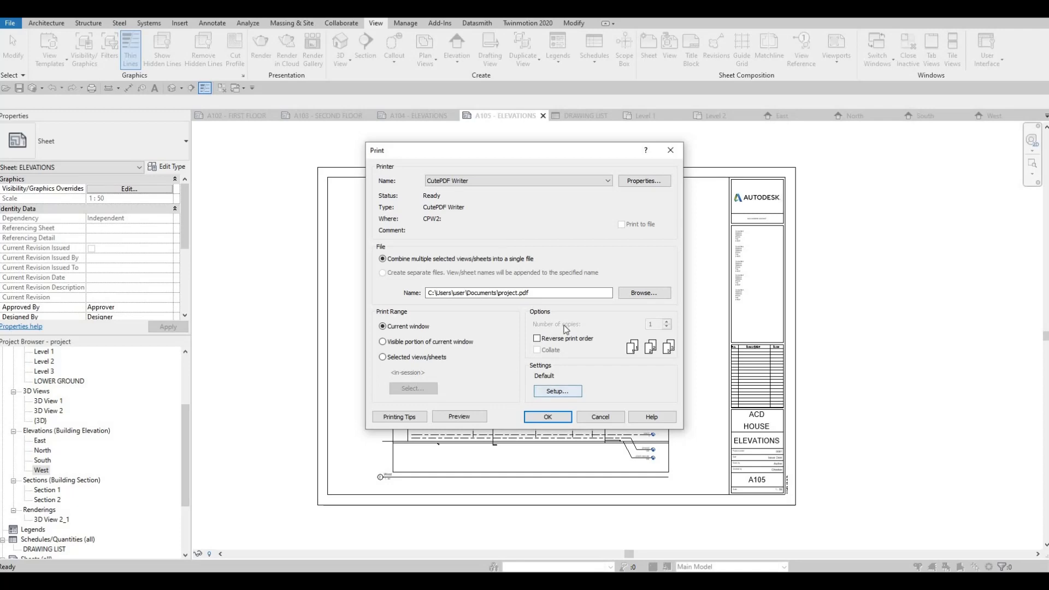
pyautogui.click(557, 391)
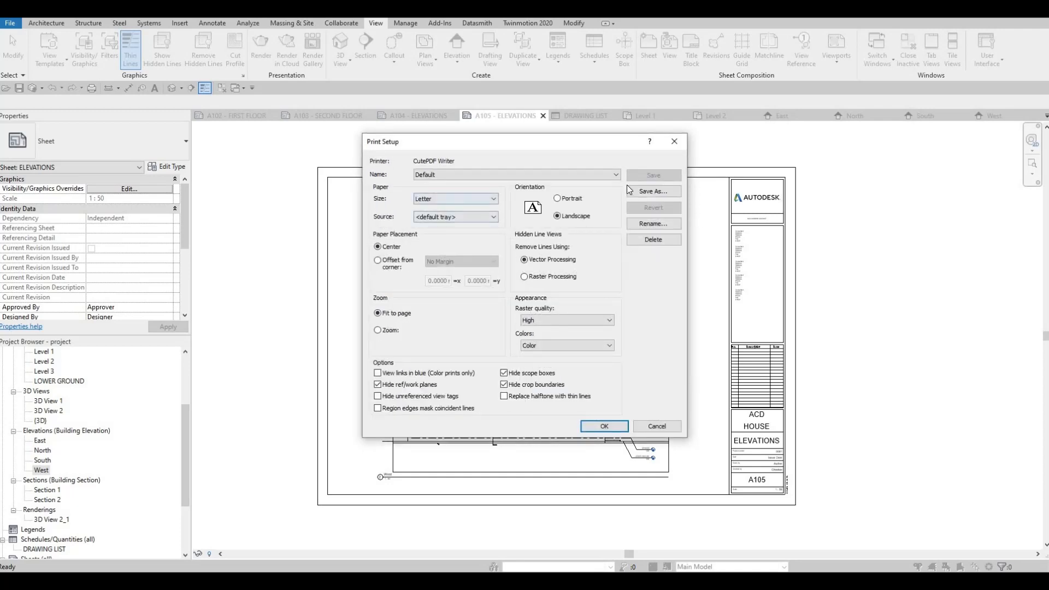
pyautogui.press('Escape')
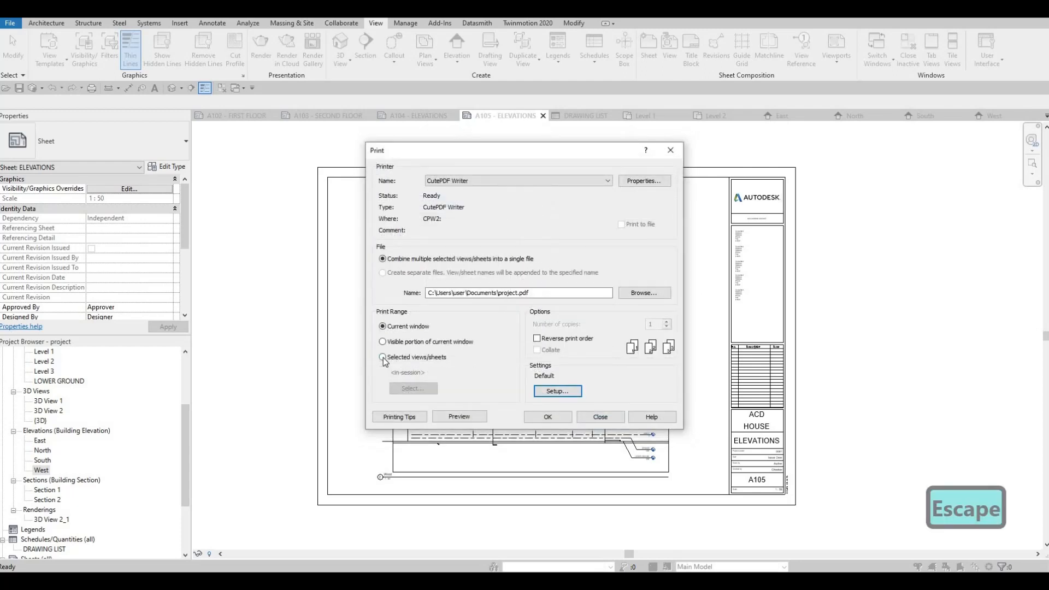
# Limit the print range to all sheets A101 to A105 without views and save the selection as the set FULLSET.
pyautogui.click(382, 358)
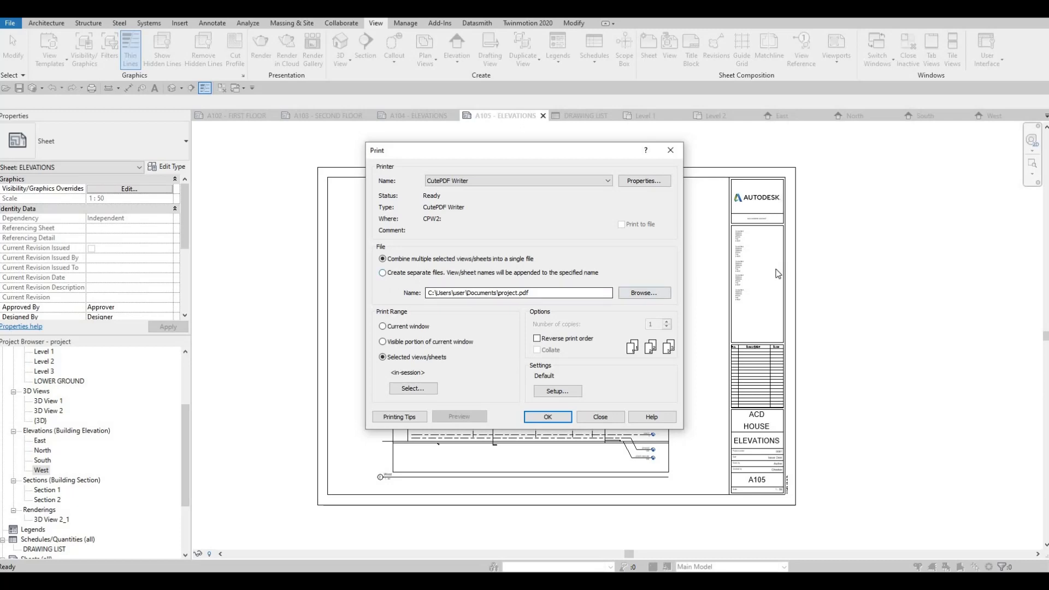
pyautogui.click(412, 389)
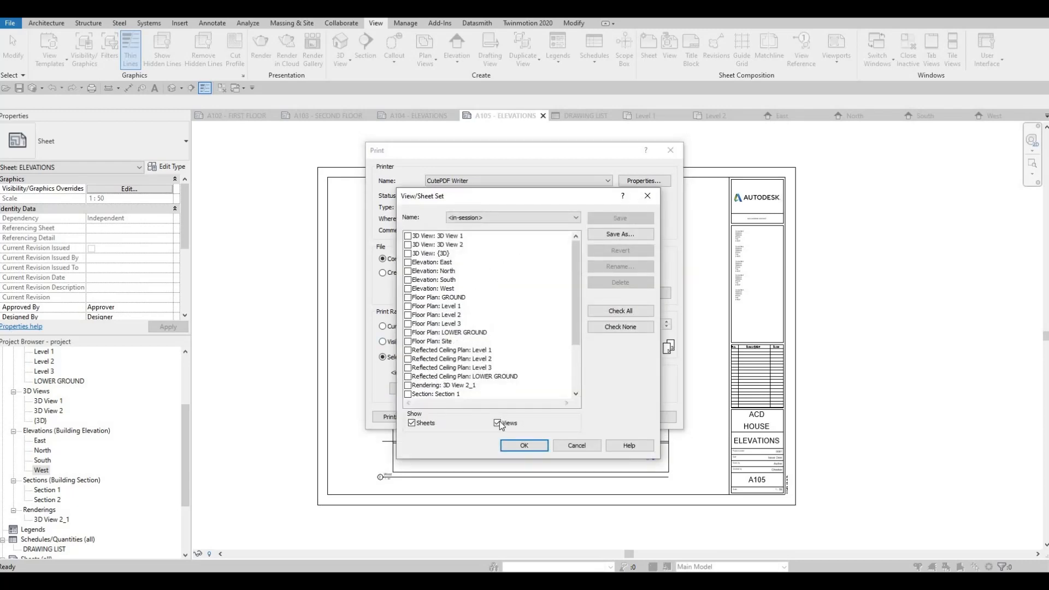
pyautogui.click(497, 424)
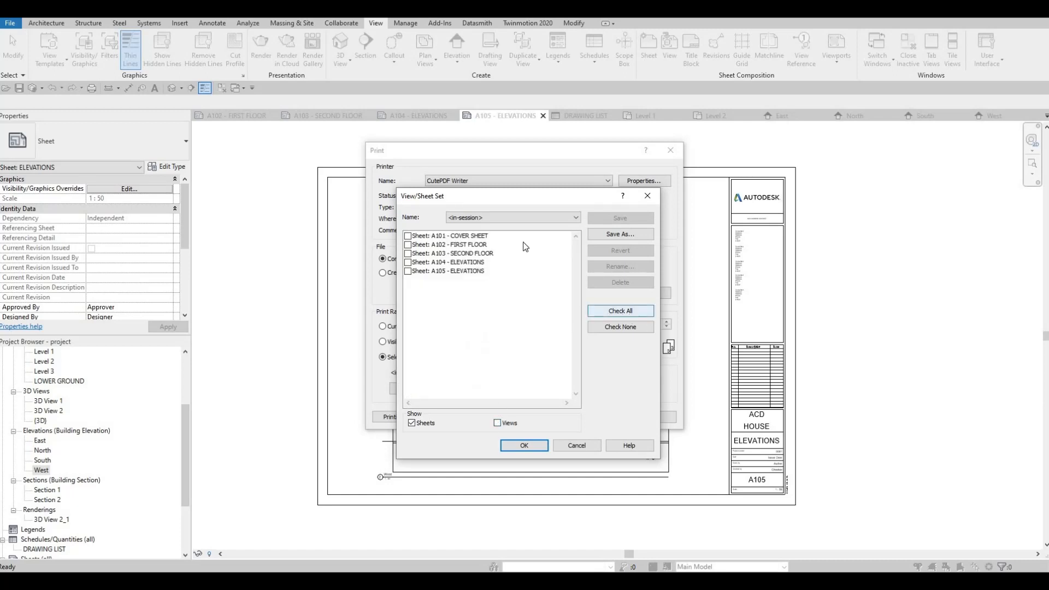
pyautogui.click(628, 313)
pyautogui.click(610, 238)
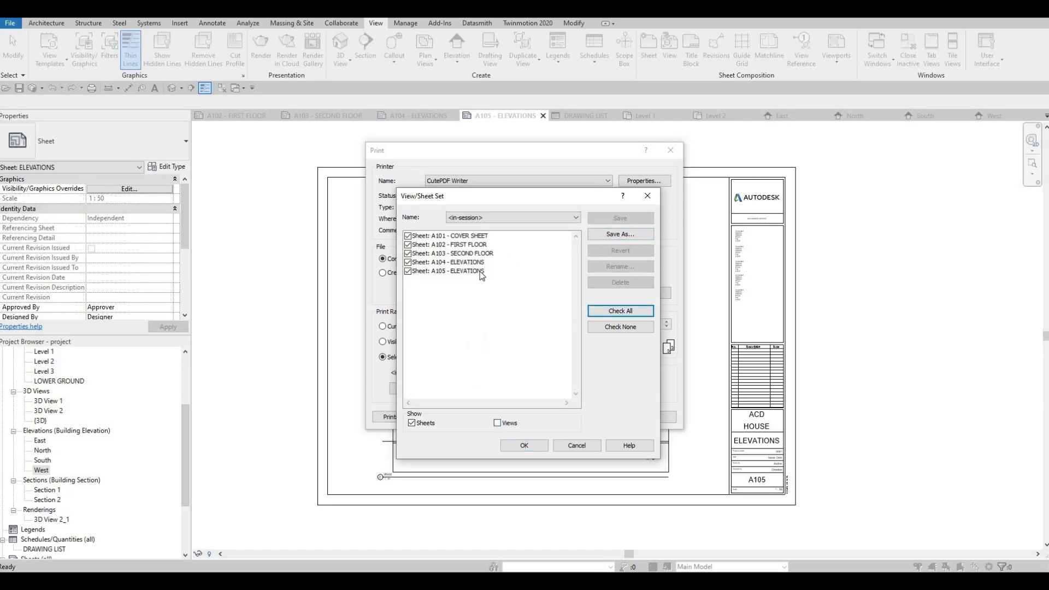
pyautogui.write('F')
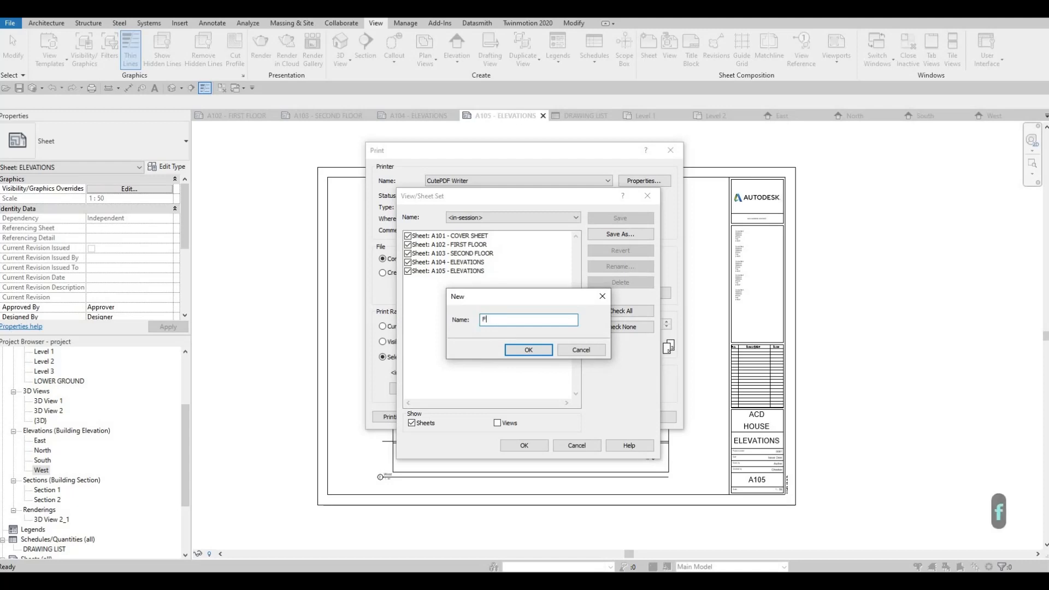
pyautogui.write('ULLSET')
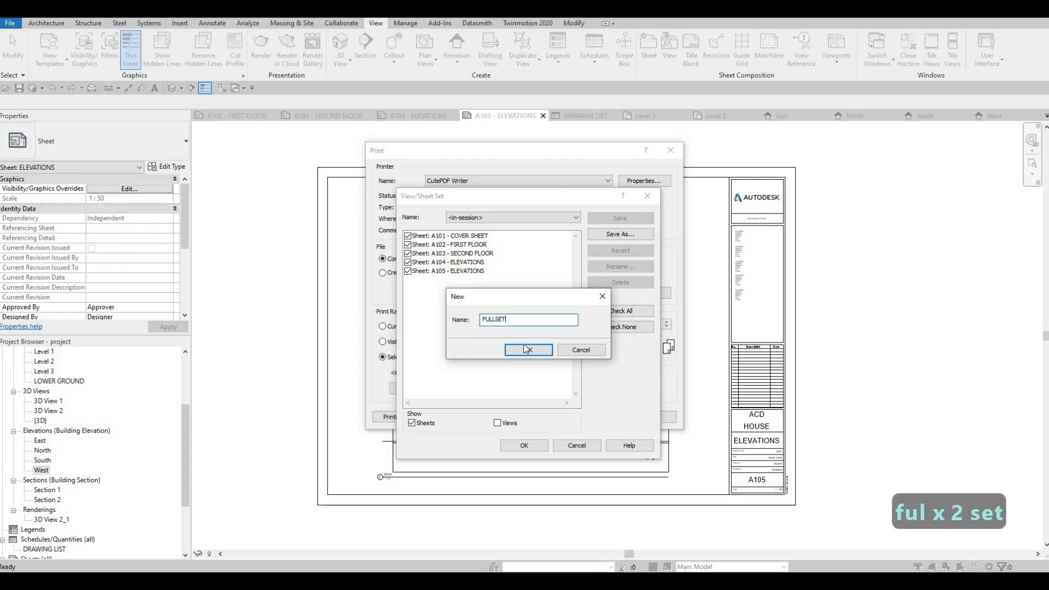
pyautogui.click(530, 350)
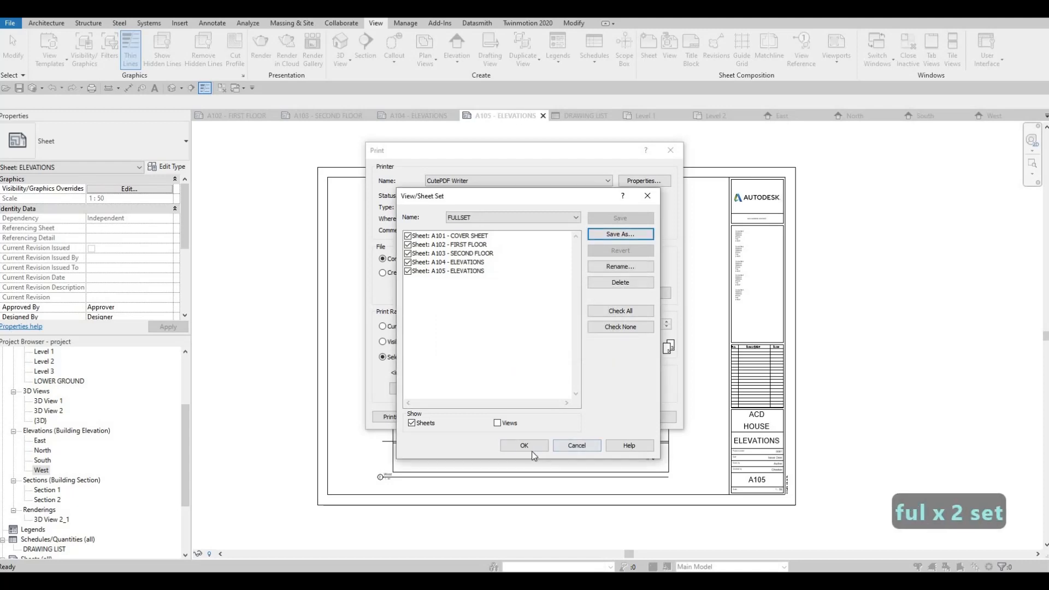
pyautogui.click(532, 450)
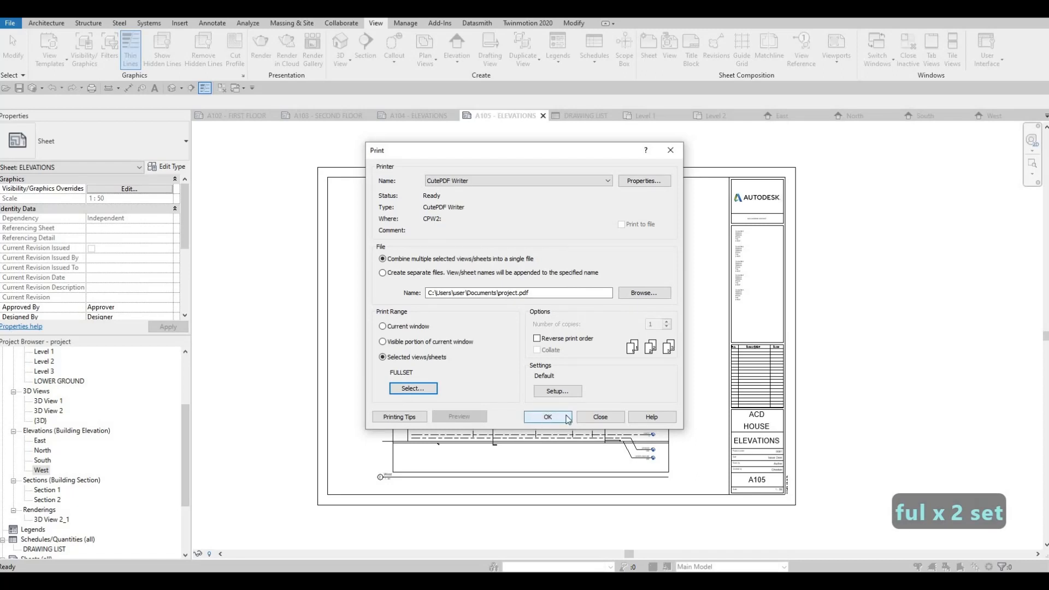
# Print the FULLSET sheets as one combined PDF and save the file as project.
pyautogui.click(568, 418)
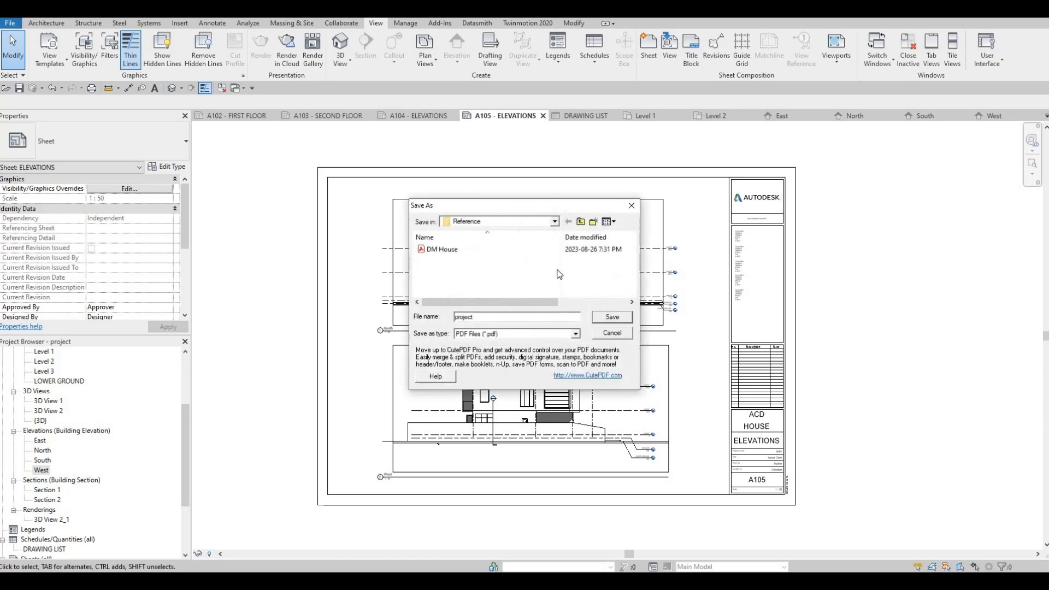
pyautogui.press('F1')
pyautogui.press('F1')
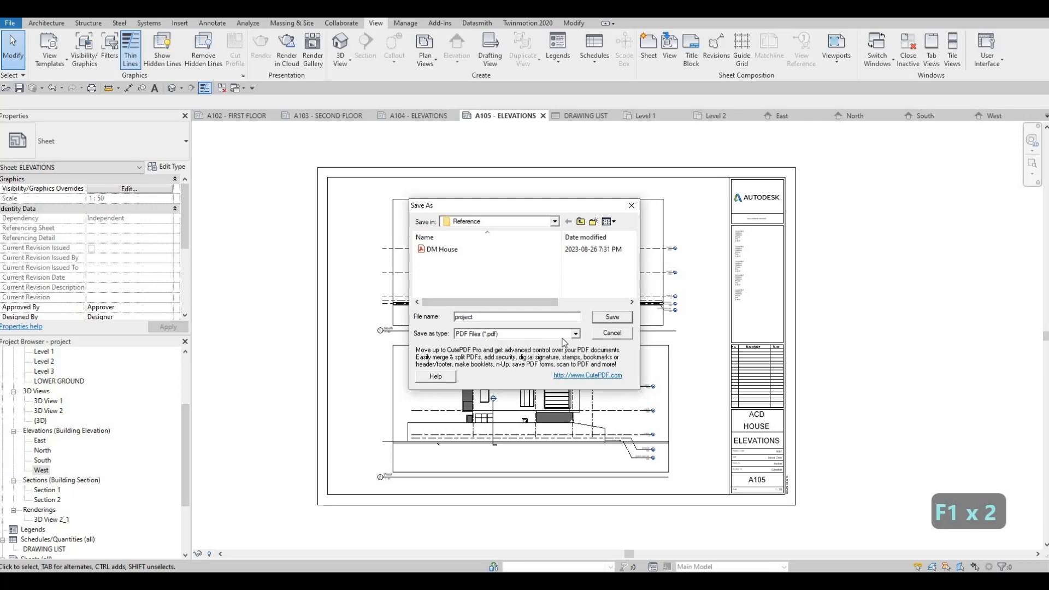
pyautogui.click(554, 221)
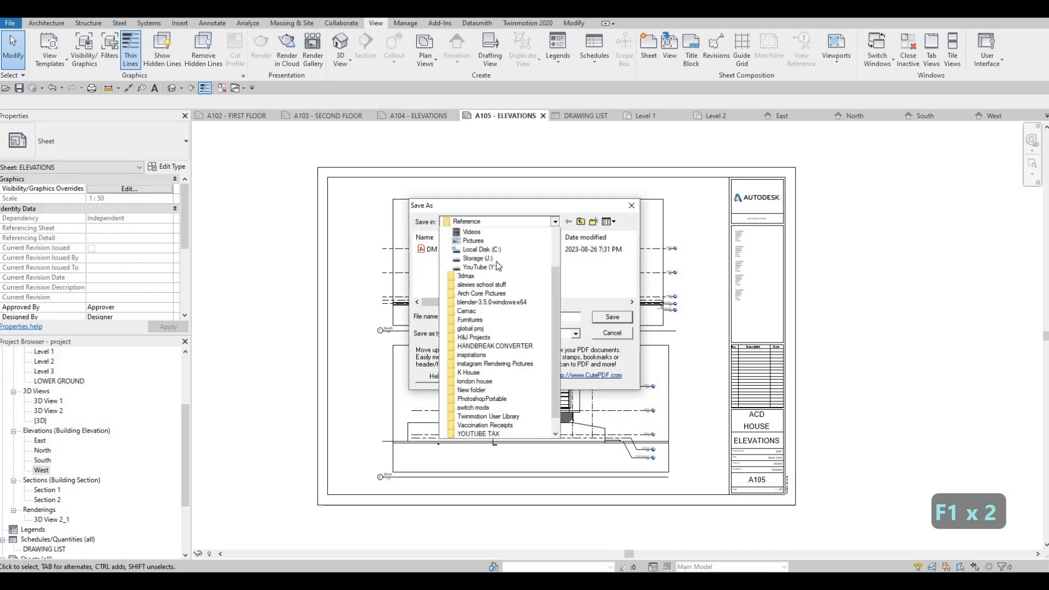
pyautogui.scroll(4, 501, 304)
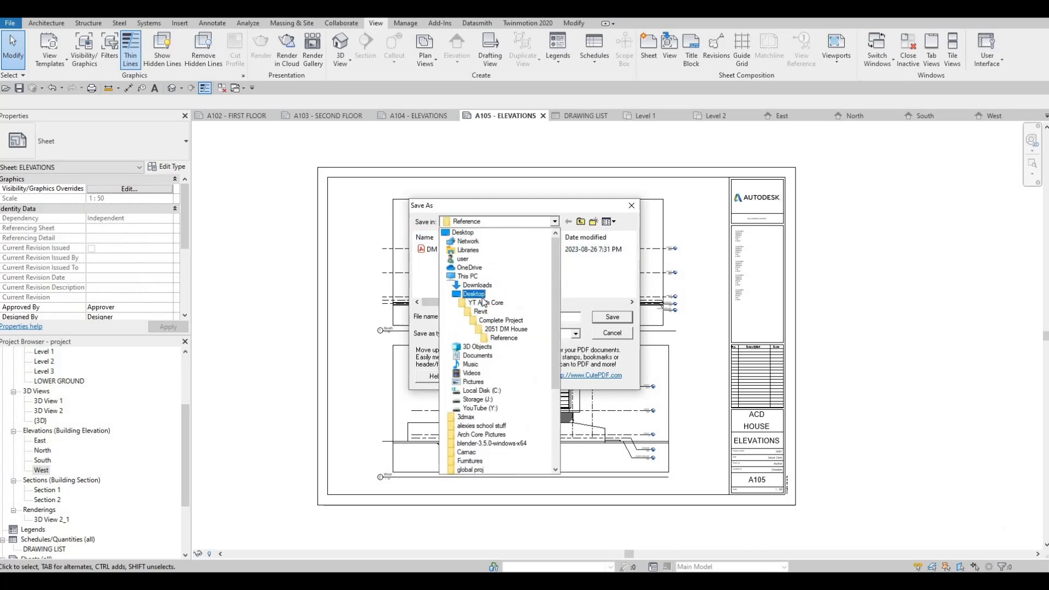
pyautogui.click(613, 318)
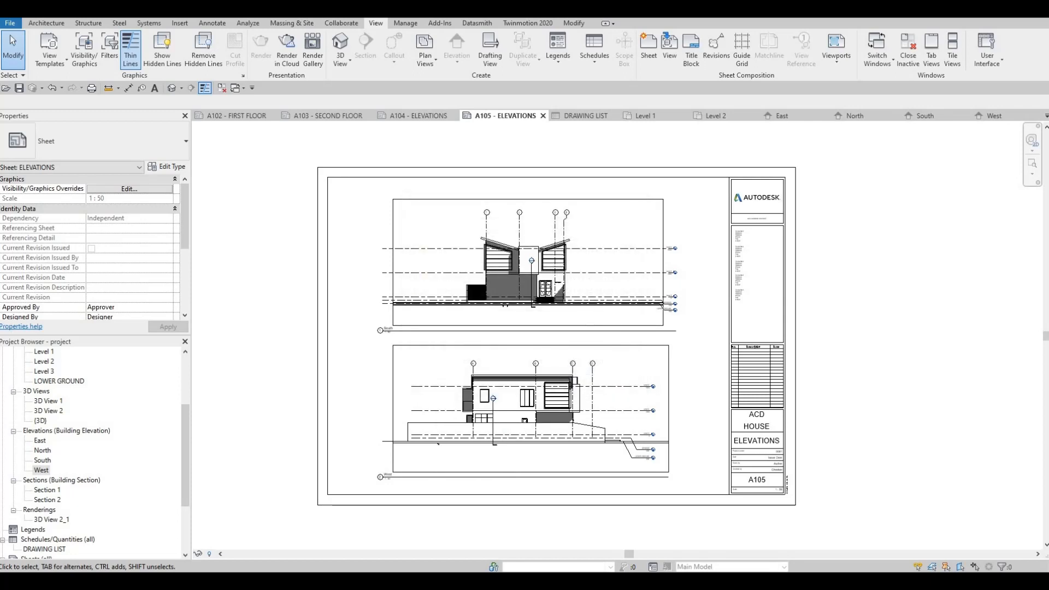
pyautogui.press('F1')
pyautogui.press('F1')
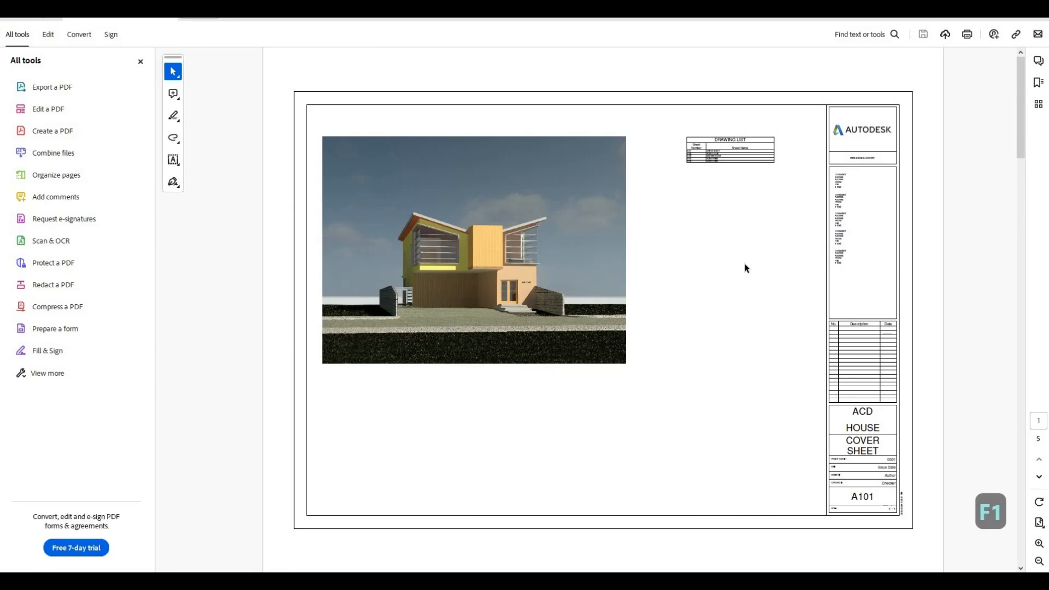
# In the PDF viewer, page through the printed set from the cover sheet to the A105 elevations to check the sheets.
pyautogui.scroll(-1, 744, 263)
pyautogui.scroll(-1, 746, 268)
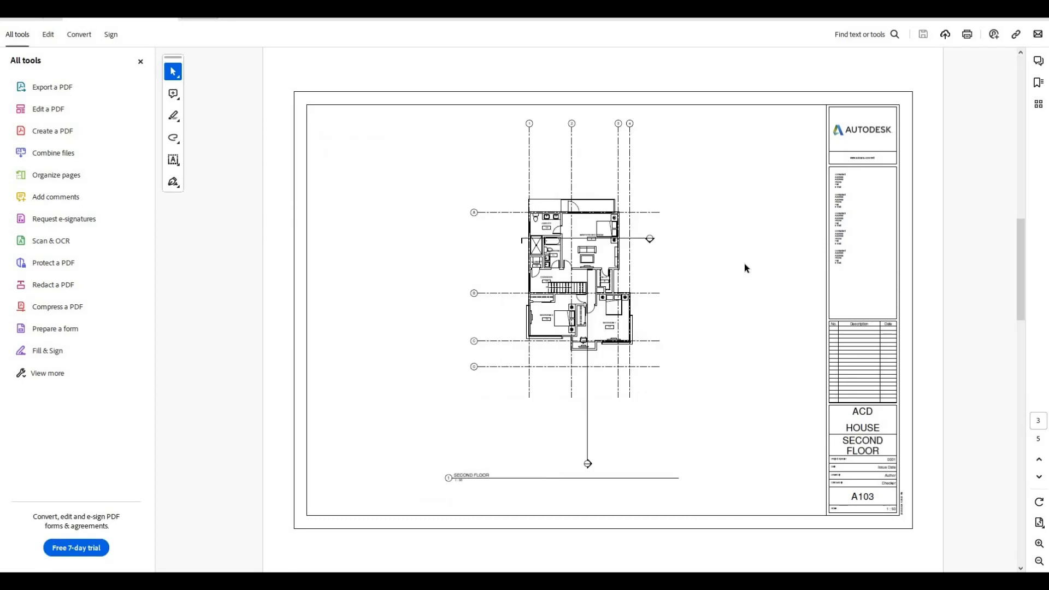
pyautogui.scroll(-2, 744, 263)
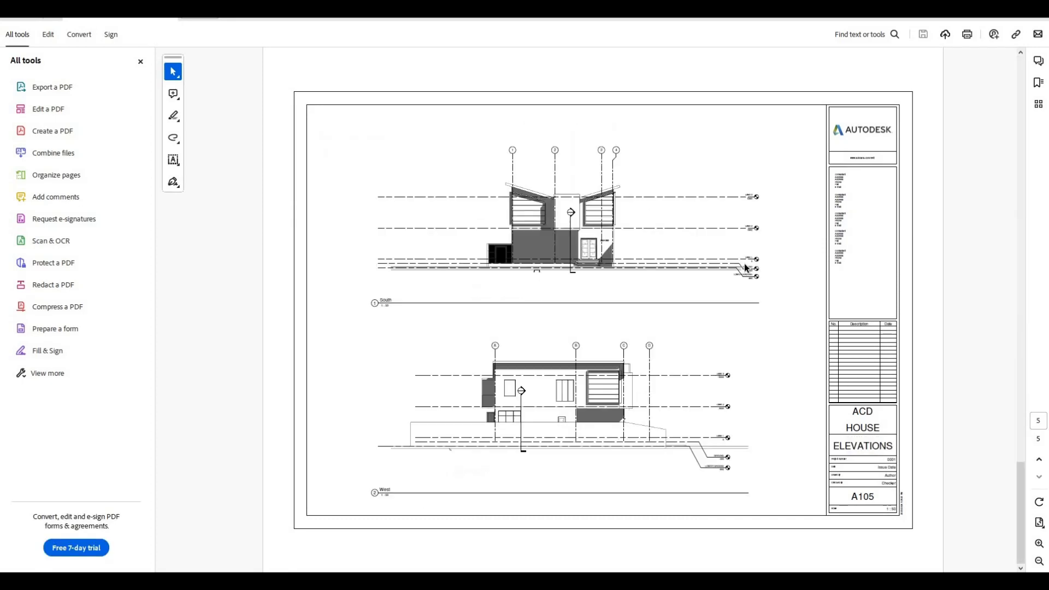
pyautogui.press('Escape')
pyautogui.scroll(2, 743, 252)
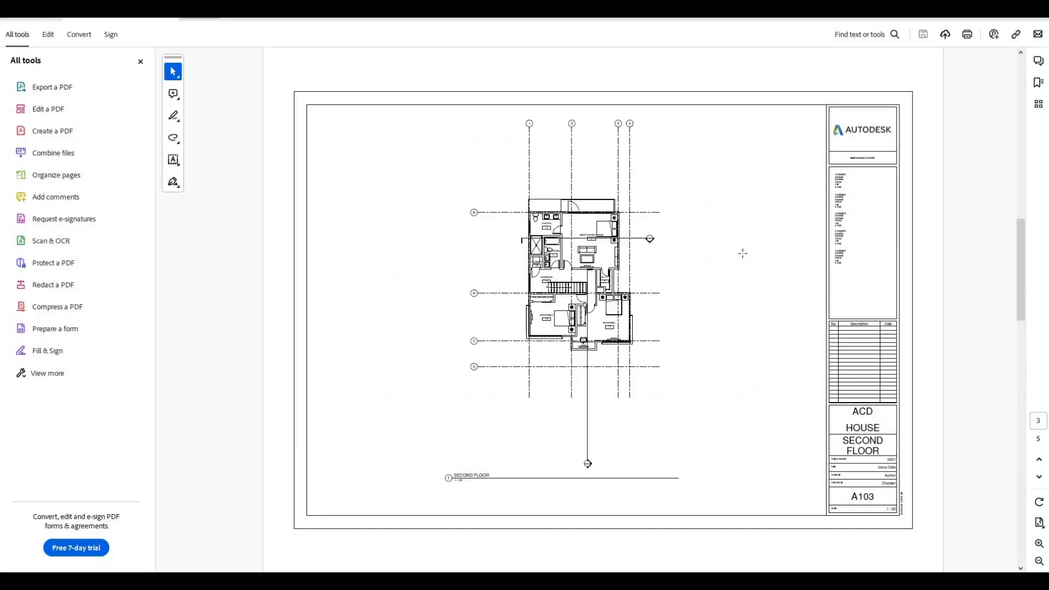
pyautogui.scroll(-1, 743, 253)
pyautogui.scroll(-1, 947, 91)
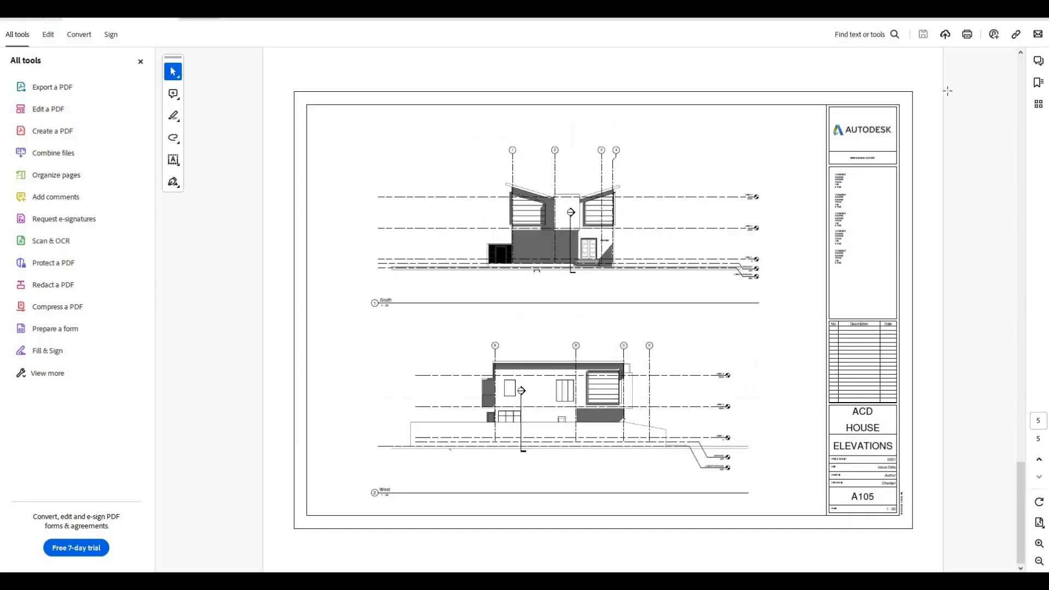